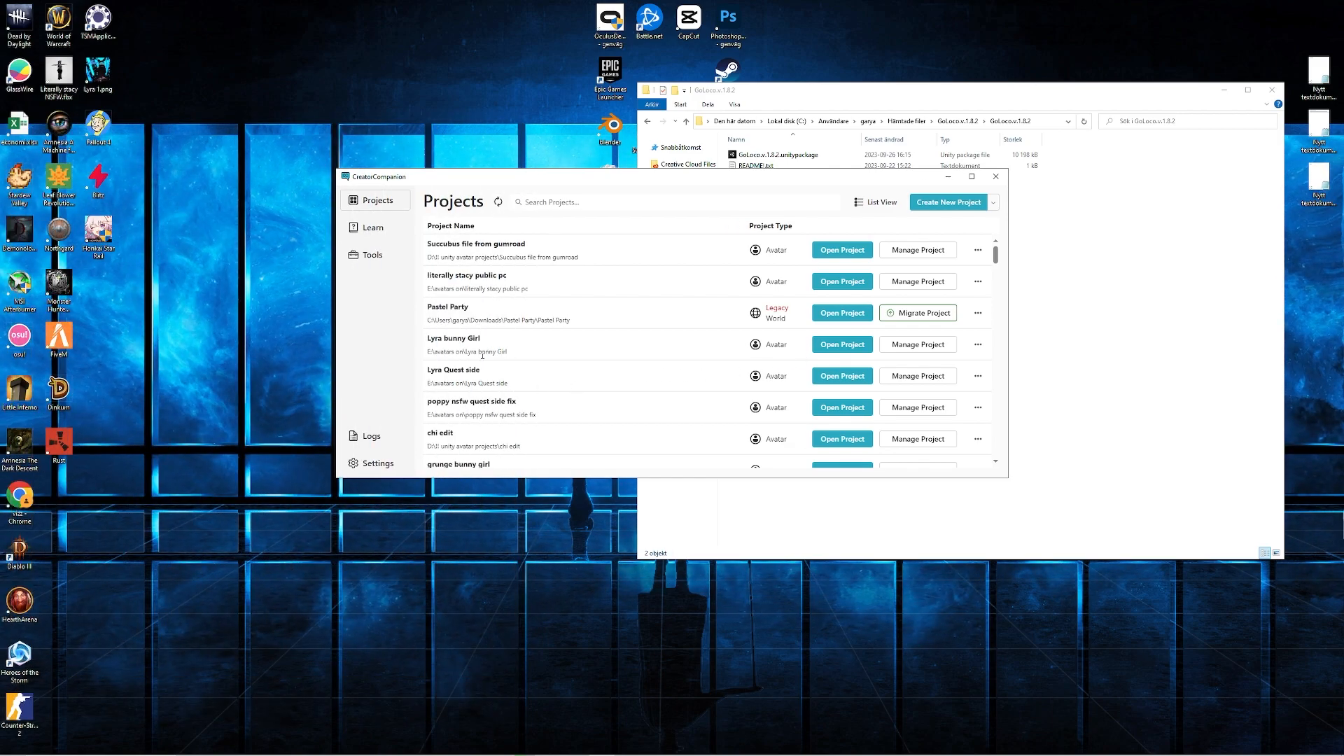
Open the Lyra bunny Girl project and show its package management page.
mouse_move(352, 177)
left_mouse_down()
mouse_move(387, 180)
mouse_move(352, 177)
left_mouse_up()
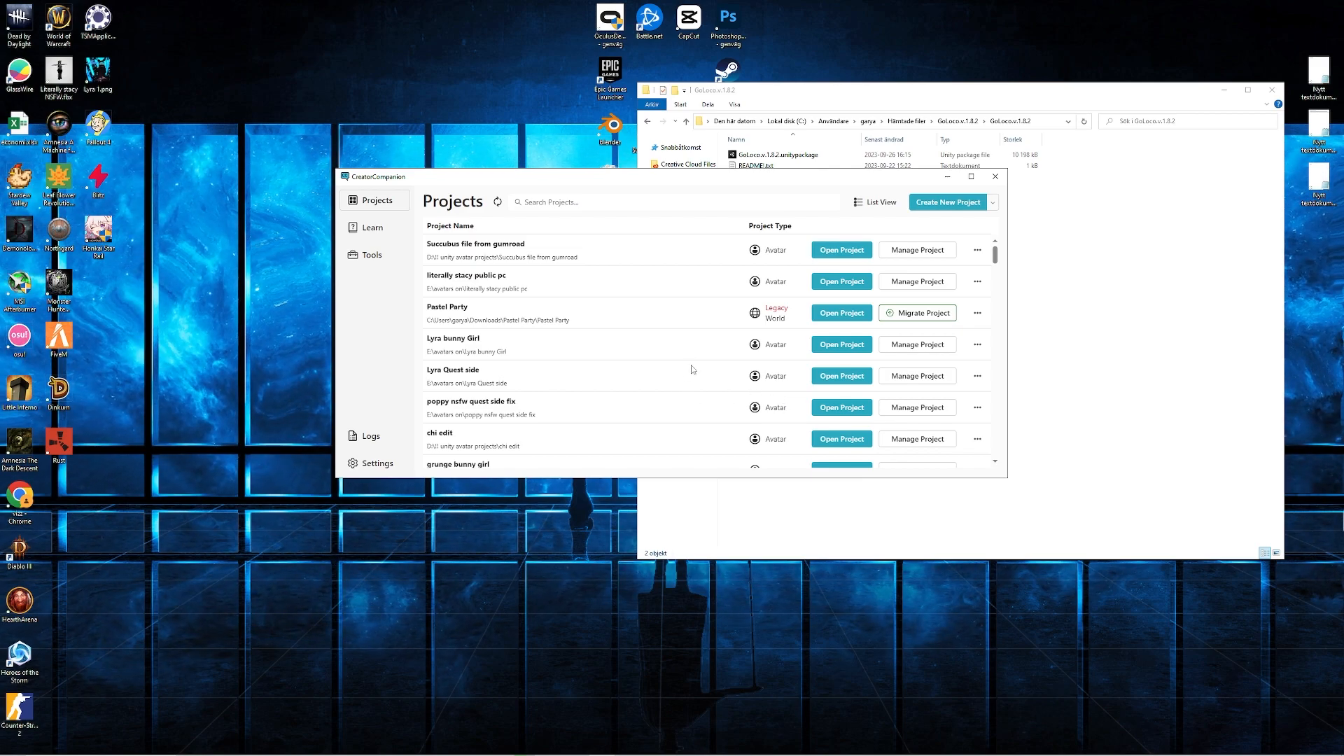
left_click(844, 346)
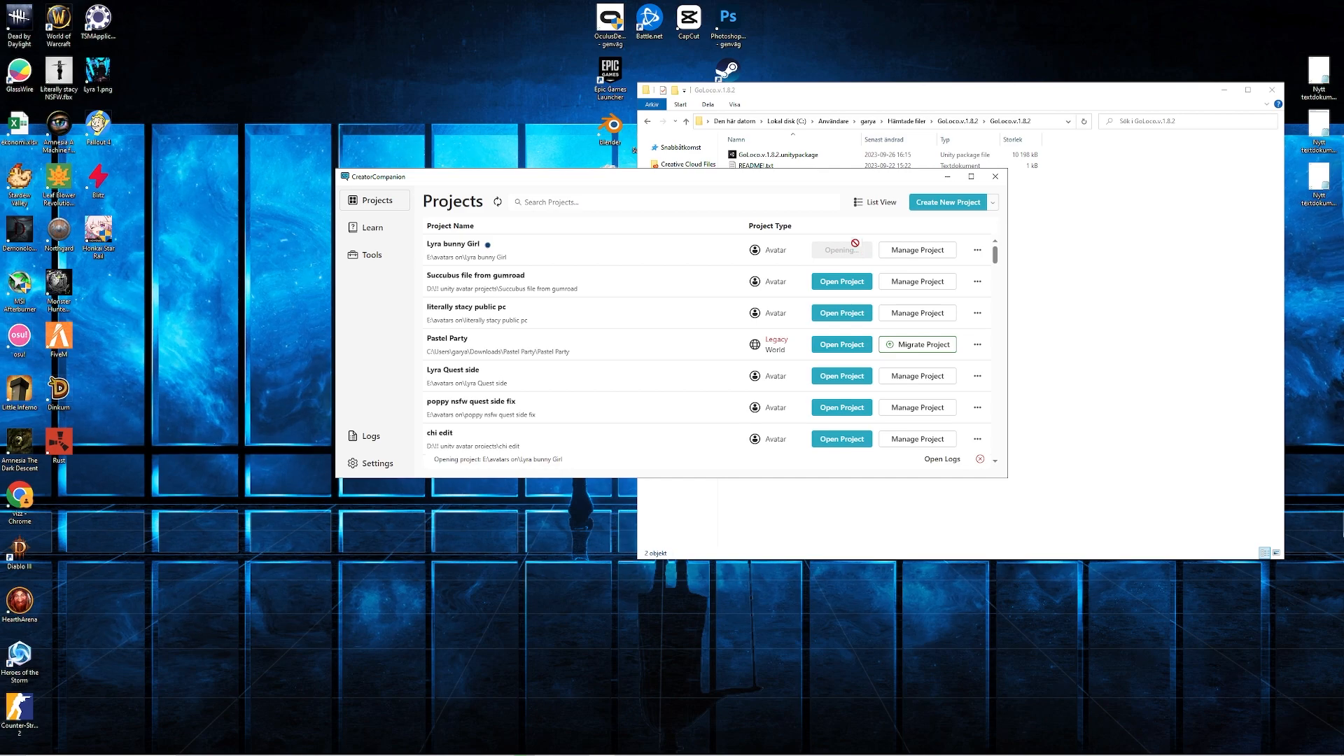
left_click(928, 250)
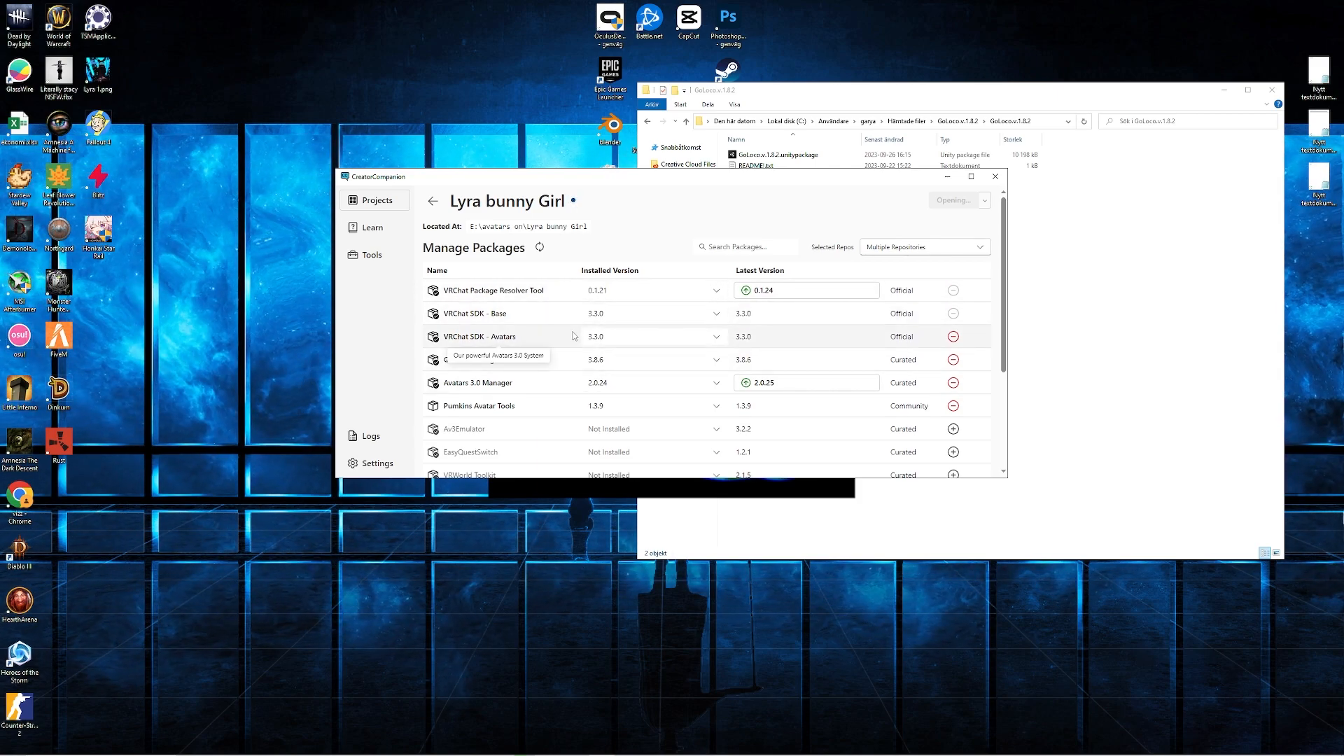
Examine the project's package list, including the VRChat SDK, Gesture Manager, Avatars 3.0 Manager and Av3Emulator entries.
scroll(649, 385, "down", 5)
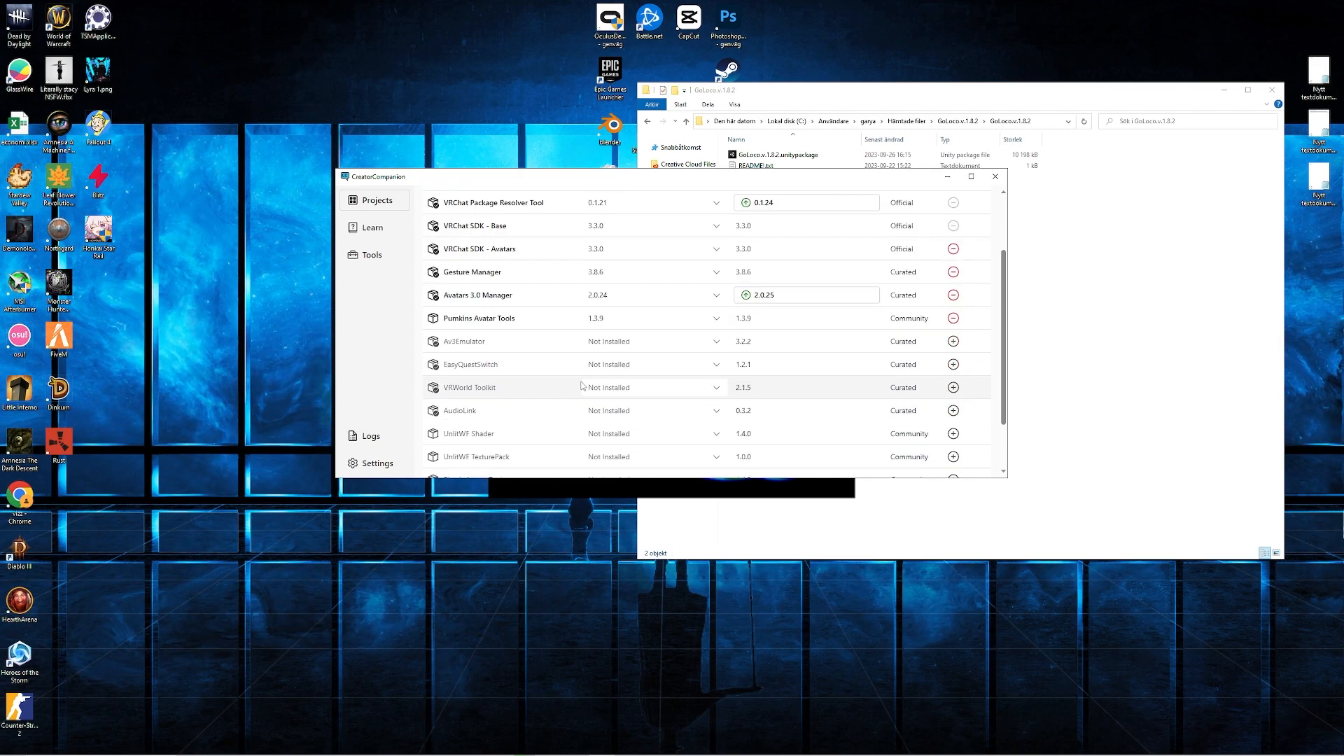
scroll(765, 385, "up", 5)
scroll(764, 385, "down", 2)
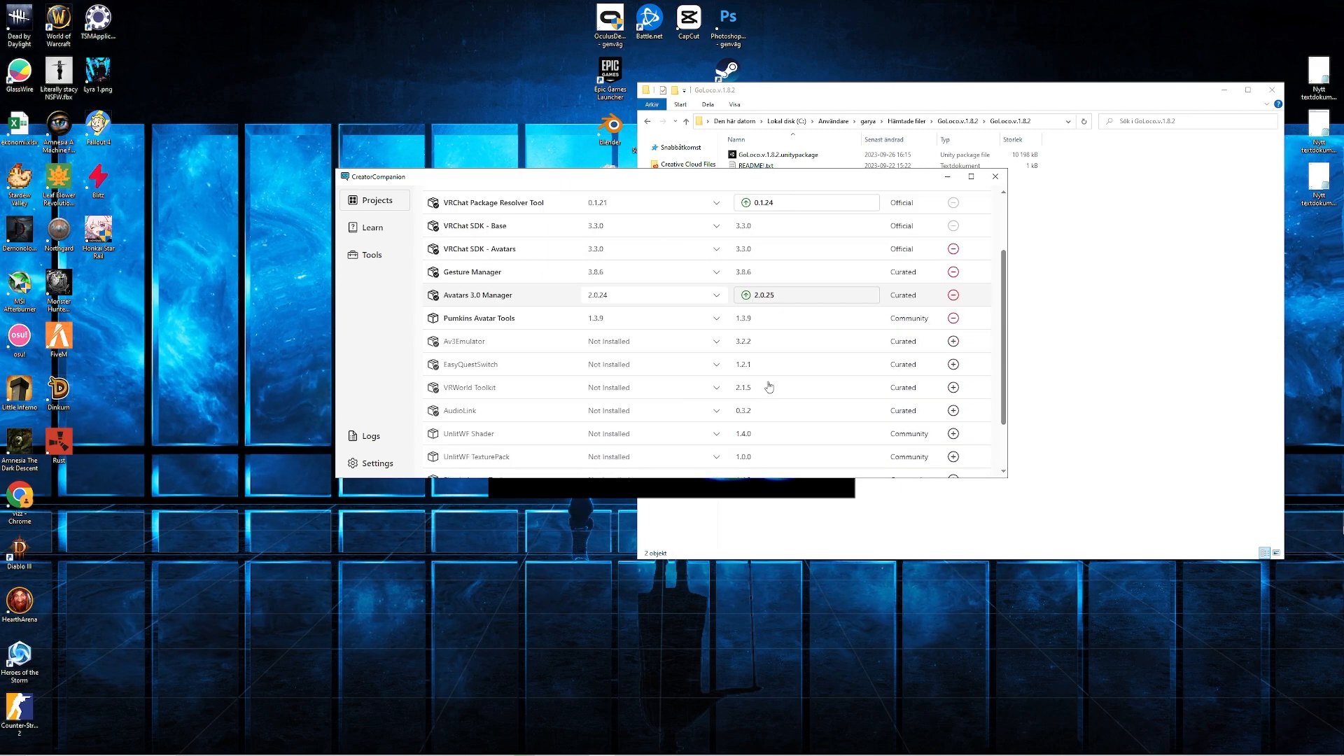
scroll(696, 266, "up", 2)
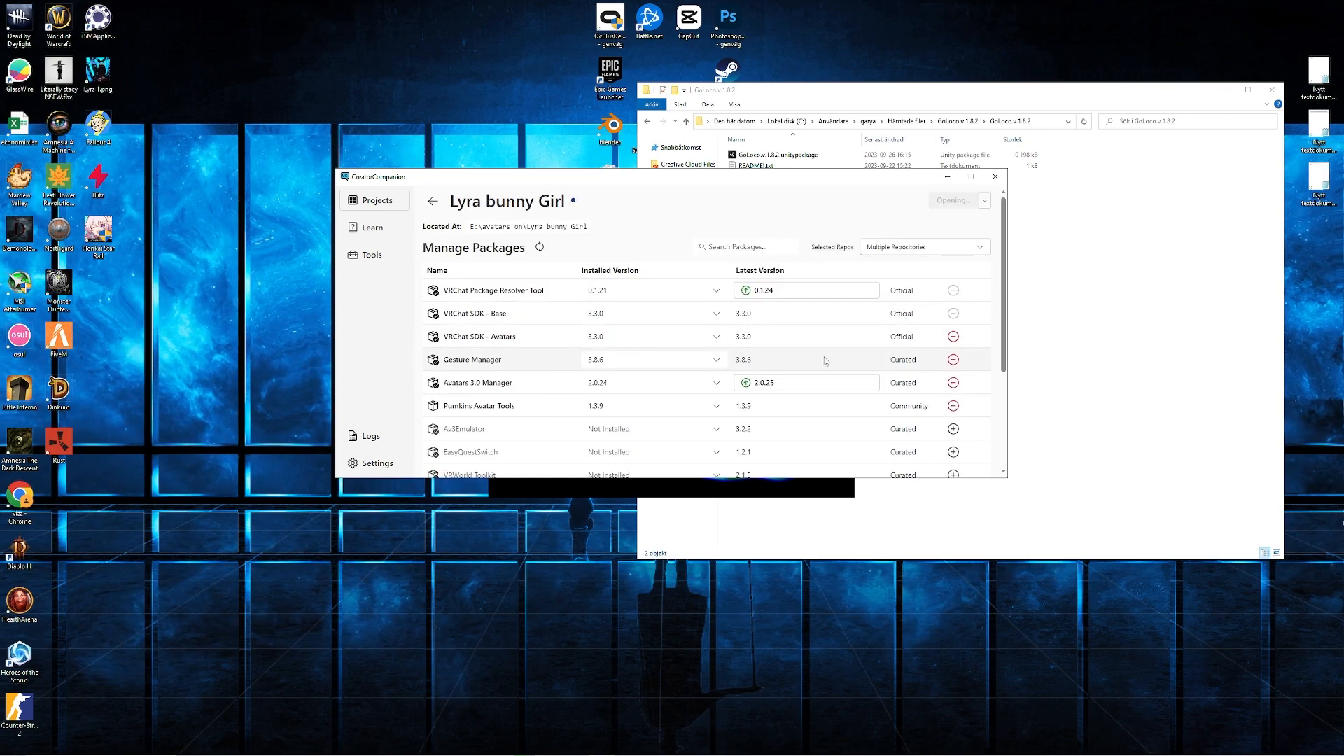
left_click_drag(521, 364, 437, 365)
left_click(509, 362)
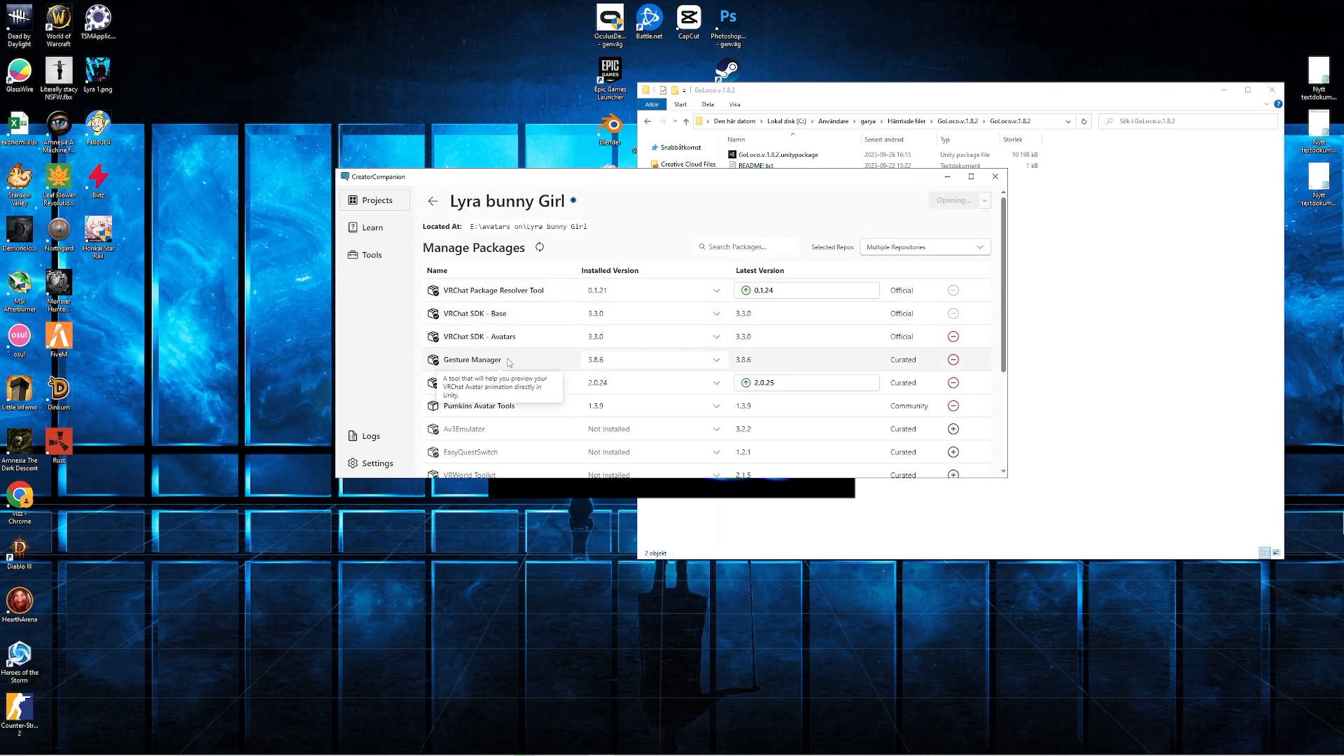
scroll(559, 392, "down", 2)
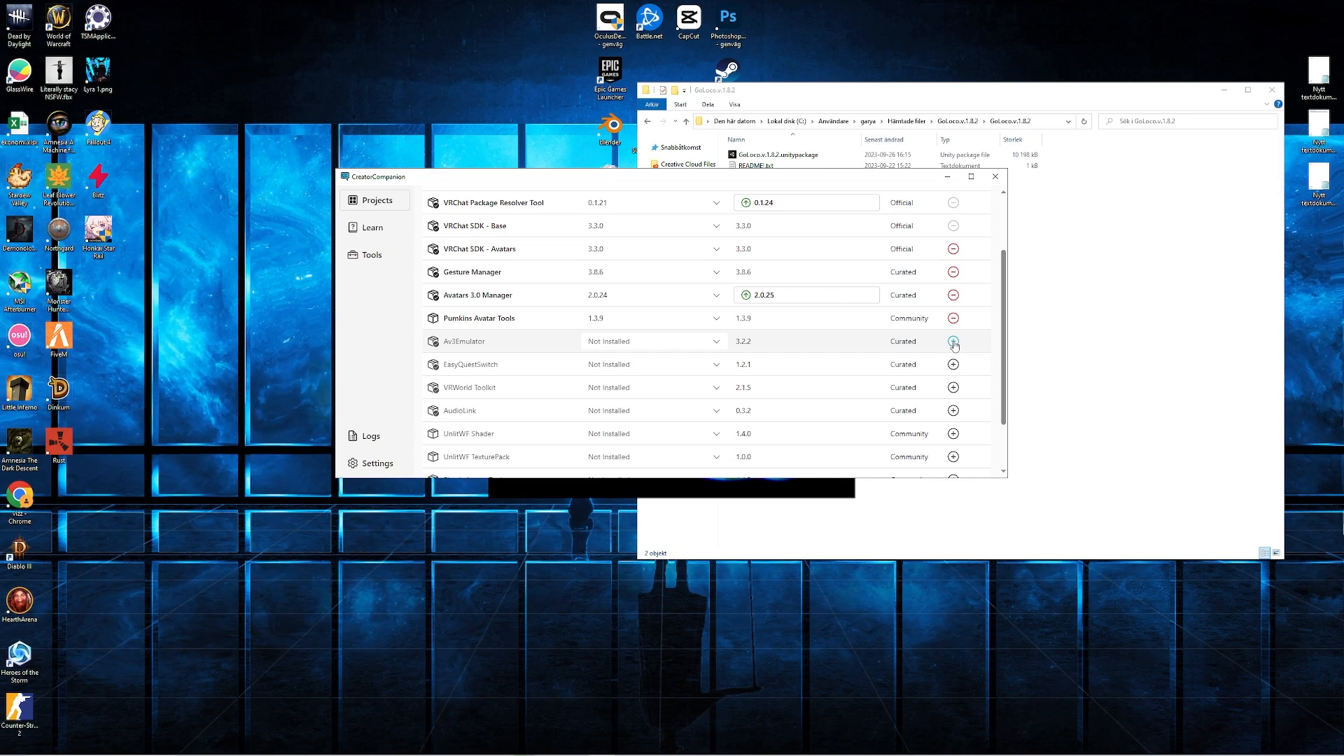
scroll(726, 335, "up", 2)
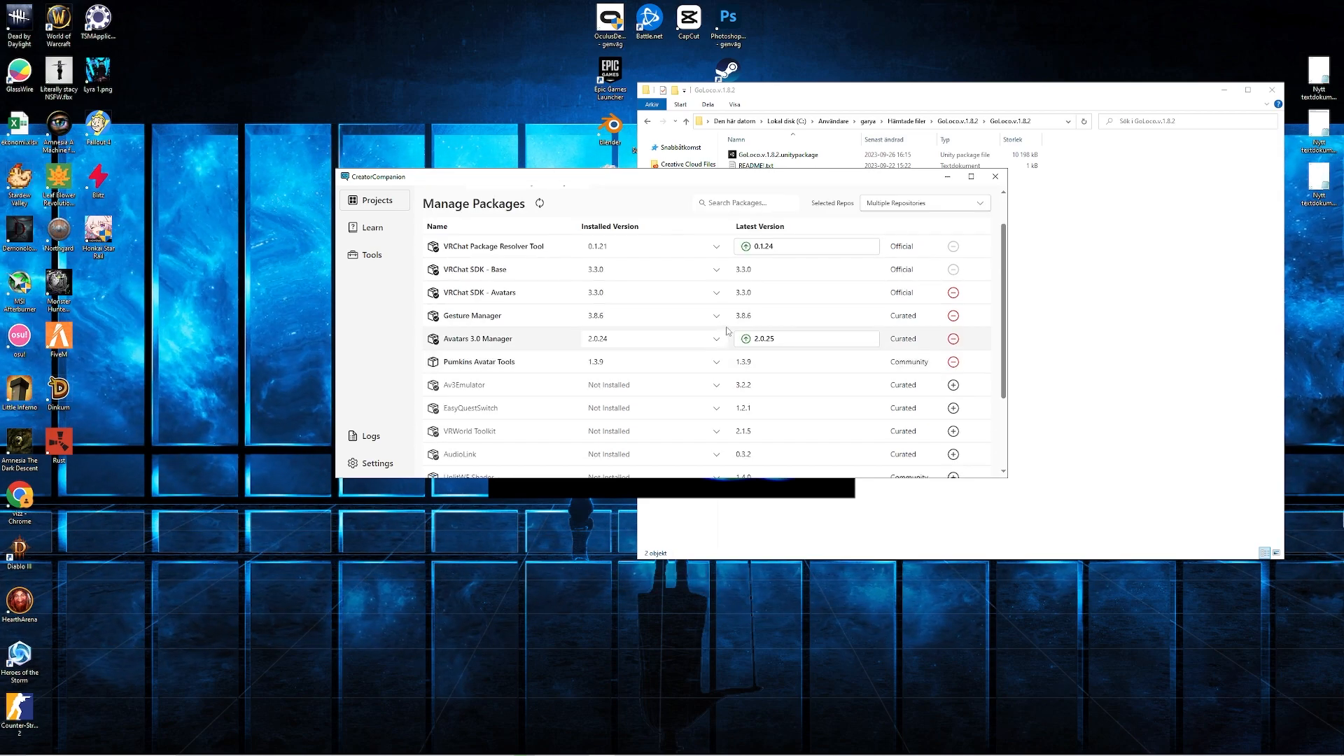
scroll(533, 354, "down", 2)
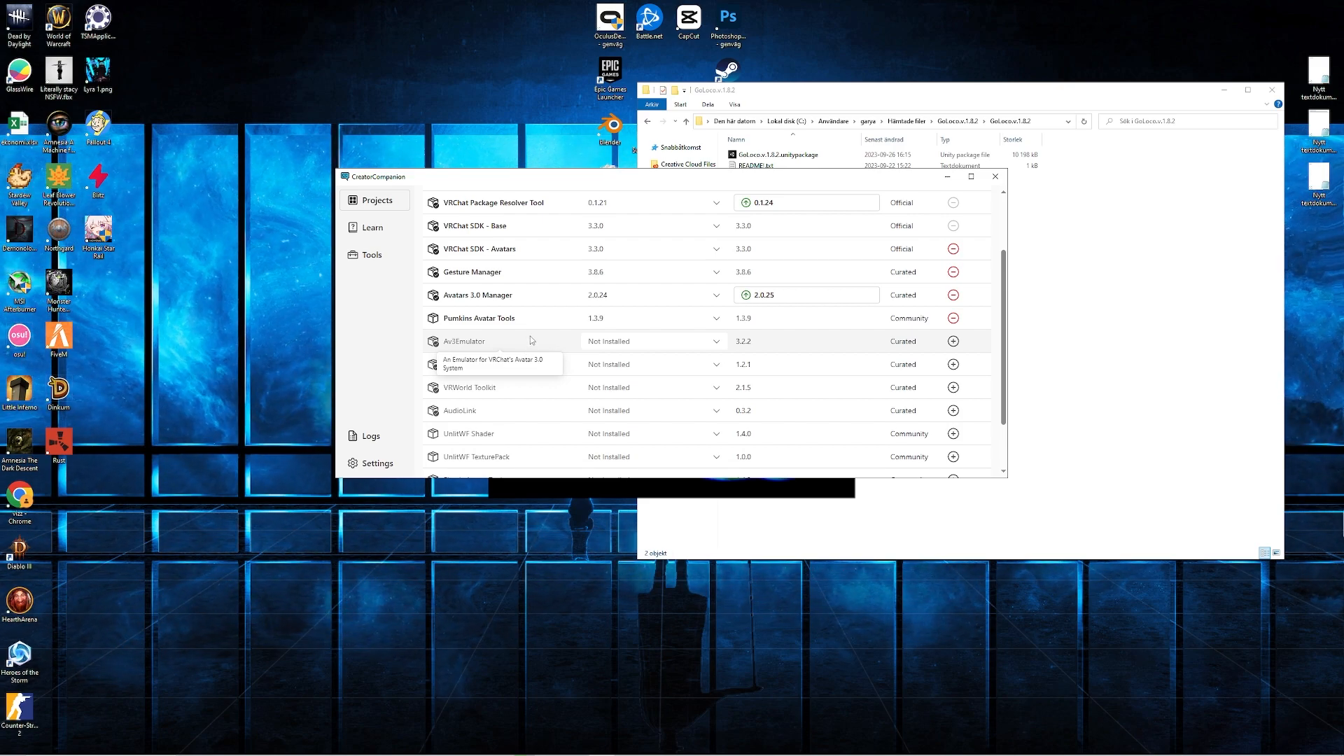
scroll(527, 340, "up", 3)
left_click(952, 201)
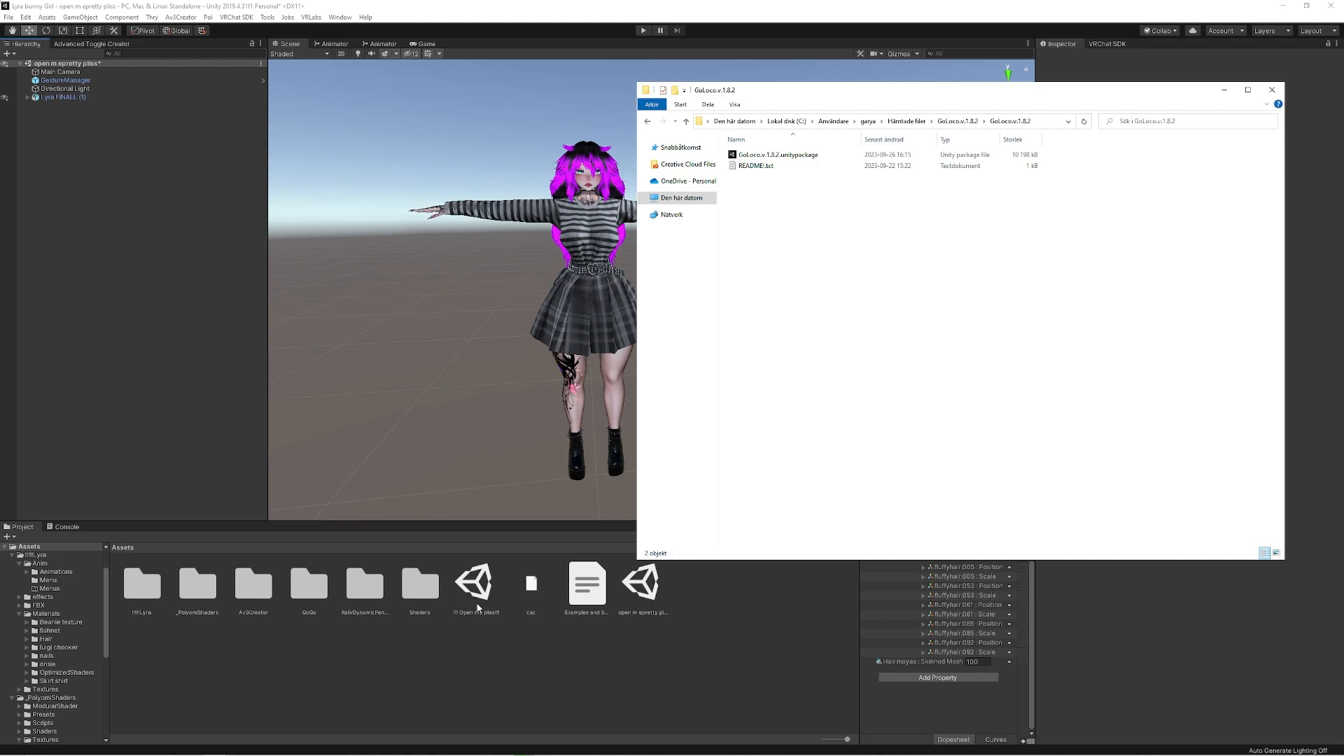
Switch to the Unity editor and filter the project's assets by the Scene type to view the available scenes.
left_click(481, 675)
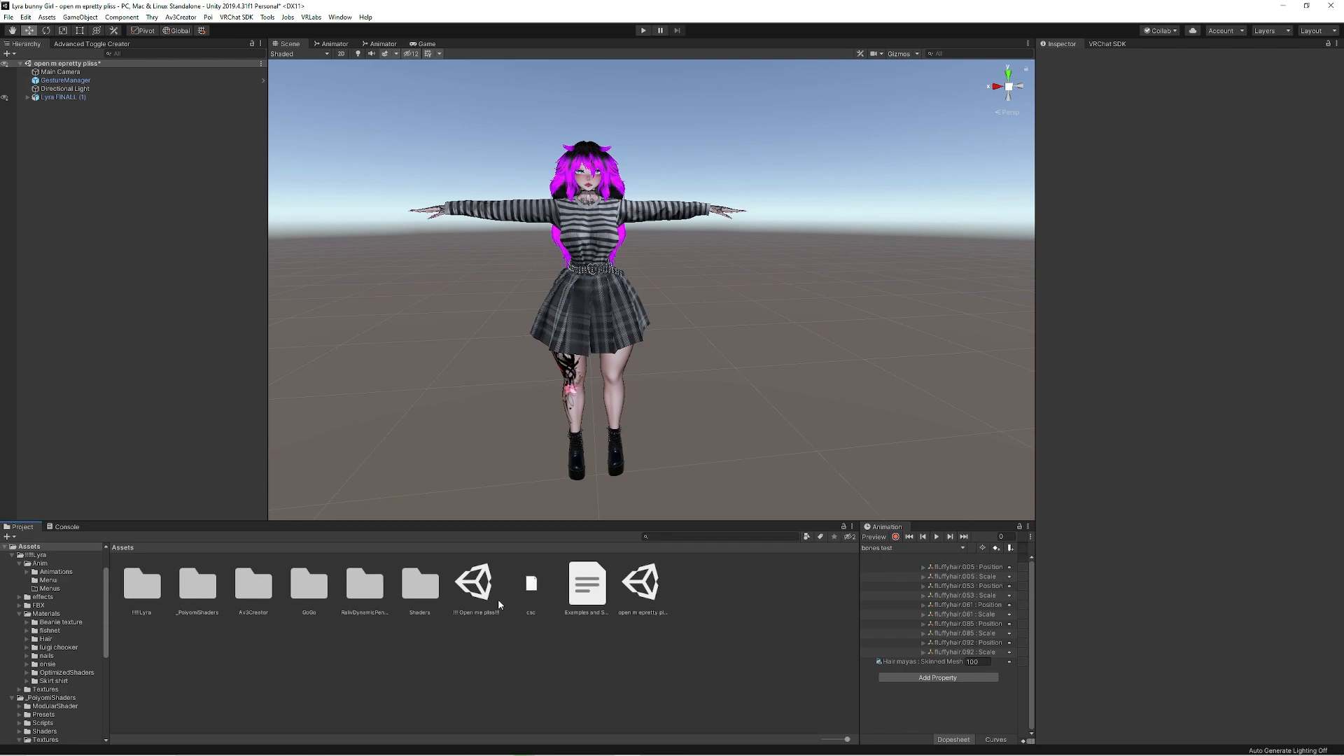
left_click(808, 536)
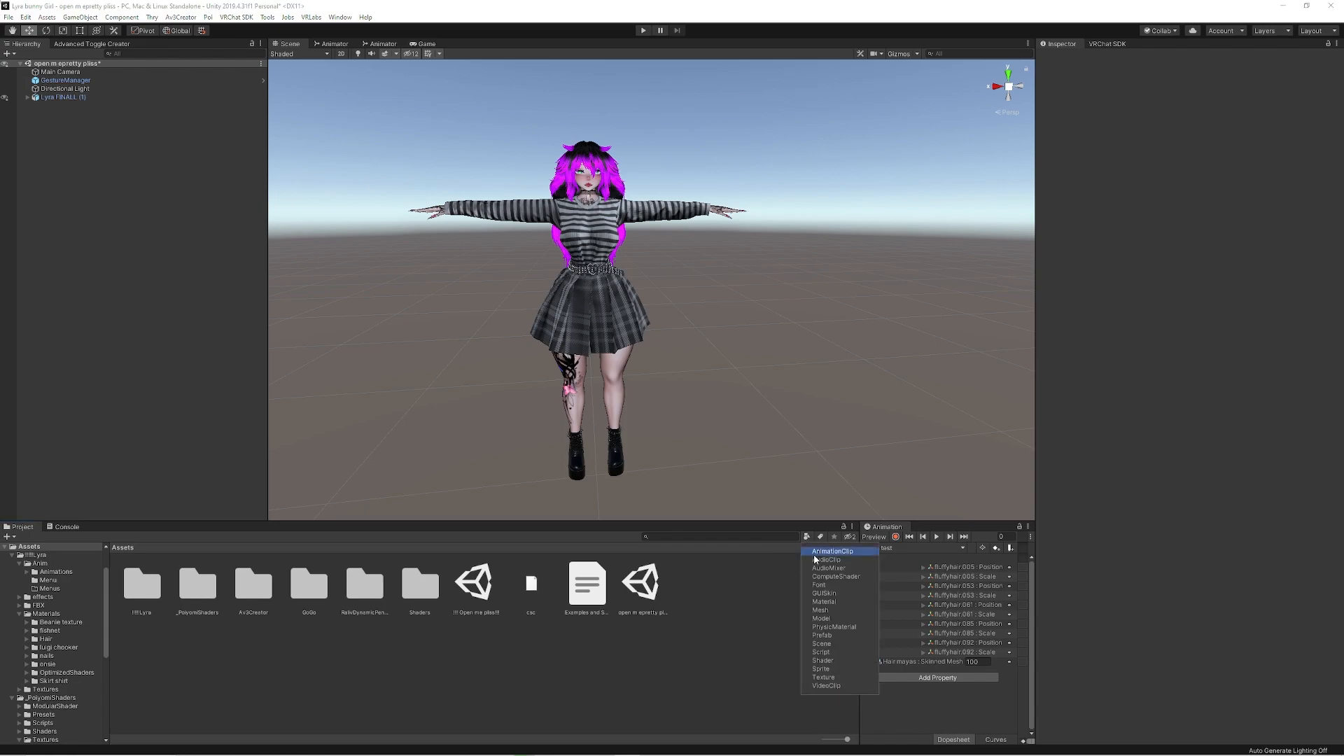
left_click(822, 644)
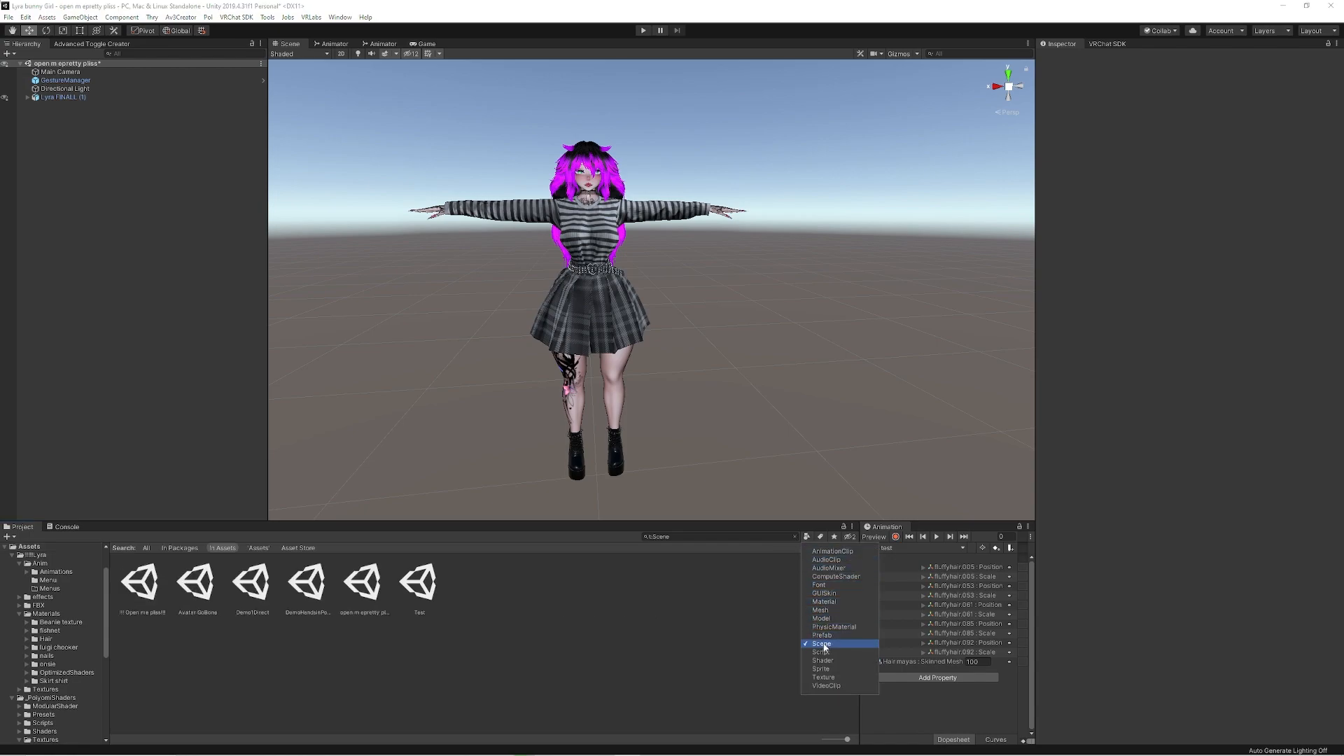
left_click(538, 616)
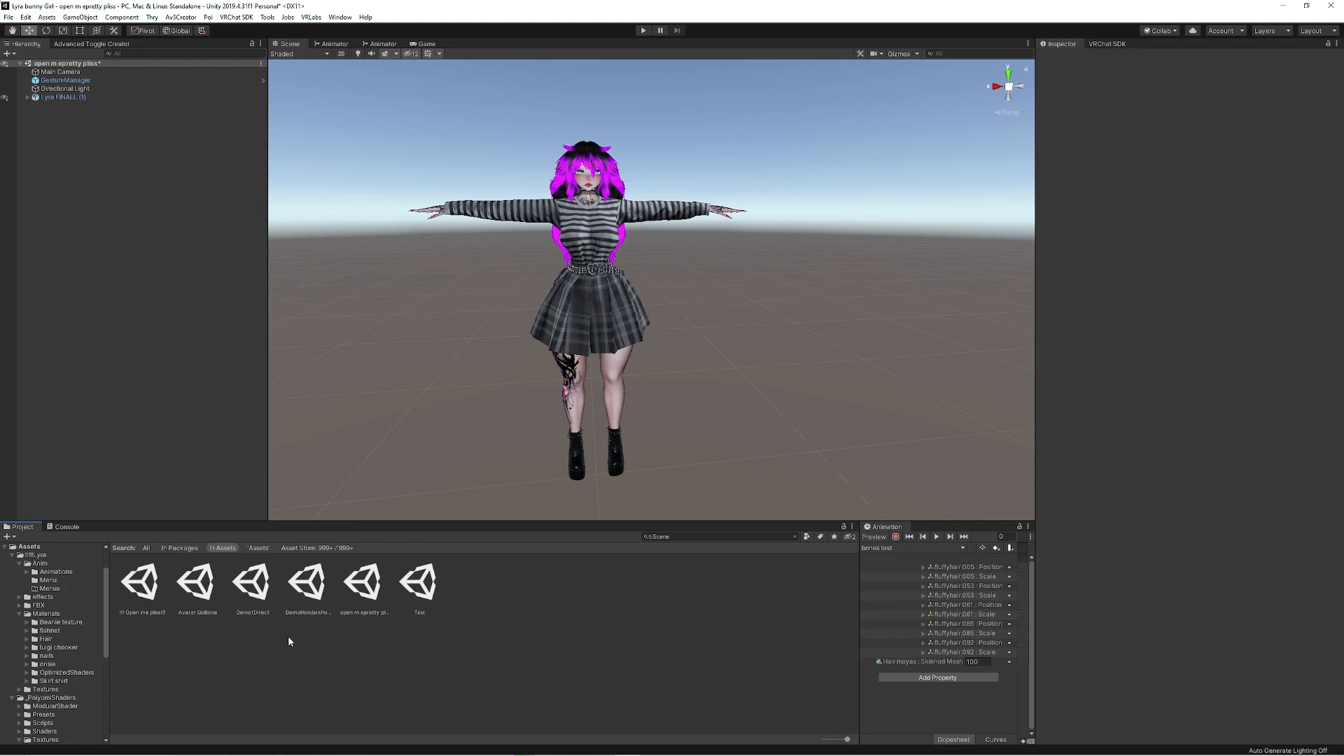
left_click(259, 548)
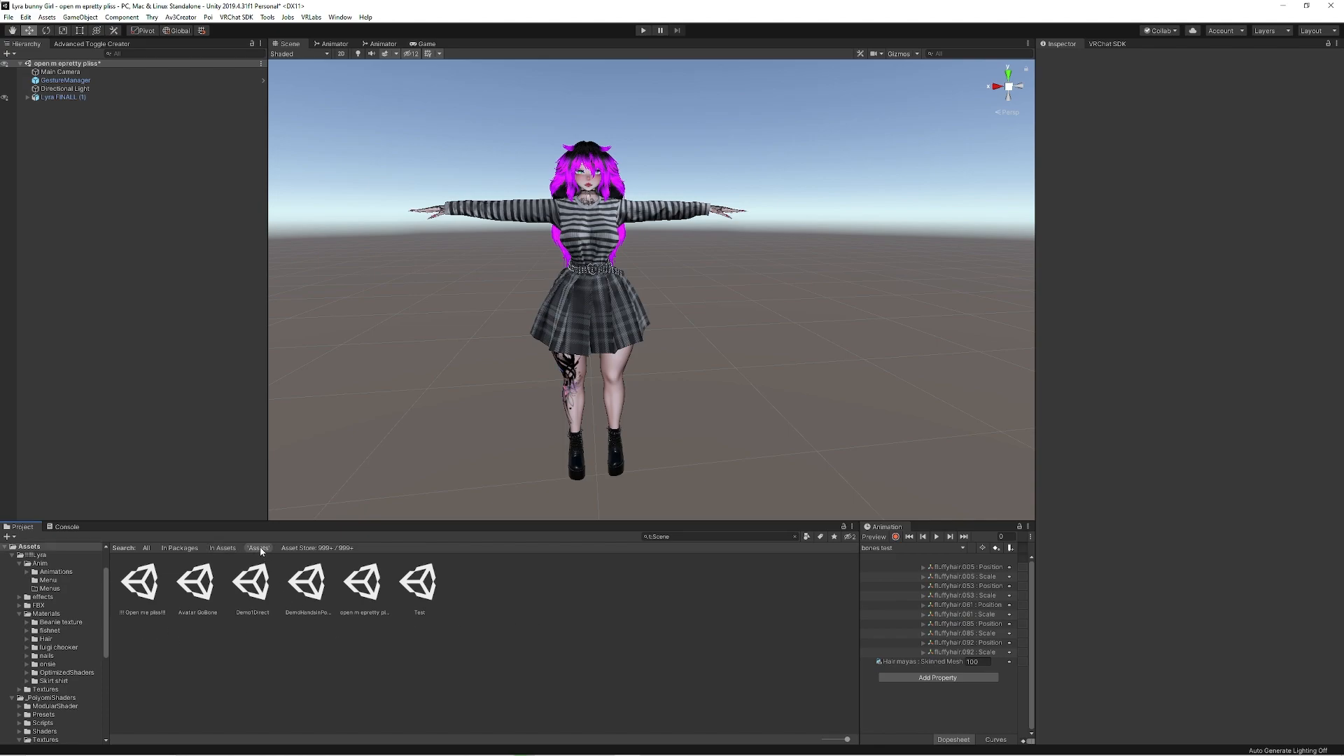
left_click(222, 548)
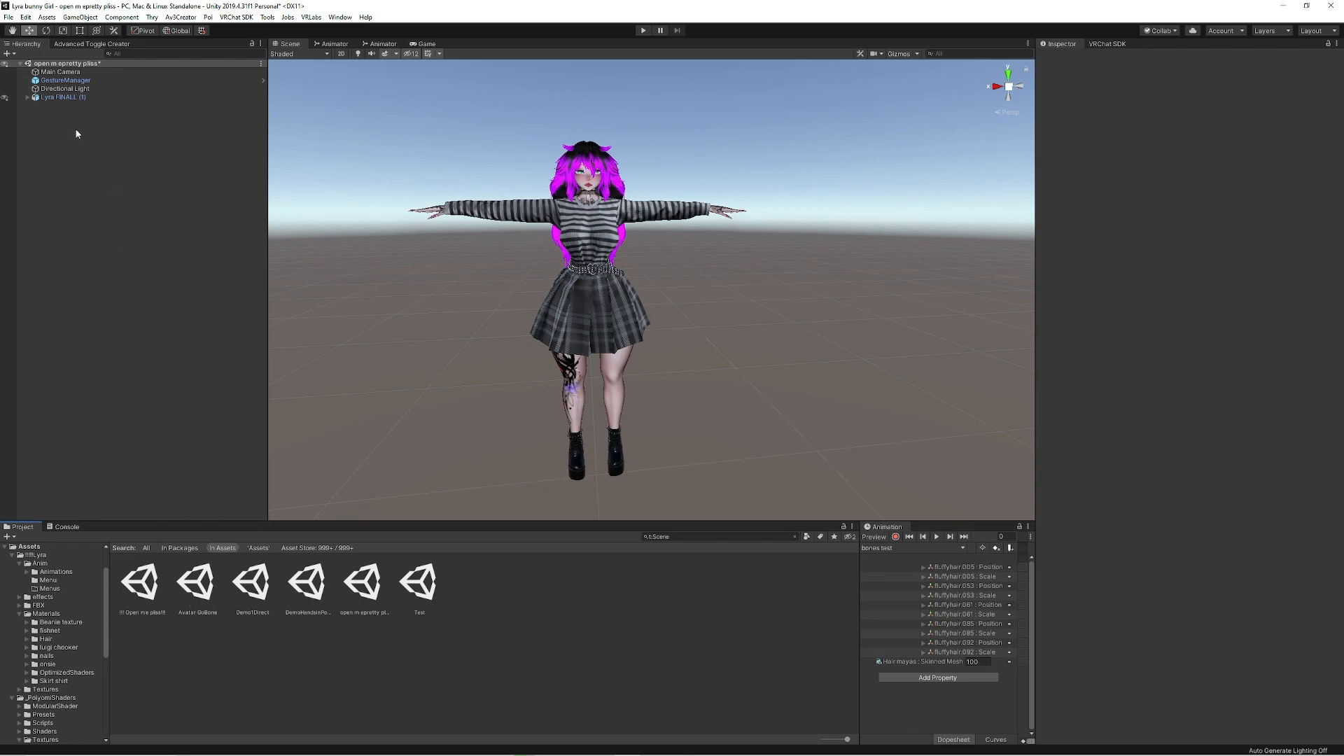
Select the Lyra FINALL (1) avatar and look through its VRC Avatar Descriptor settings.
left_click(52, 99)
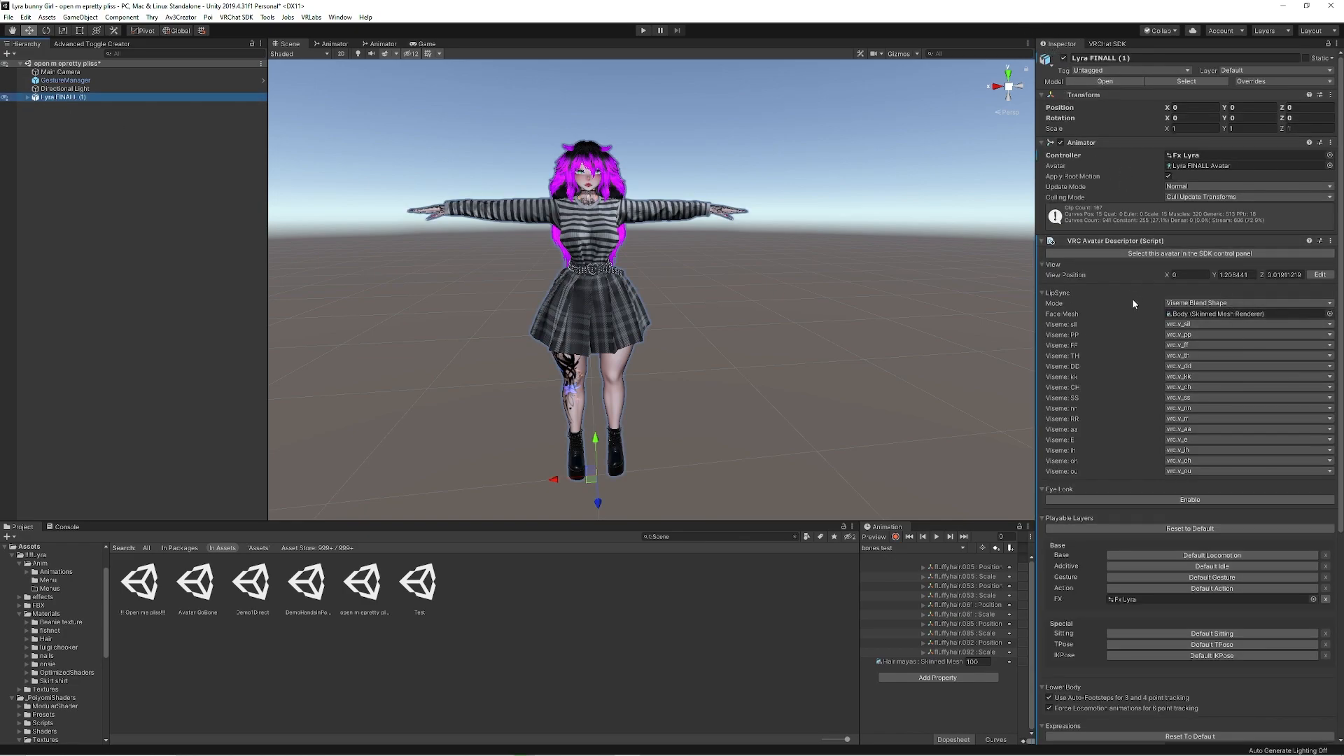
scroll(1129, 289, "down", 5)
scroll(1215, 421, "up", 5)
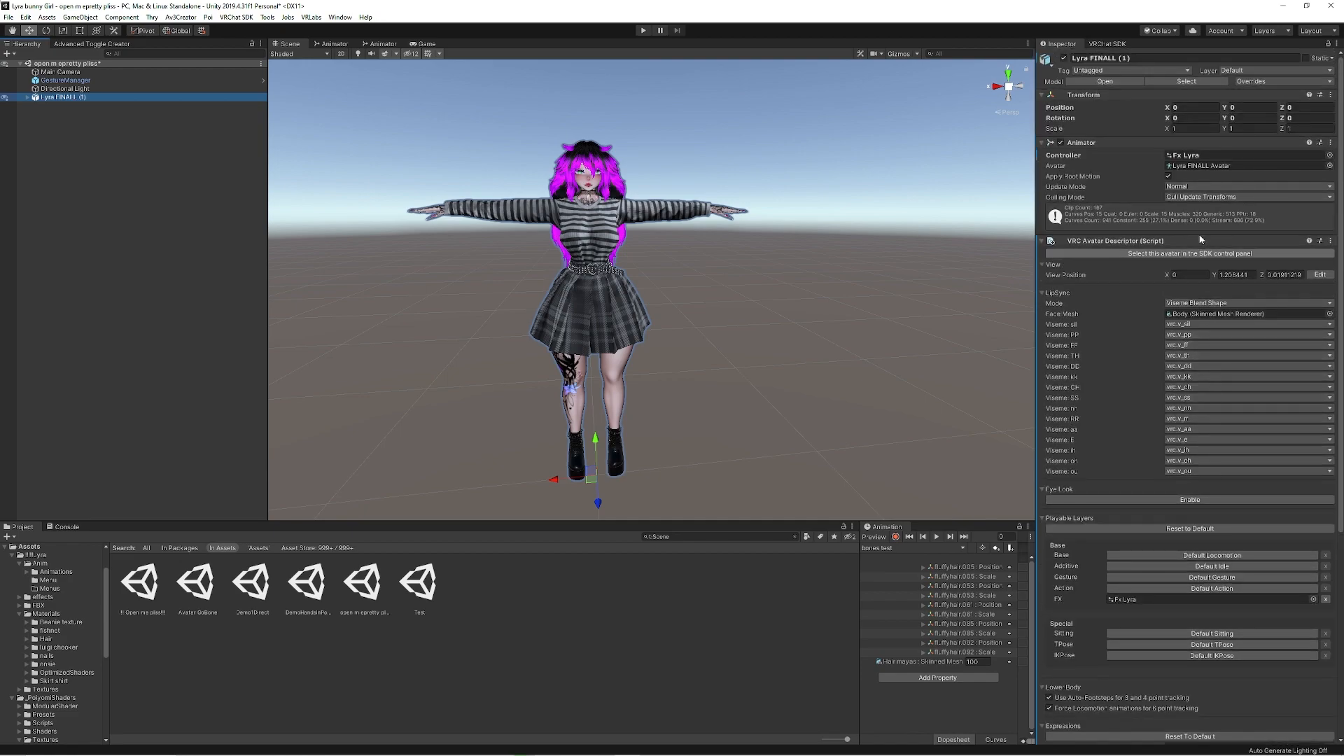
scroll(1197, 392, "down", 5)
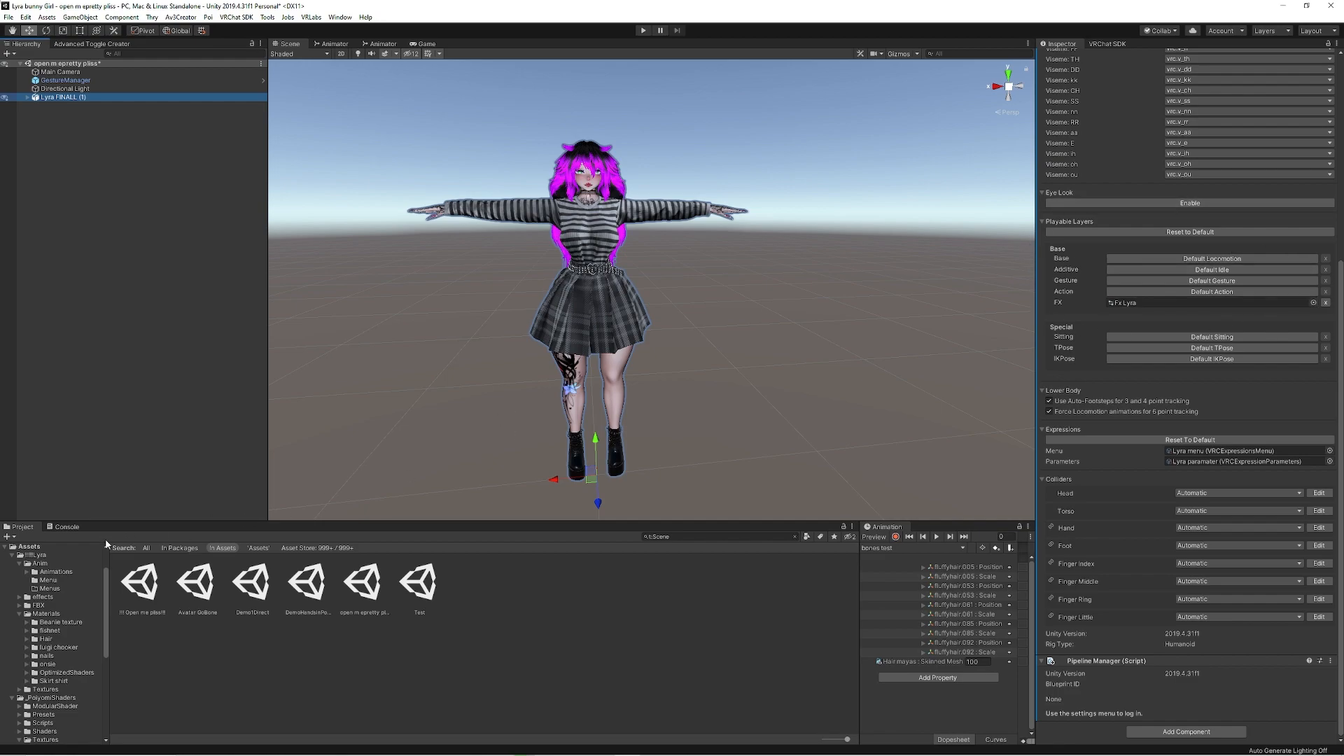
Clear the Scene filter and delete the existing GoGo folder from Assets.
left_click(127, 548)
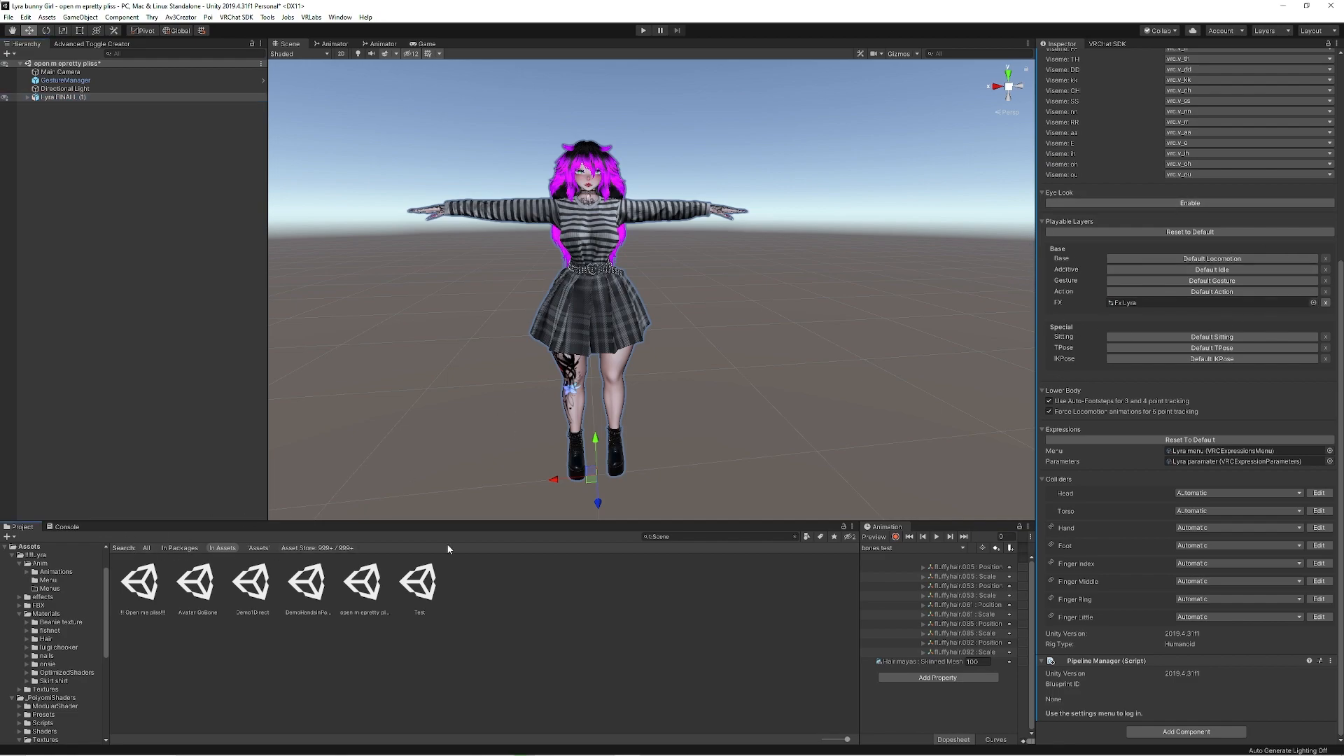
left_click(794, 536)
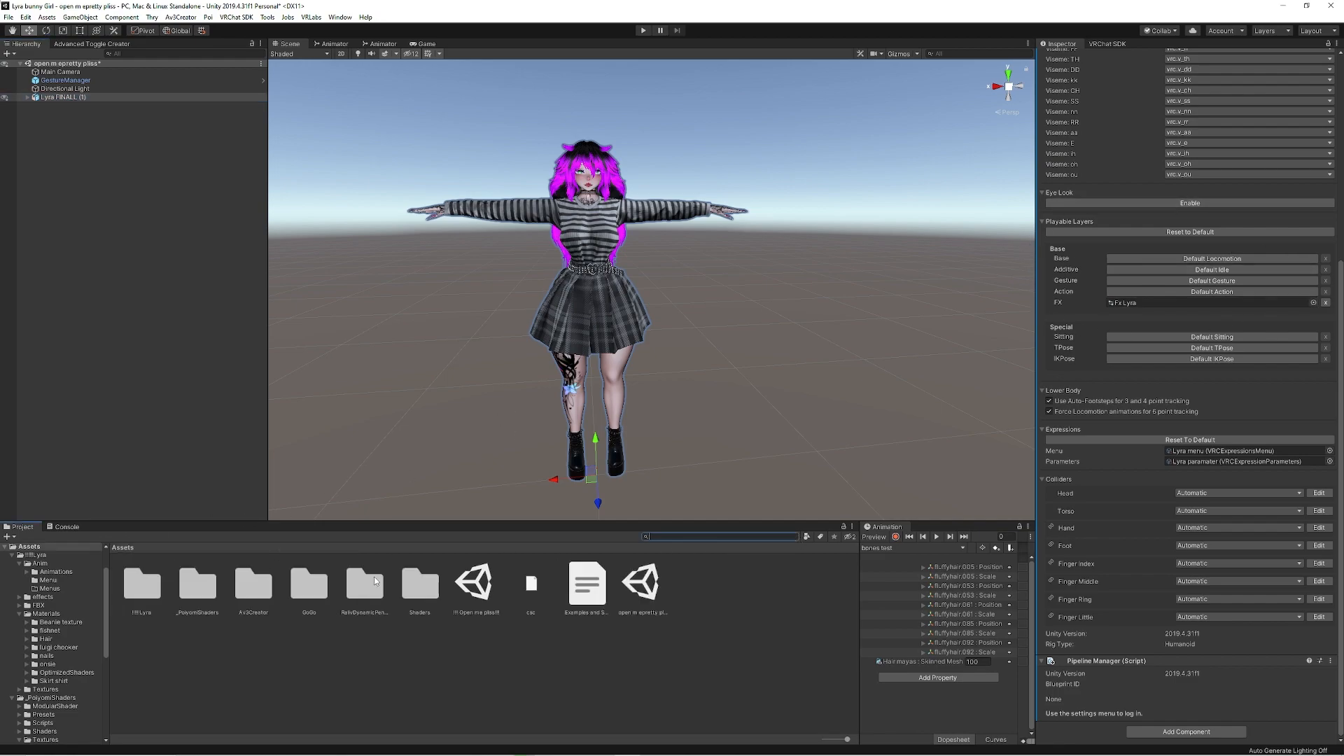
left_click(311, 594)
left_click(701, 403)
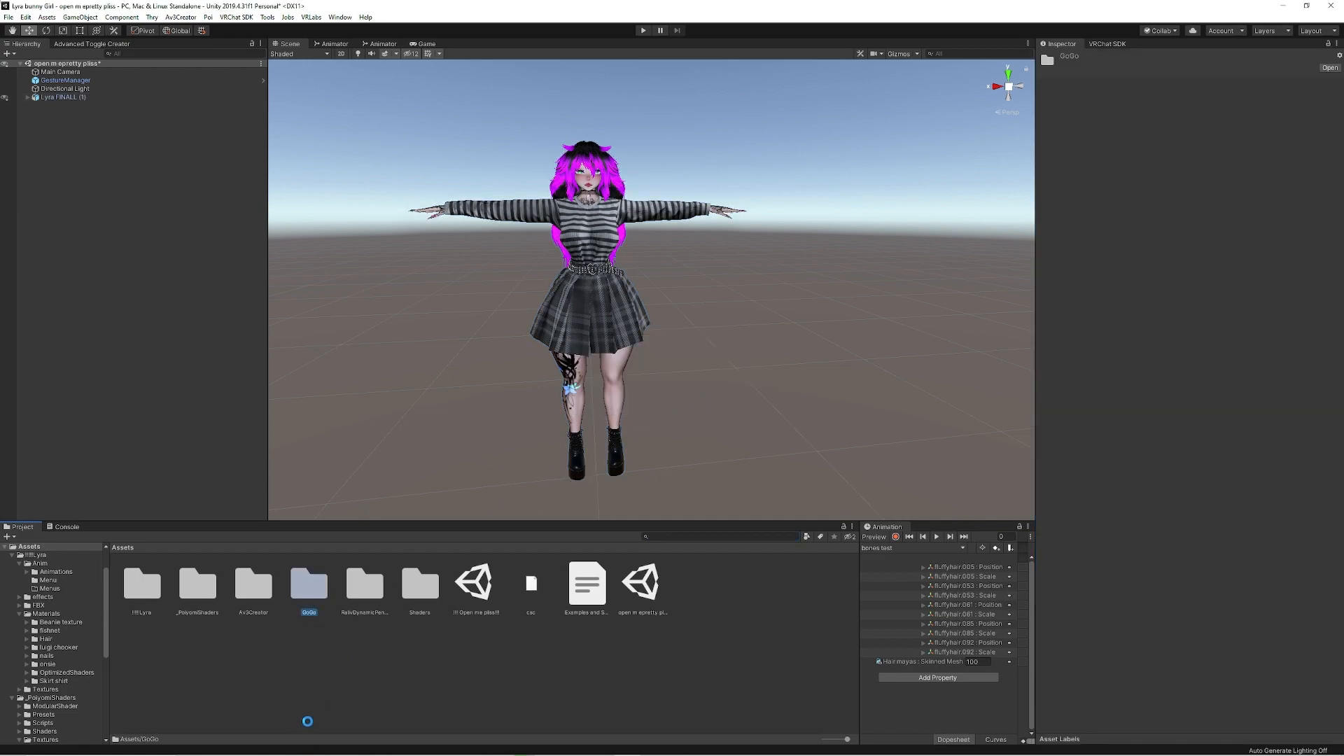
Switch to File Explorer and import the GoLoco.v.1.8.2.unitypackage file into the Unity project.
mouse_move(306, 748)
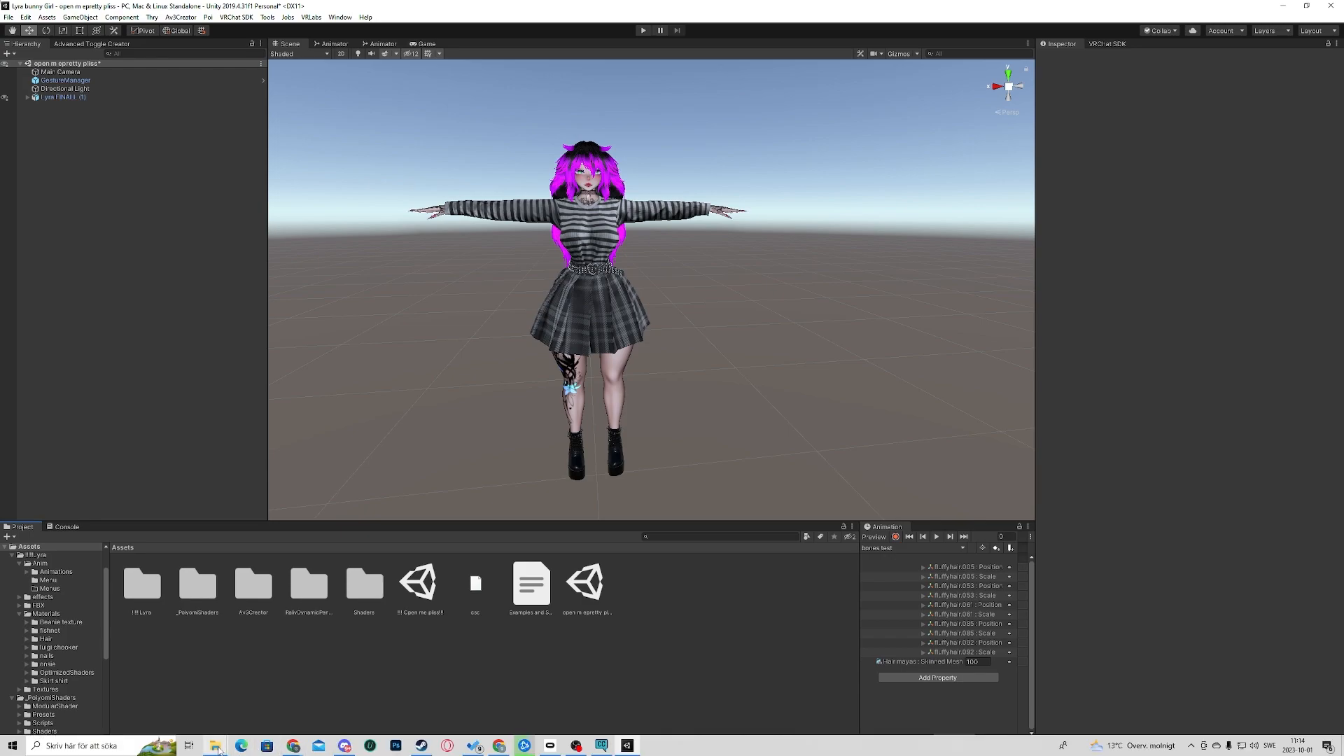
mouse_move(215, 746)
left_click(346, 700)
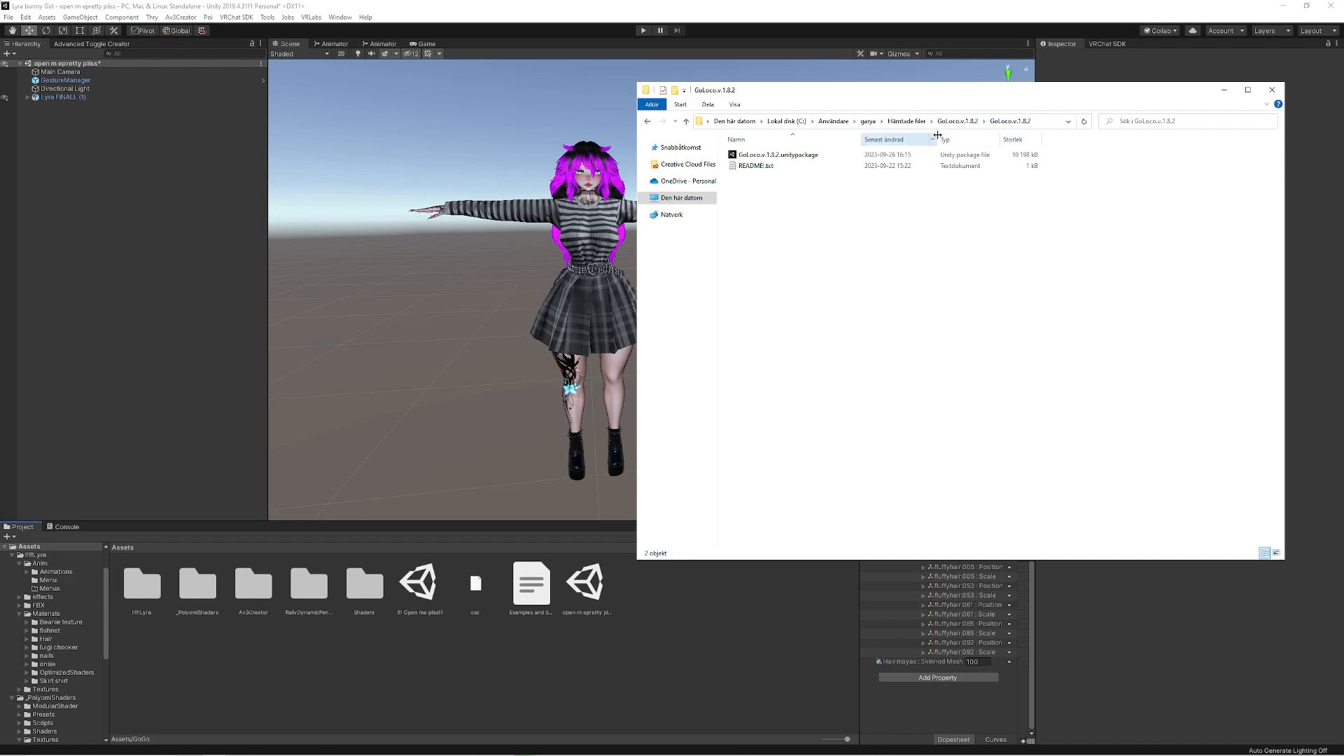
double_click(812, 158)
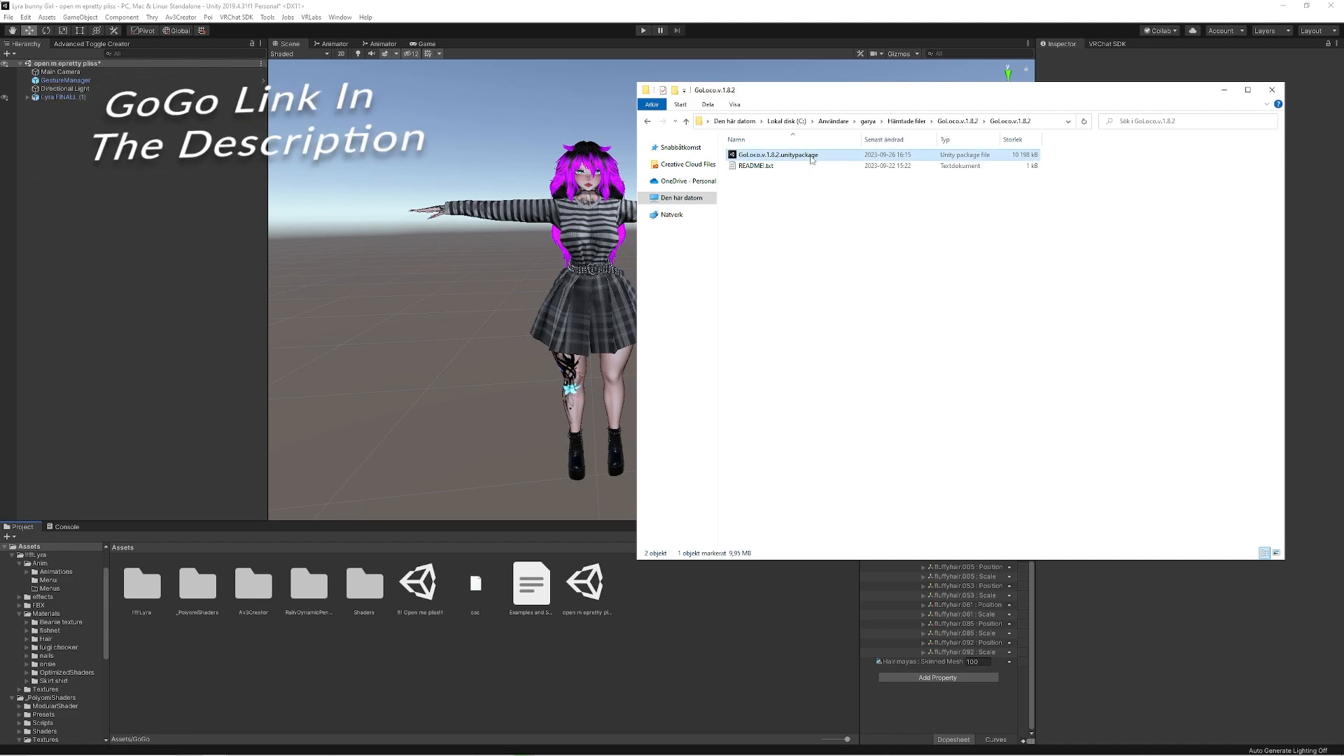
left_click(280, 417)
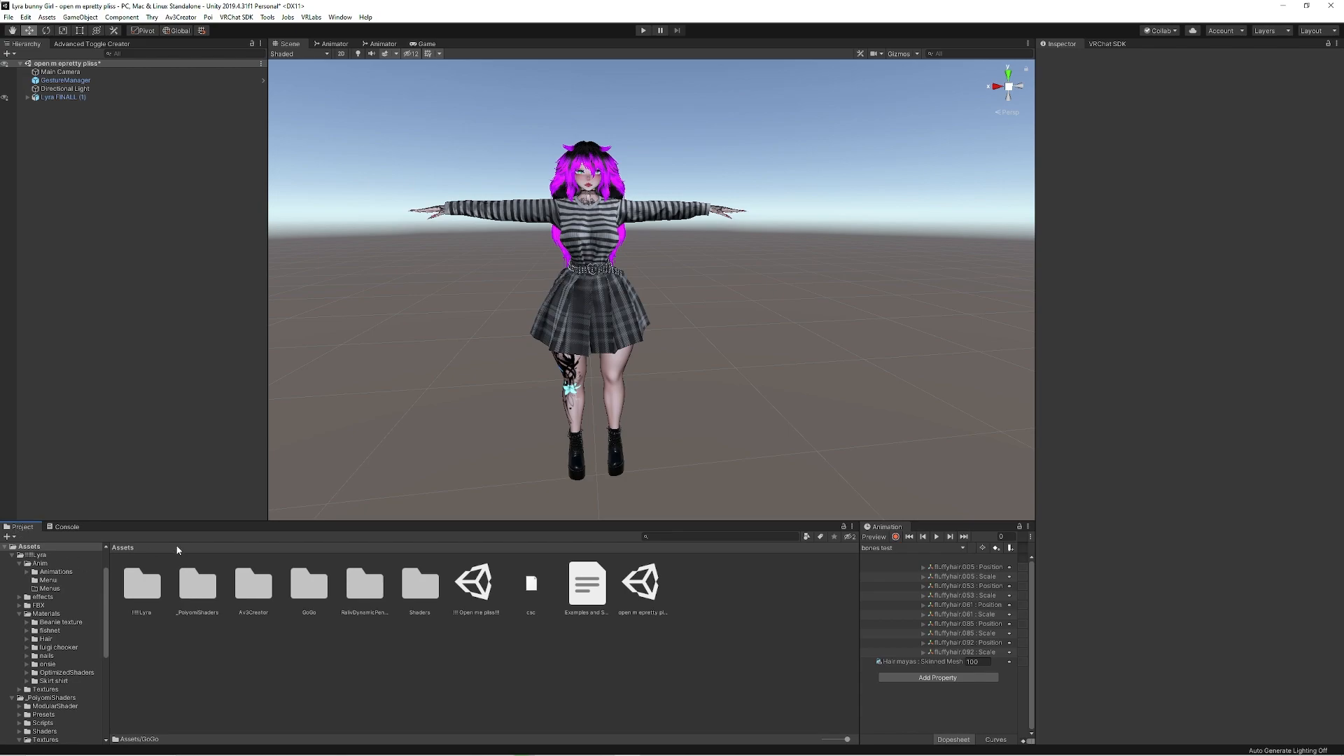
Open the GoGo folder in the project's Assets.
left_click(78, 529)
left_click(23, 527)
double_click(308, 585)
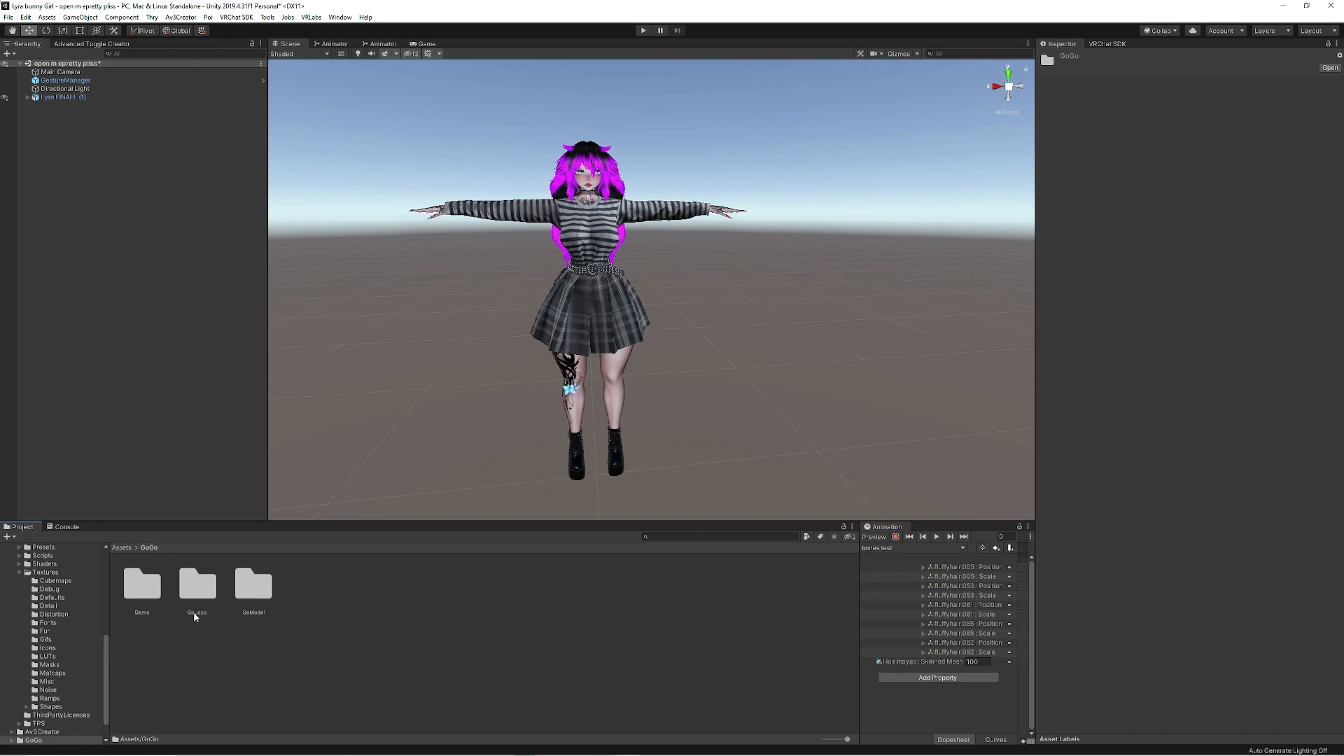
Select the Lyra FINALL (1) avatar and locate the controller of its FX playable layer in the project files.
left_click(60, 98)
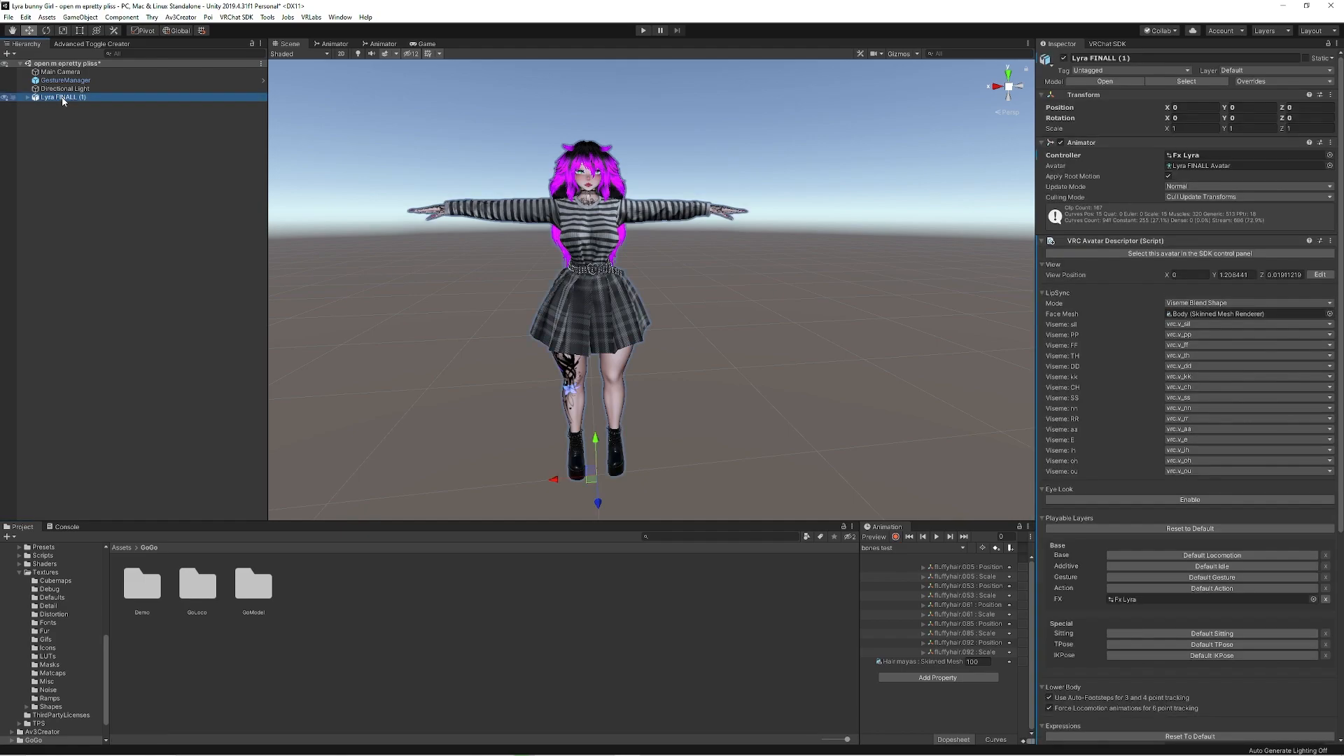
scroll(1158, 361, "down", 10)
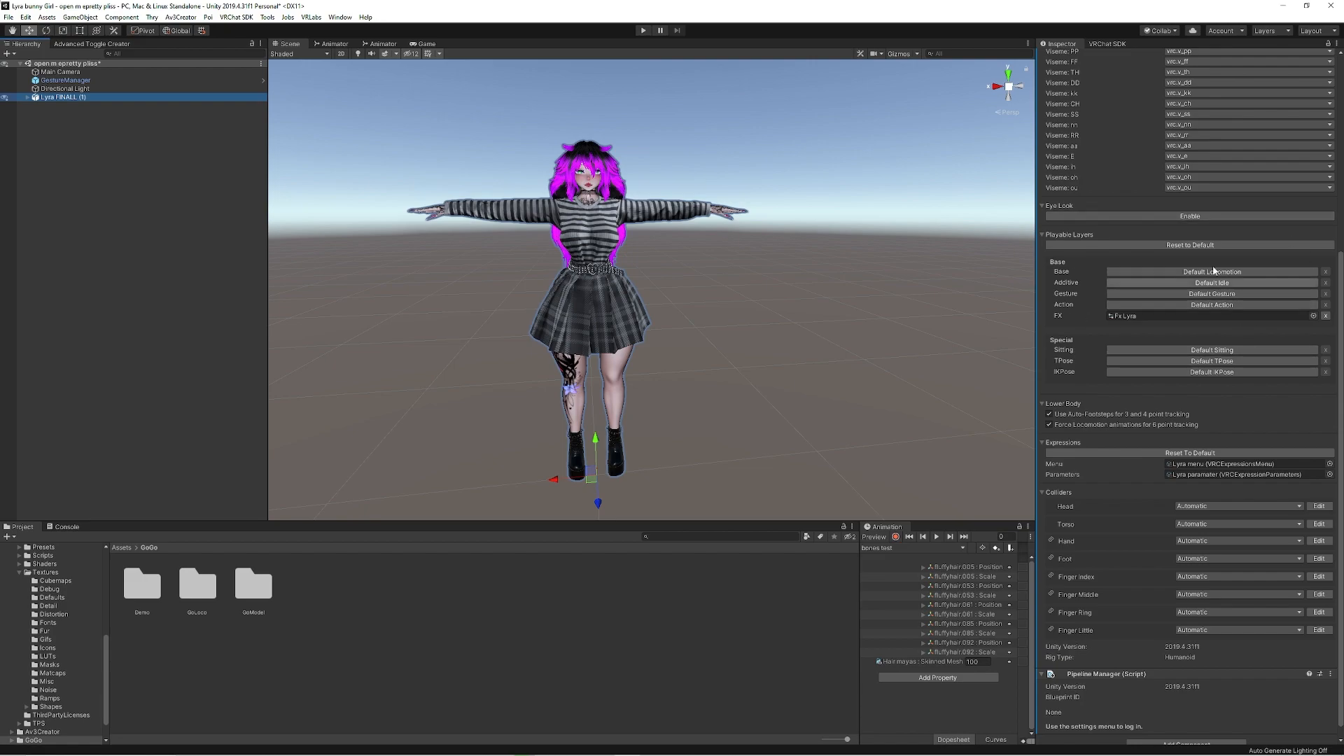
scroll(1193, 306, "up", 6)
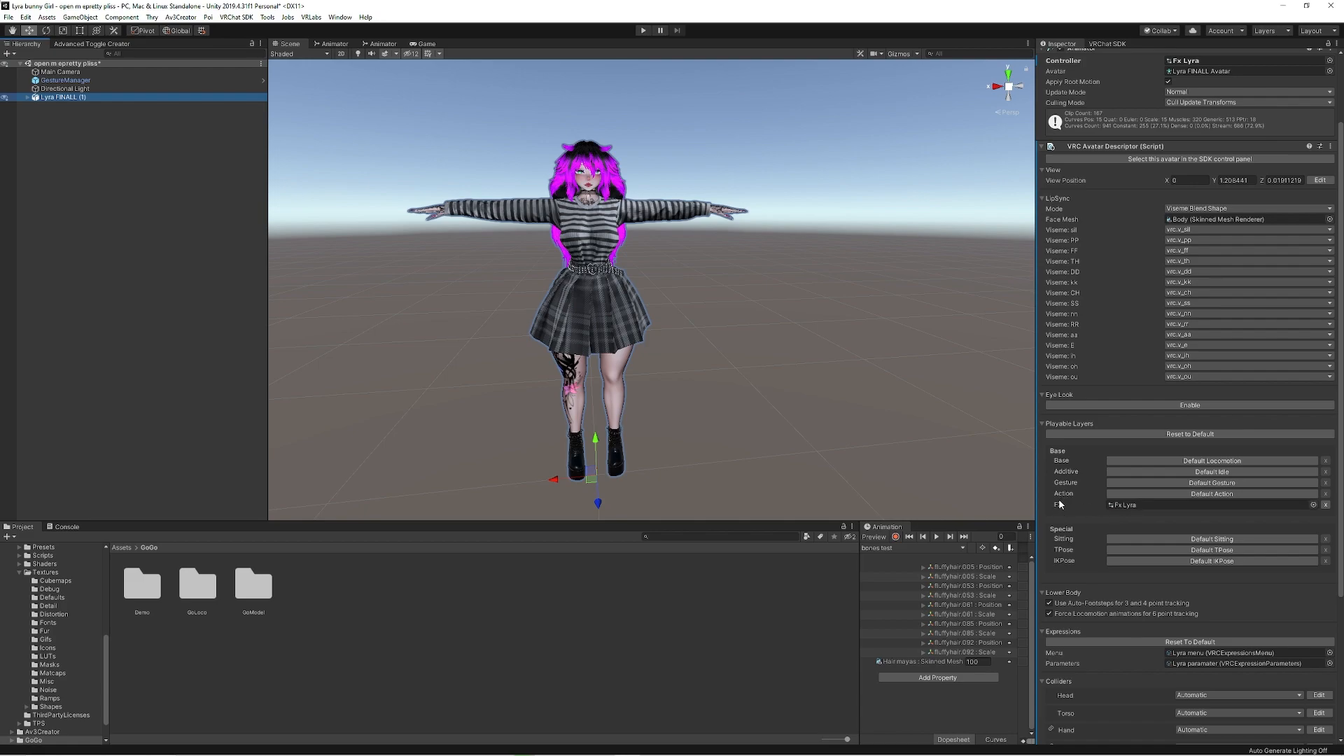
left_click(1130, 504)
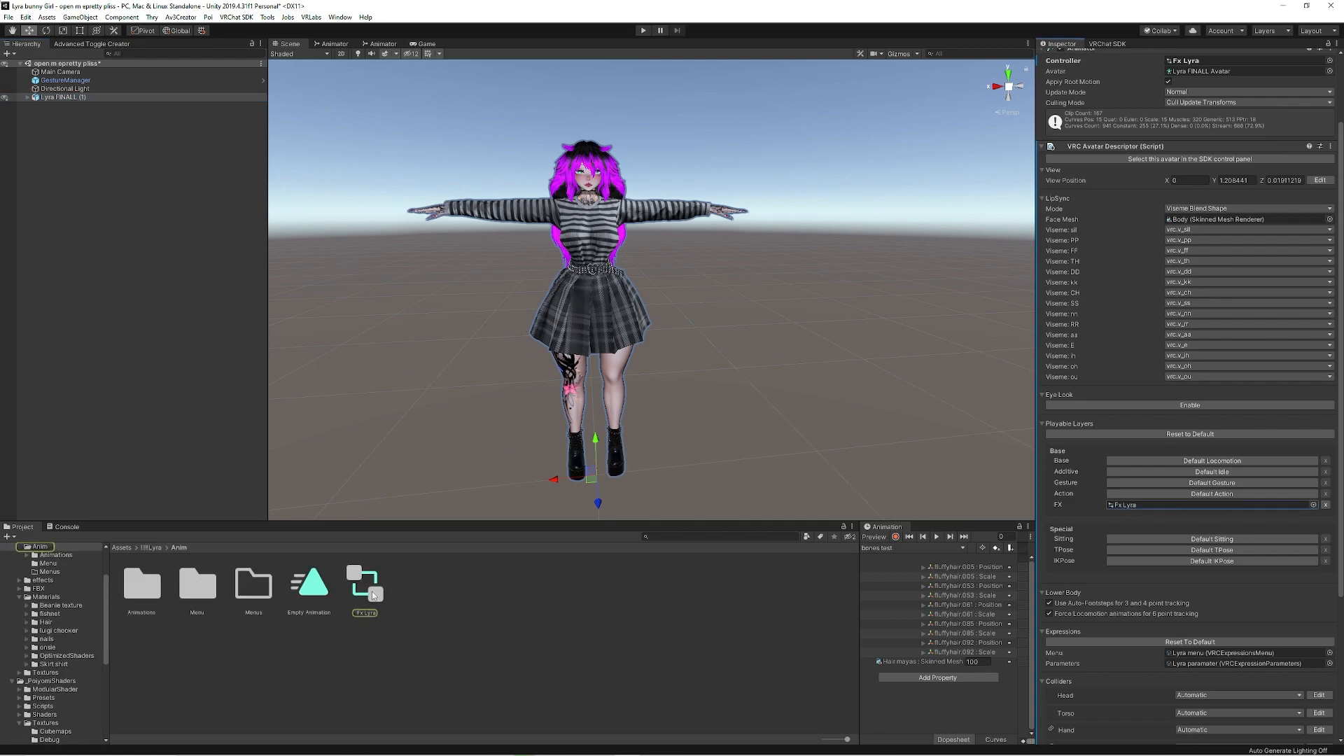
Reset the avatar's playable layers to default and enable customizing them again.
left_click(1179, 436)
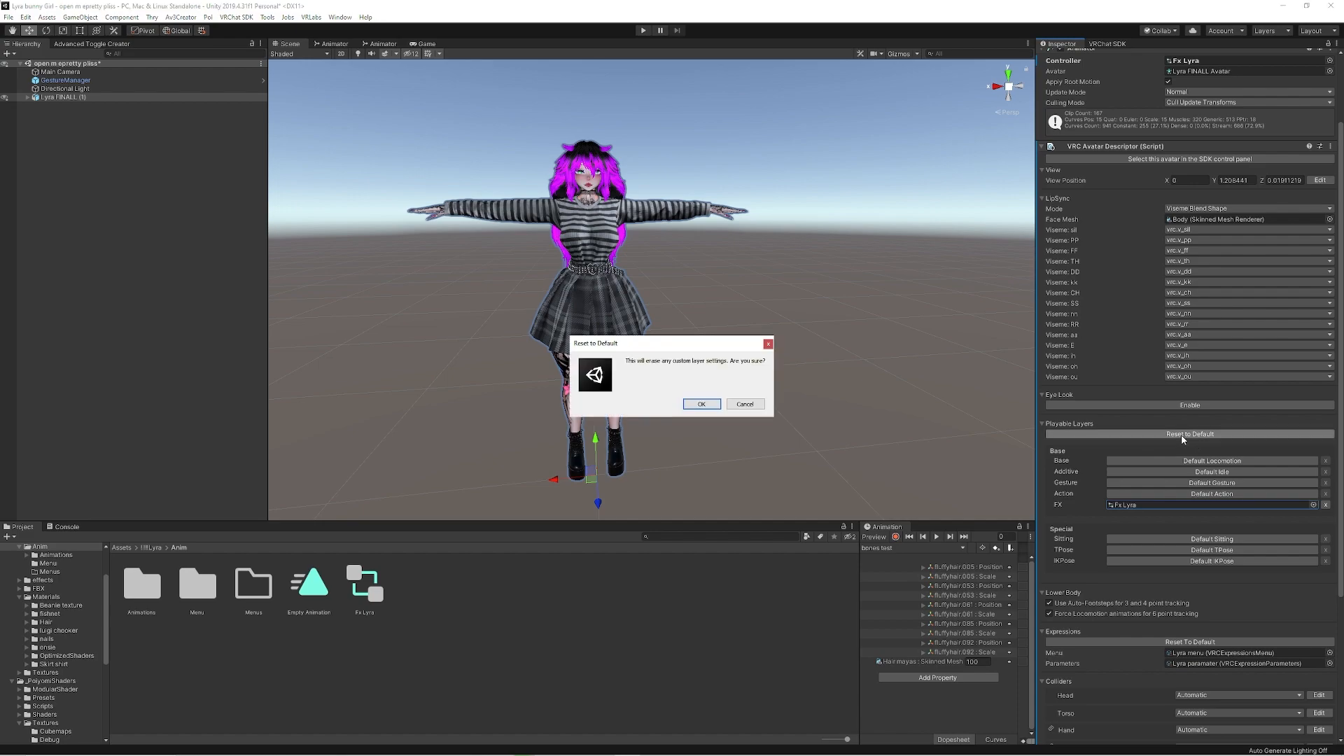
left_click(700, 404)
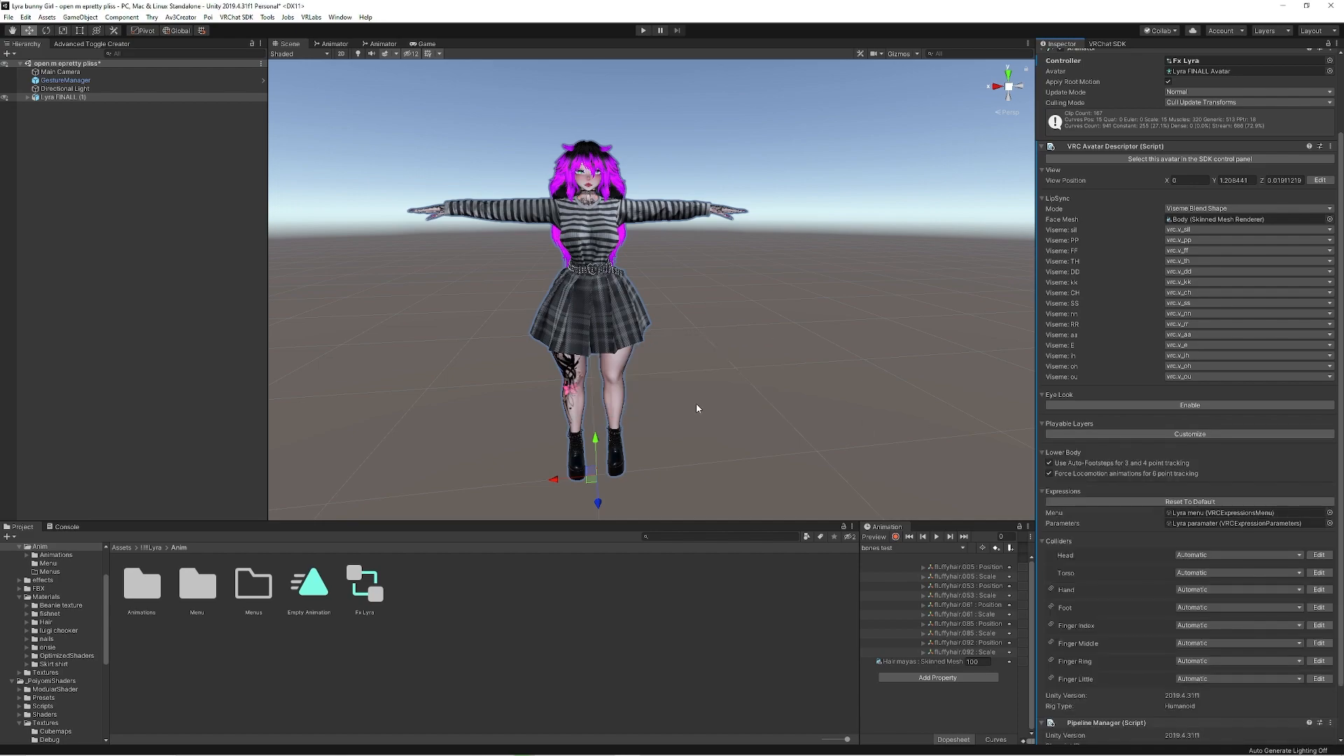
left_click(1190, 435)
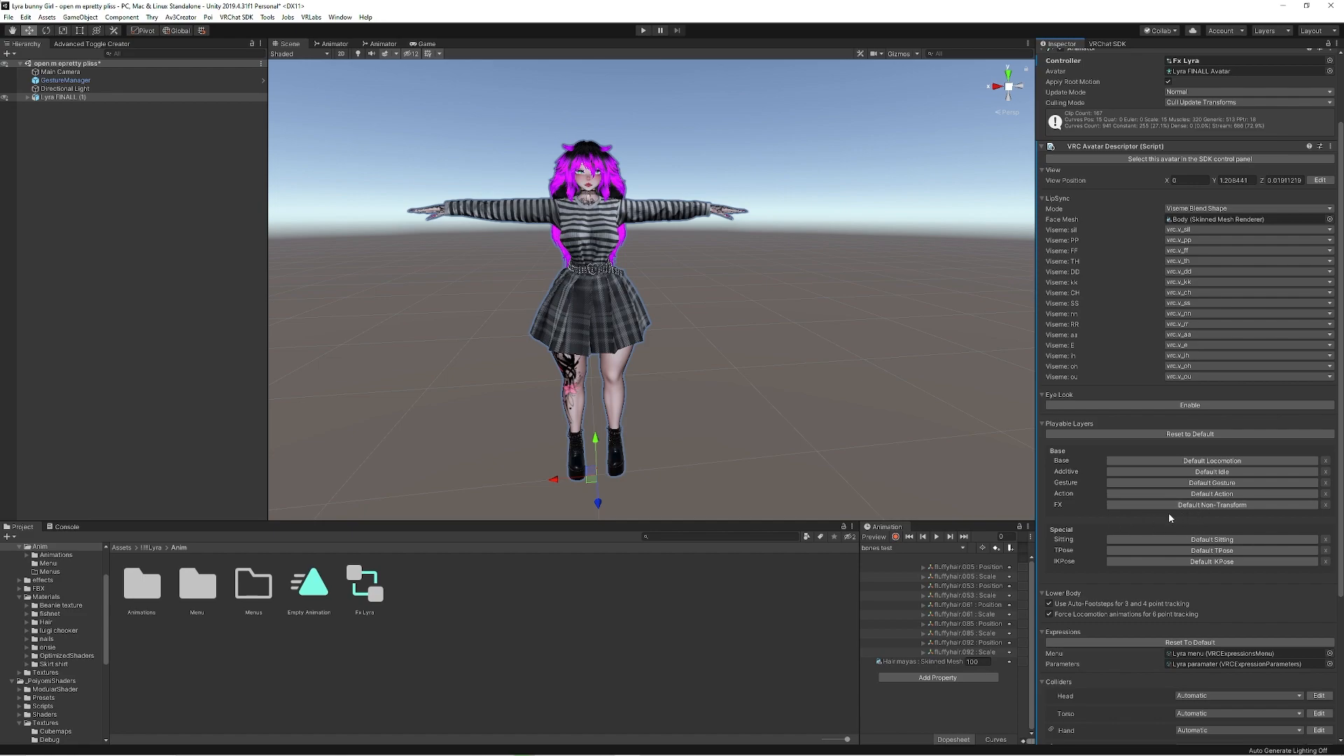
Assign the Fx Lyra controller to the avatar's FX playable layer.
left_click(1202, 507)
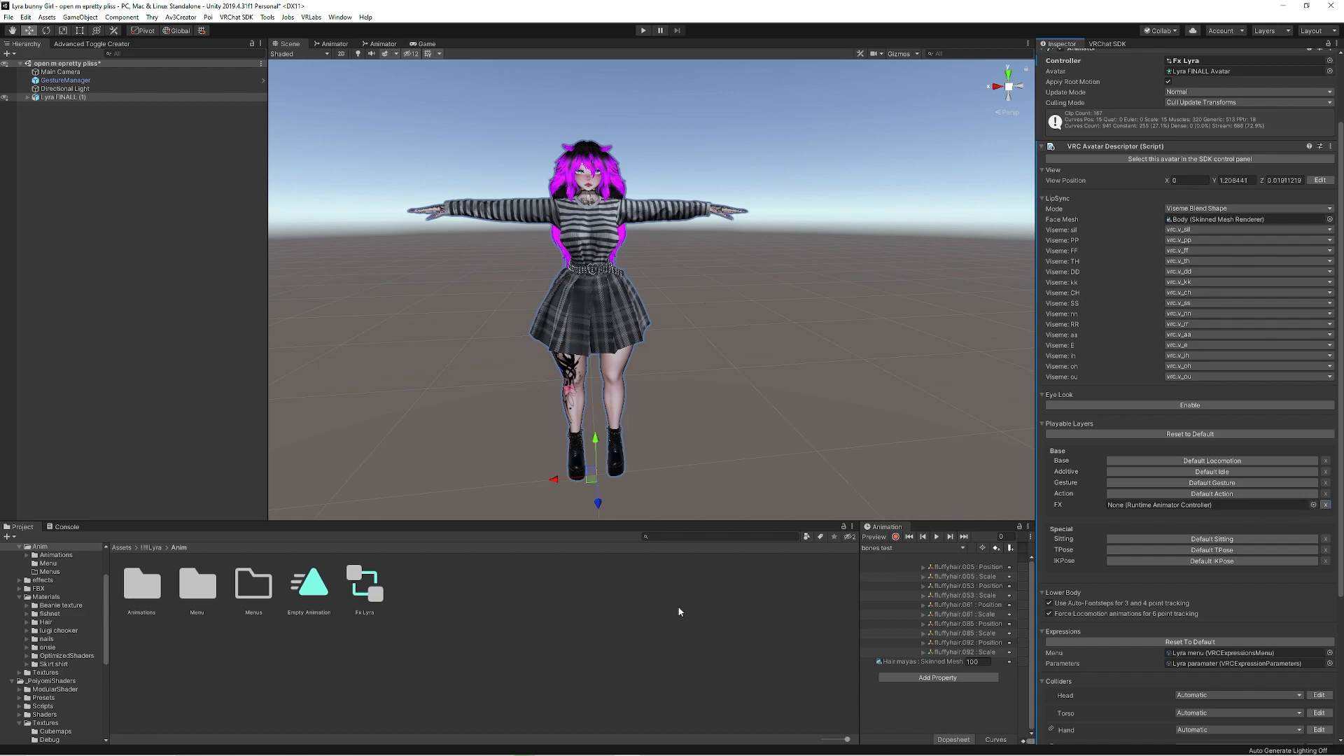
left_click_drag(371, 595, 1160, 510)
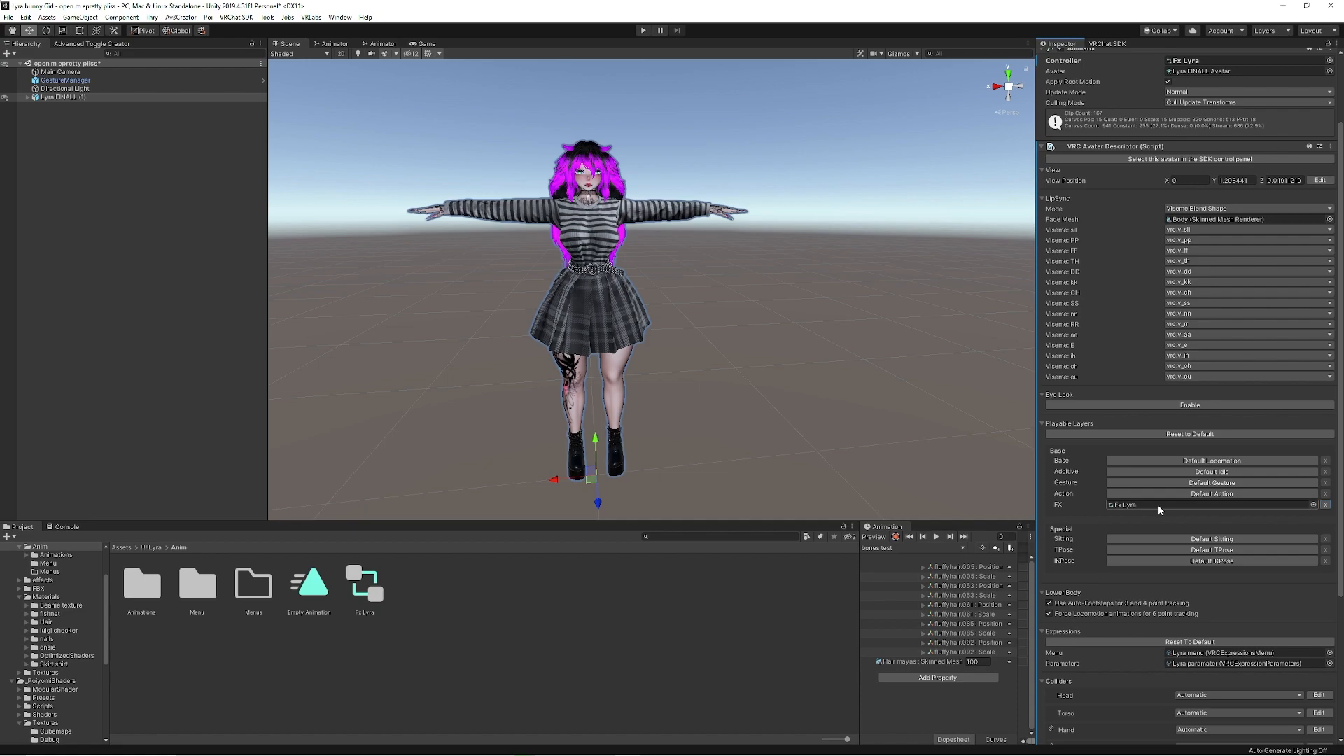
left_click(1312, 504)
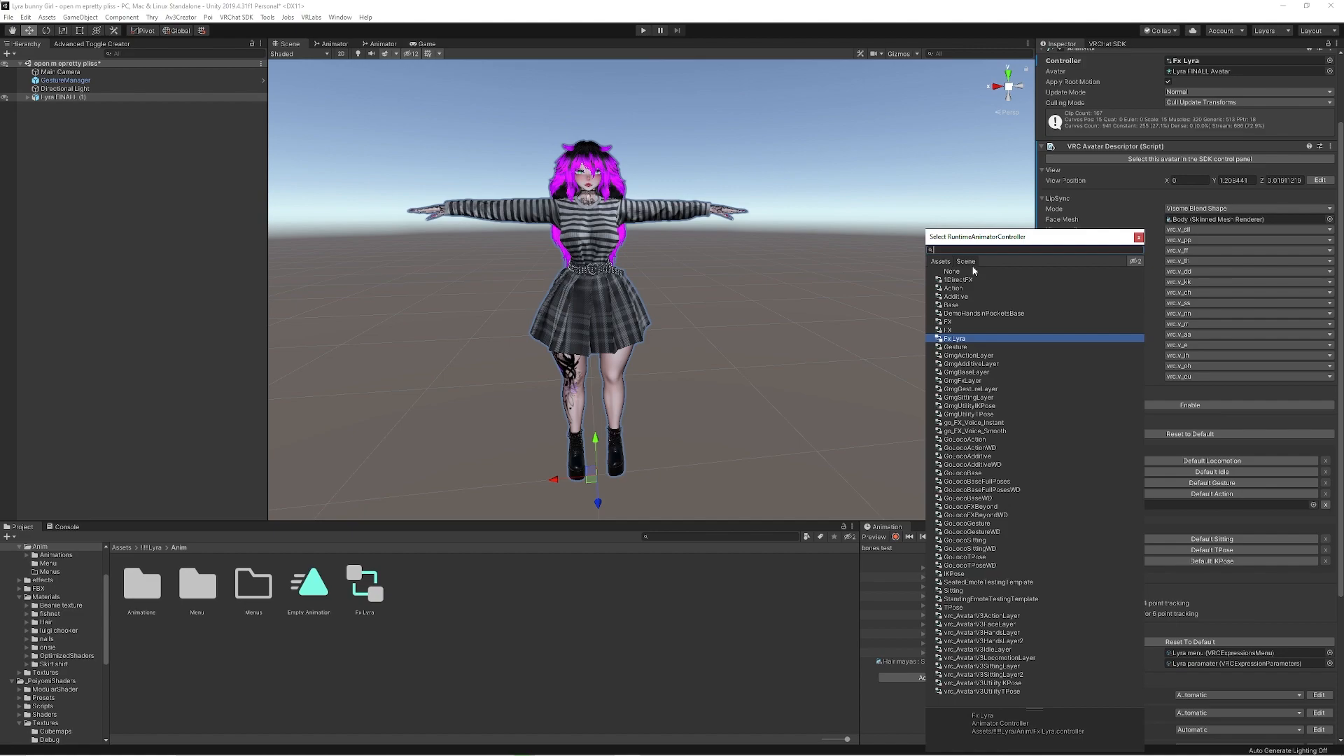
type("fx lyra")
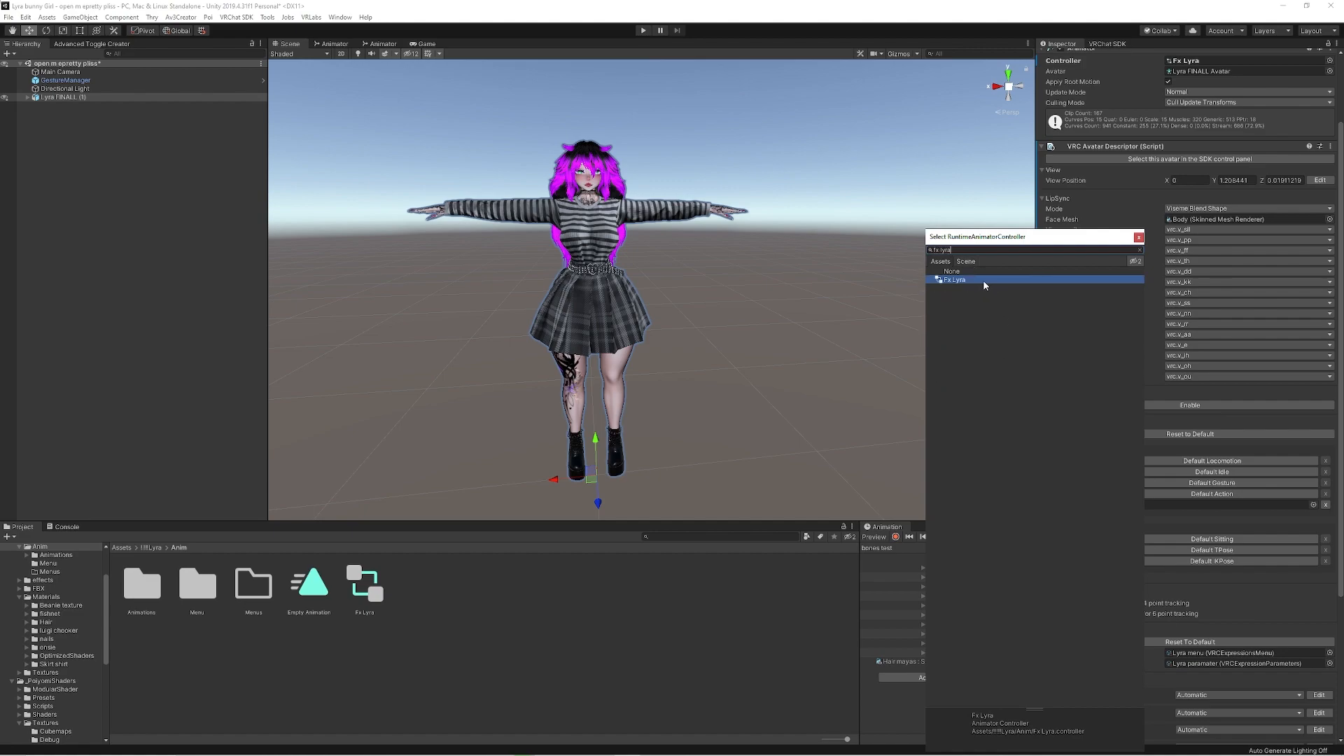
double_click(983, 280)
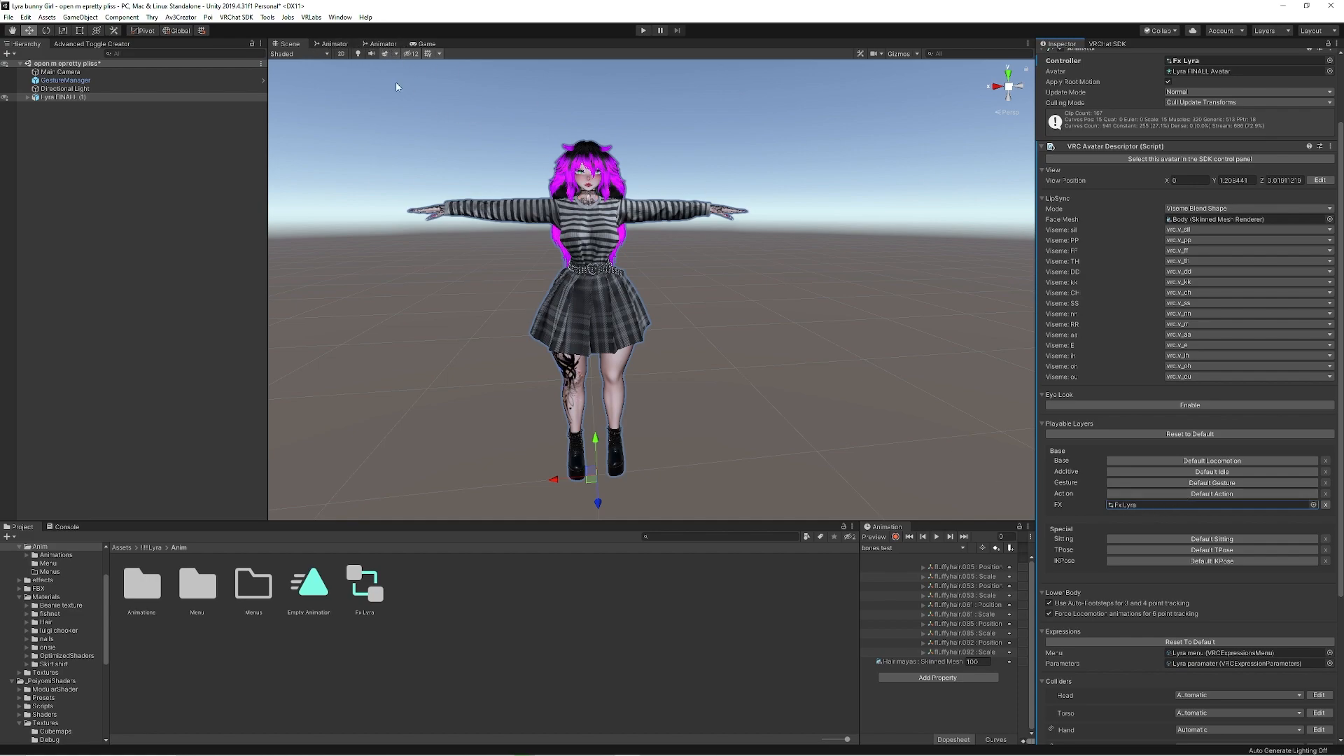
Open the Fx Lyra controller in the Animator and look through its full list of layers.
left_click(335, 44)
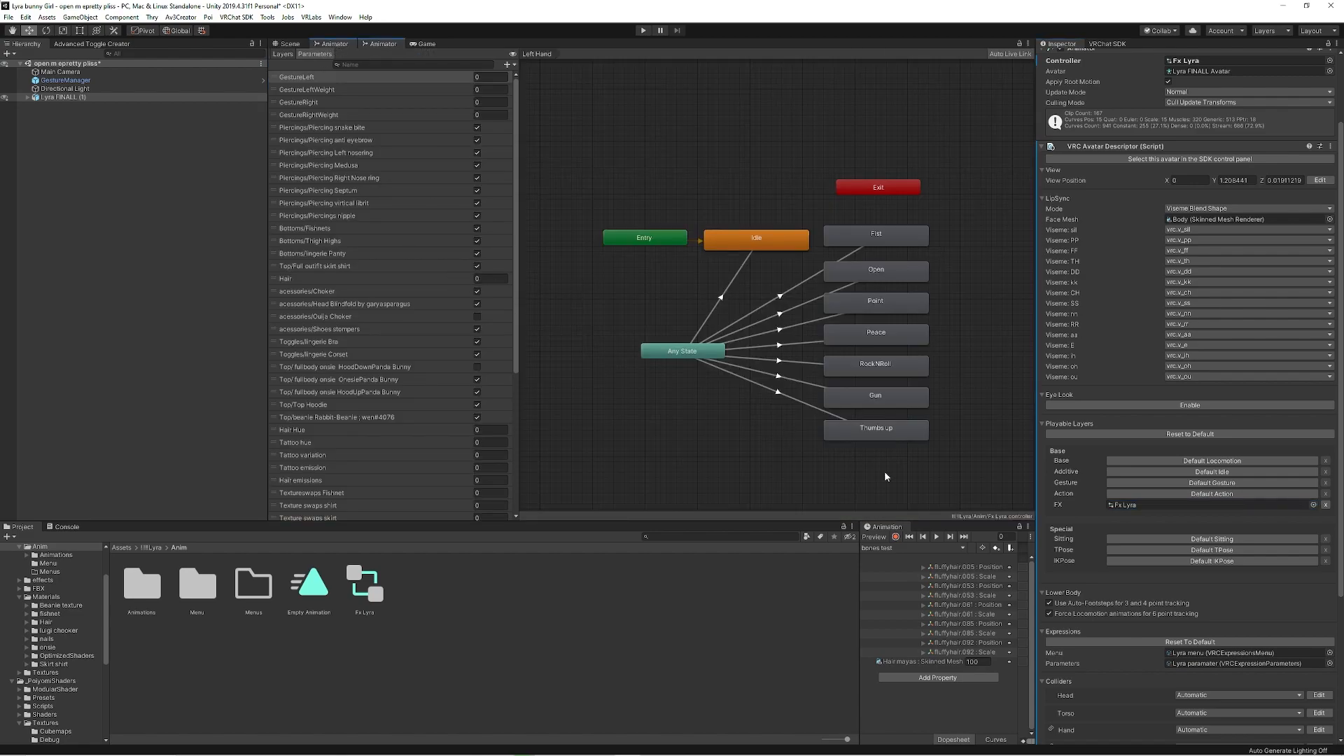
double_click(1136, 504)
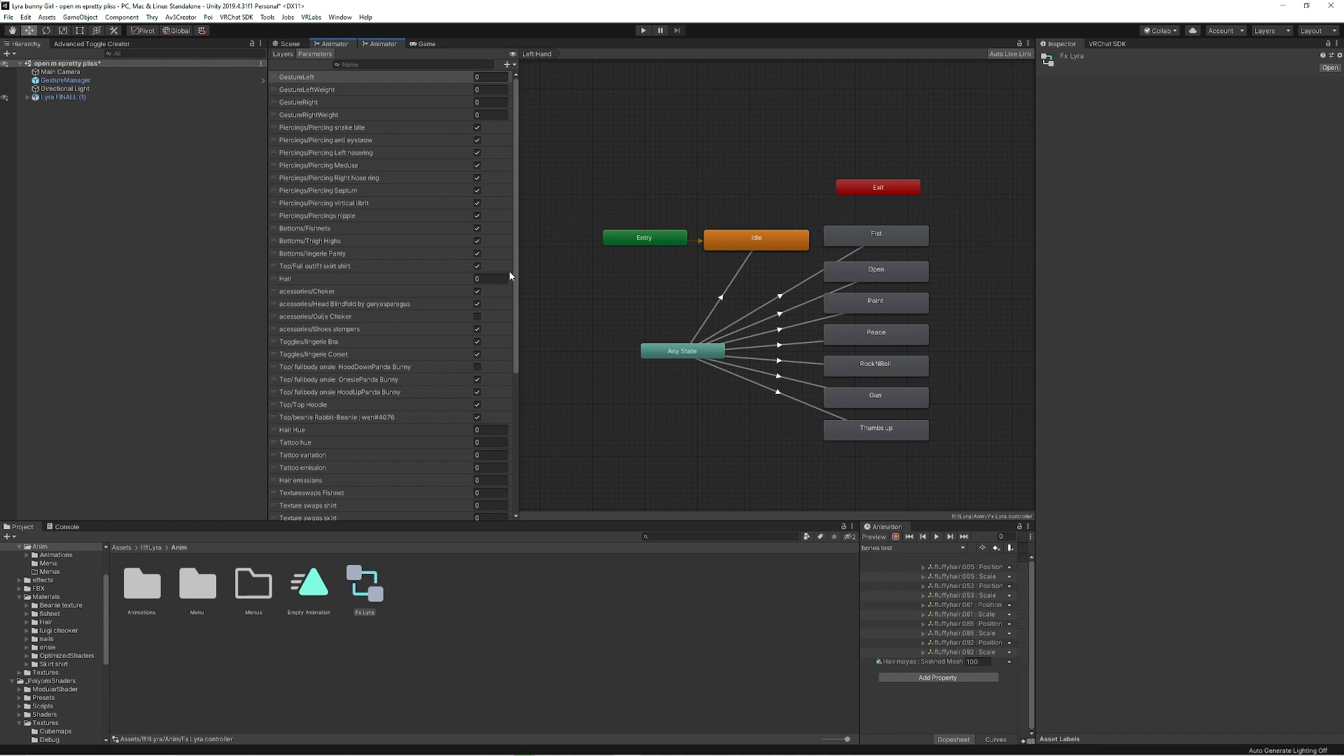
left_click(283, 54)
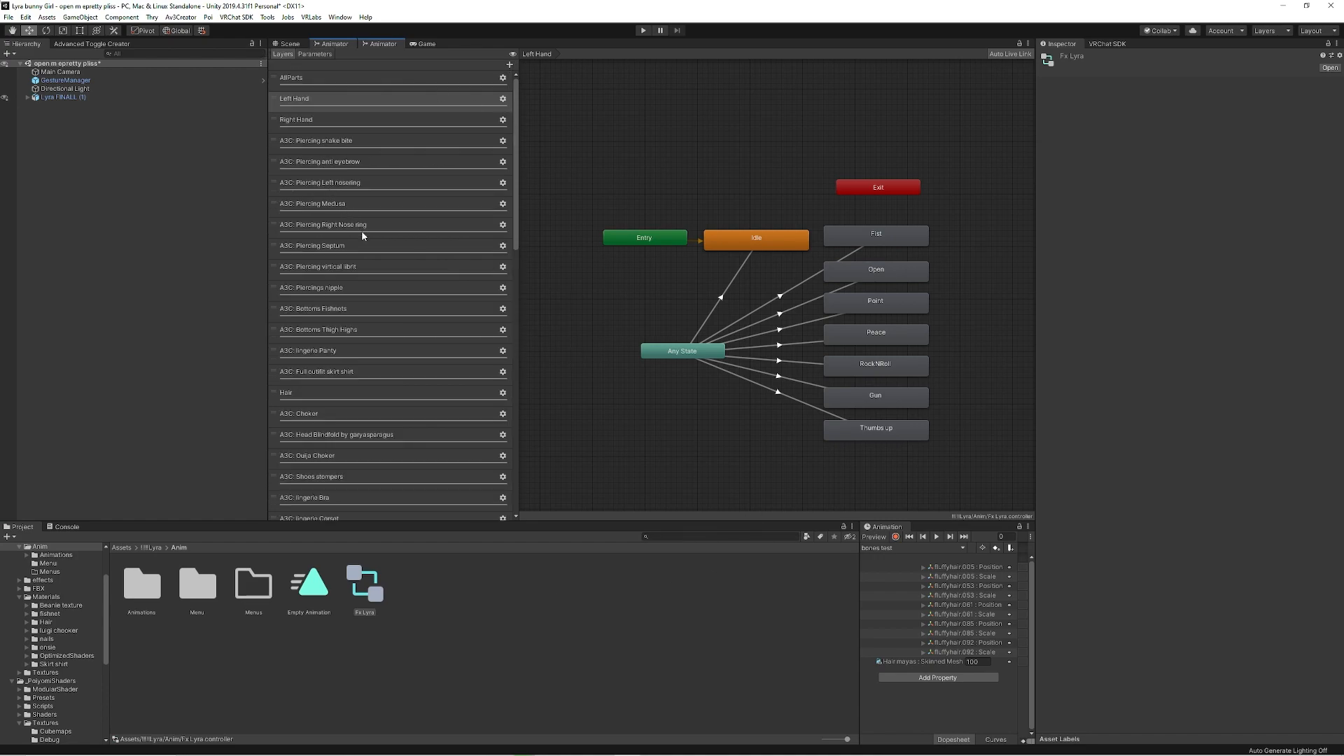
left_click_drag(517, 113, 515, 381)
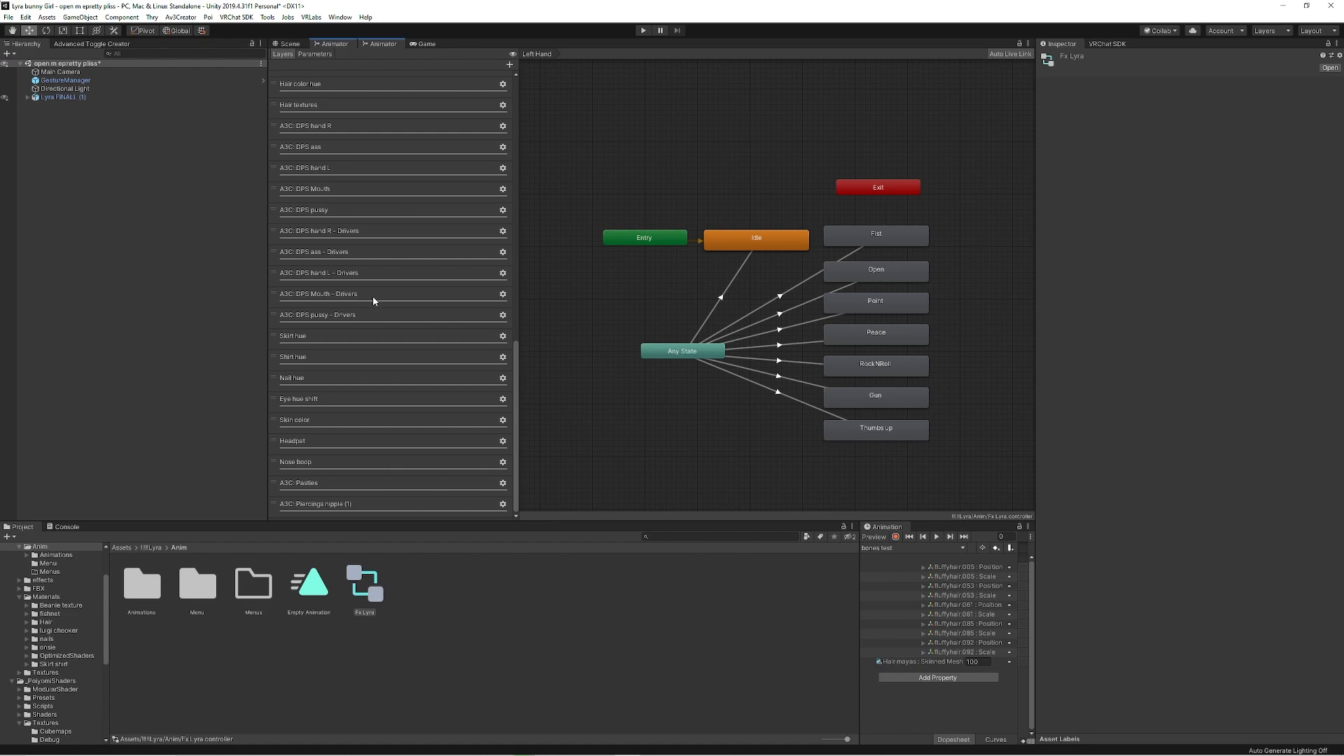
left_click_drag(517, 373, 516, 85)
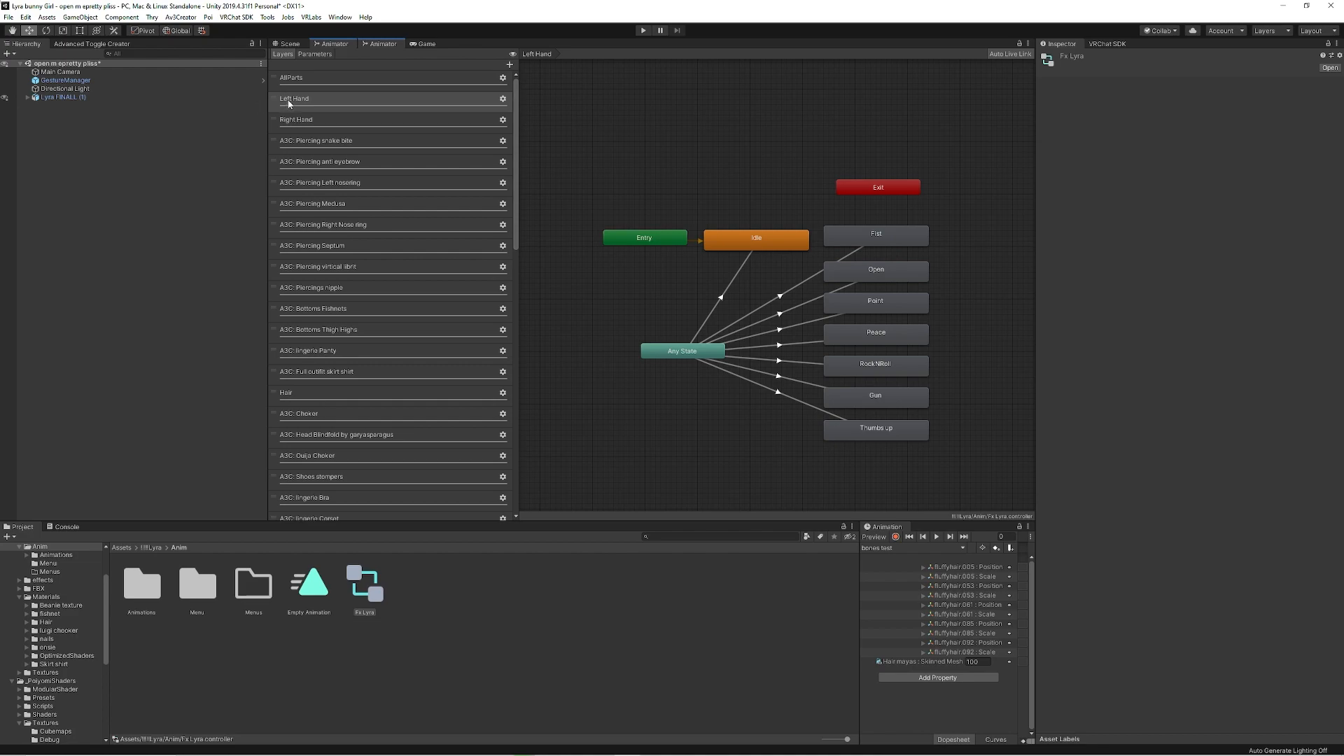
Check the Write Defaults setting on the Fist, Open and Point states of the Right Hand layer.
left_click(323, 120)
left_click(900, 145)
middle_click_drag(934, 116, 748, 132)
left_click(817, 219)
left_click(825, 254)
left_click(825, 285)
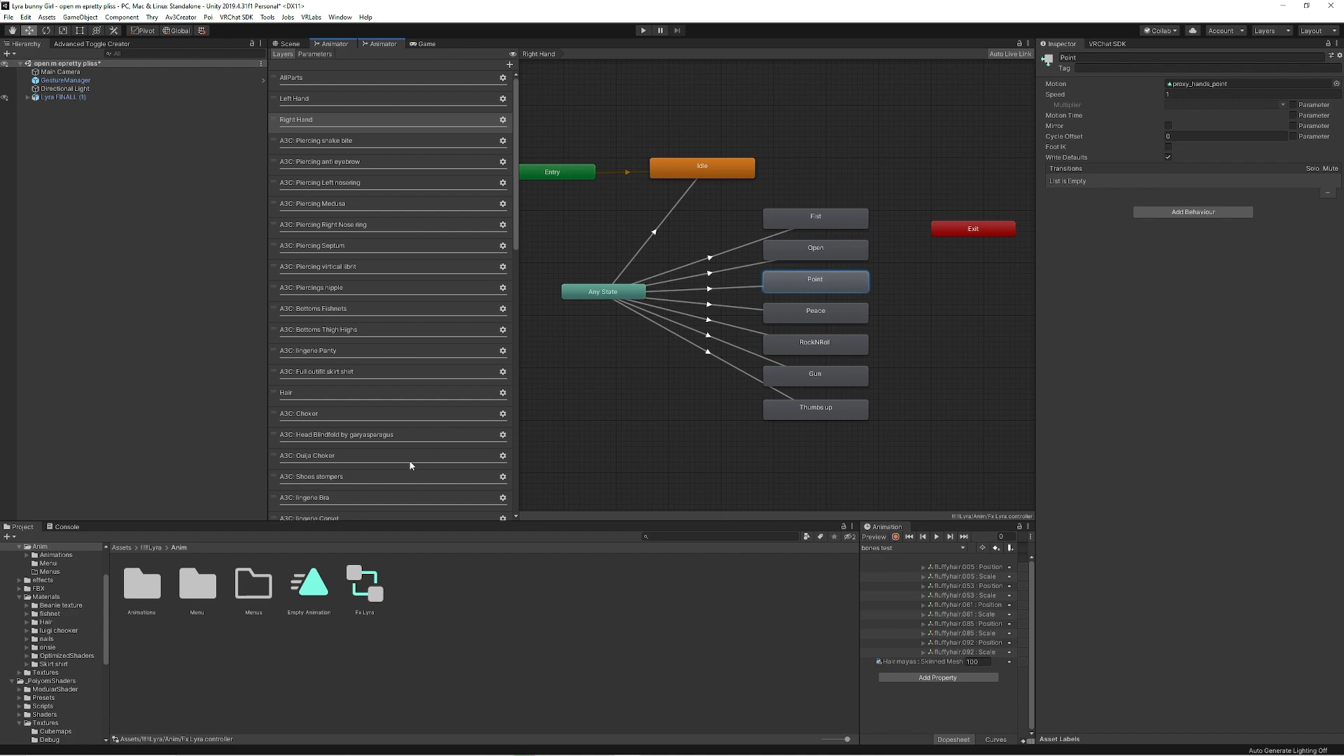
right_click(960, 271)
left_click(1225, 289)
Return to the Scene view and open the ControllersWD folder under Assets/GoGo/GoLoco.
left_click(152, 547)
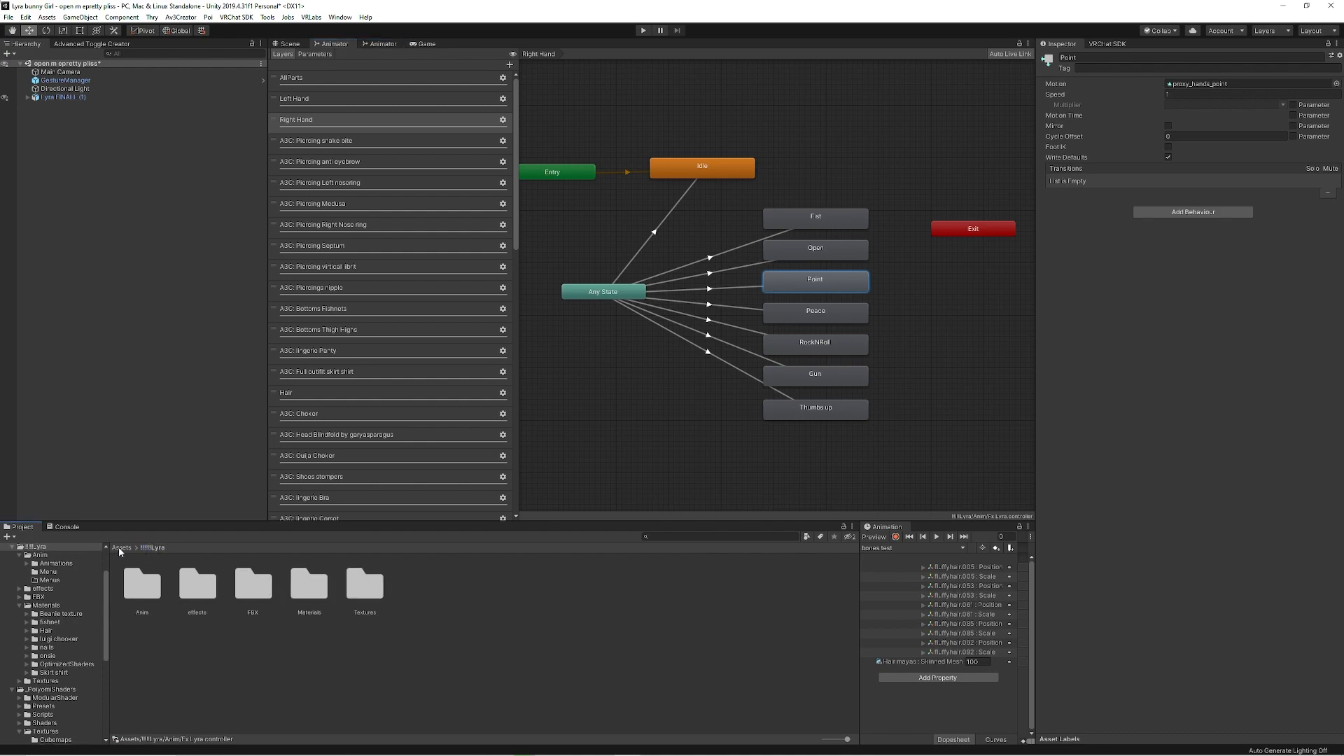
left_click(121, 547)
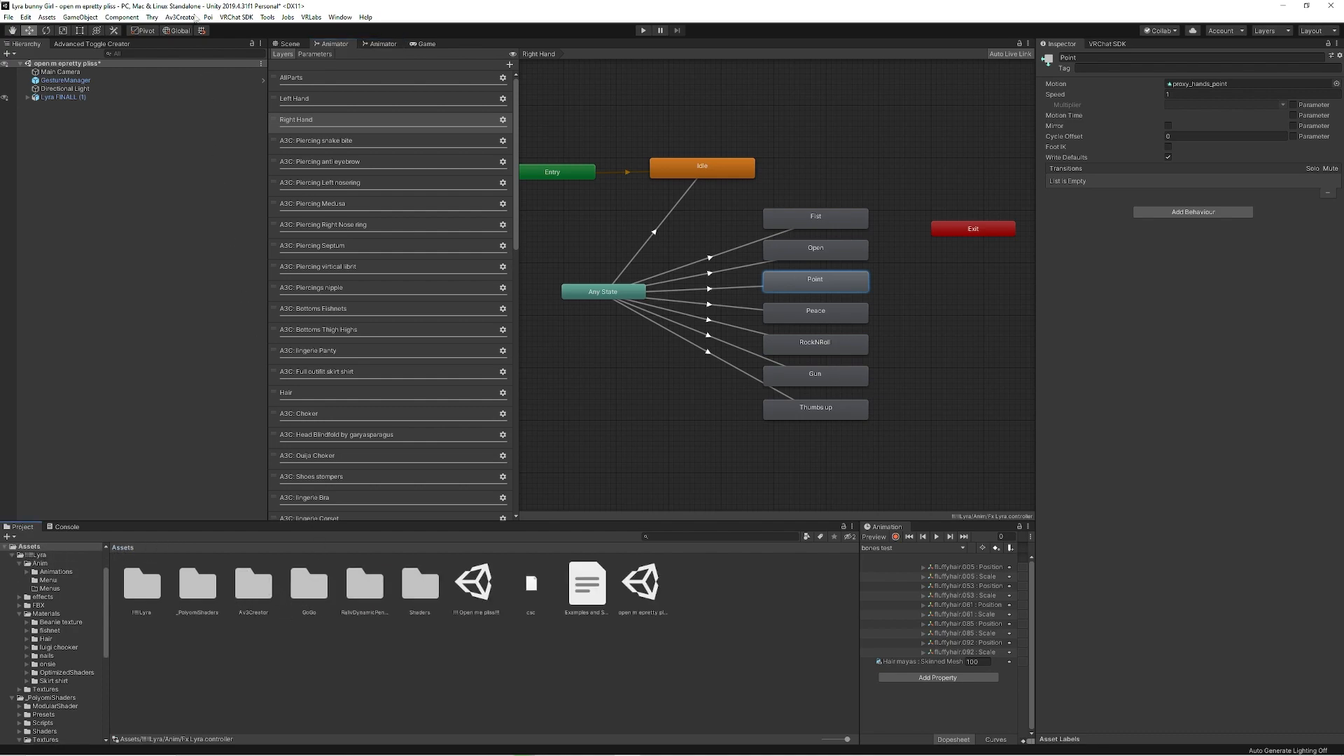
left_click(289, 44)
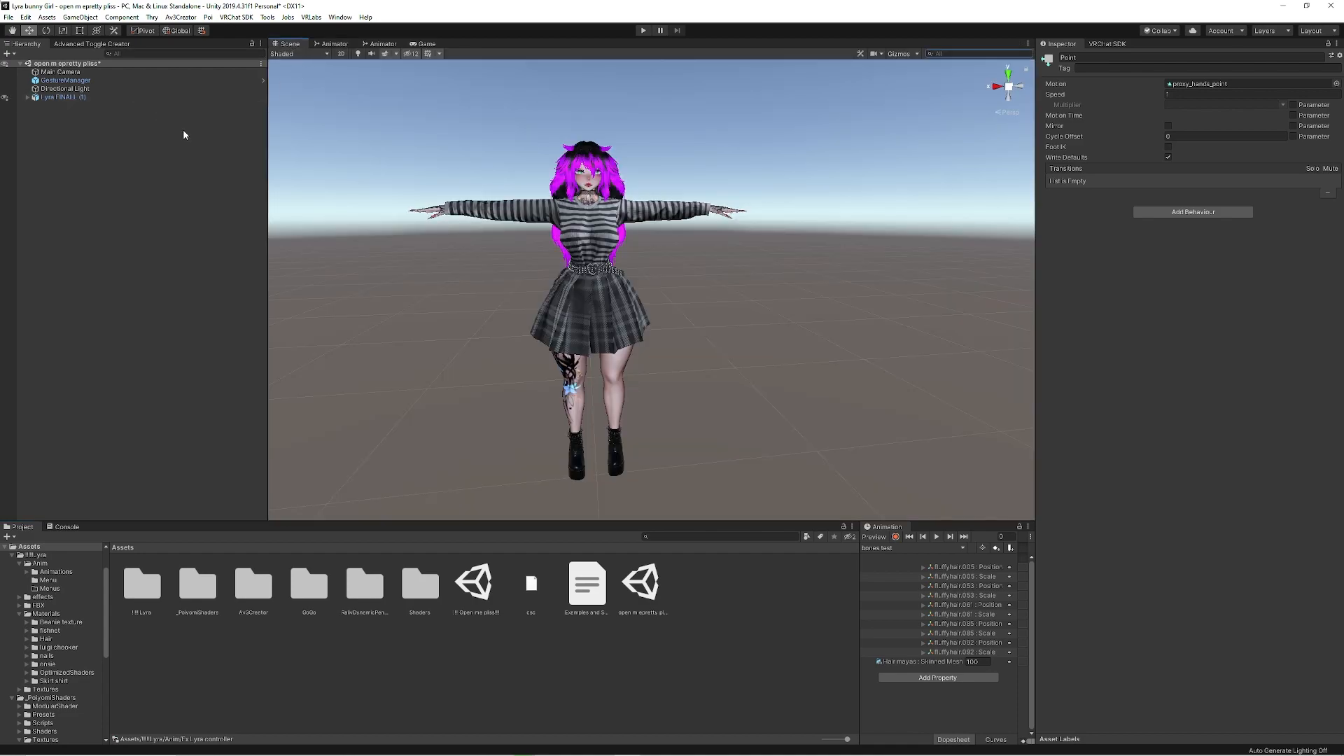
left_click(60, 96)
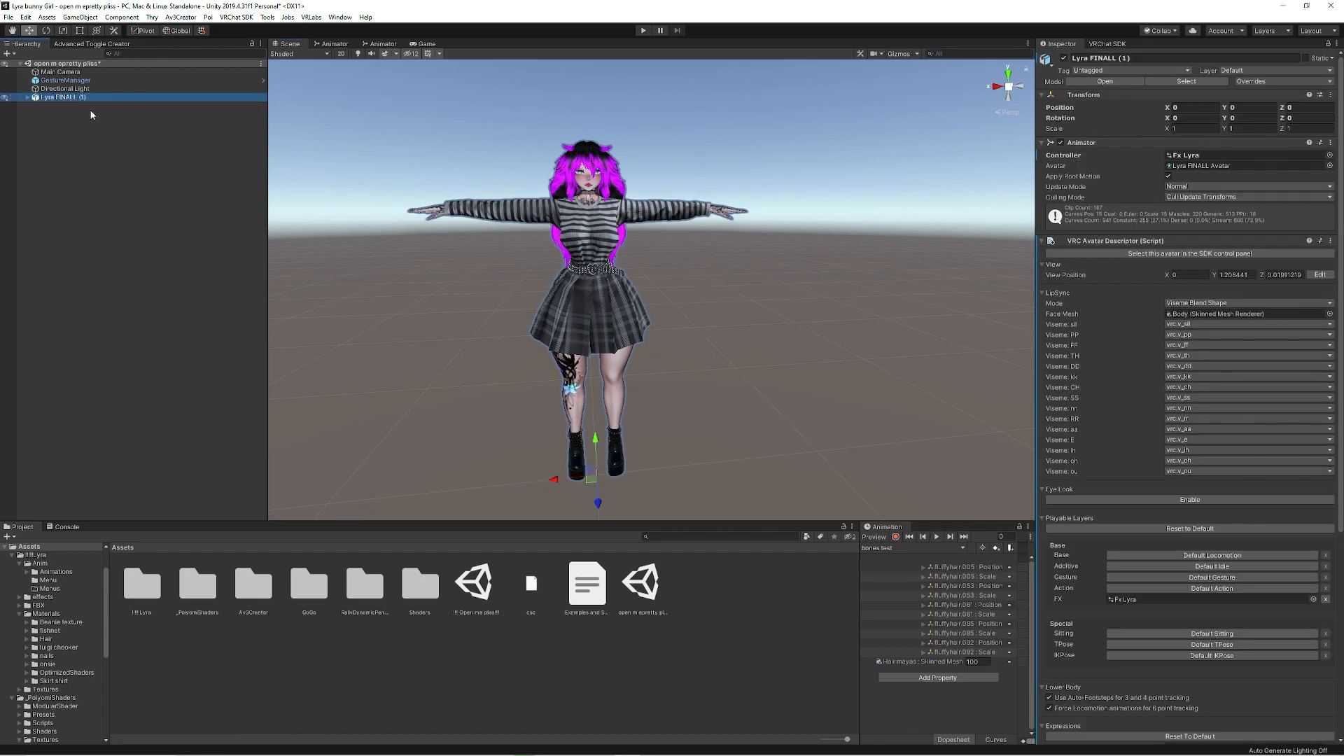
double_click(310, 596)
double_click(199, 596)
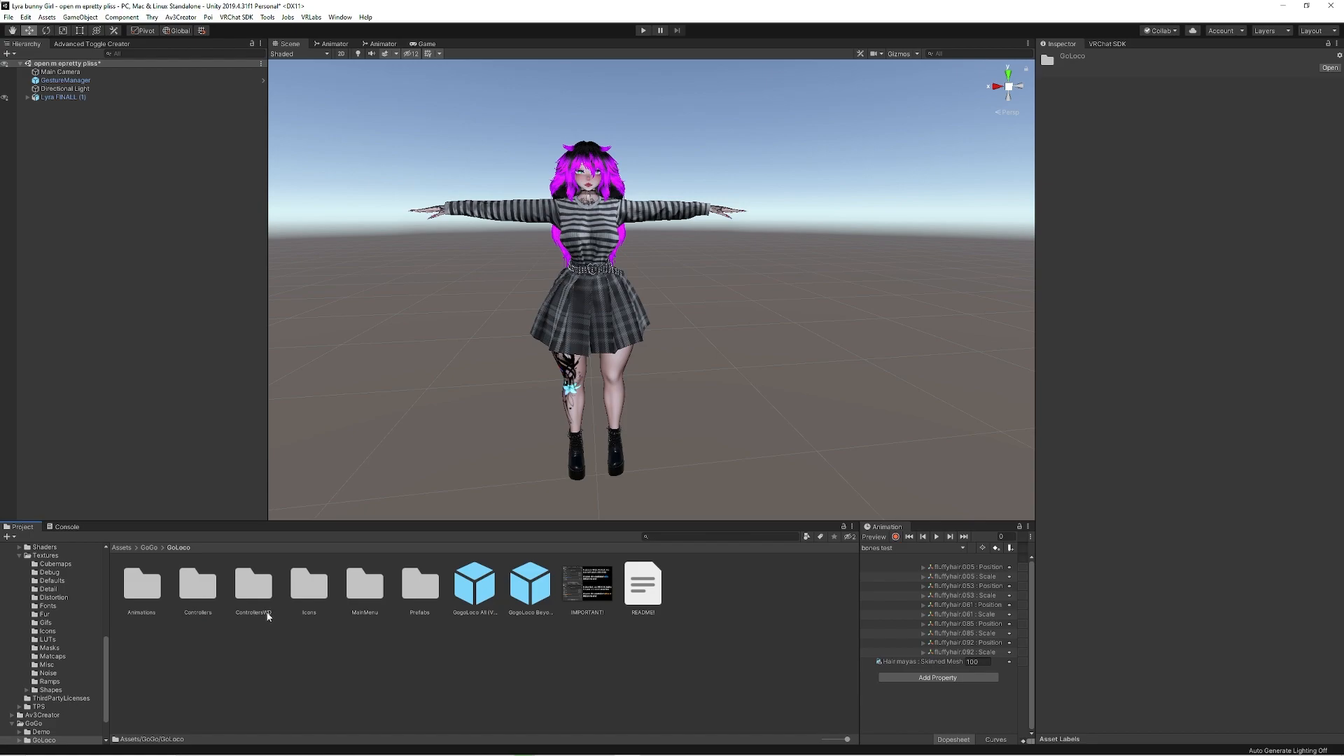
left_click(200, 594)
double_click(267, 598)
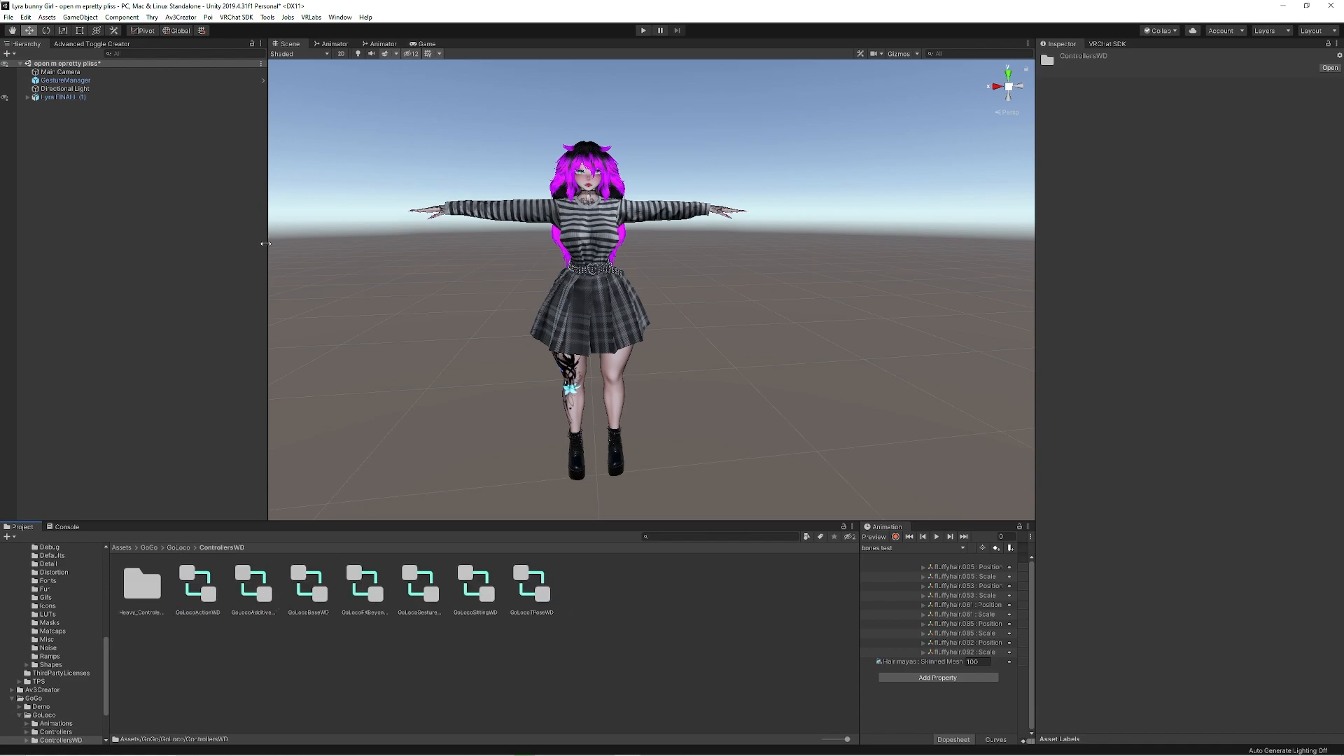
Replace the defaults of the Lyra avatar's Base, Additive, Action and Sitting playable layers with empty controller slots.
left_click(64, 98)
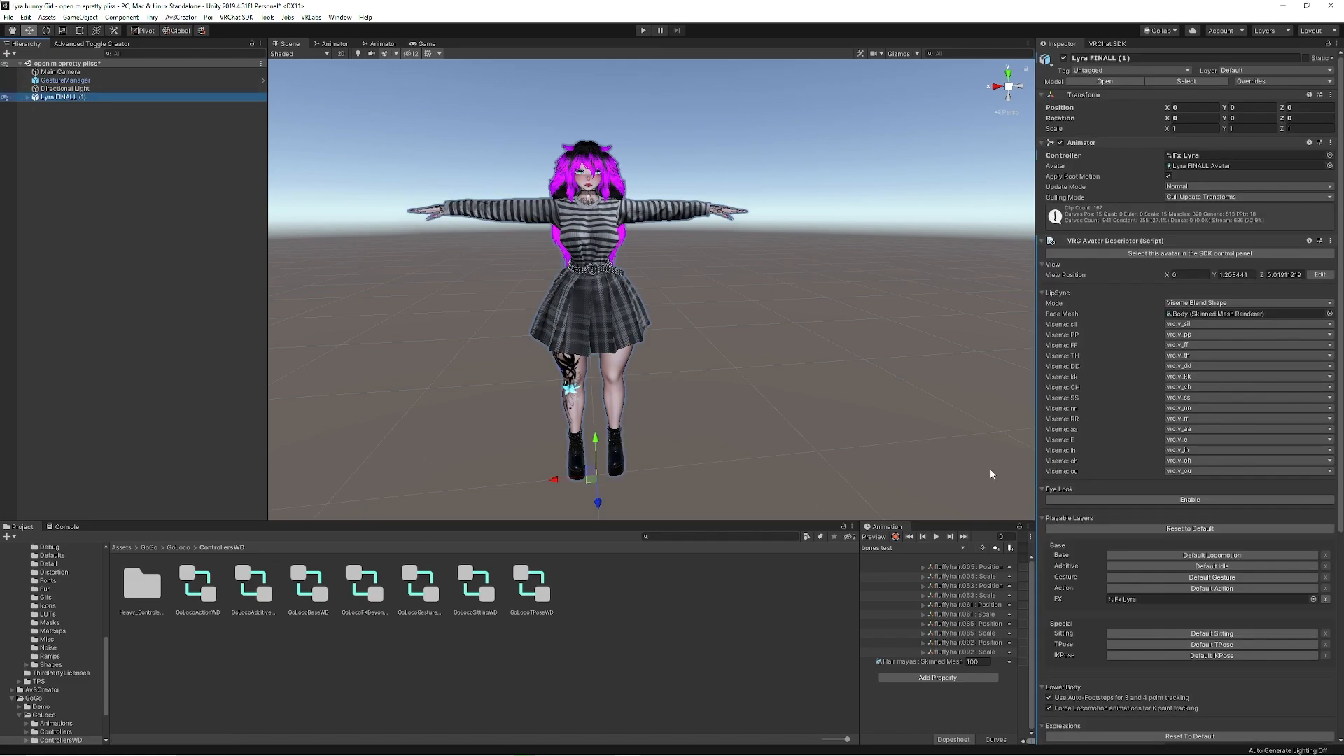
left_click(1127, 587)
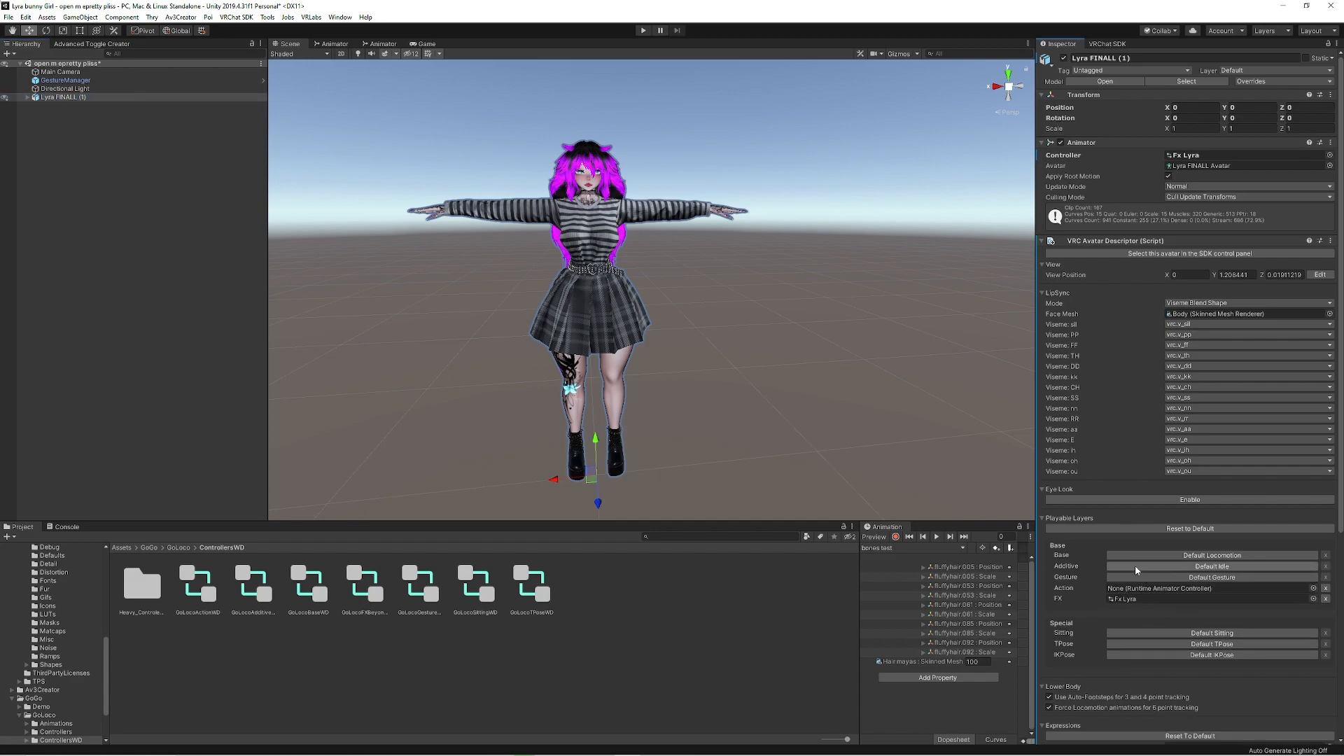
left_click(1135, 566)
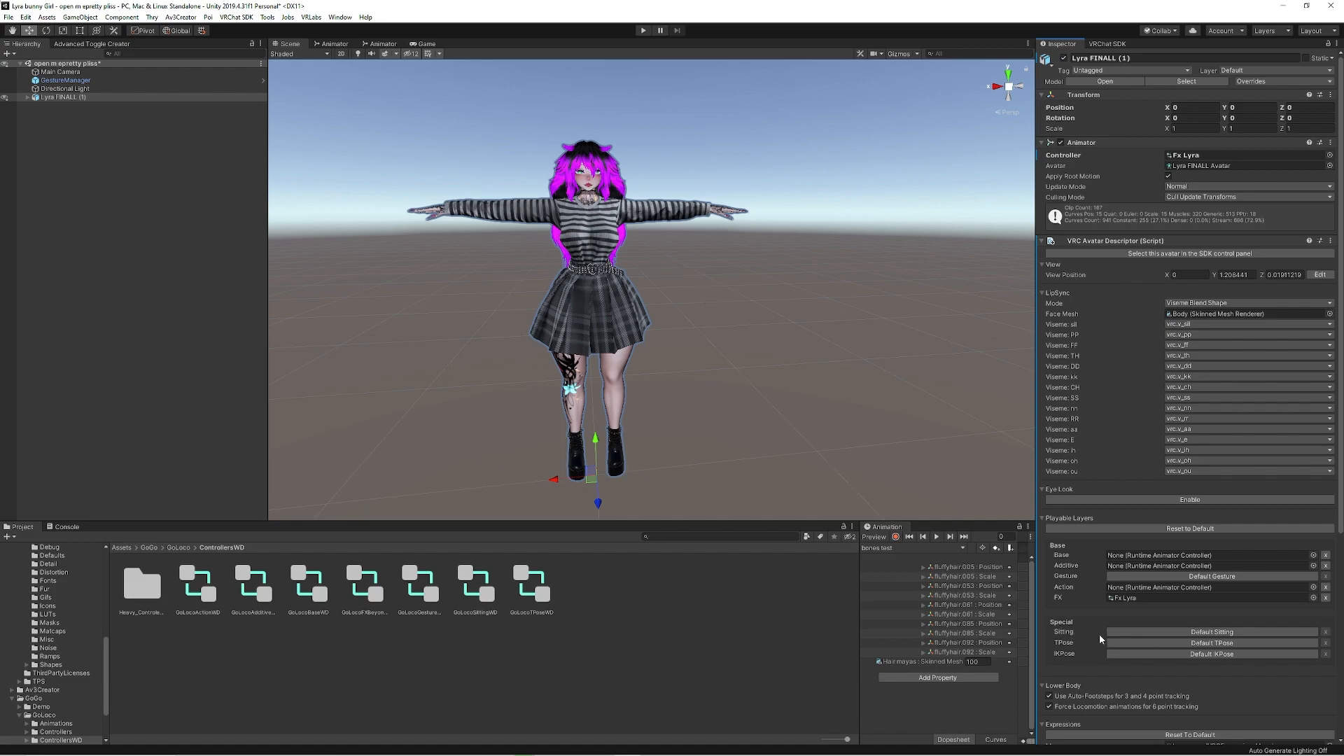
left_click(1210, 633)
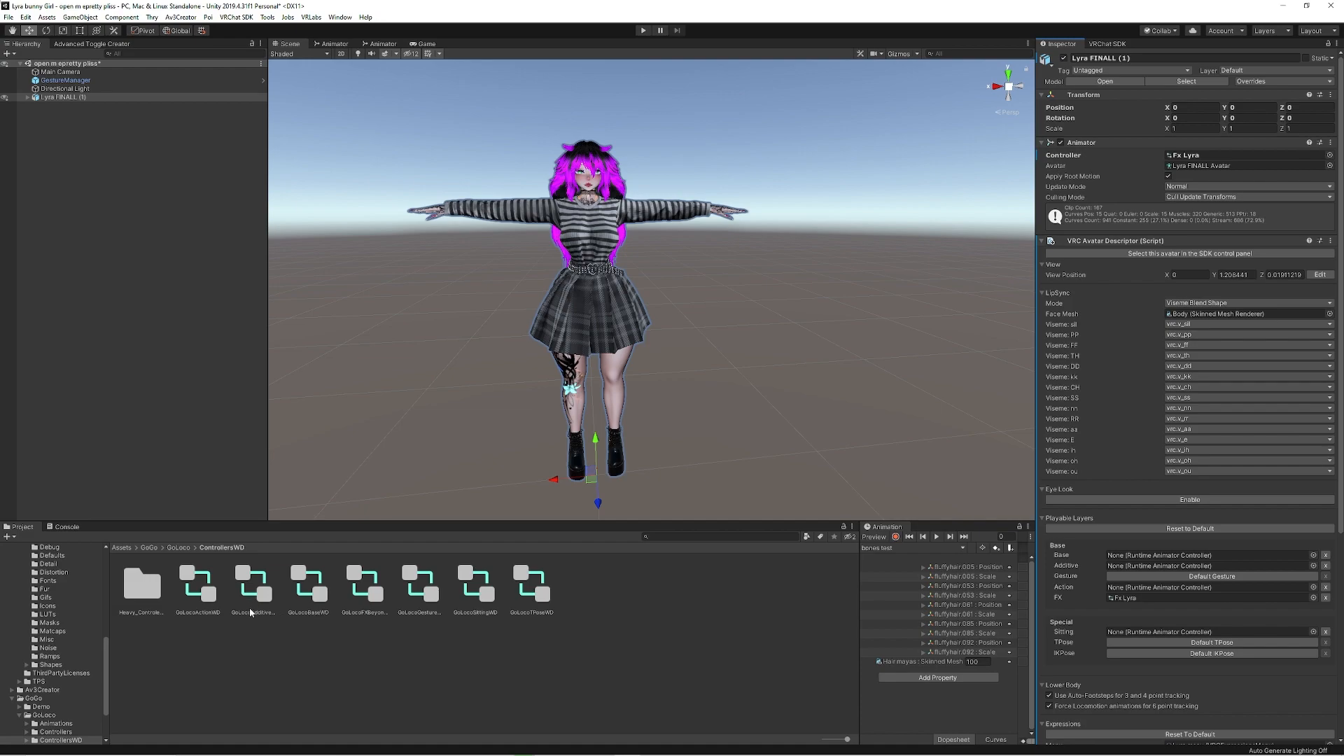
Assign GoLocoAdditiveWD, GoLocoActionWD, GoLocoSittingWD and GoLocoBaseWD to their matching playable layers.
left_click_drag(254, 613, 1134, 568)
left_click_drag(195, 597, 1130, 592)
left_click_drag(475, 588, 1175, 636)
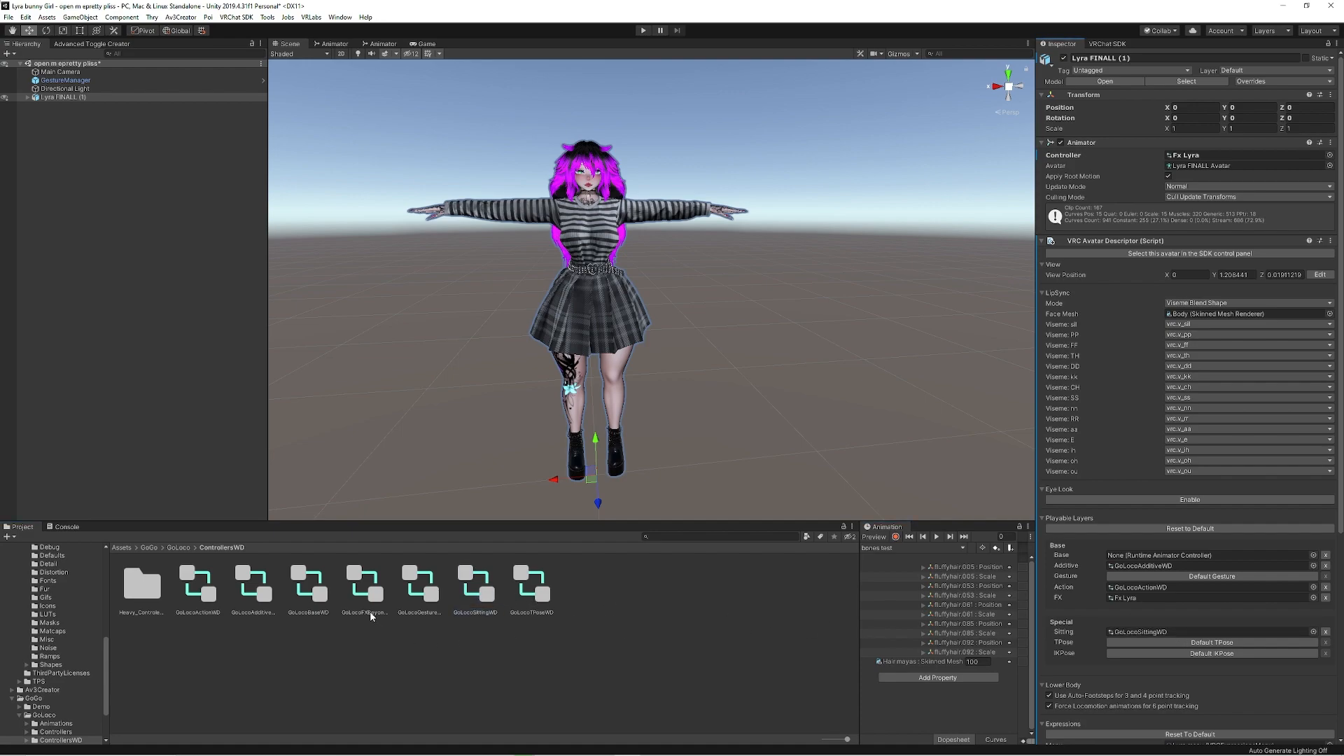
left_click_drag(326, 600, 1149, 558)
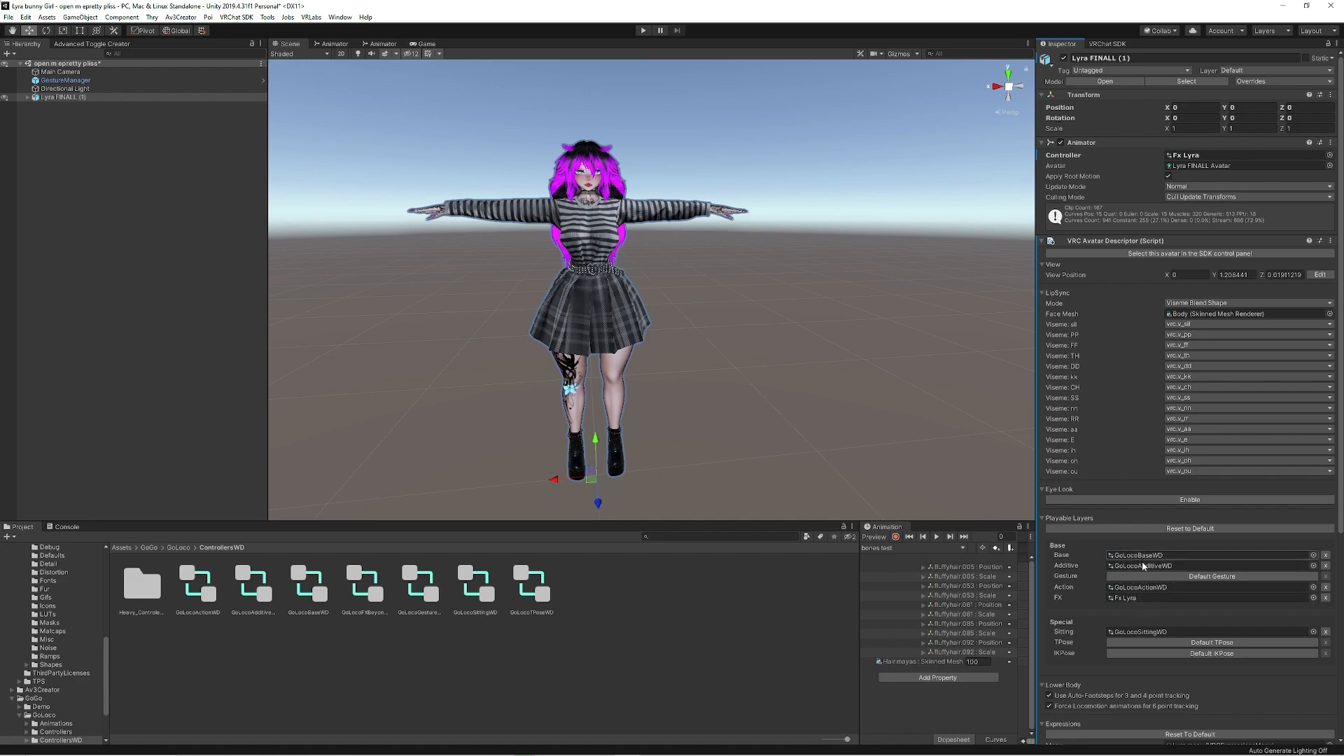
Open the MainMenu folder inside the project's GoGo/GoLoco folder.
scroll(1133, 623, "down", 5)
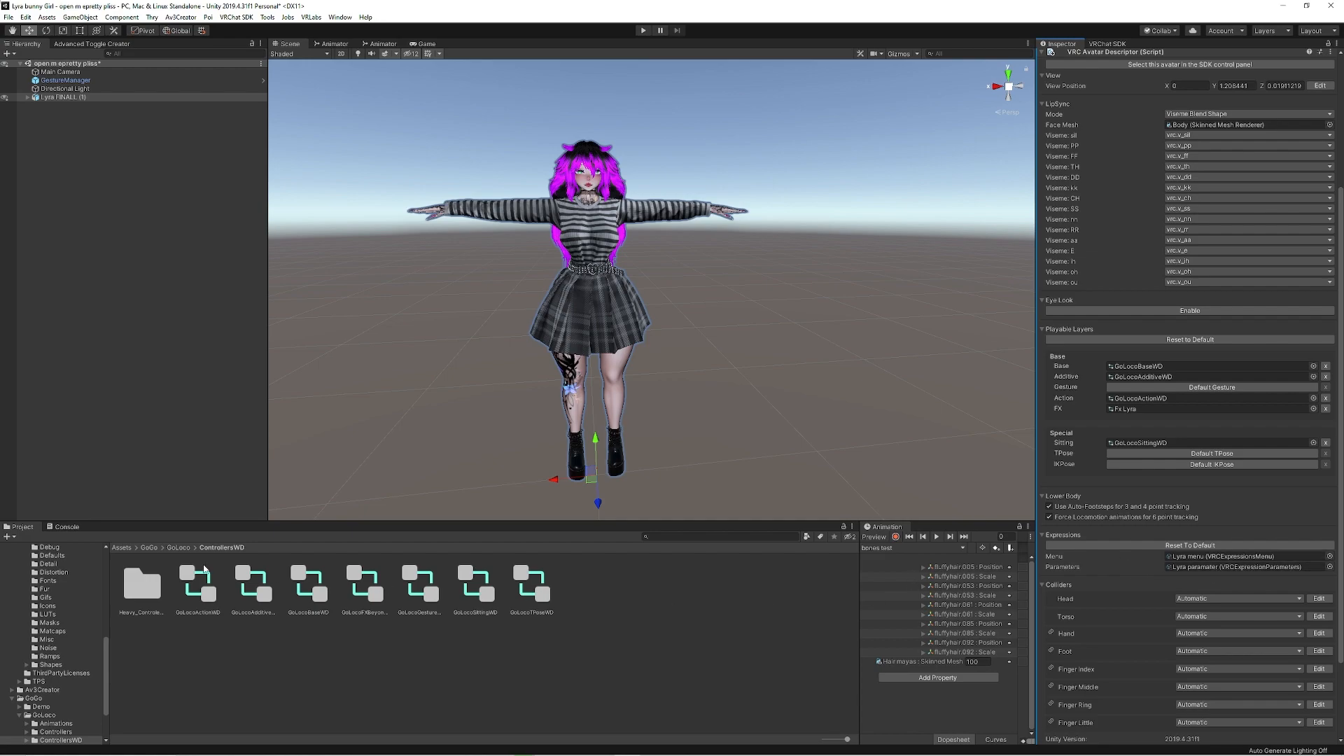
left_click(180, 547)
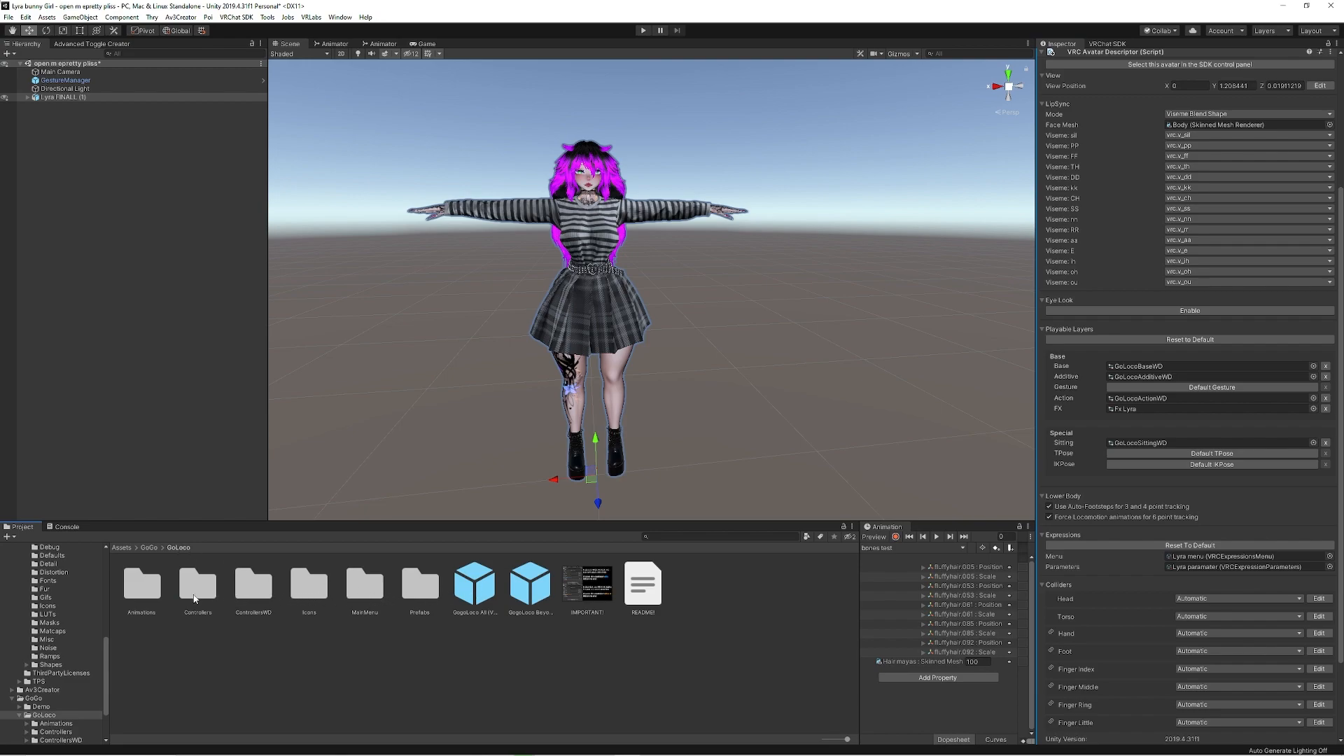
left_click(149, 547)
double_click(143, 585)
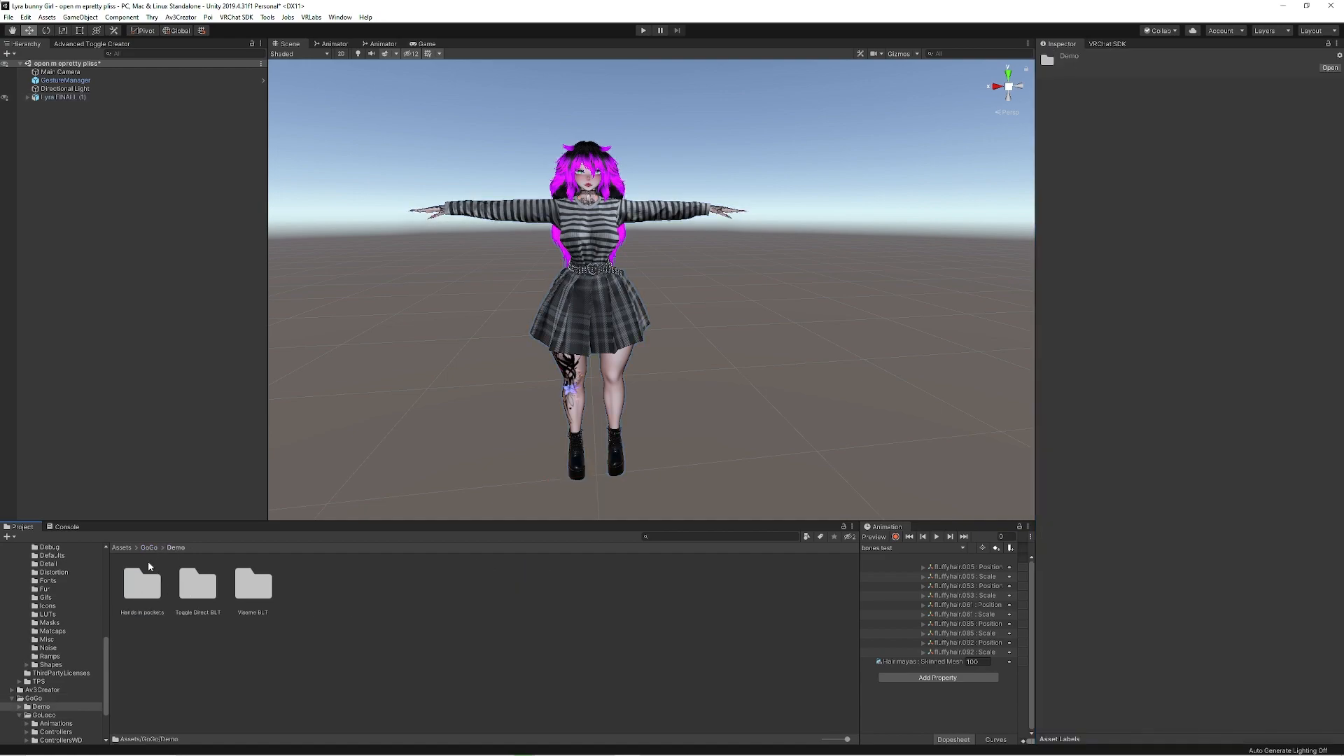
left_click(149, 547)
double_click(193, 588)
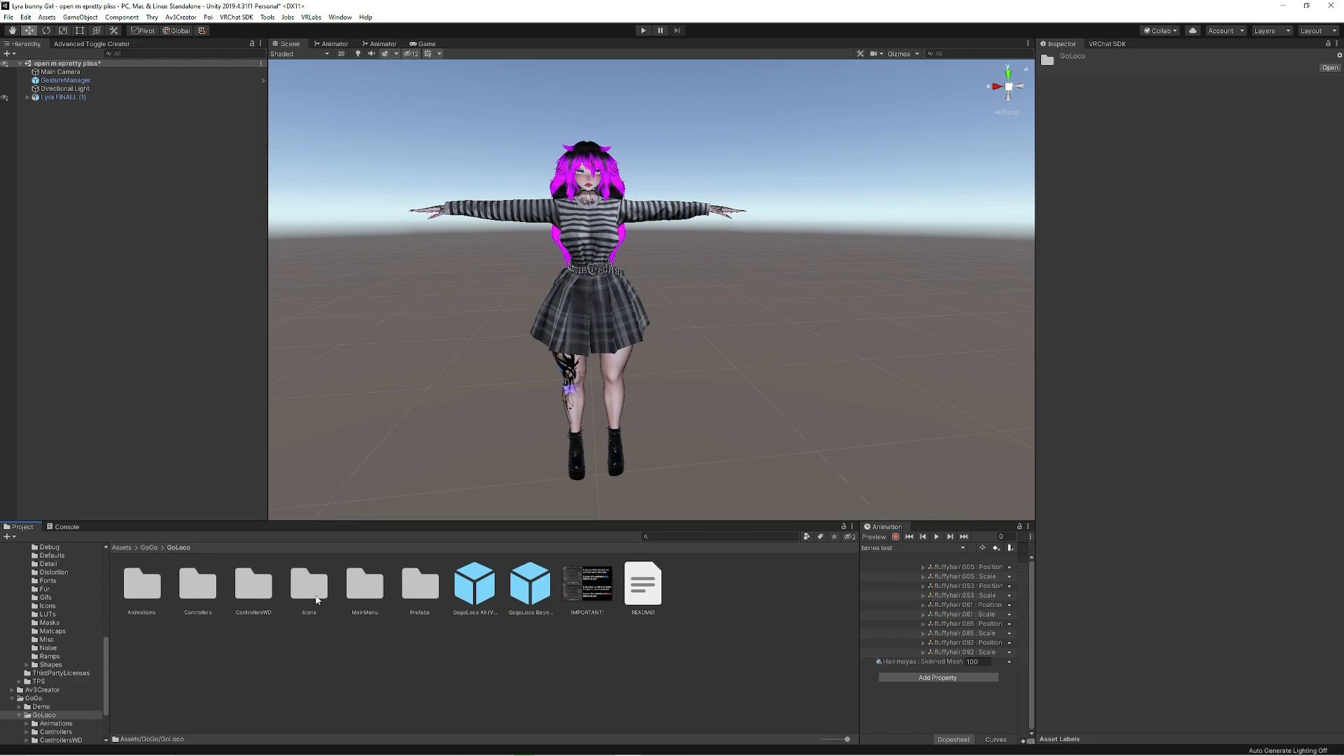
double_click(364, 591)
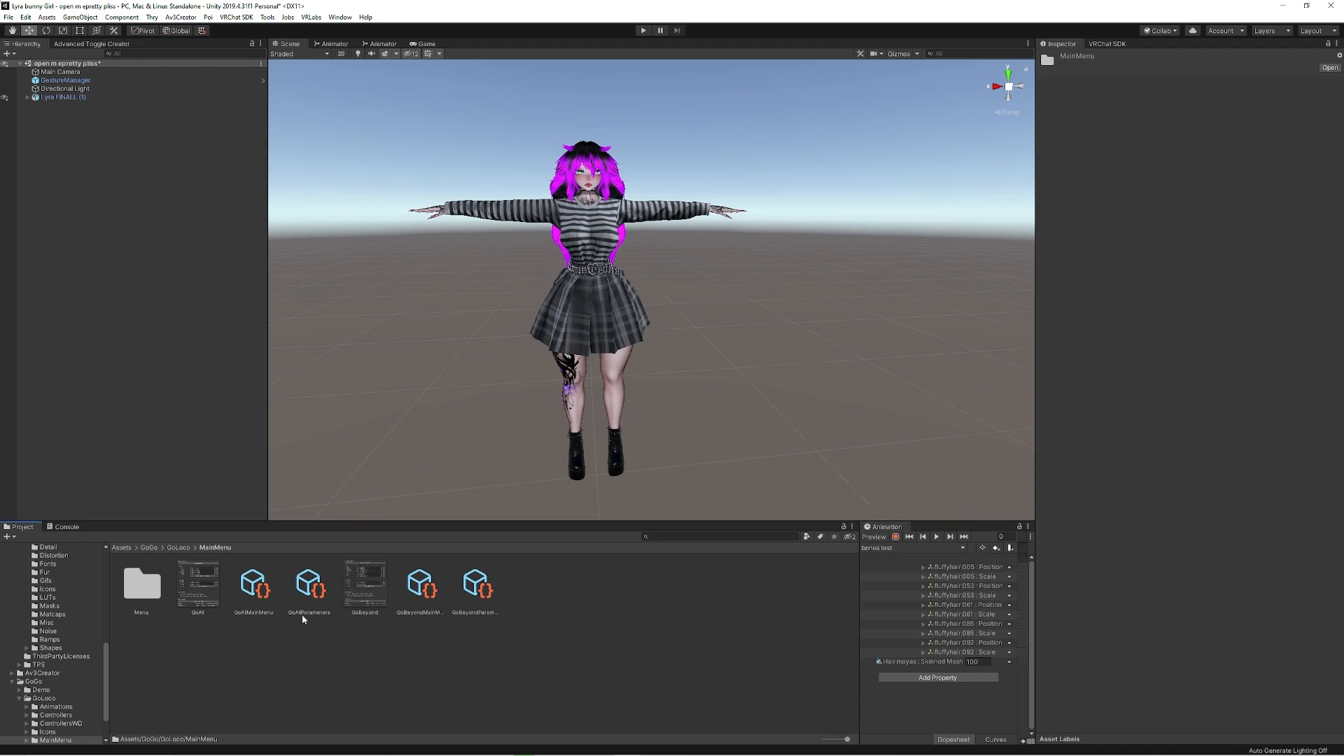
Open the GoAllParameters asset and examine the names, types and saved and synced options of its Go parameters.
left_click(311, 592)
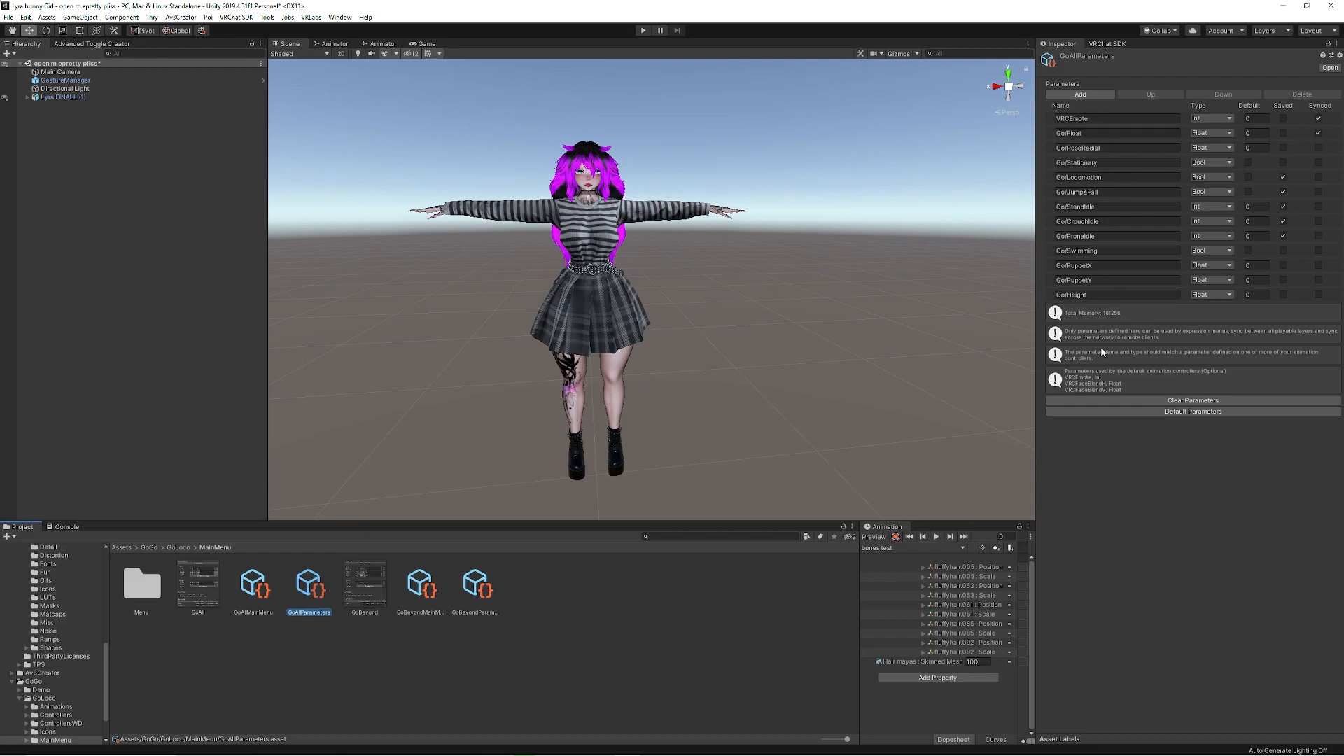
left_click(1061, 206)
double_click(1060, 207)
left_click(1152, 264)
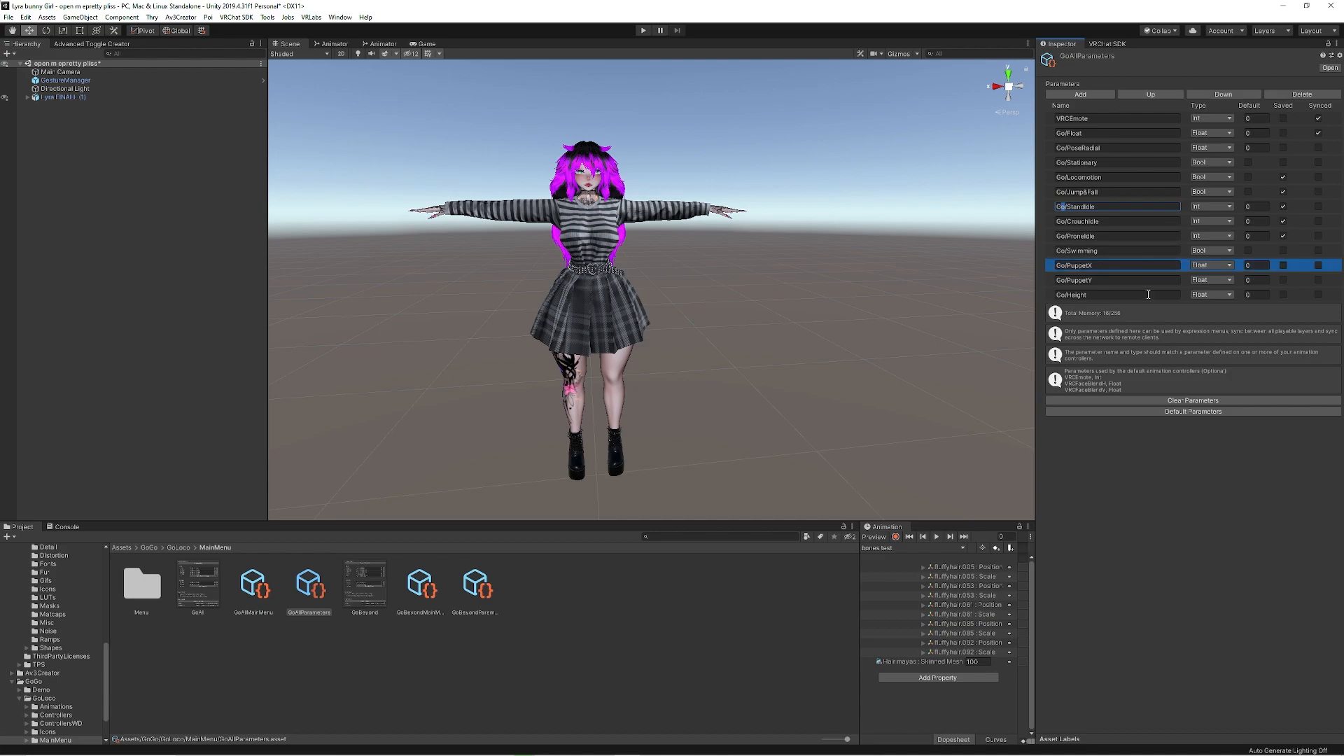
left_click(1047, 297)
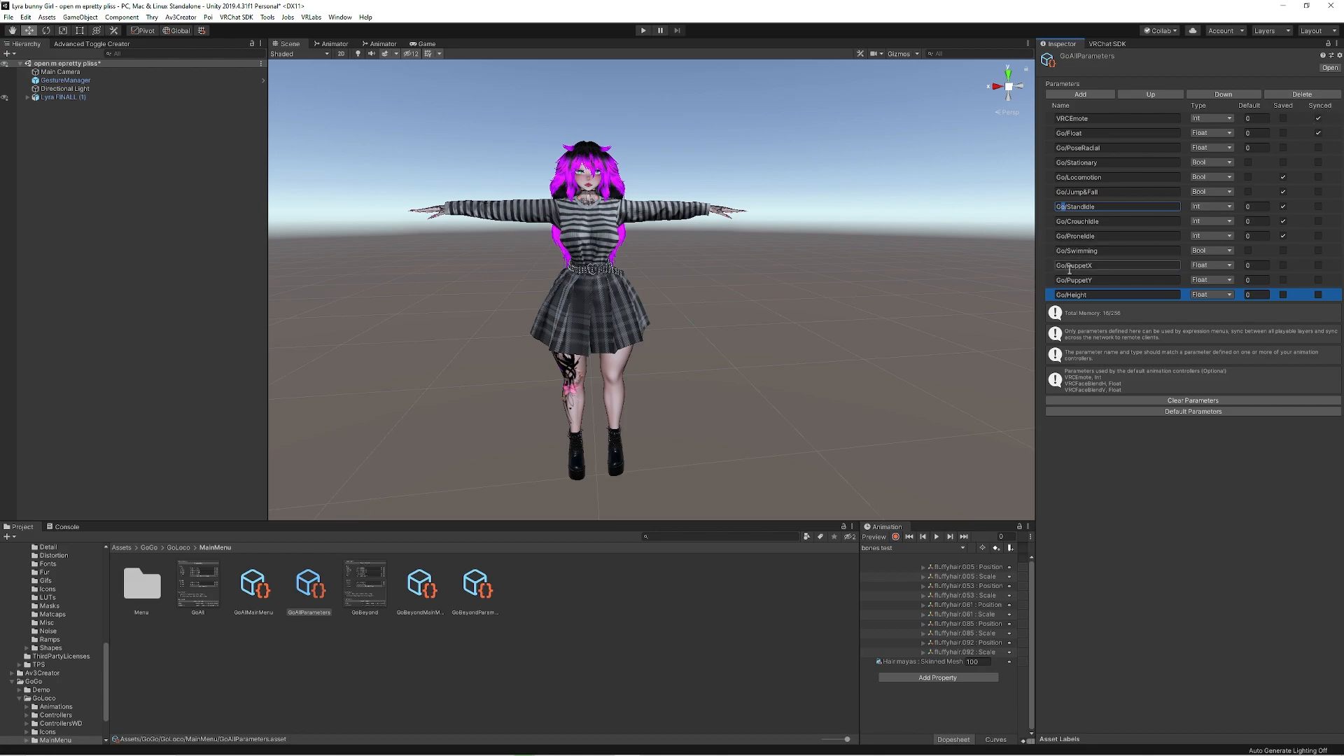
left_click(1048, 247)
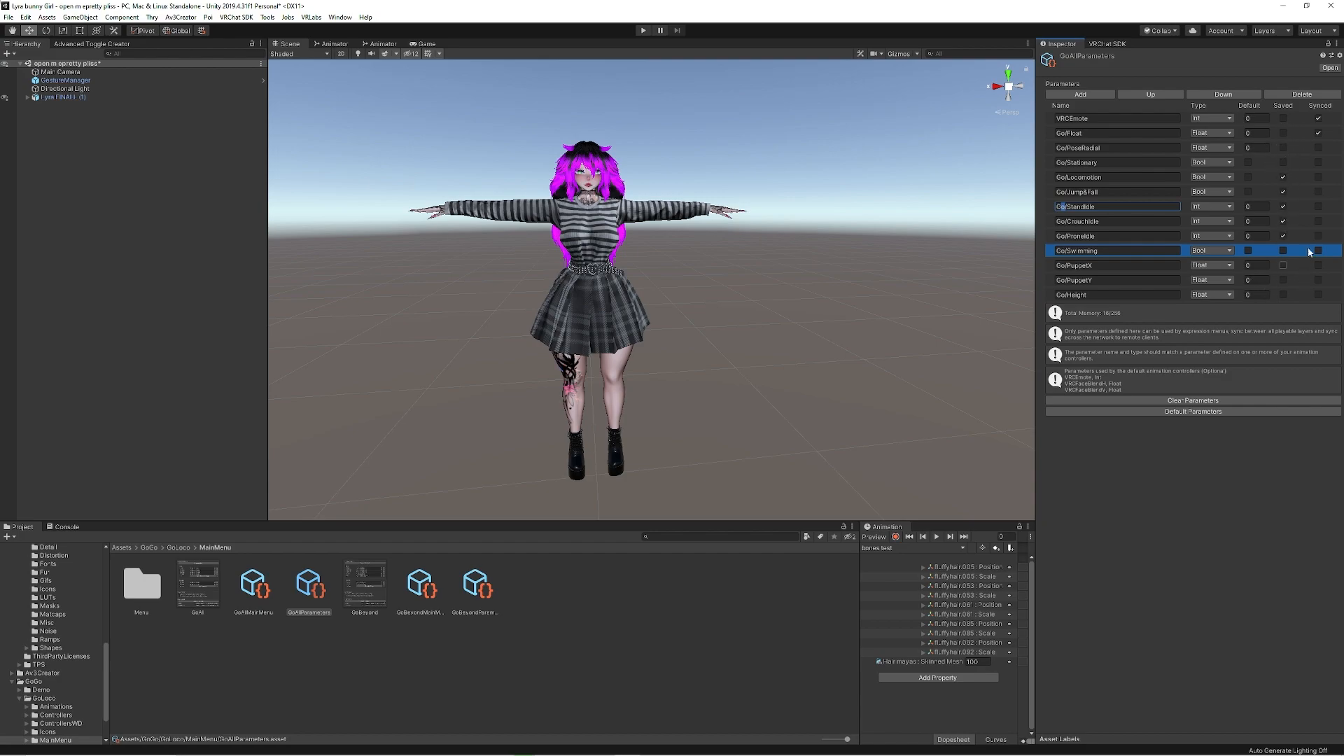
Open the expression parameters asset assigned to the Lyra FINALL (1) avatar and review its parameter list.
left_click(66, 98)
scroll(1221, 361, "down", 7)
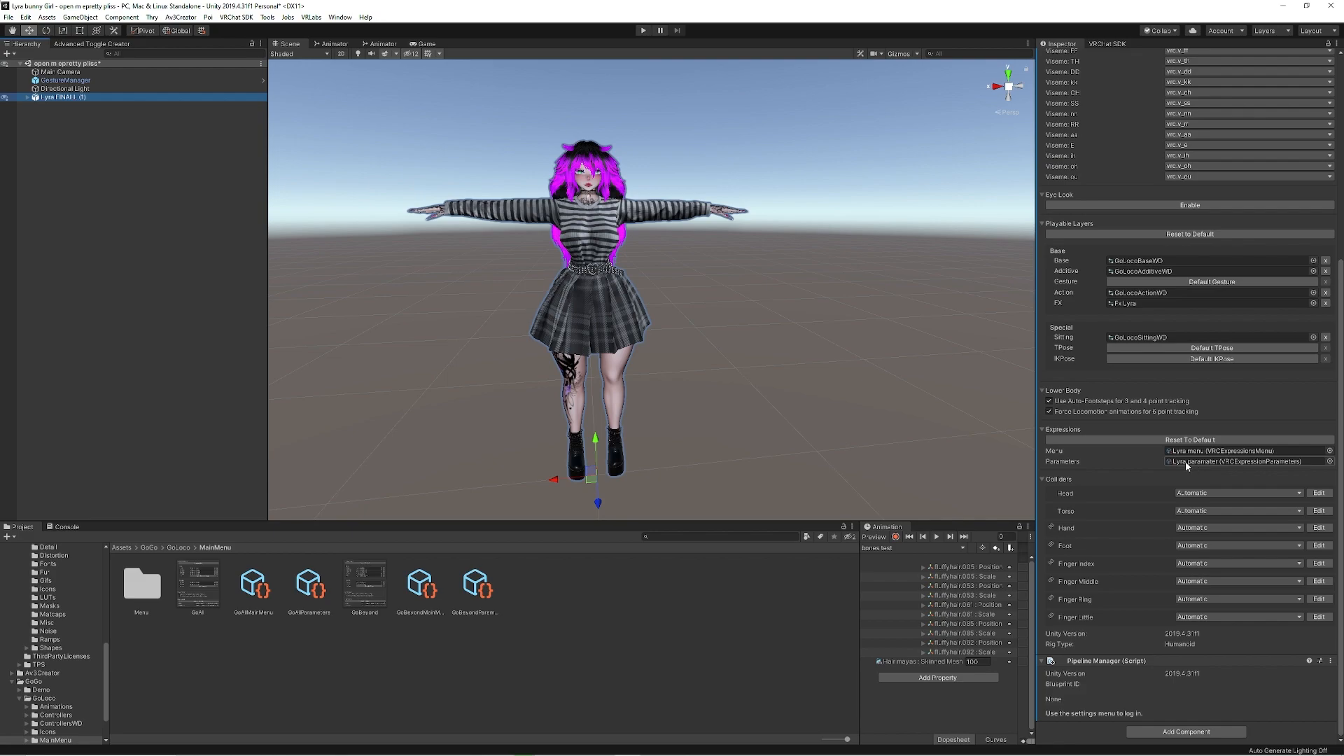
double_click(1211, 463)
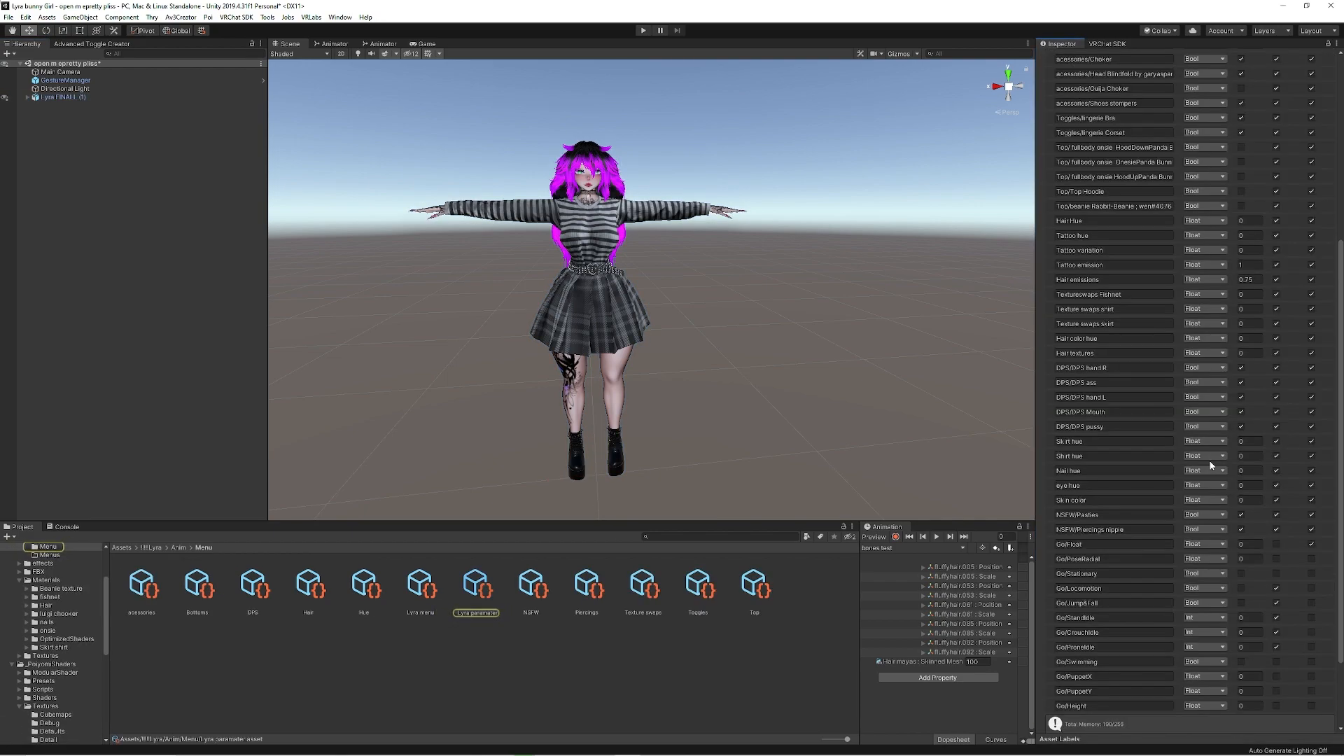
scroll(1143, 239, "up", 5)
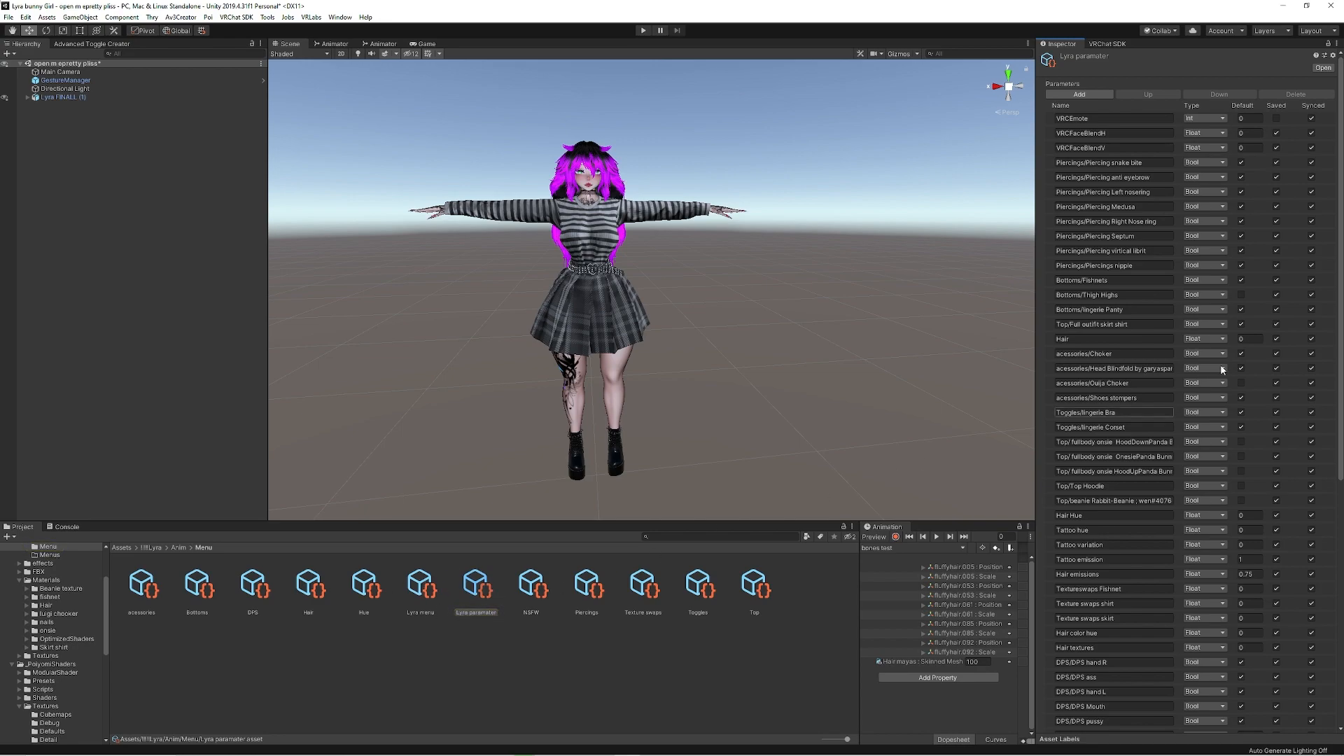
Examine the Go parameters at the end of the Lyra parameter list, from Go/Float to Go/Height.
scroll(1223, 363, "down", 3)
scroll(1220, 375, "down", 9)
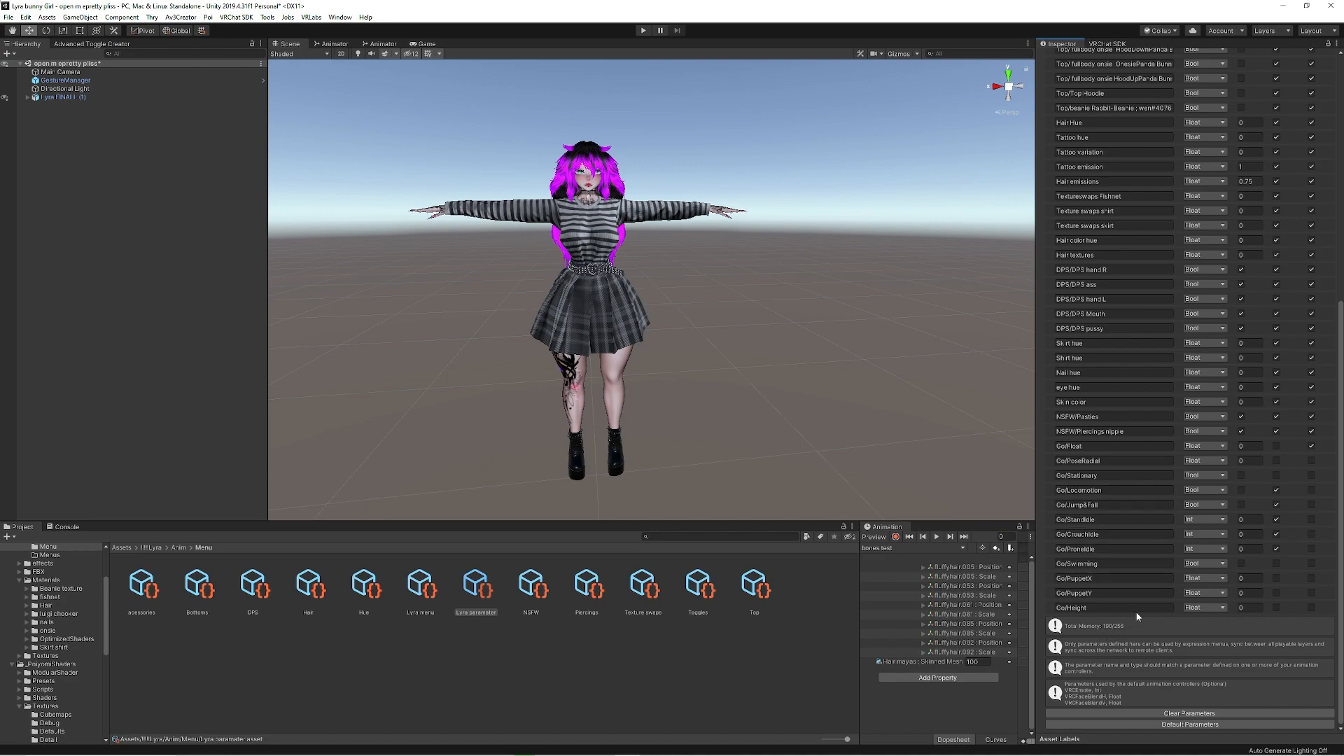
scroll(1152, 560, "up", 6)
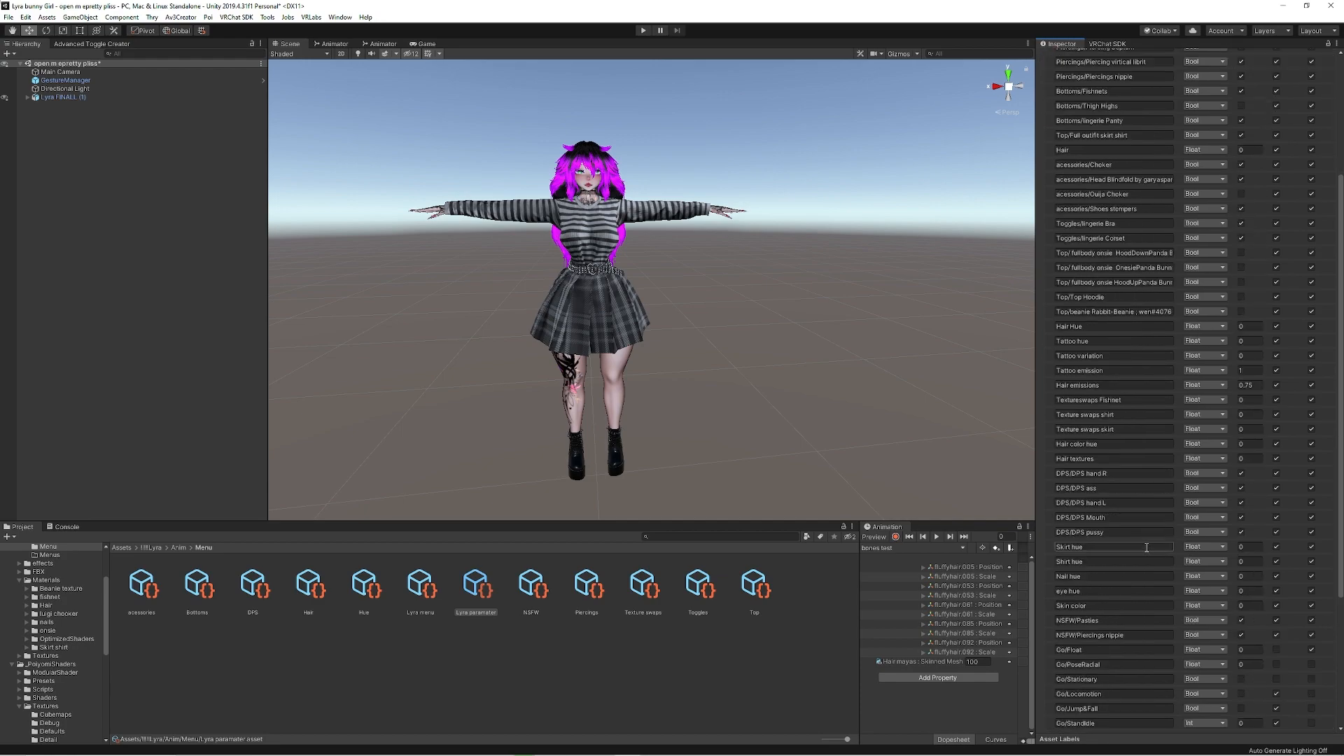
scroll(1147, 547, "down", 6)
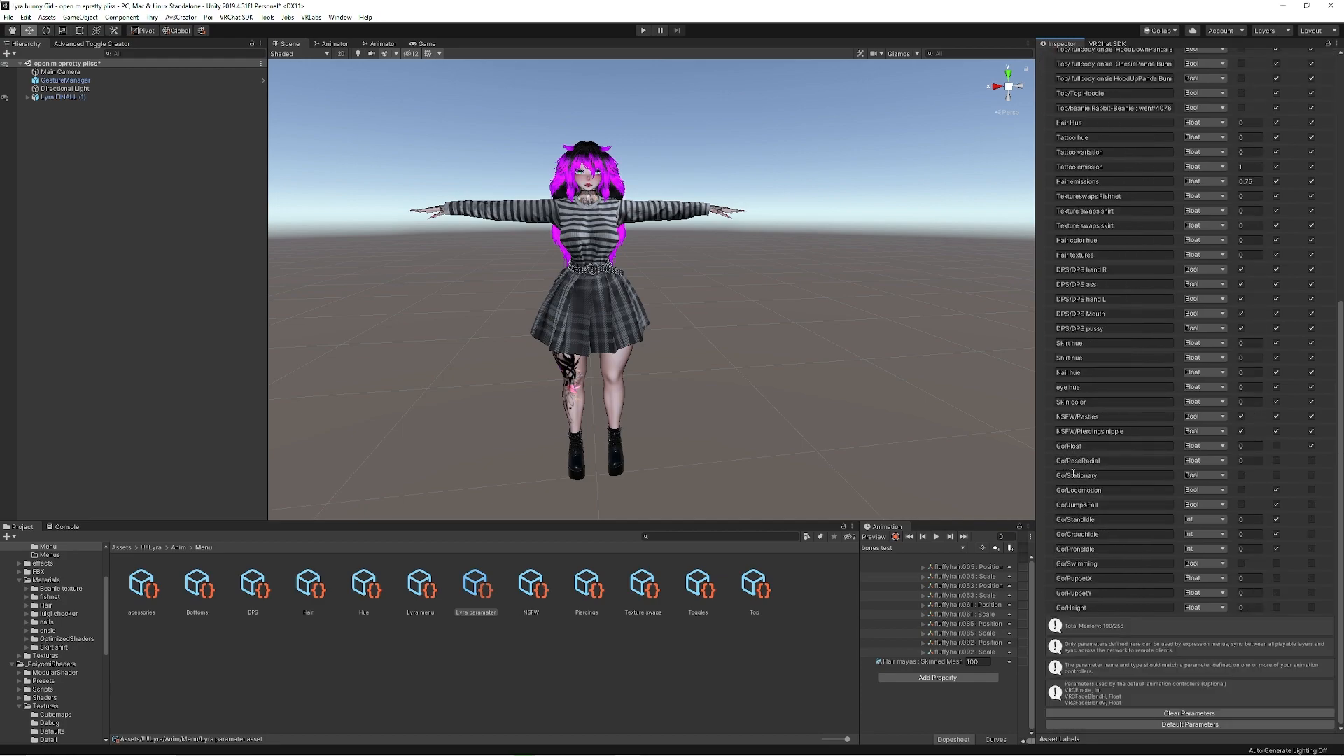
left_click(1054, 447)
left_click_drag(1056, 446, 1089, 446)
Add a new parameter to the Lyra parameter list and name it Go/PuppetX.
scroll(1113, 578, "up", 12)
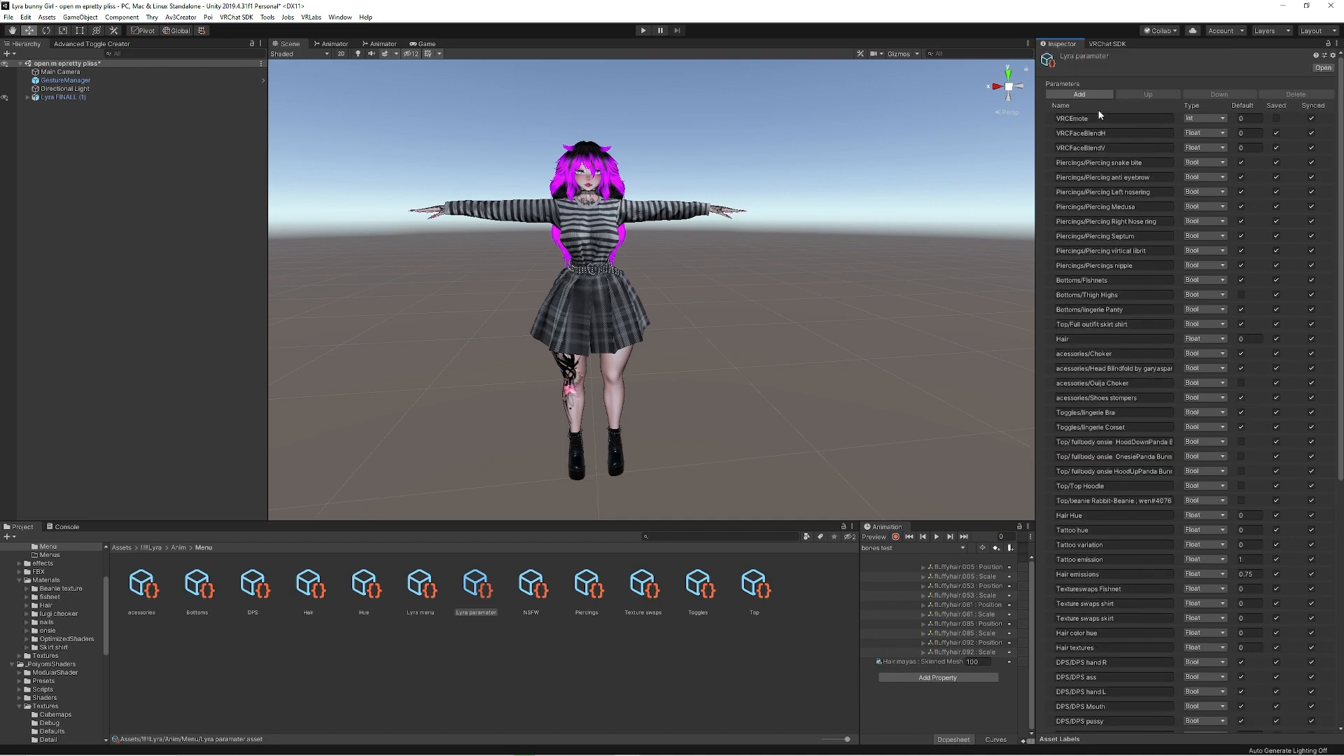
left_click(1079, 94)
scroll(1092, 349, "down", 12)
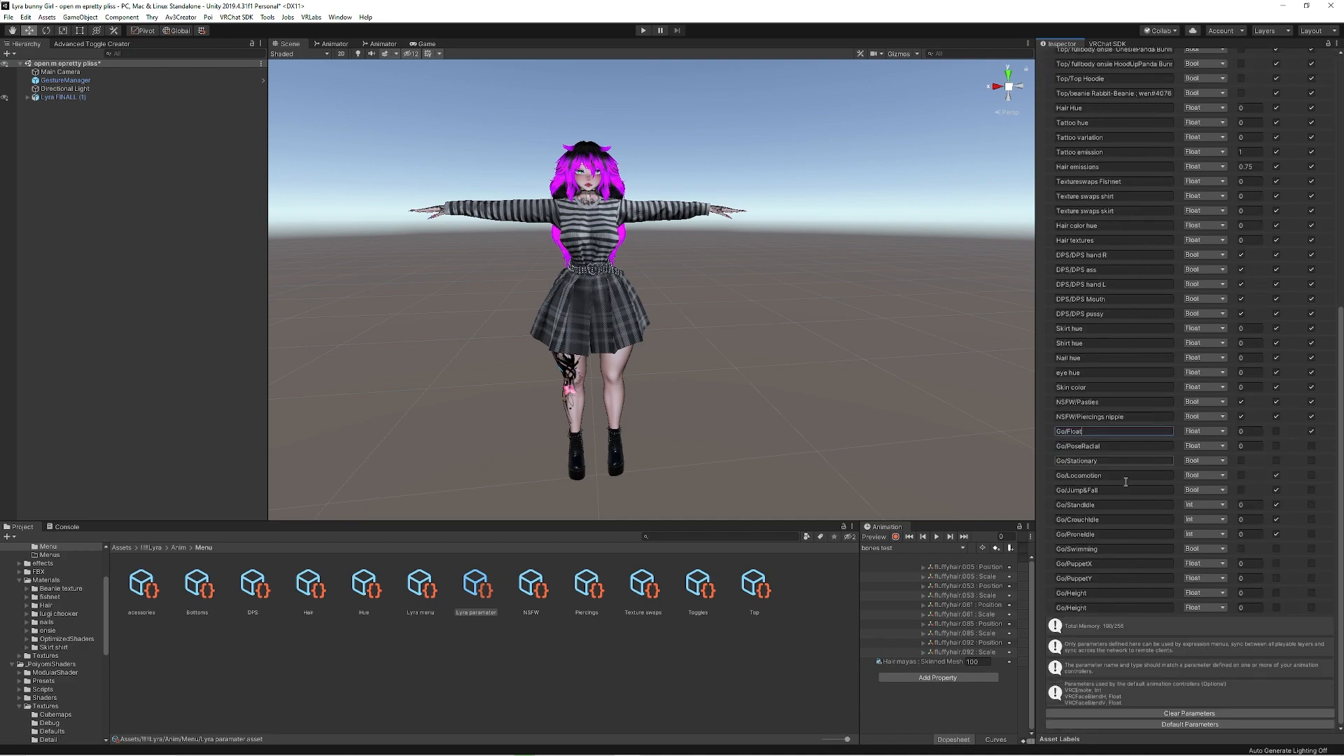
left_click(1098, 608)
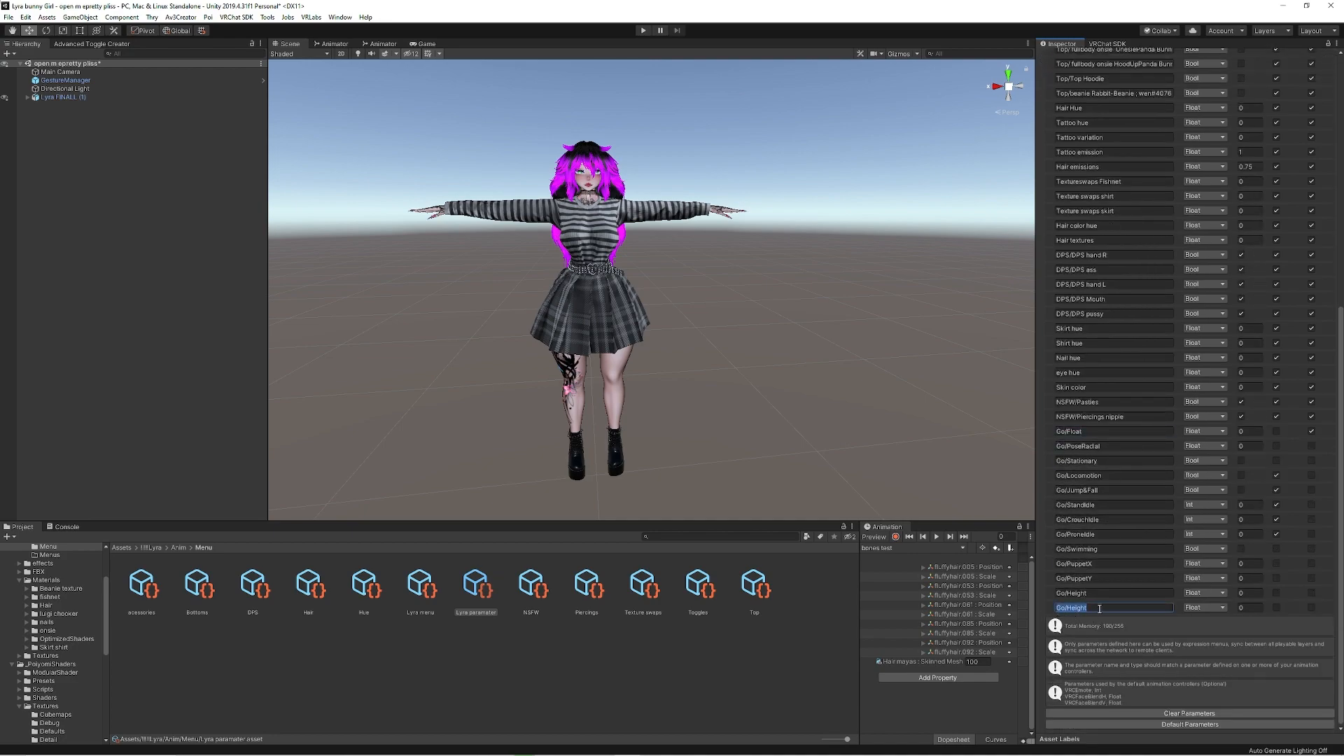
left_click(1072, 579)
left_click(1095, 608)
type("Go/PuppetX")
left_click(1049, 607)
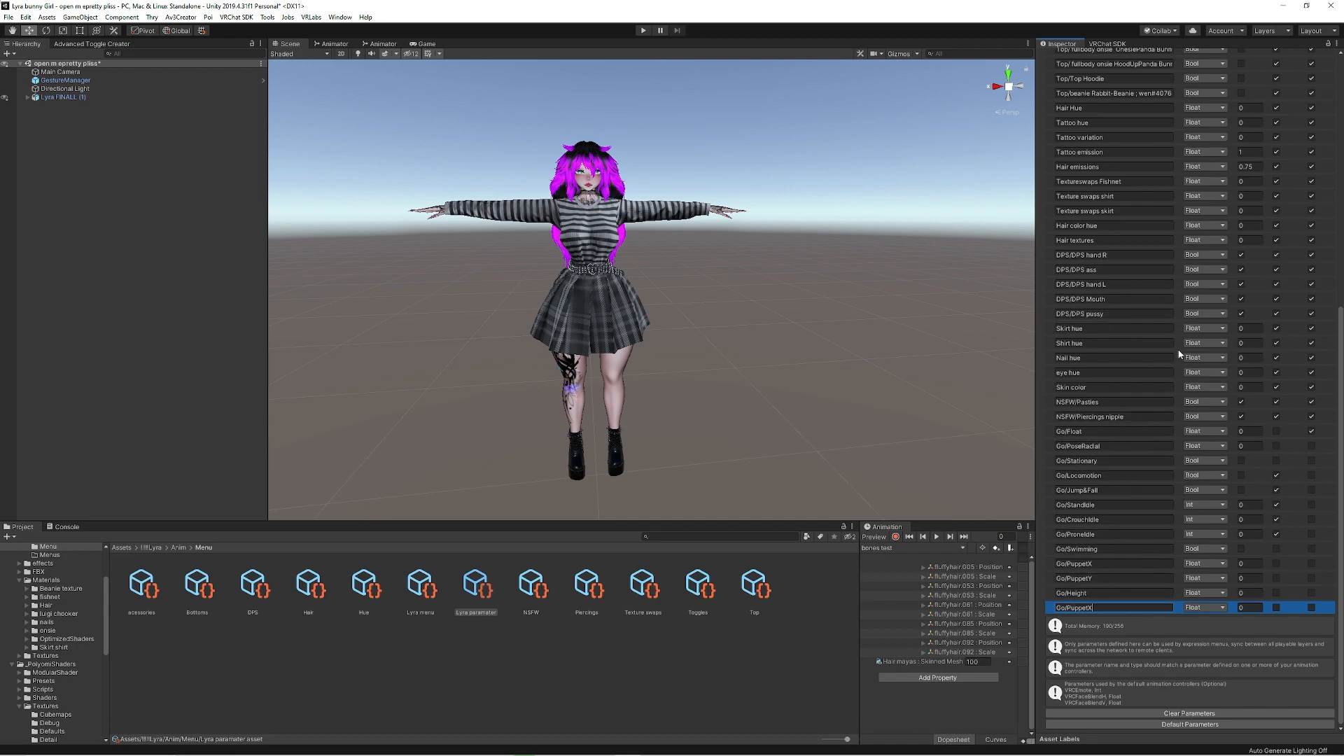
Delete the duplicate Go/PuppetX parameter at the end of the list.
scroll(1189, 301, "up", 10)
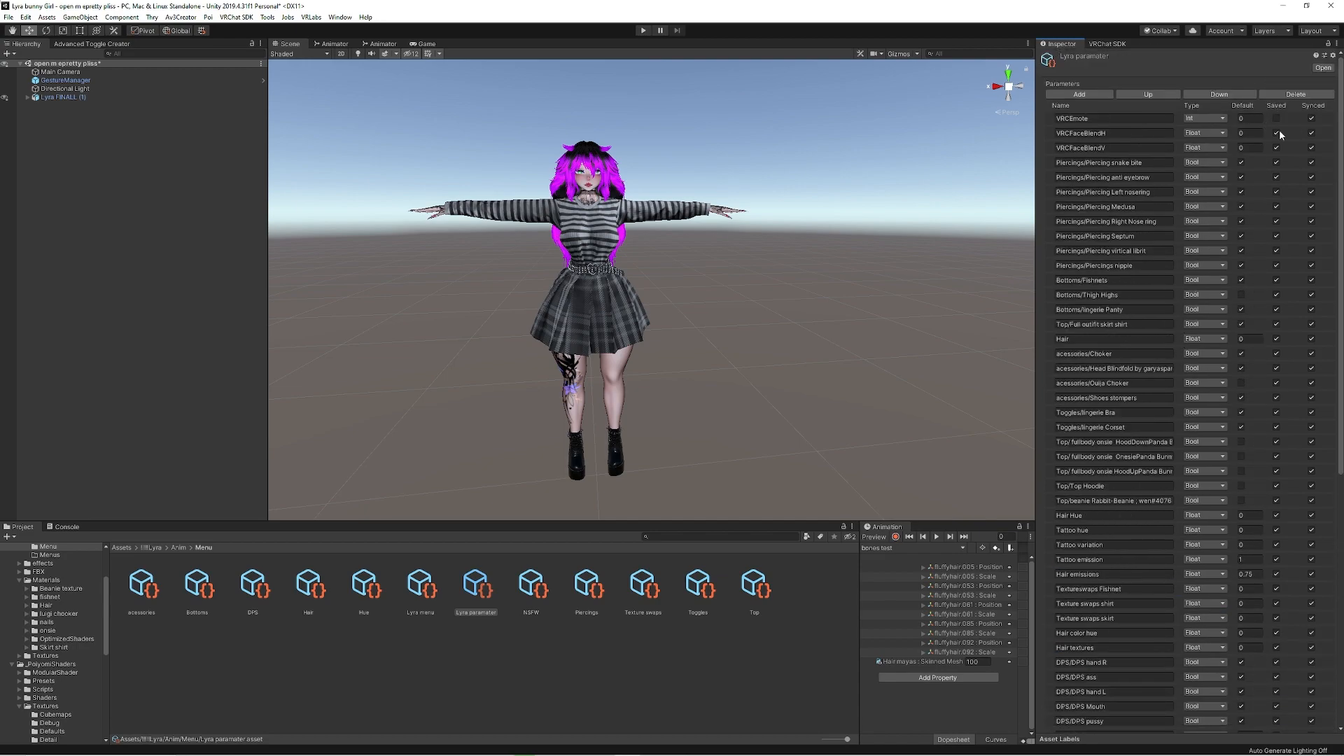
scroll(1190, 420, "down", 10)
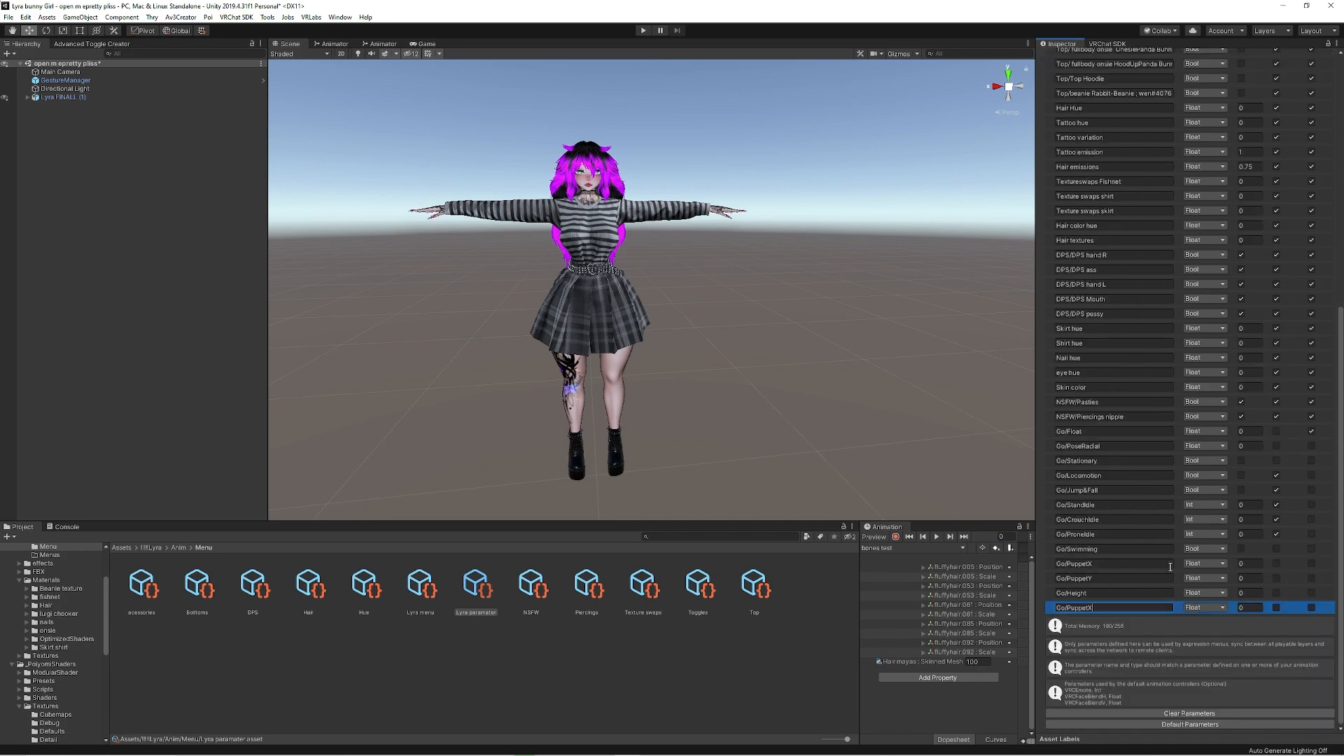
scroll(1128, 562, "up", 10)
left_click(1297, 94)
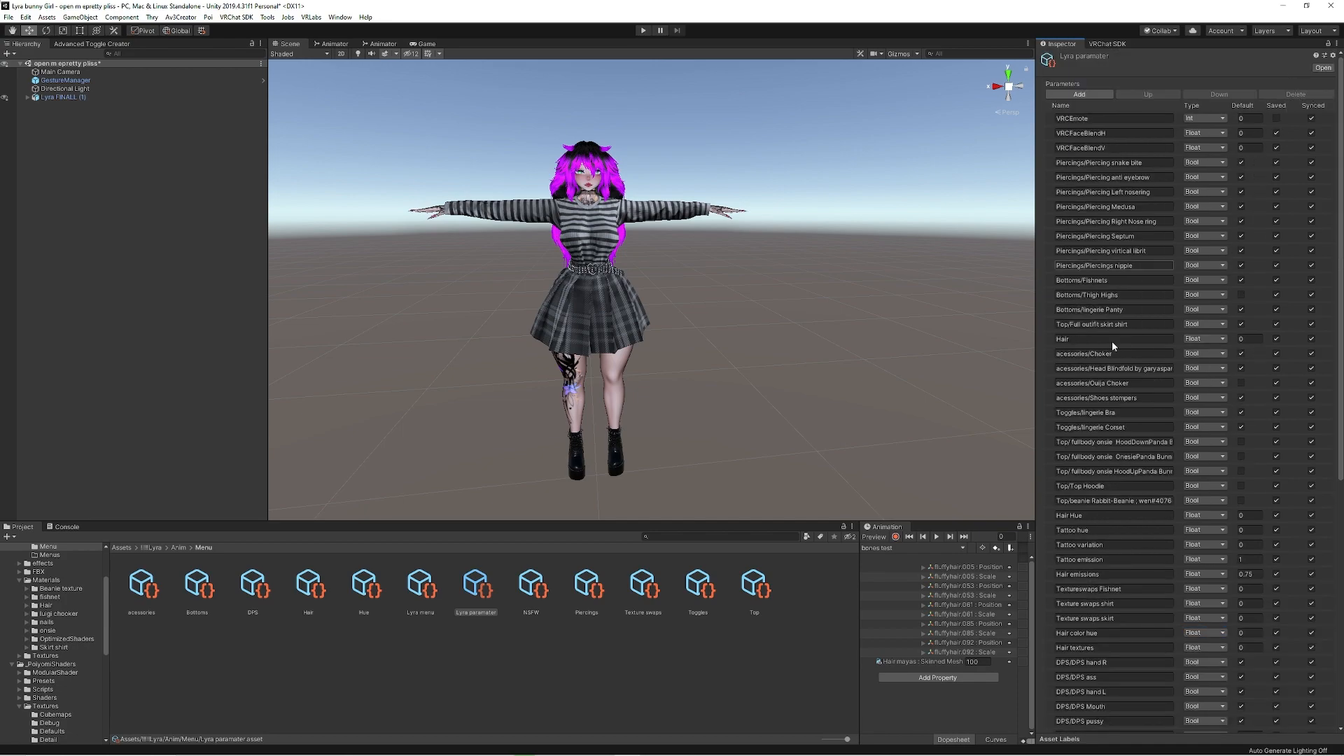
scroll(1147, 364, "down", 10)
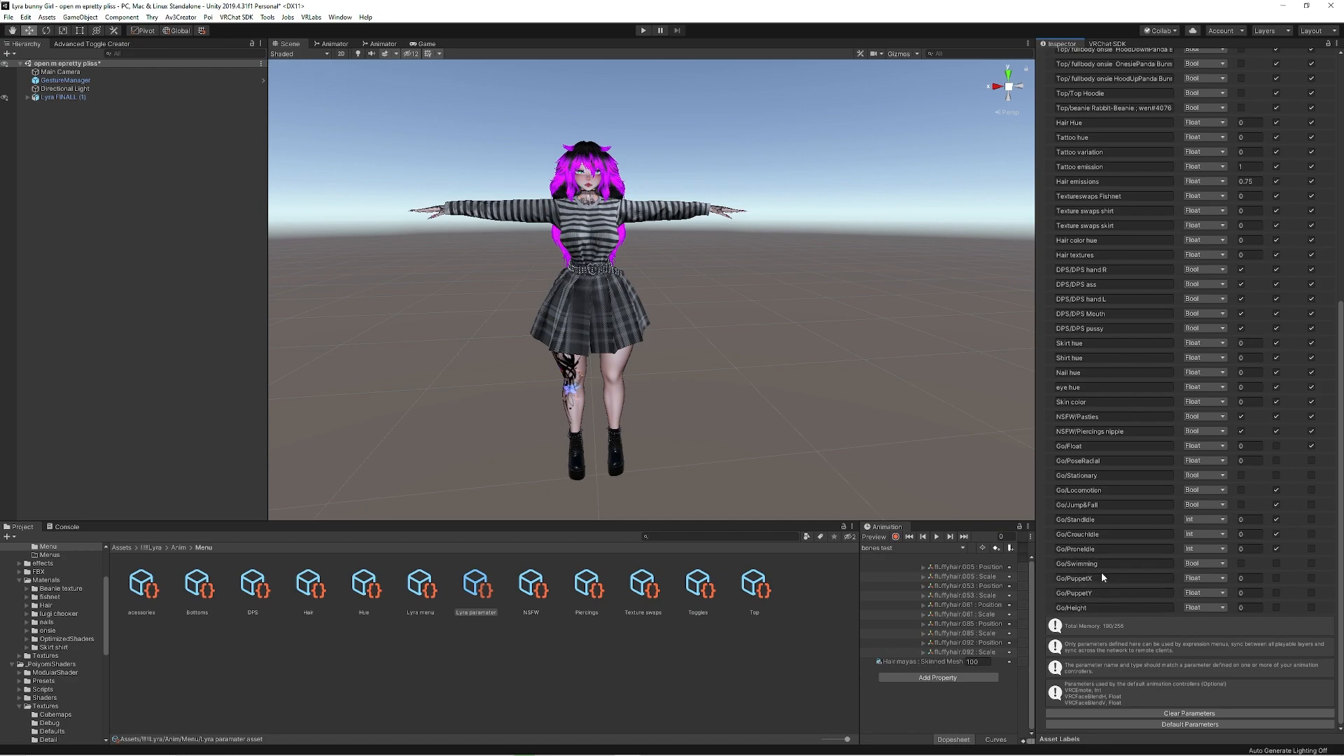
Switch to Creator Companion to look through the project's installed and available packages, then return to Unity.
left_click(84, 97)
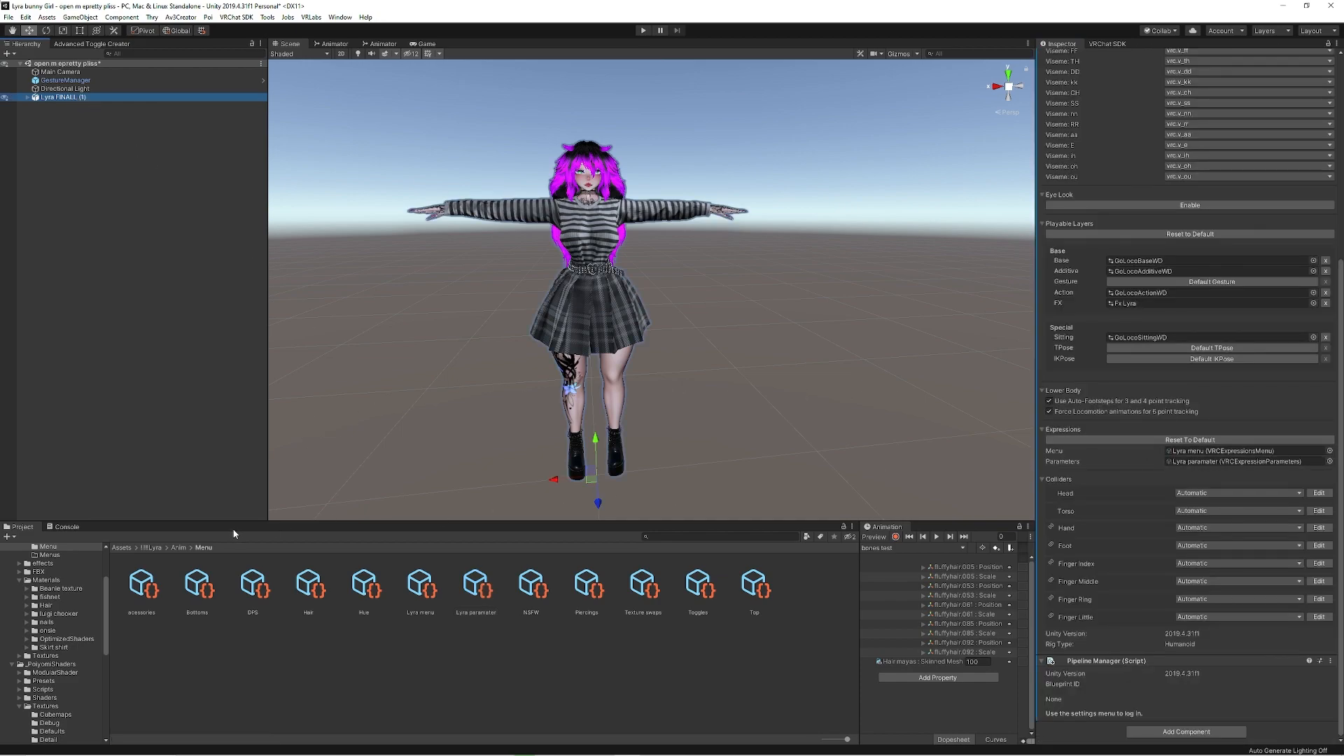
left_click(154, 547)
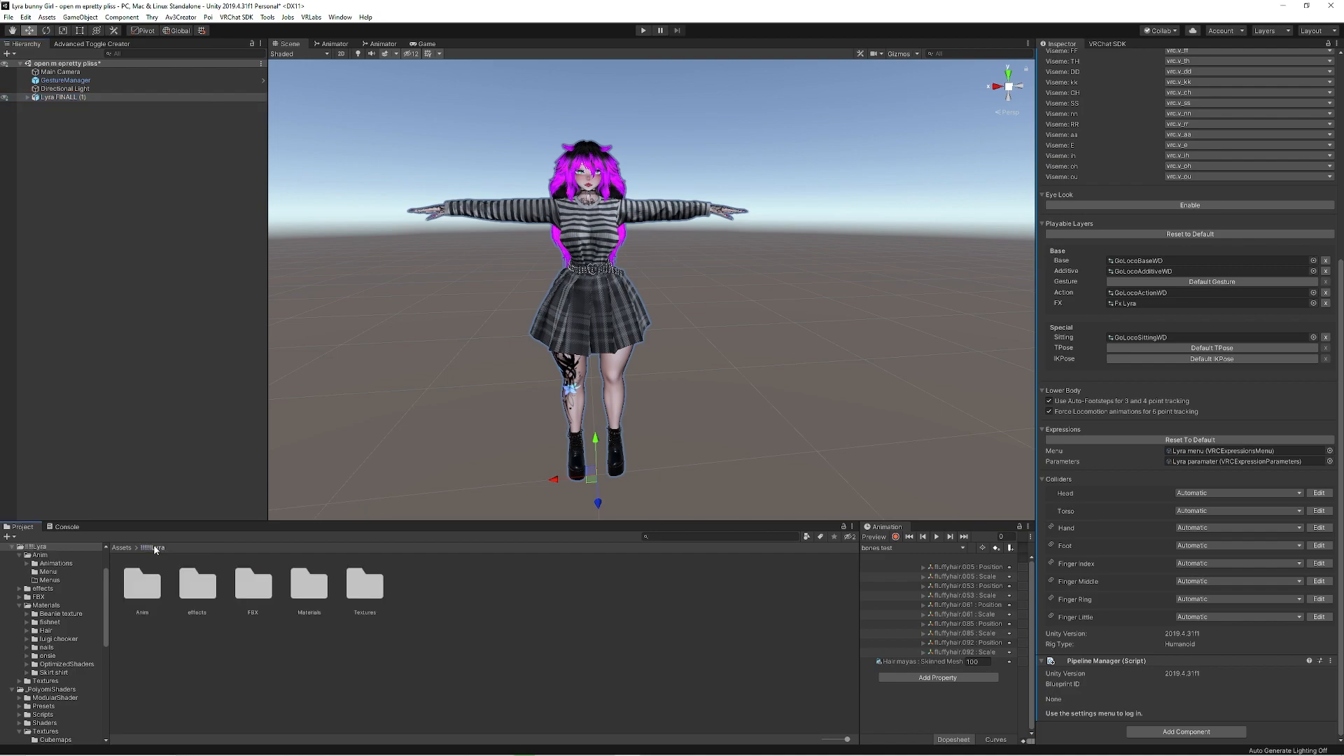
mouse_move(601, 750)
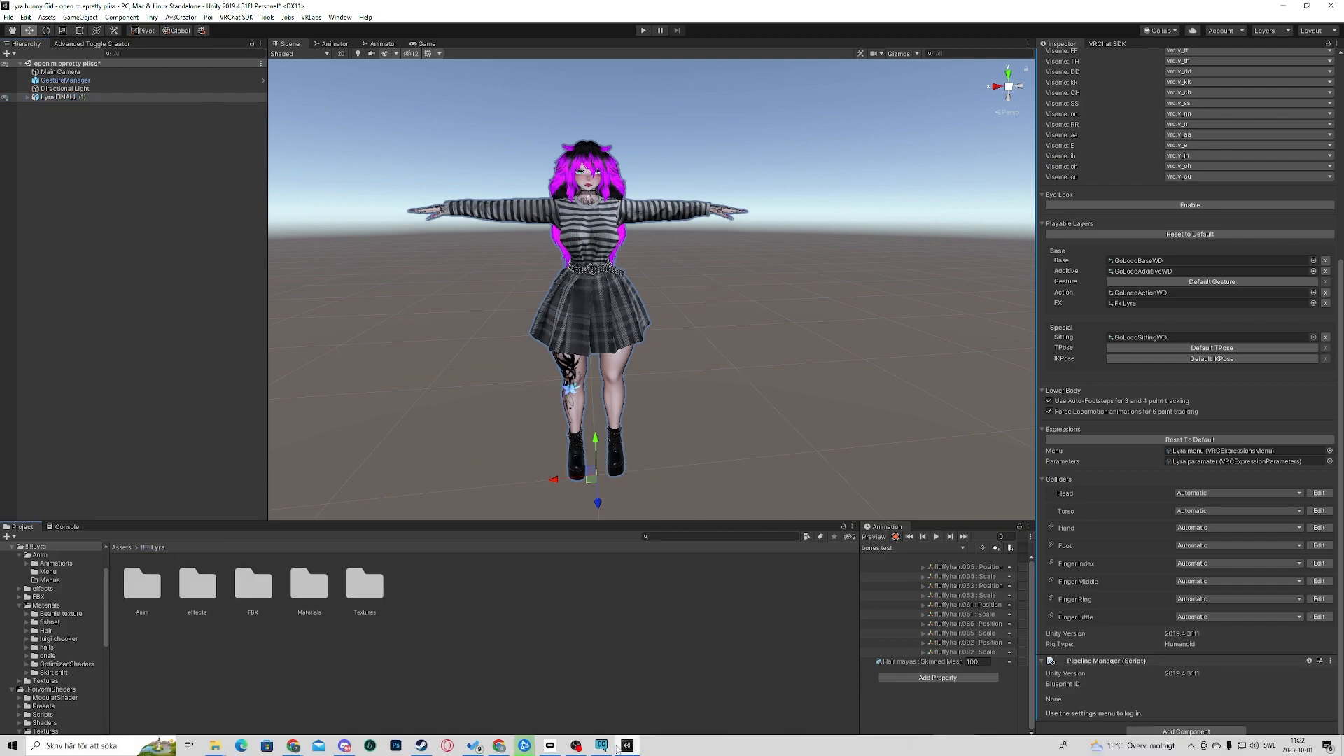
left_click(601, 746)
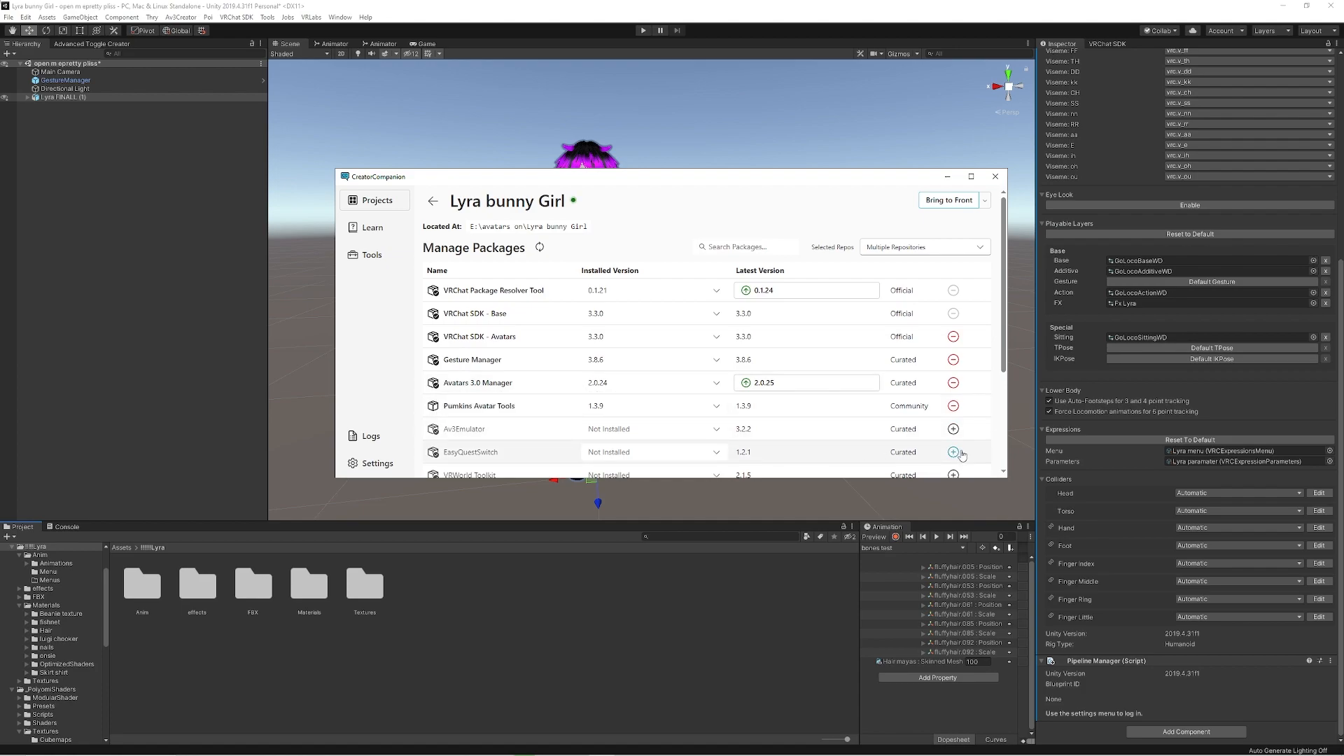
double_click(481, 452)
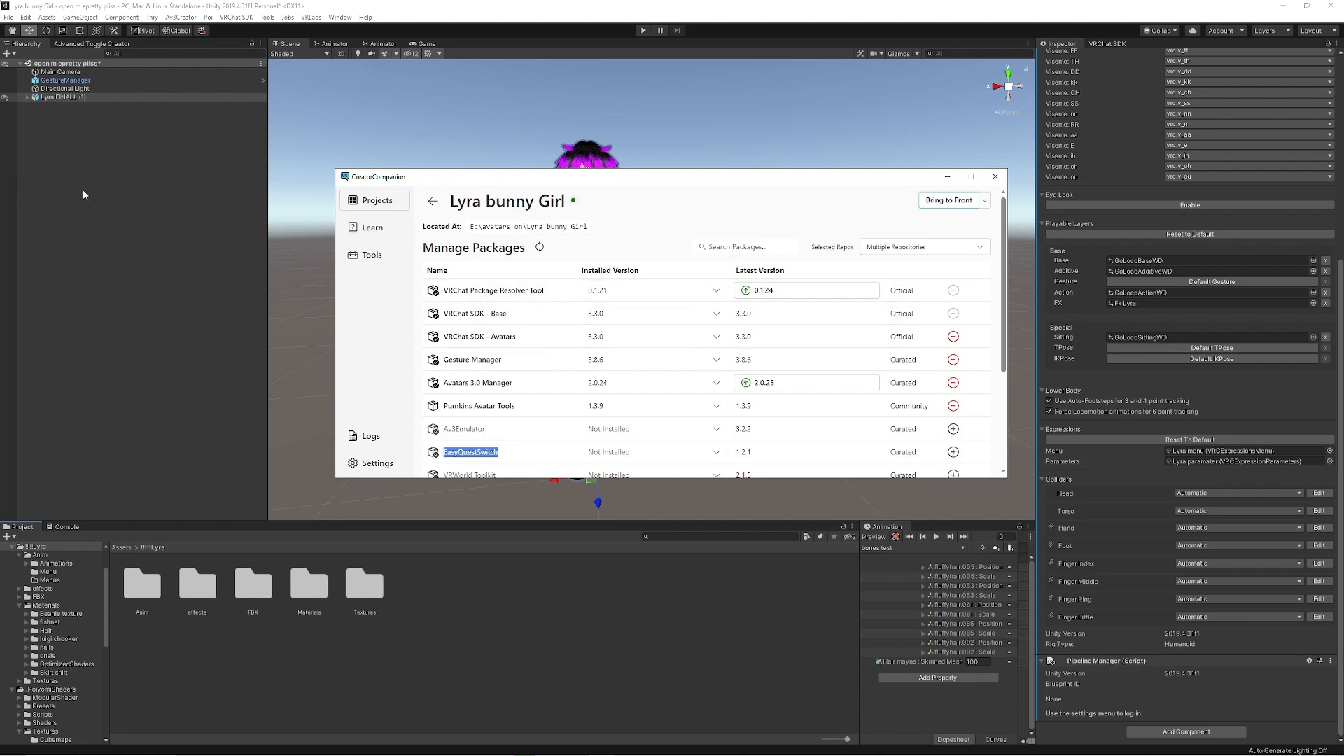
left_click(192, 176)
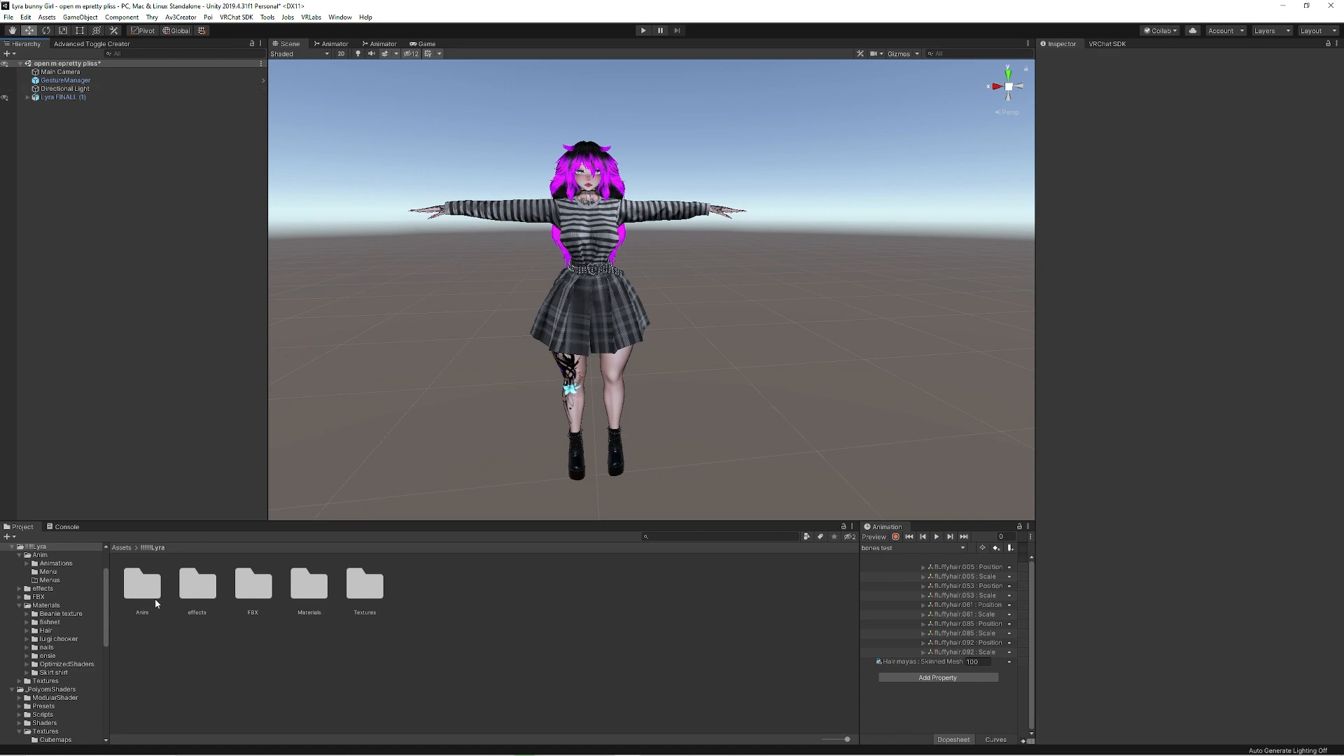
Open Avatars 3.0 Manager with Lyra FINALL (1) as its avatar and show the Copy parameters section of its expression parameters.
left_click(119, 547)
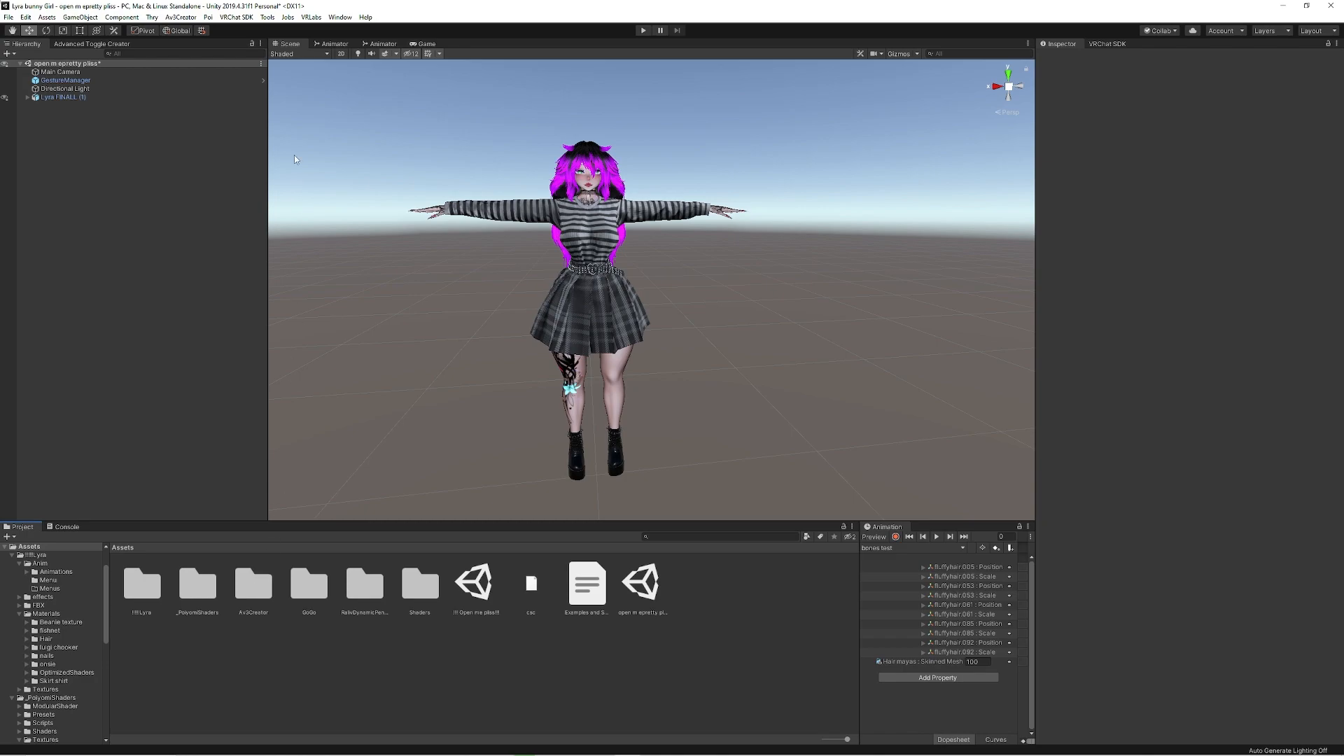
left_click(311, 17)
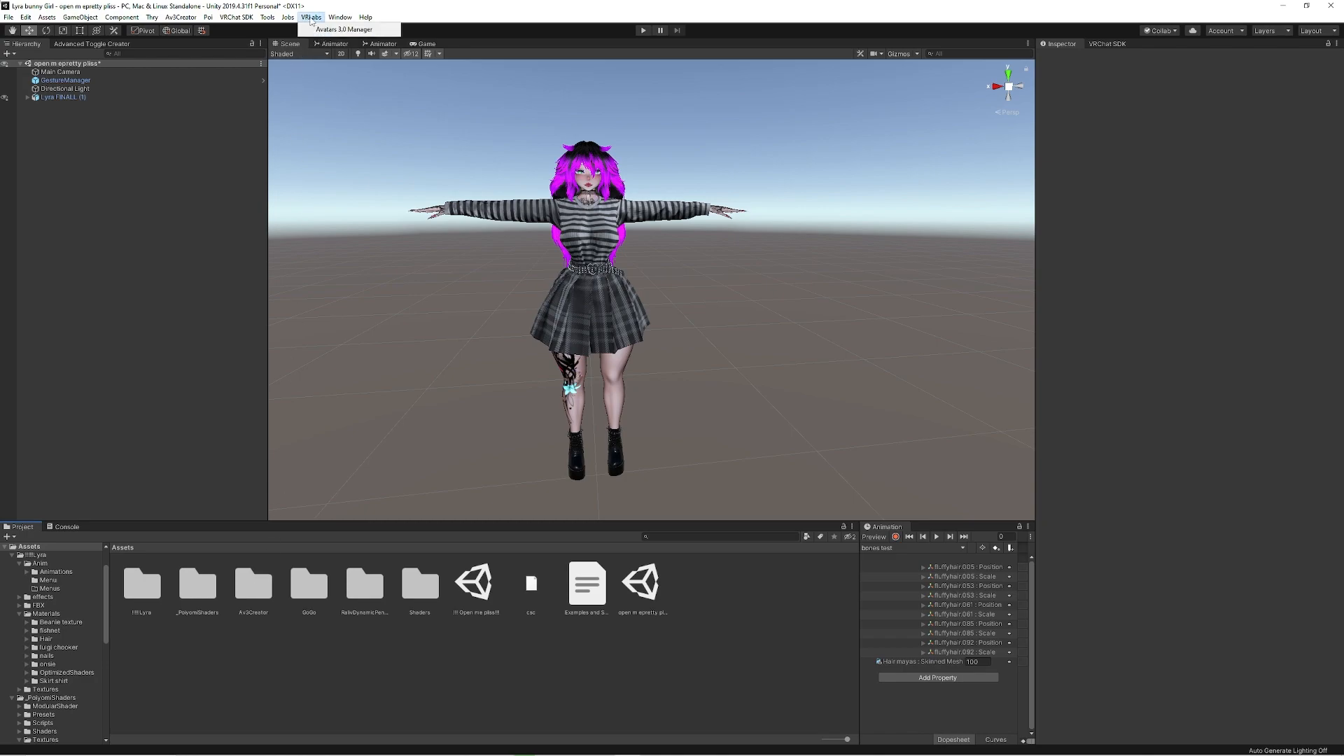
left_click(328, 31)
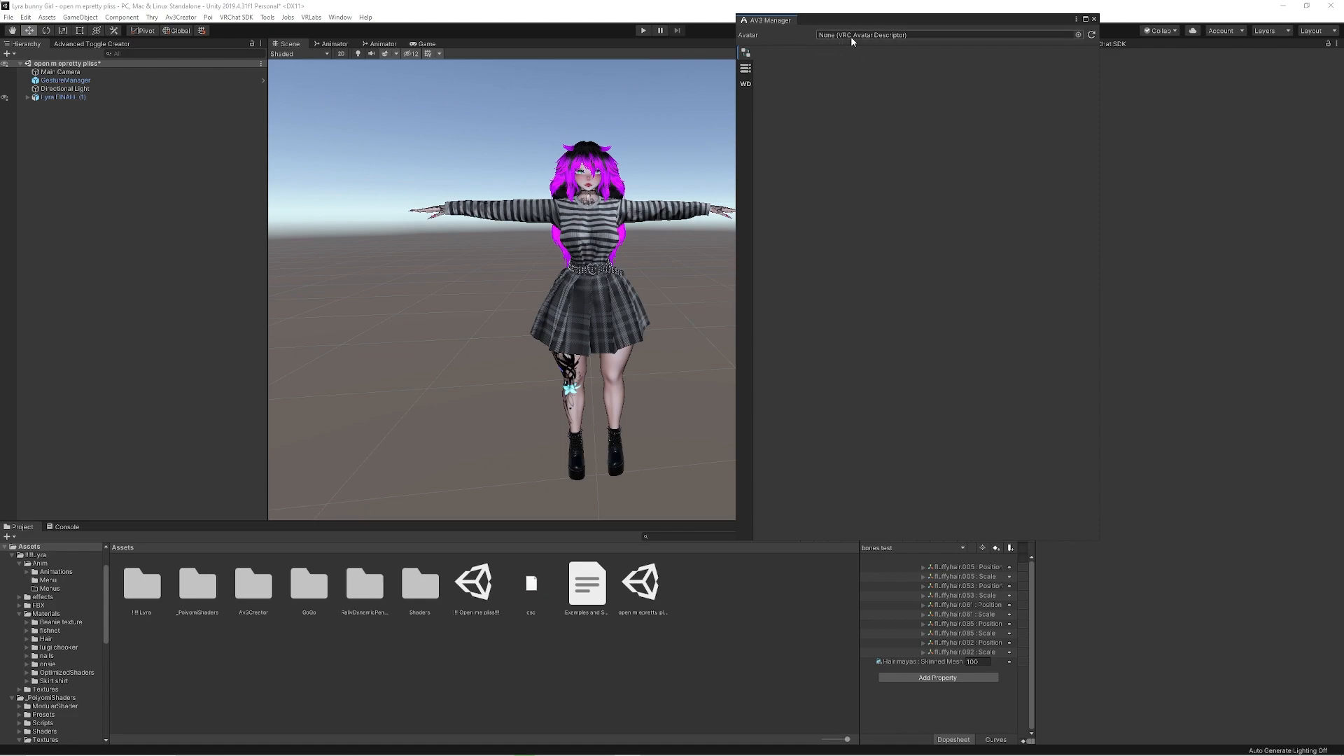
left_click_drag(60, 96, 960, 37)
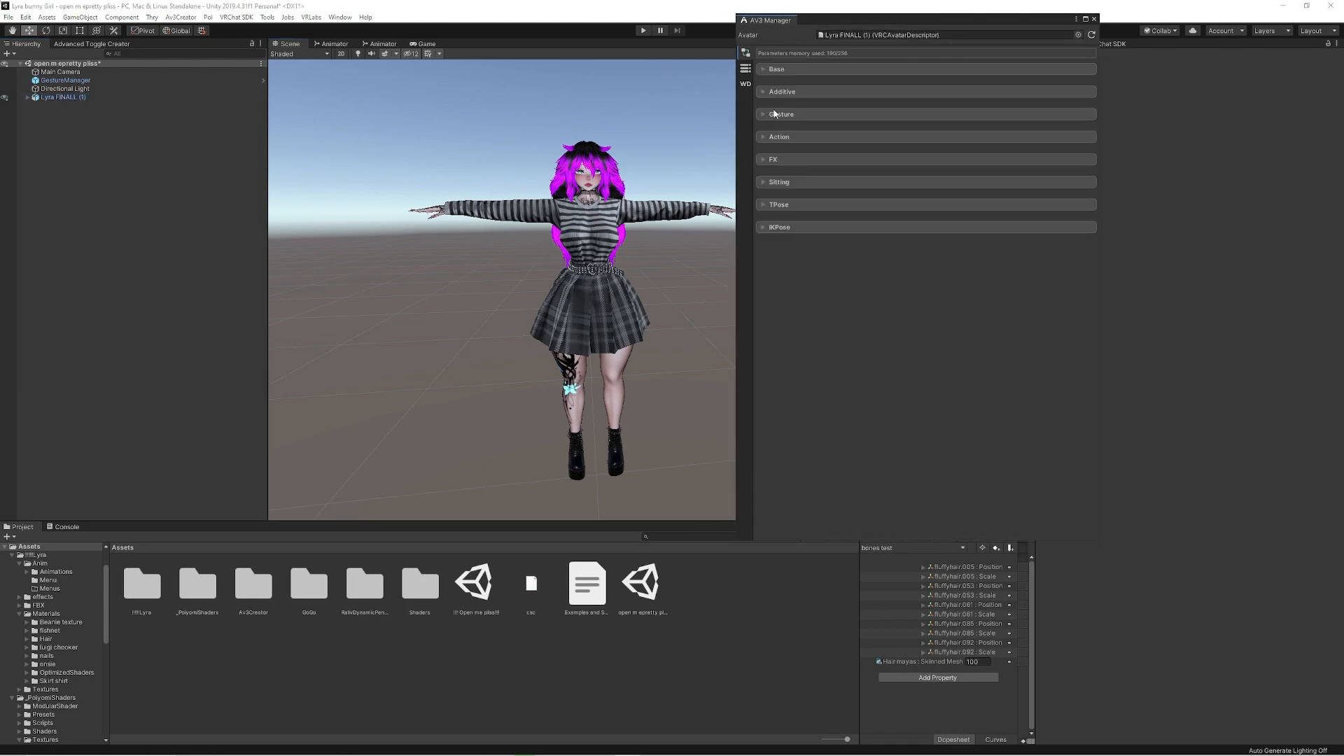
left_click(744, 68)
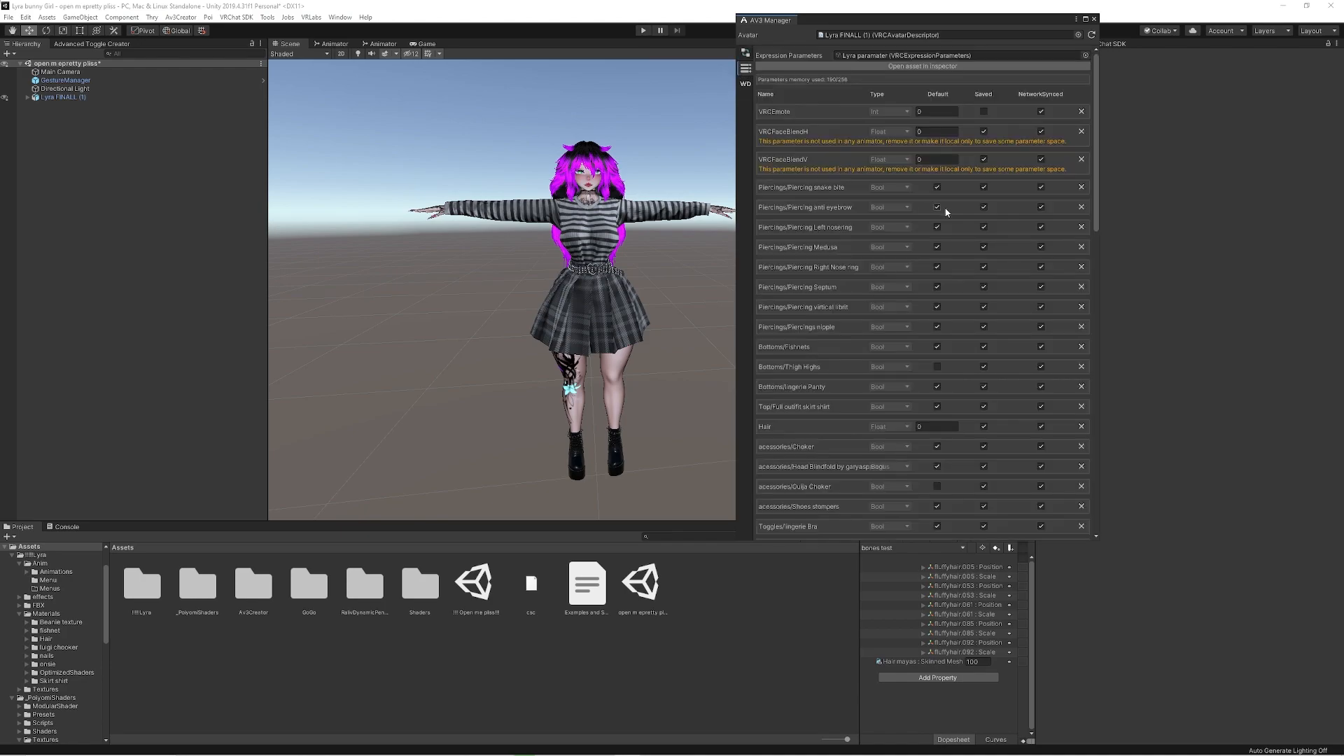
left_click_drag(1097, 210, 1070, 526)
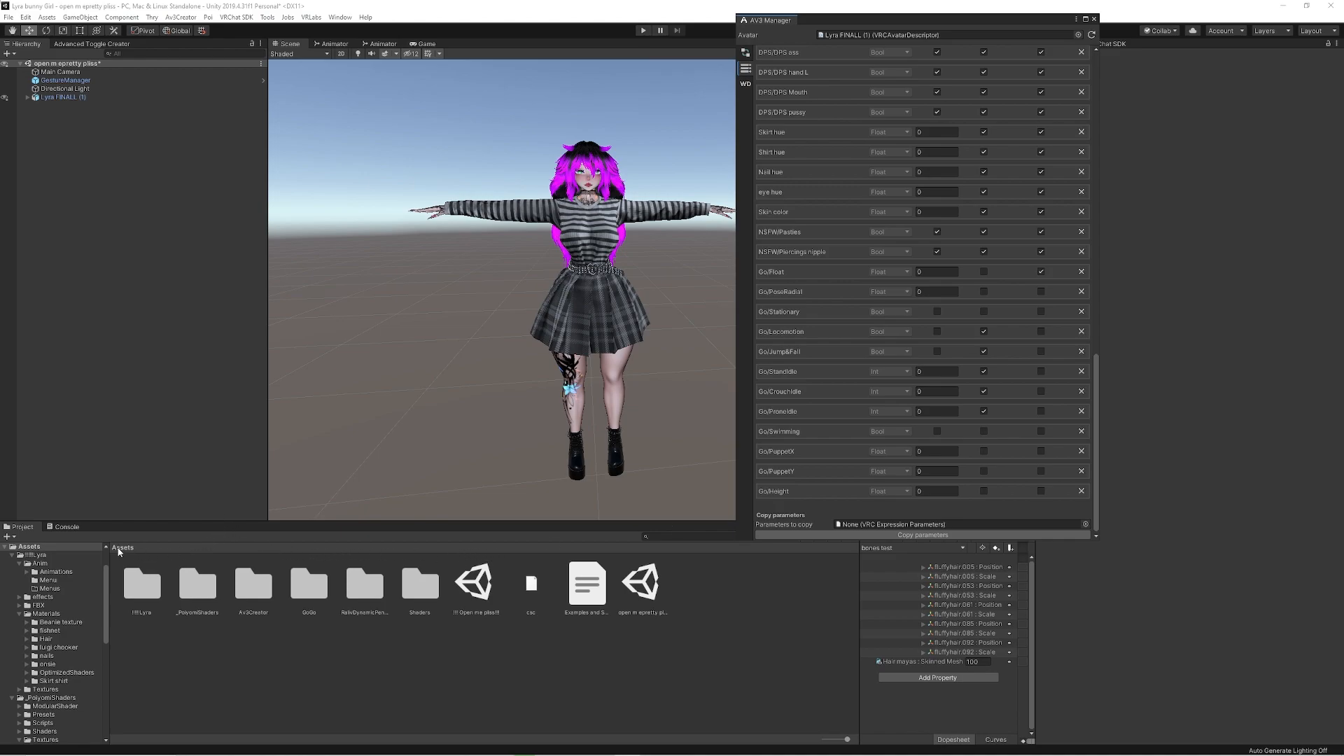
Copy the parameters of the GoAllParameters asset from GoGo/GoLoco/MainMenu into the avatar's expression parameters.
double_click(309, 584)
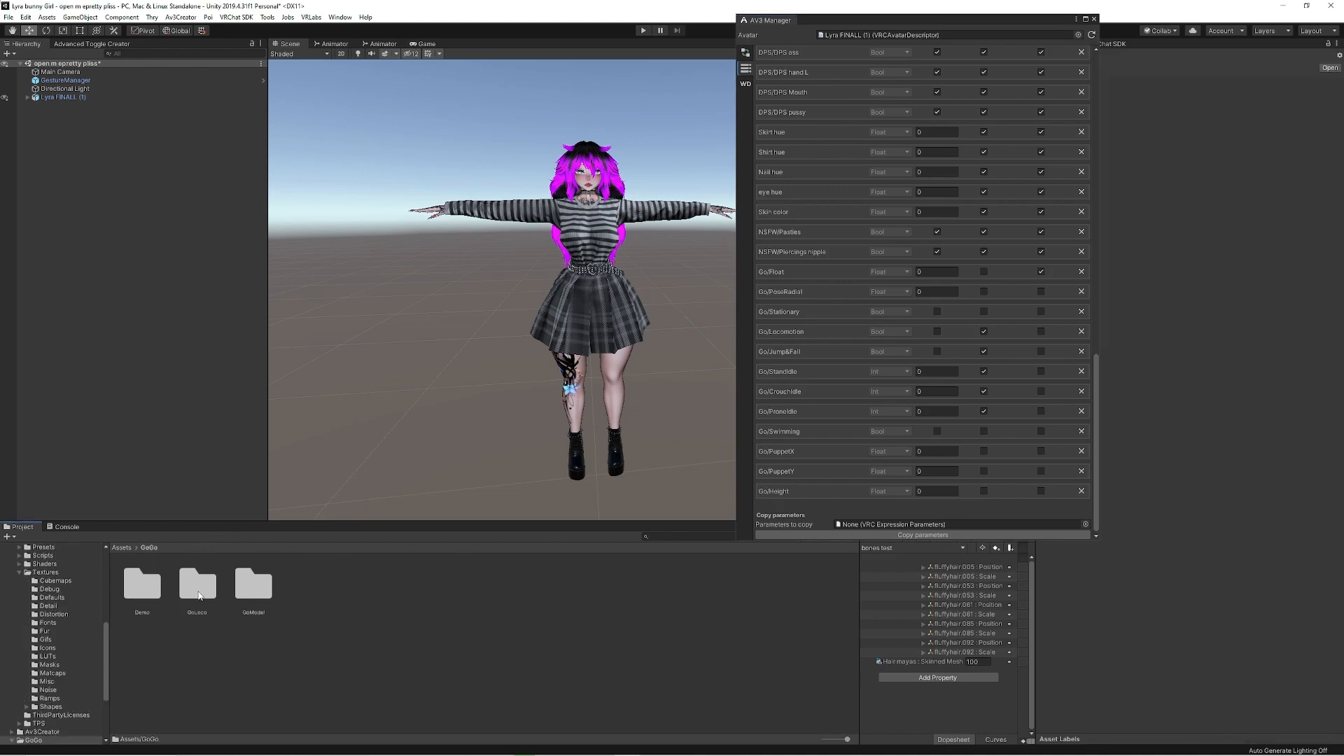
double_click(198, 588)
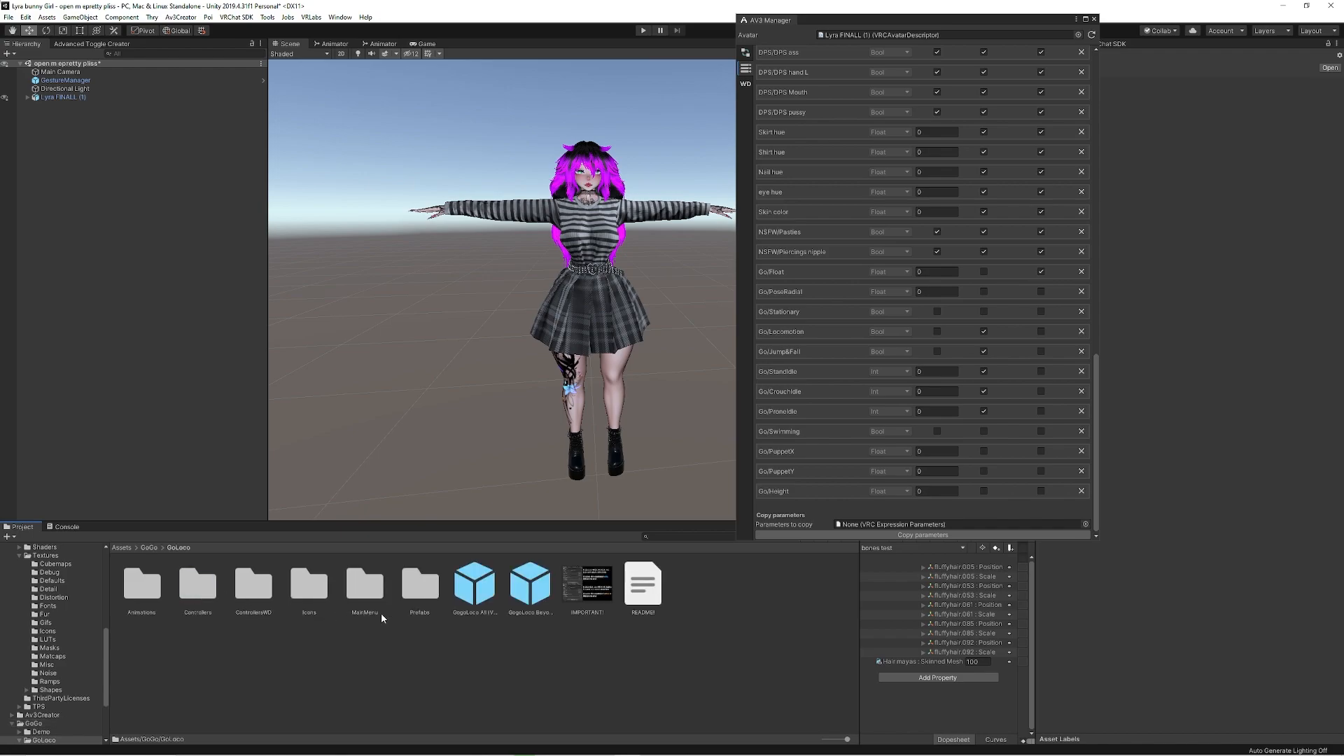
double_click(365, 588)
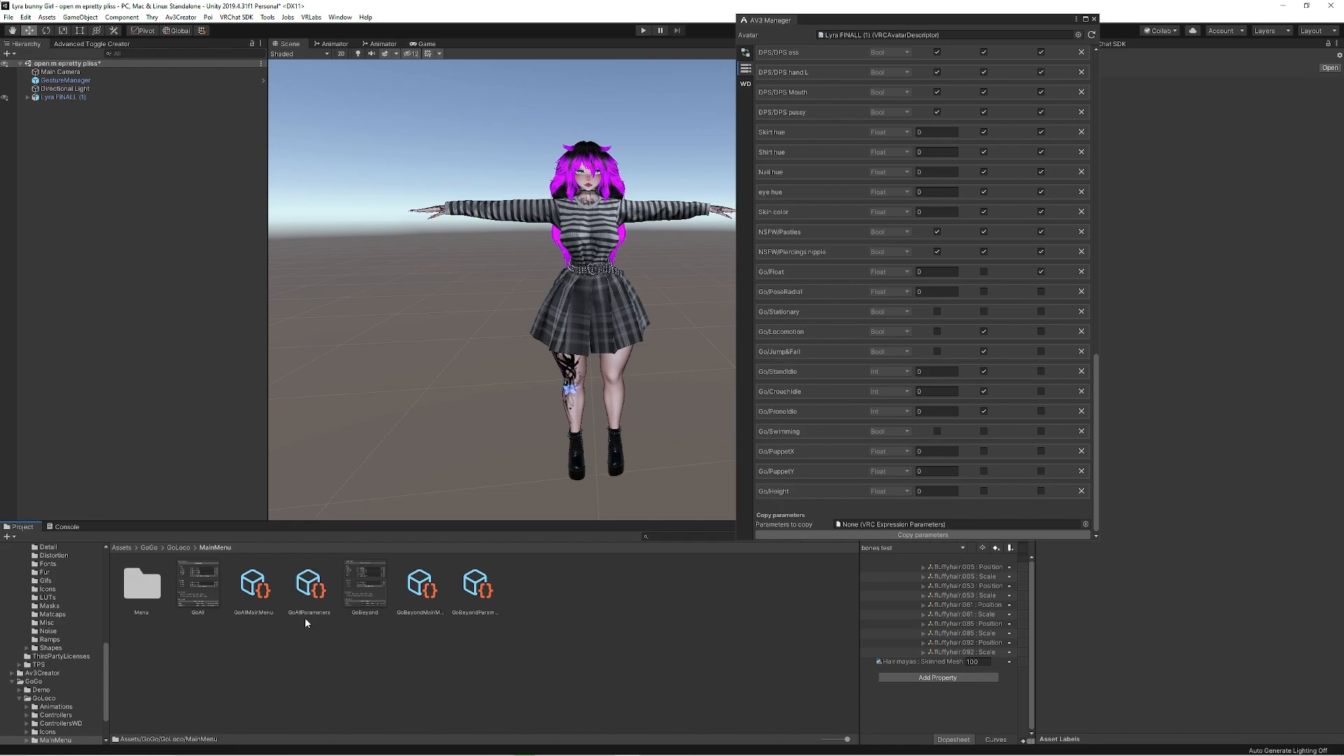
left_click(312, 590)
left_click_drag(312, 590, 893, 524)
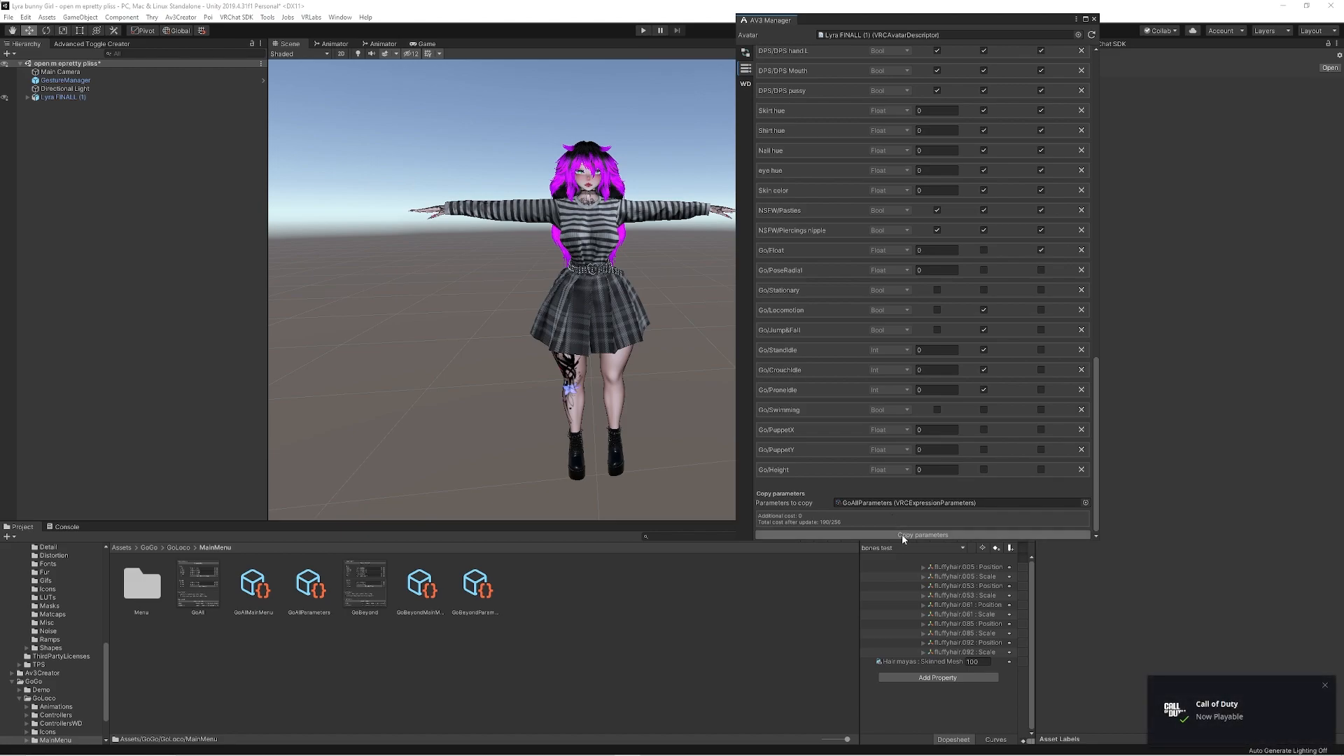
left_click(908, 534)
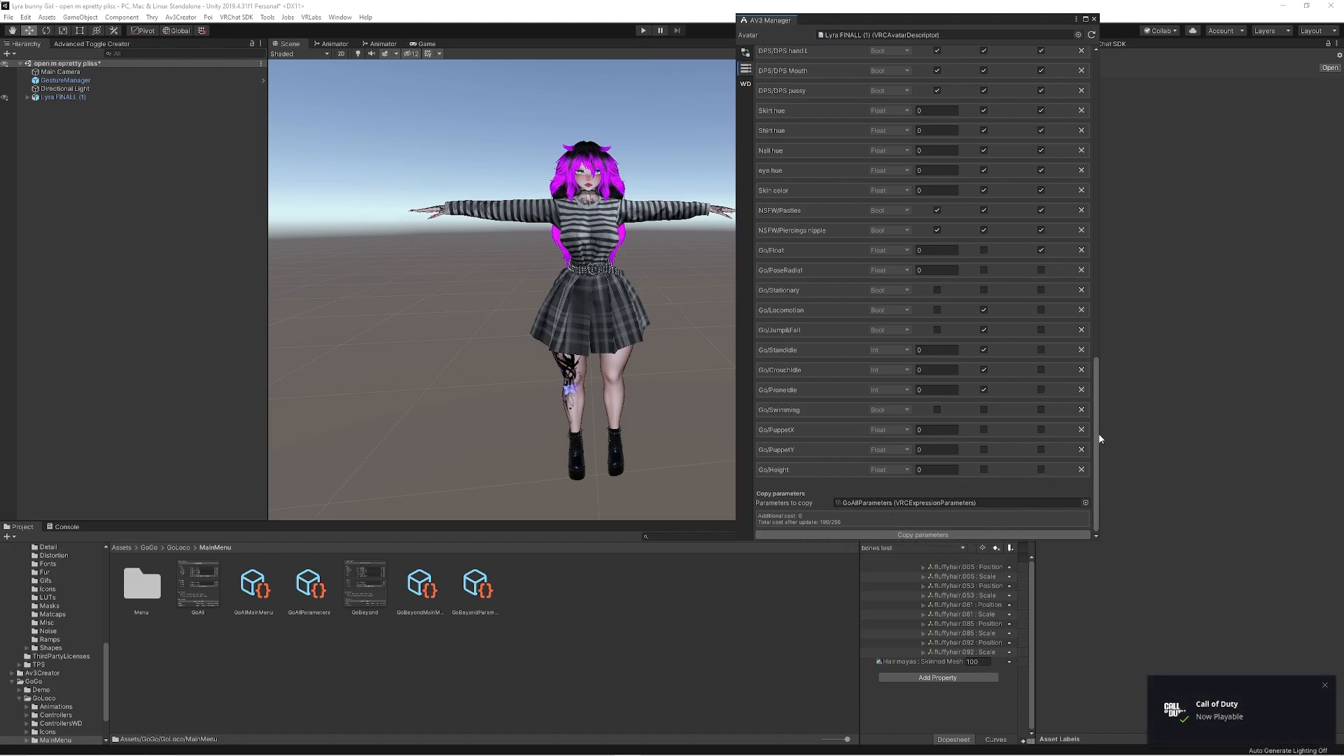
Review the avatar's full parameter list in the manager, checking the Go entries and their saved and network-synced options.
left_click_drag(1098, 403, 873, 445)
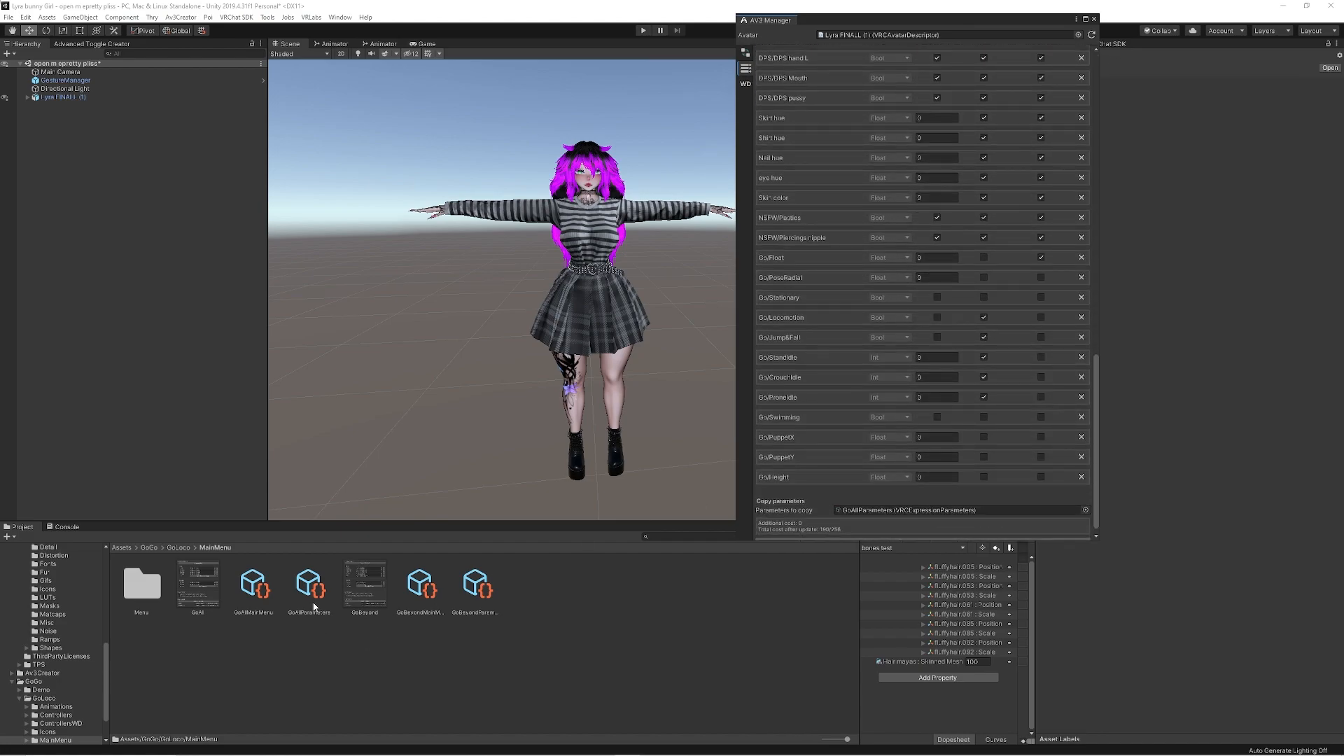
scroll(968, 454, "down", 1)
scroll(914, 452, "up", 1)
scroll(914, 454, "down", 1)
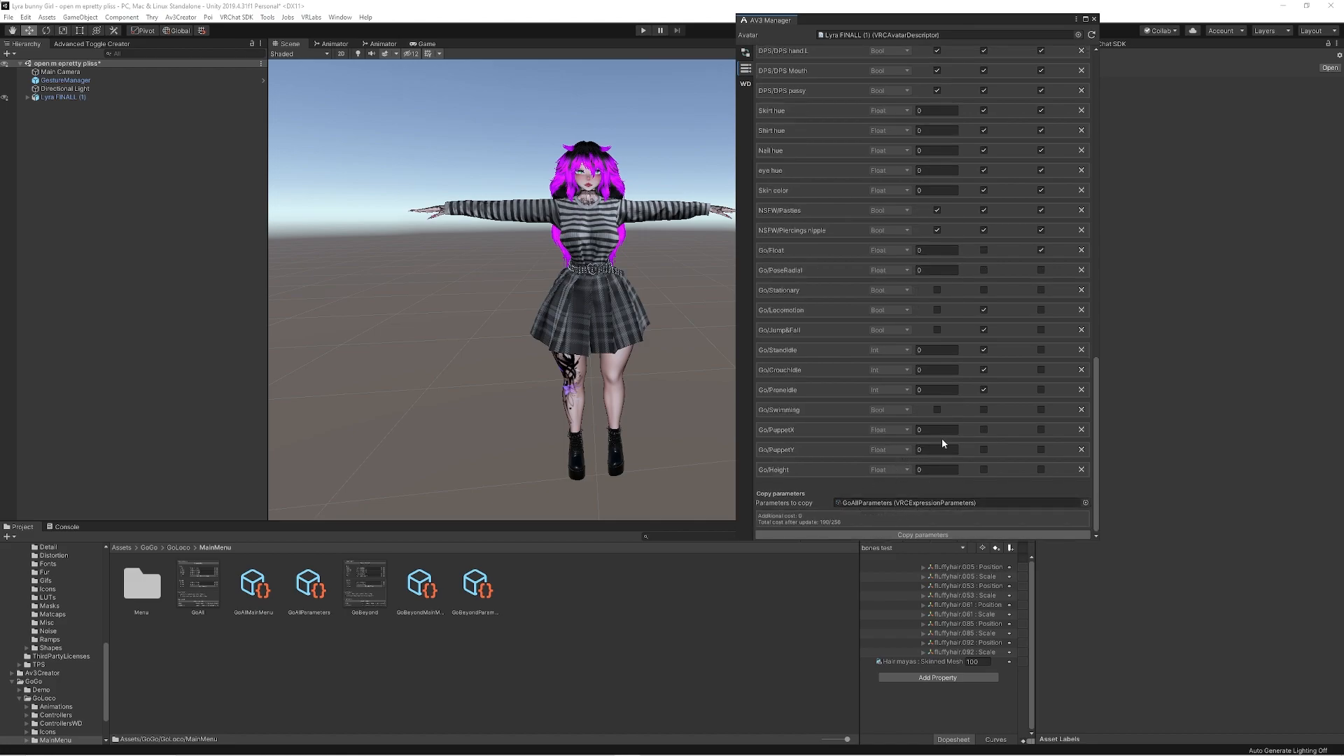
scroll(962, 215, "up", 20)
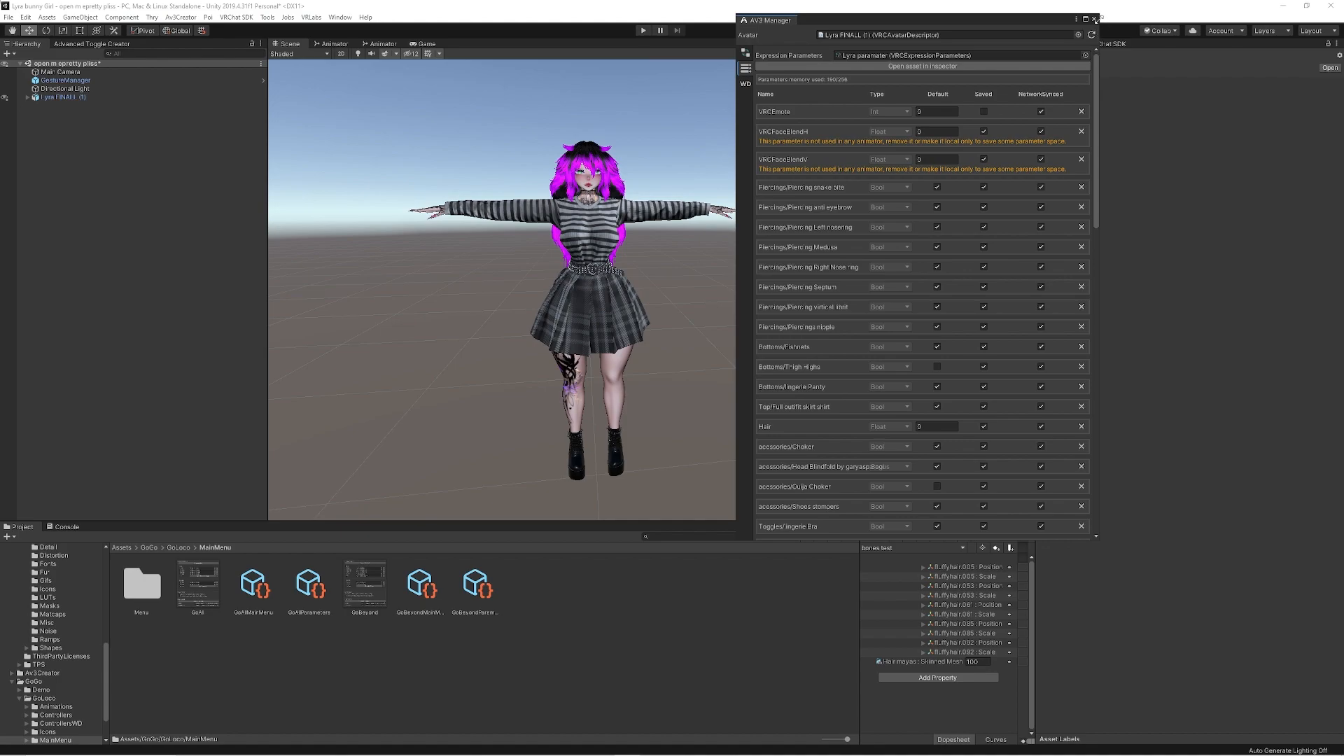
scroll(910, 504, "down", 20)
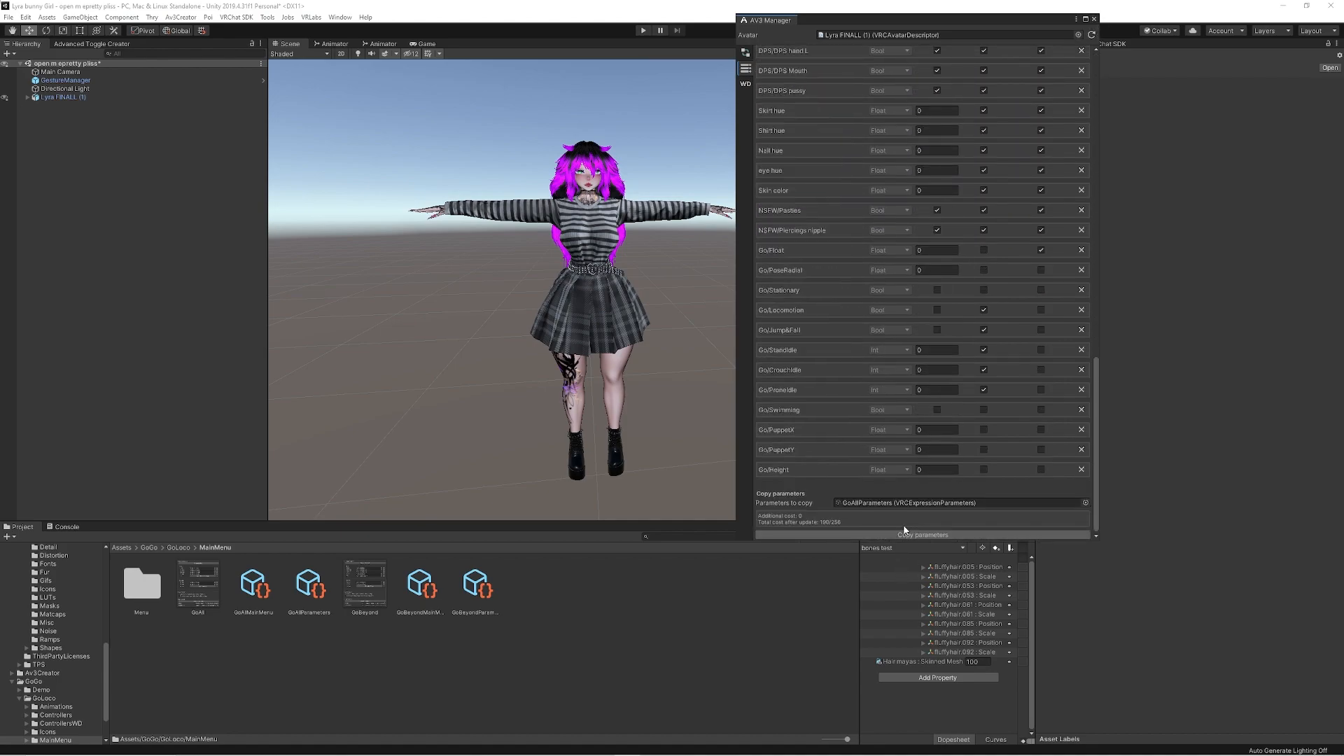
scroll(1029, 70, "up", 15)
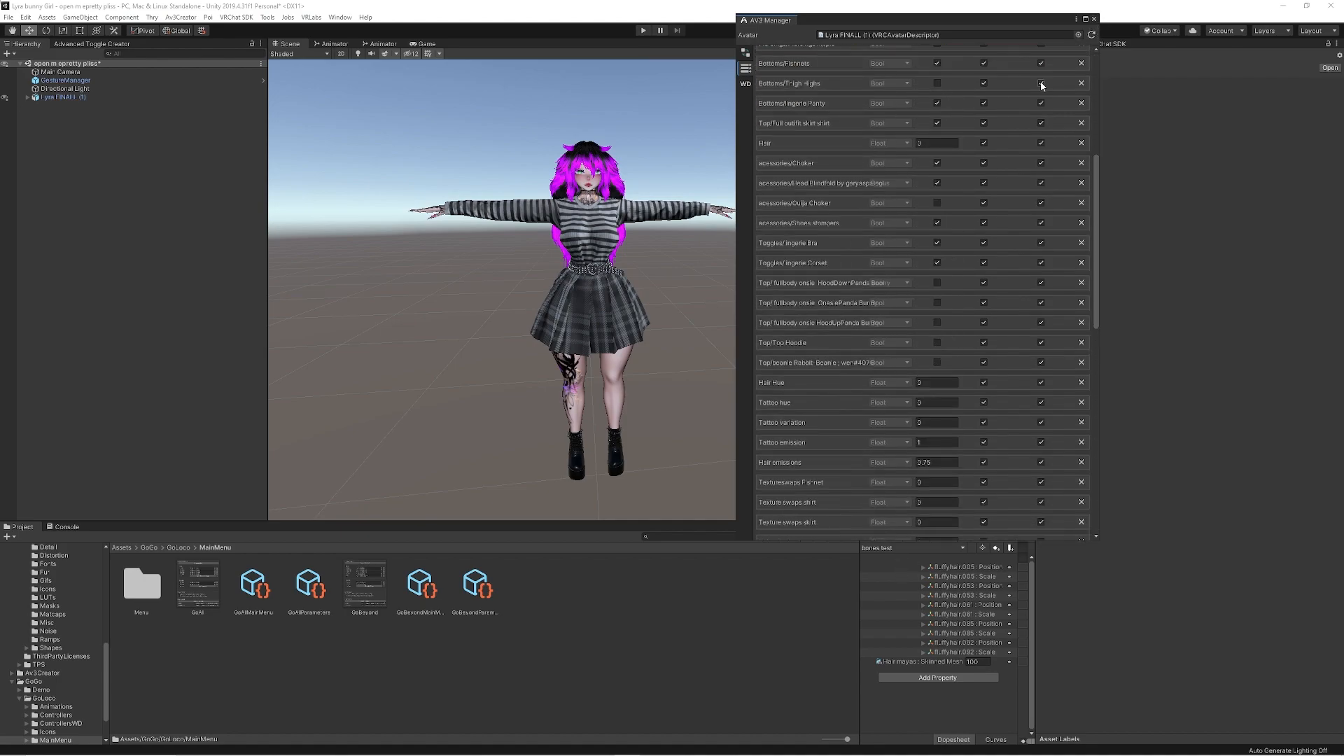
scroll(1041, 87, "down", 15)
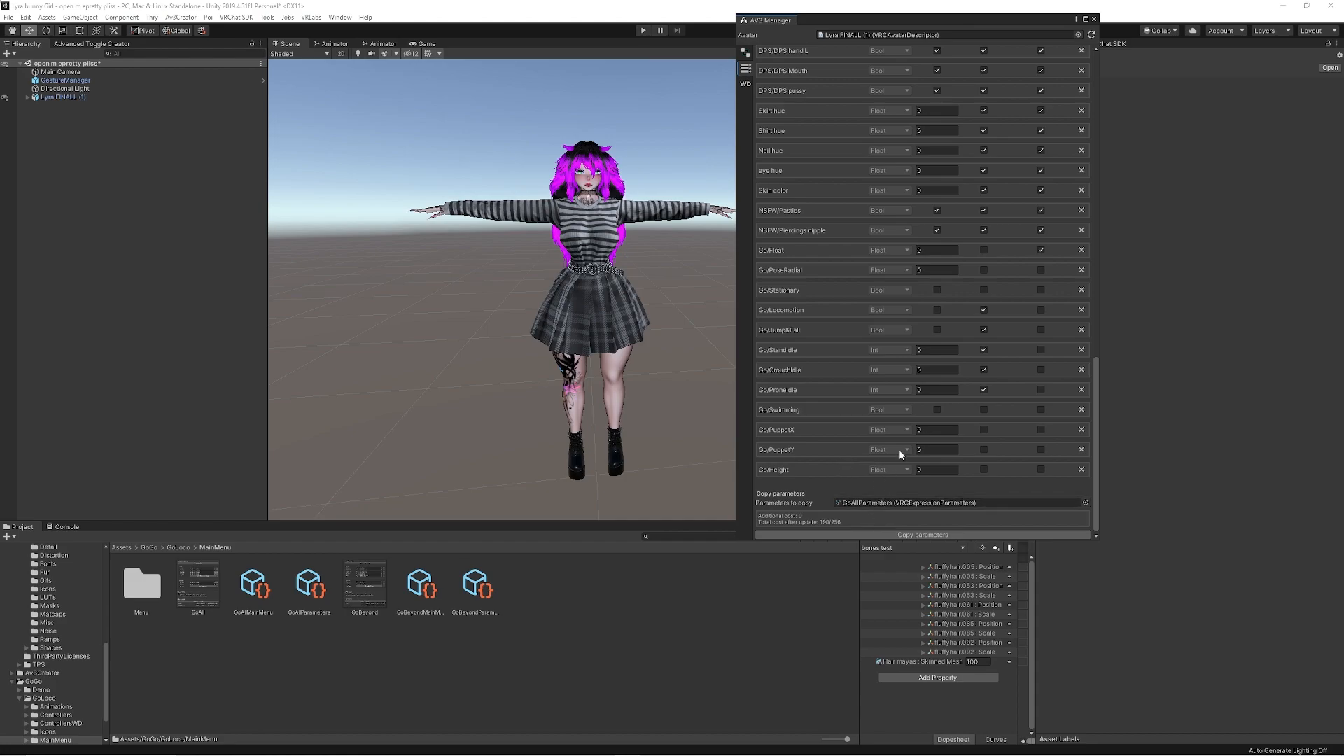
scroll(968, 183, "up", 10)
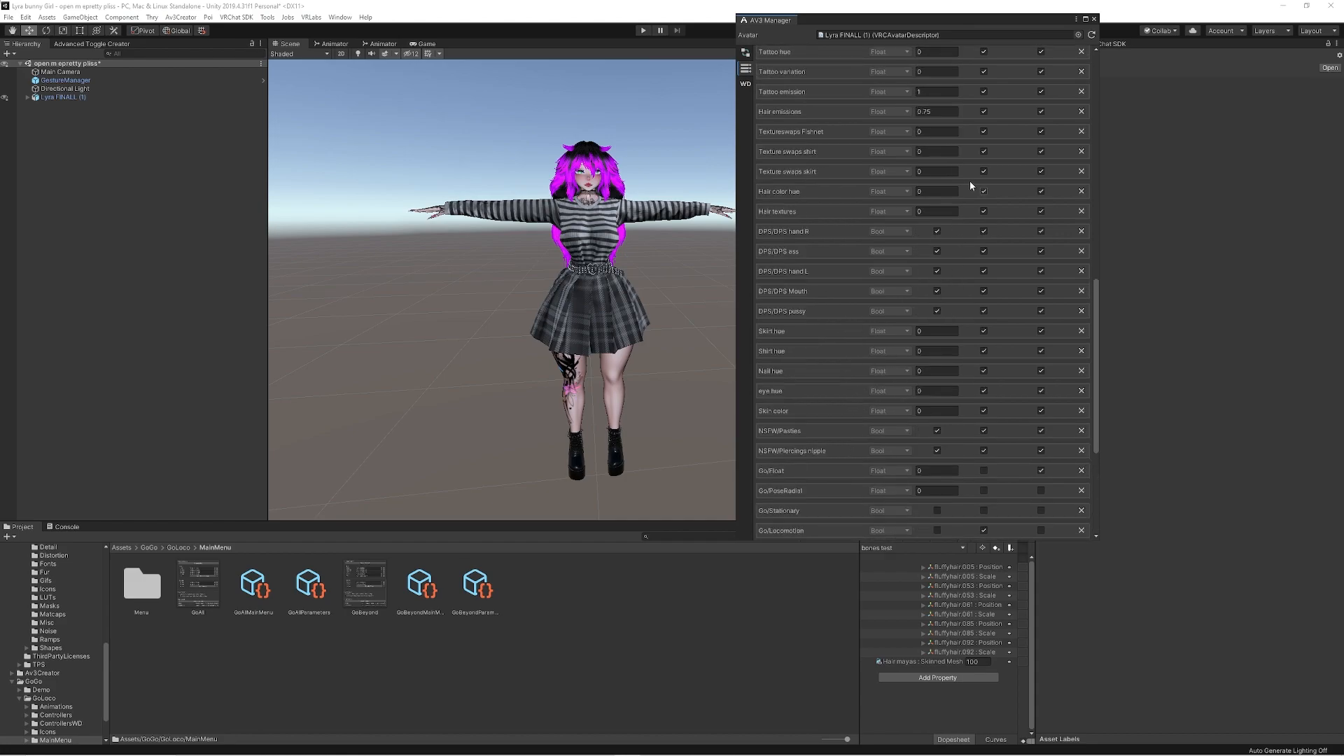
Close Avatars 3.0 Manager, open the Lyra menu asset from Lyra FINALL (1)'s expressions, and inspect its Toggles control.
left_click(1095, 19)
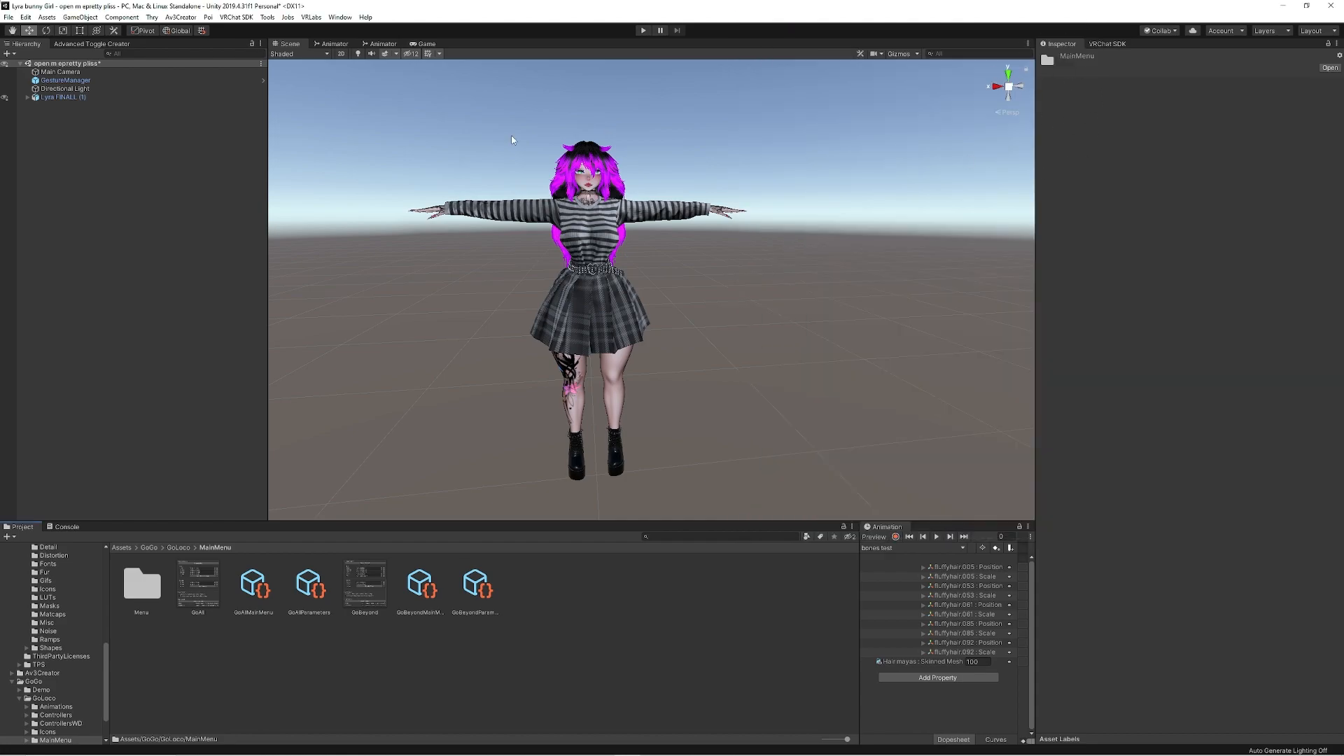
left_click(52, 98)
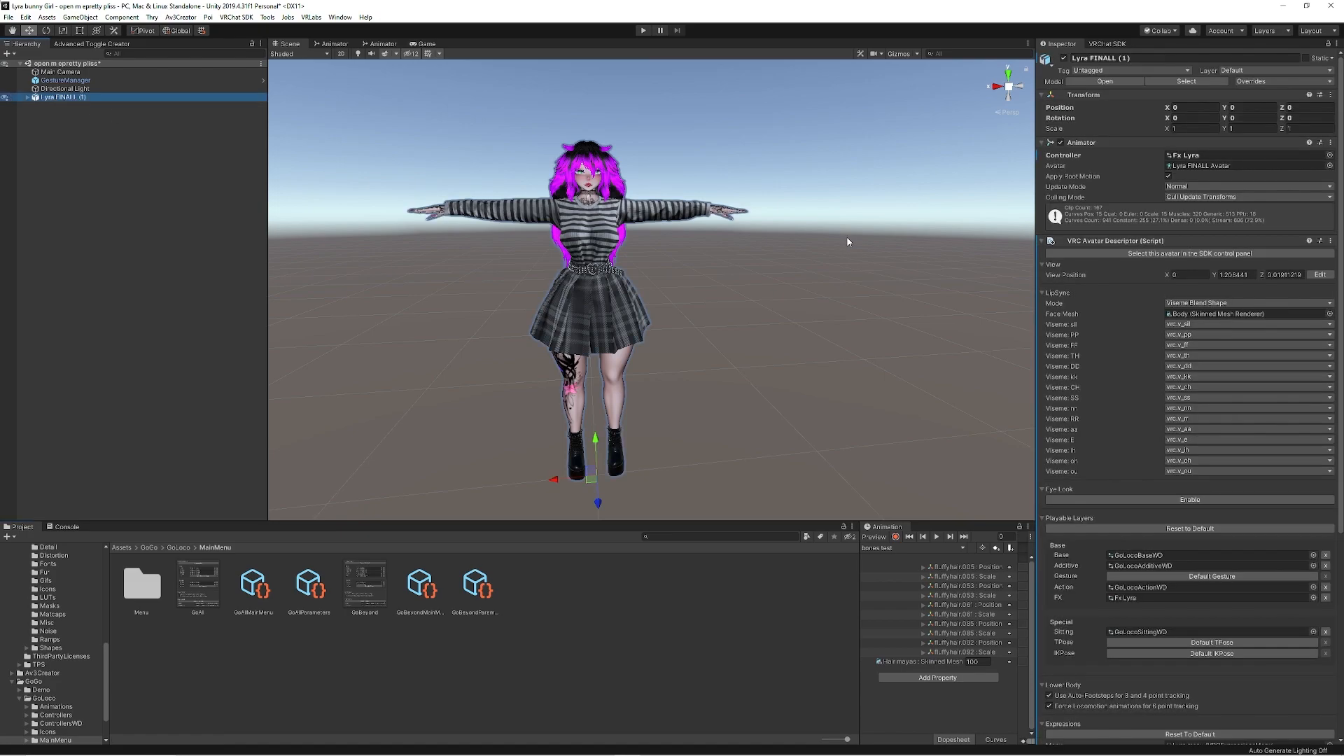
scroll(1248, 325, "down", 7)
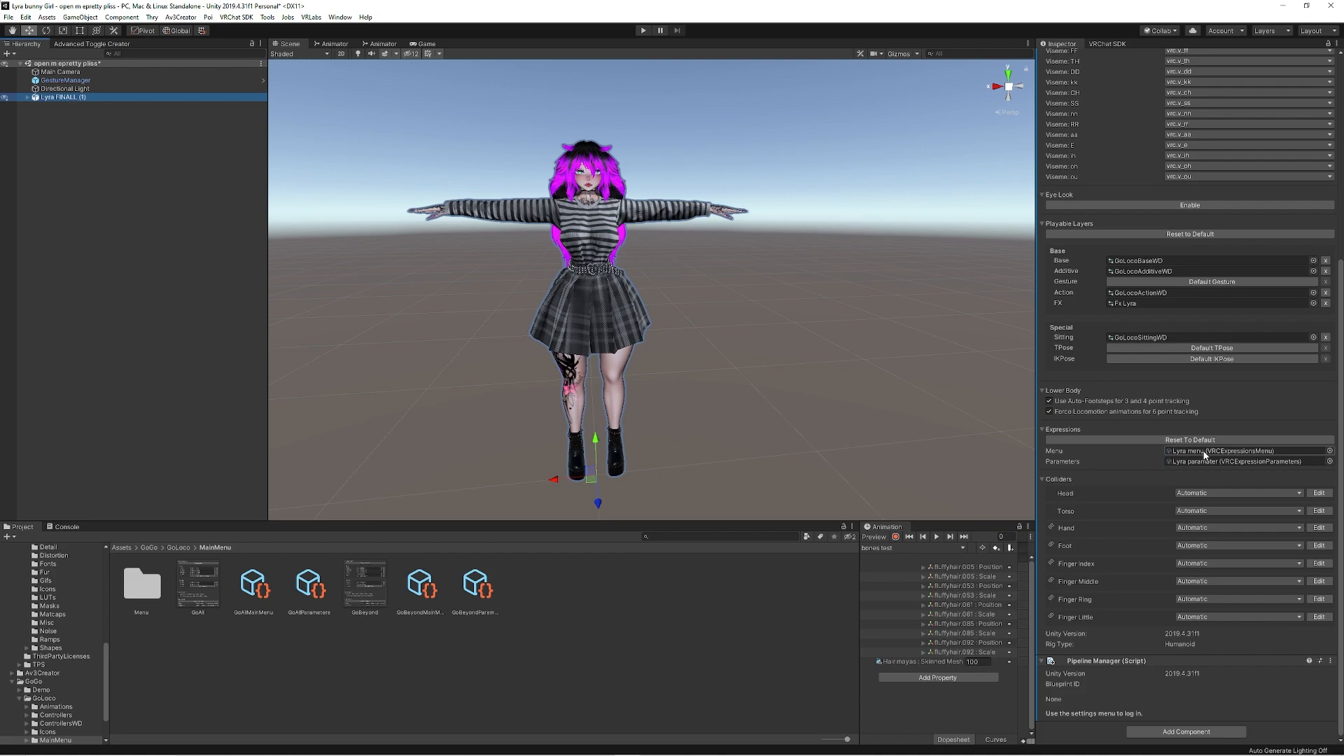
double_click(1204, 452)
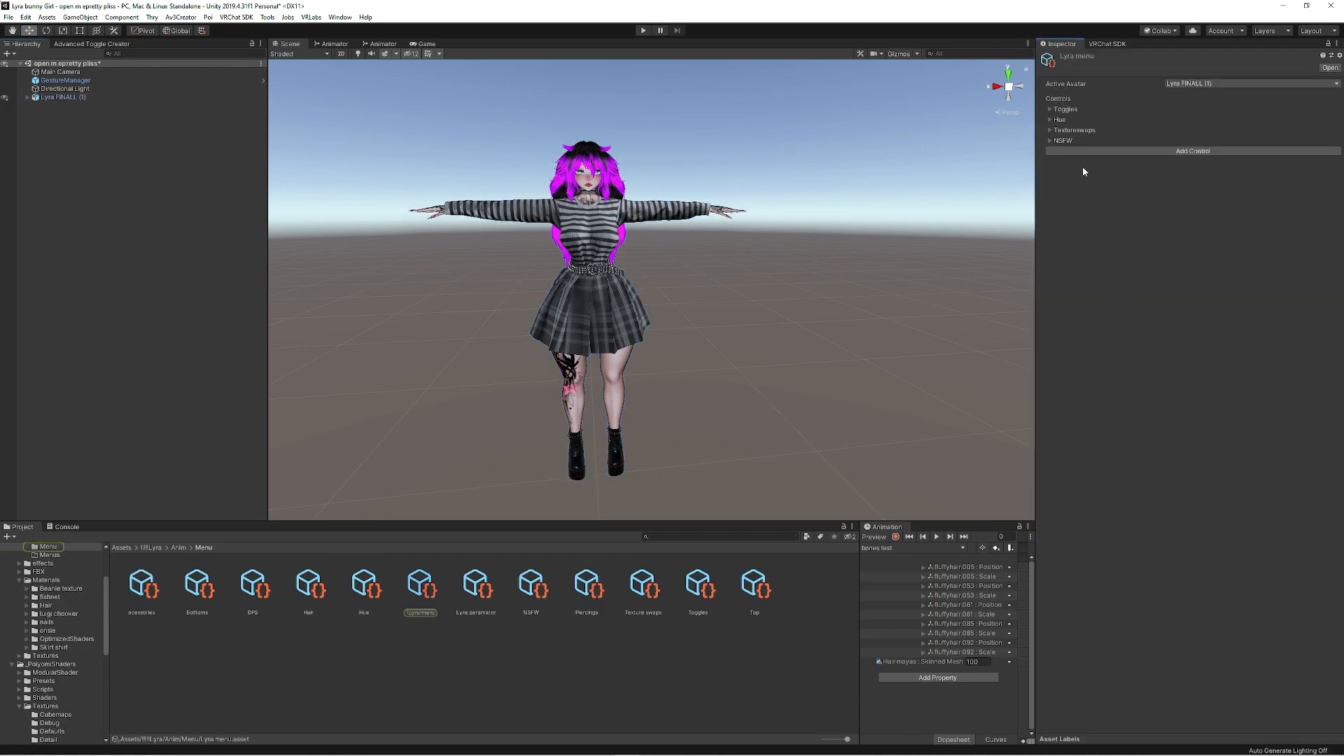
left_click(1050, 109)
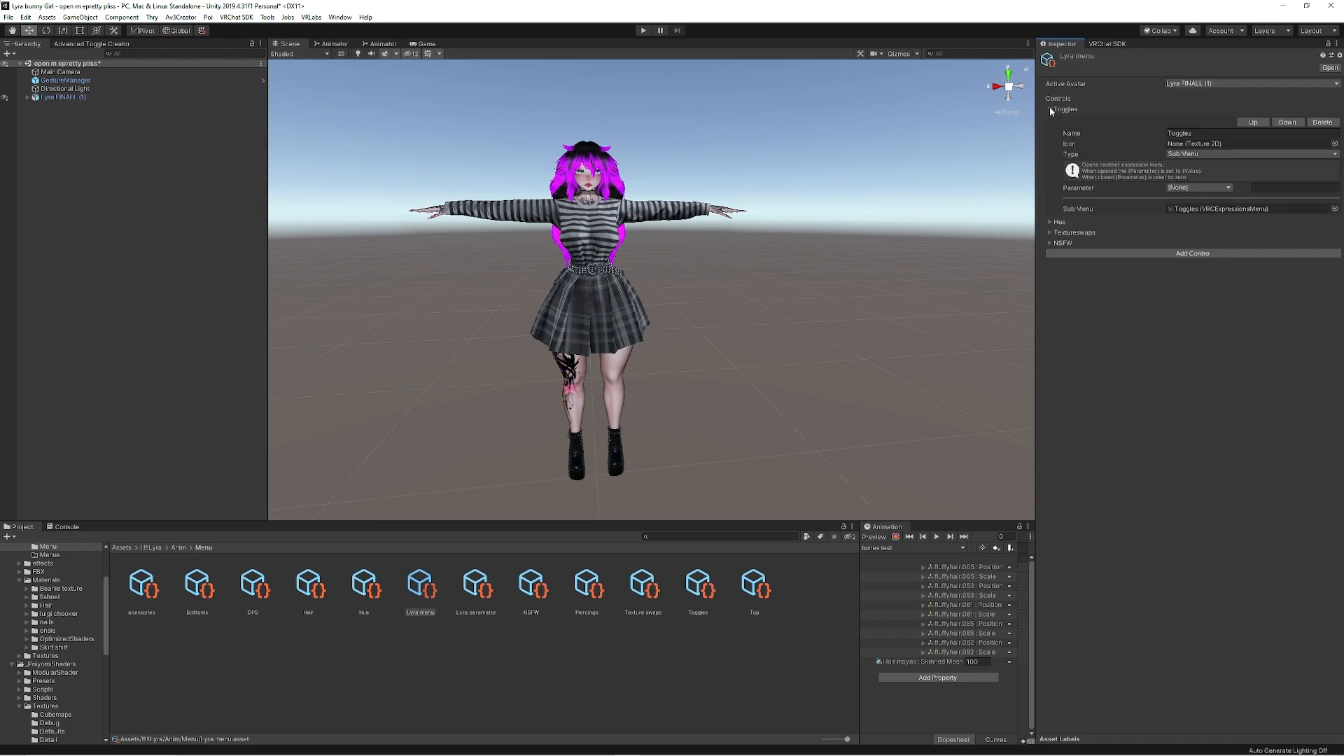
left_click(1050, 109)
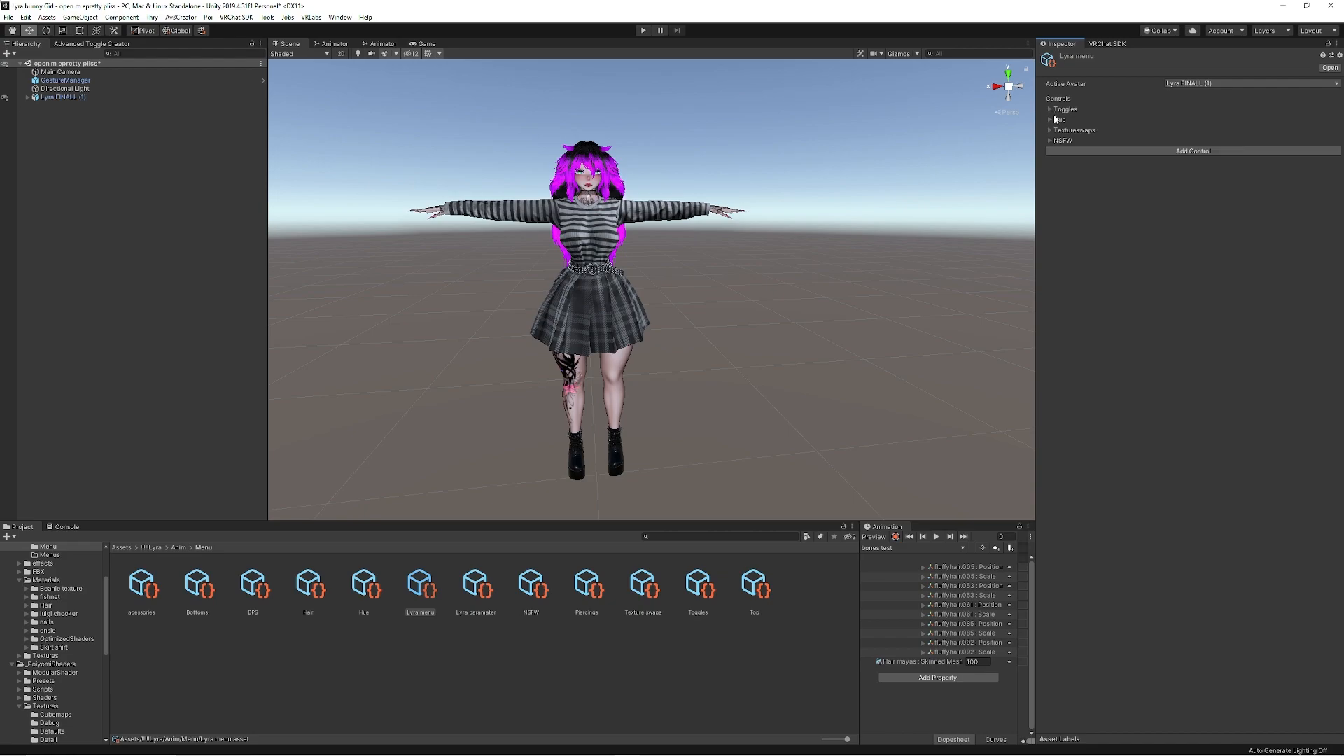
Add a control named "Go Go gussymode" to the Lyra menu and set its type to Sub Menu.
left_click(1177, 151)
left_click(1218, 176)
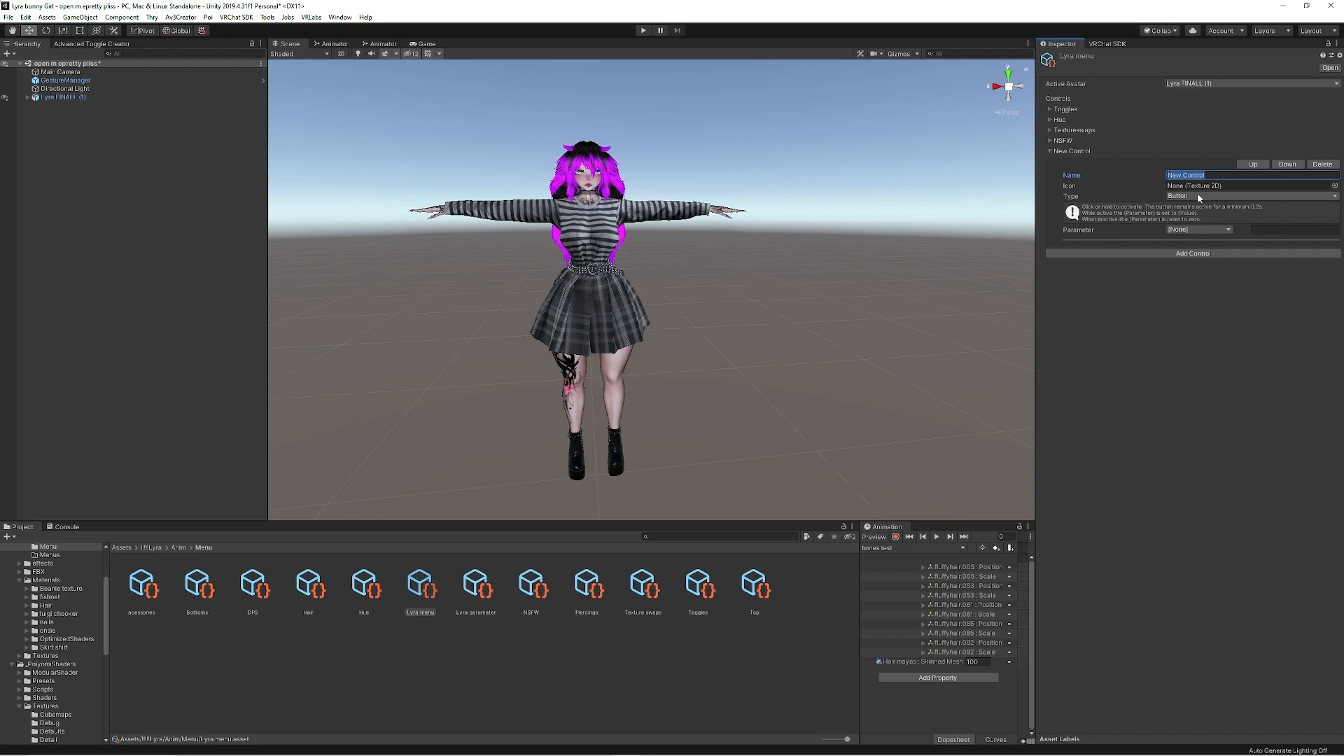
type("Go Go gussymode")
left_click(1208, 196)
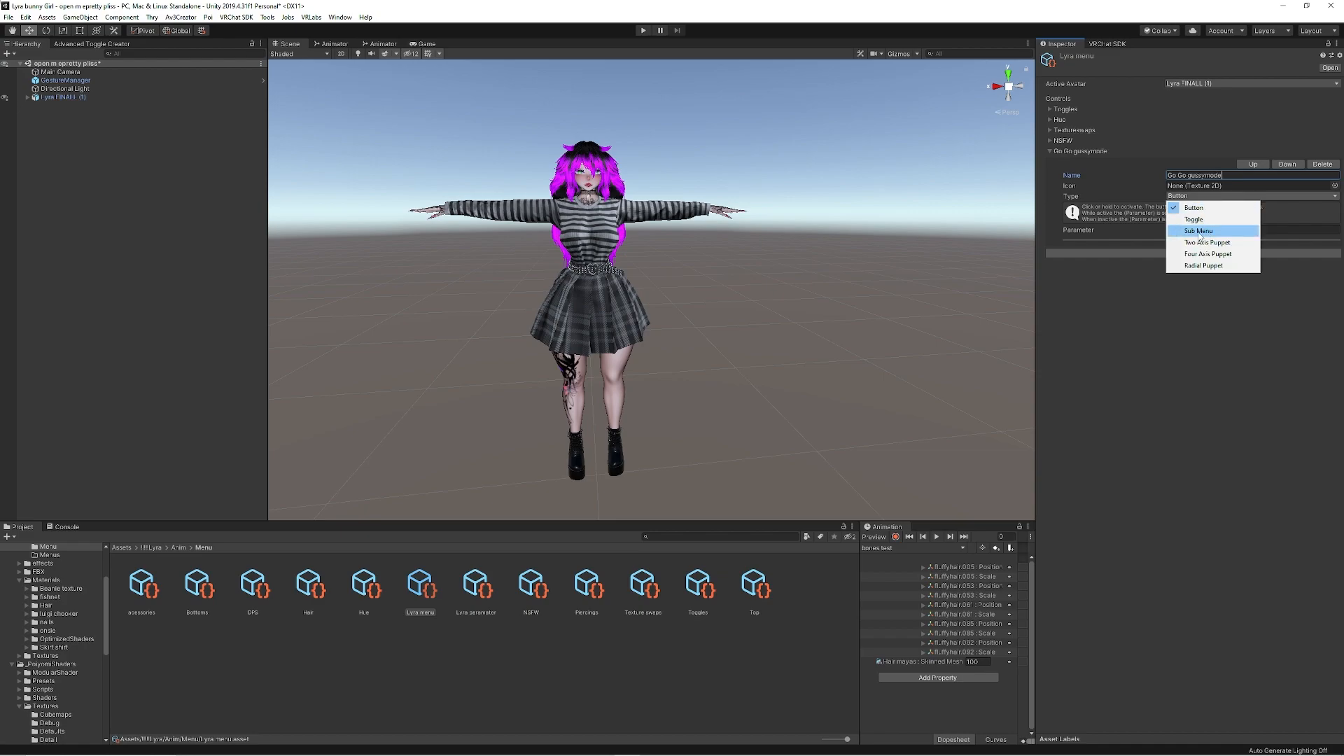
left_click(1199, 233)
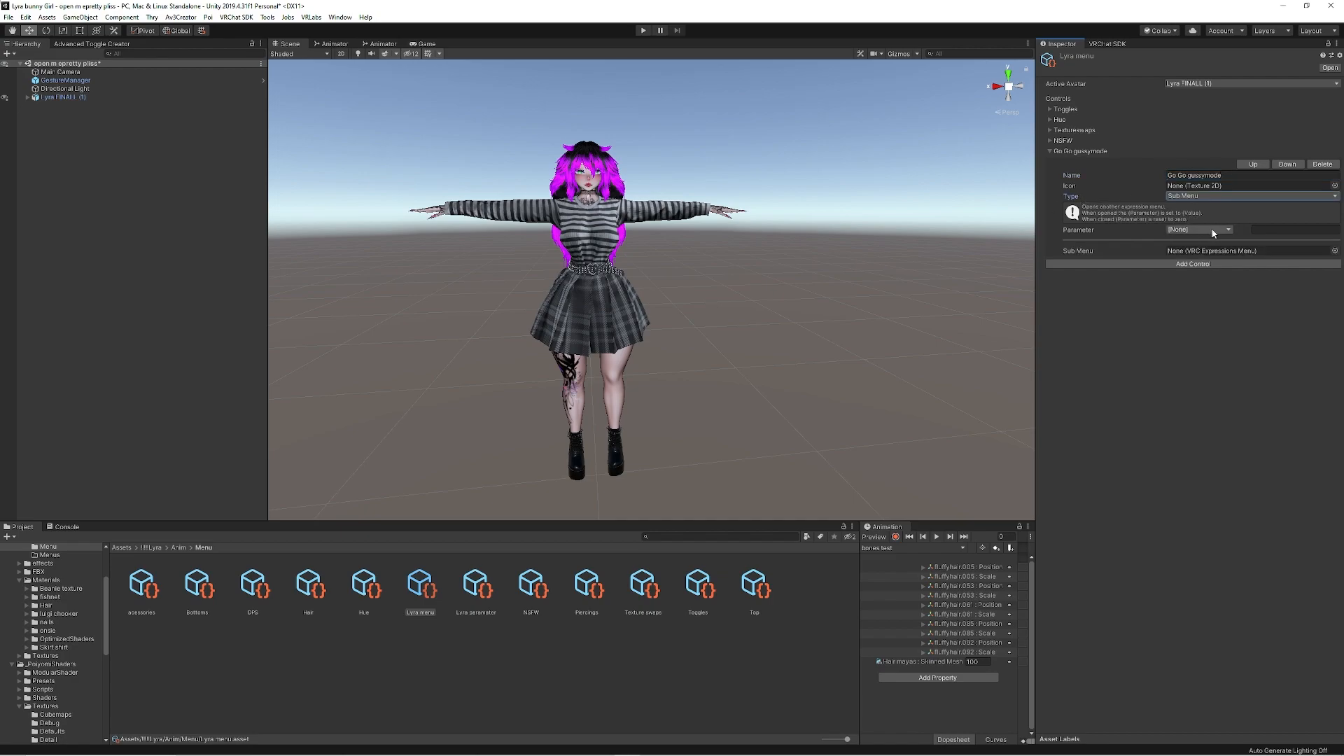
Assign GoAllMenu as the sub menu of the Go Go gussymode control and clear the selection.
left_click(1335, 251)
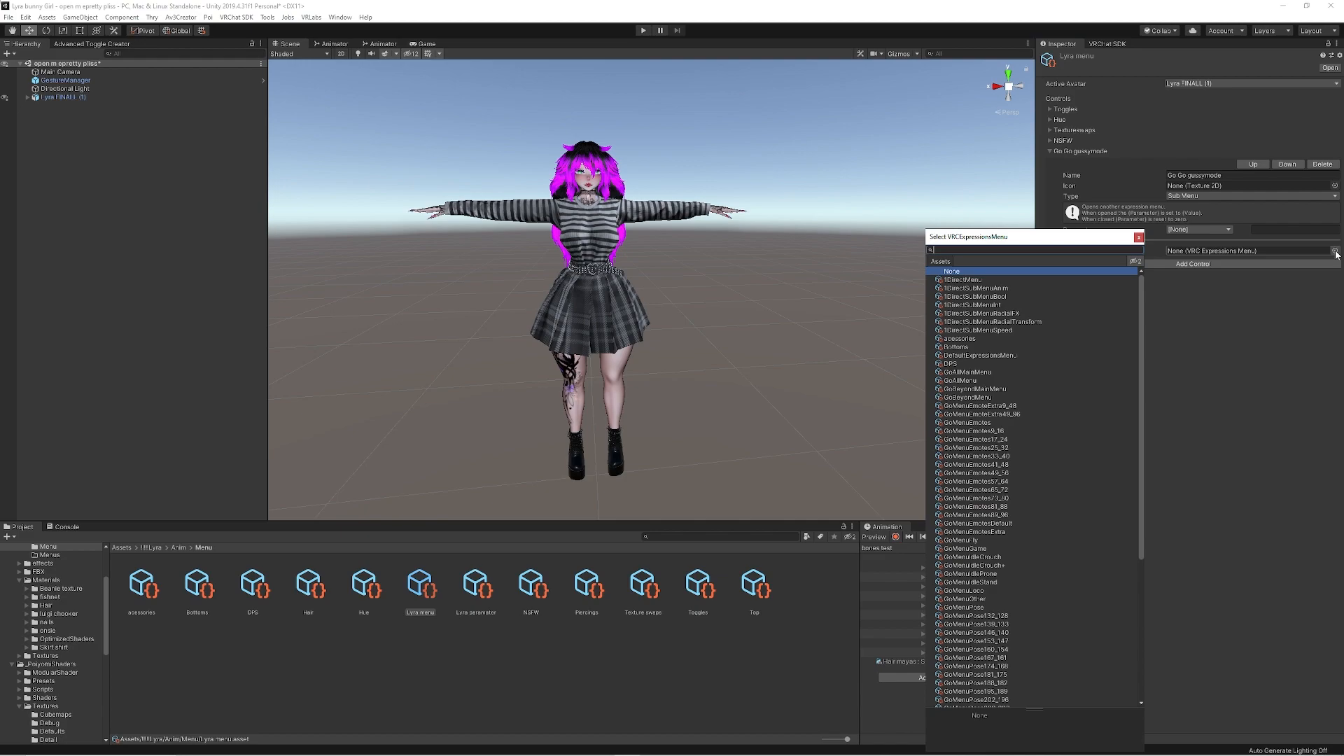
type("go")
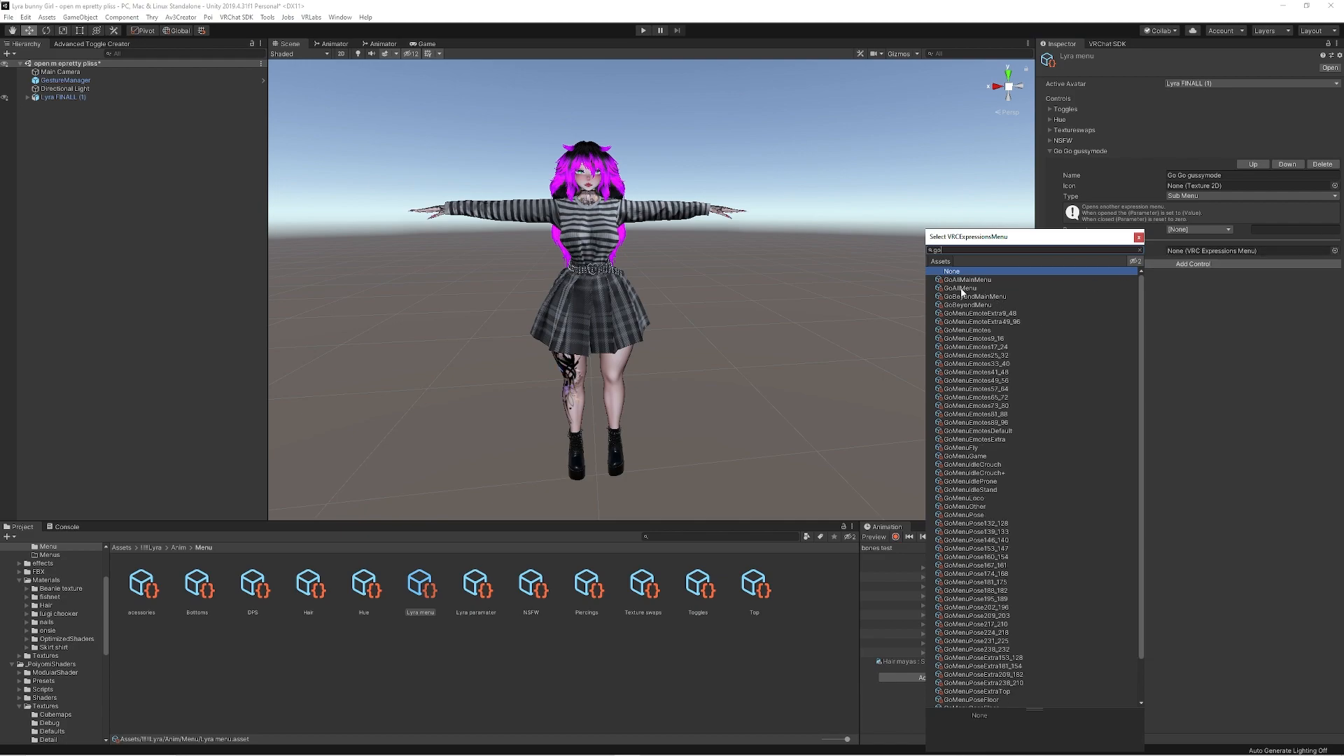
left_click(966, 288)
double_click(965, 287)
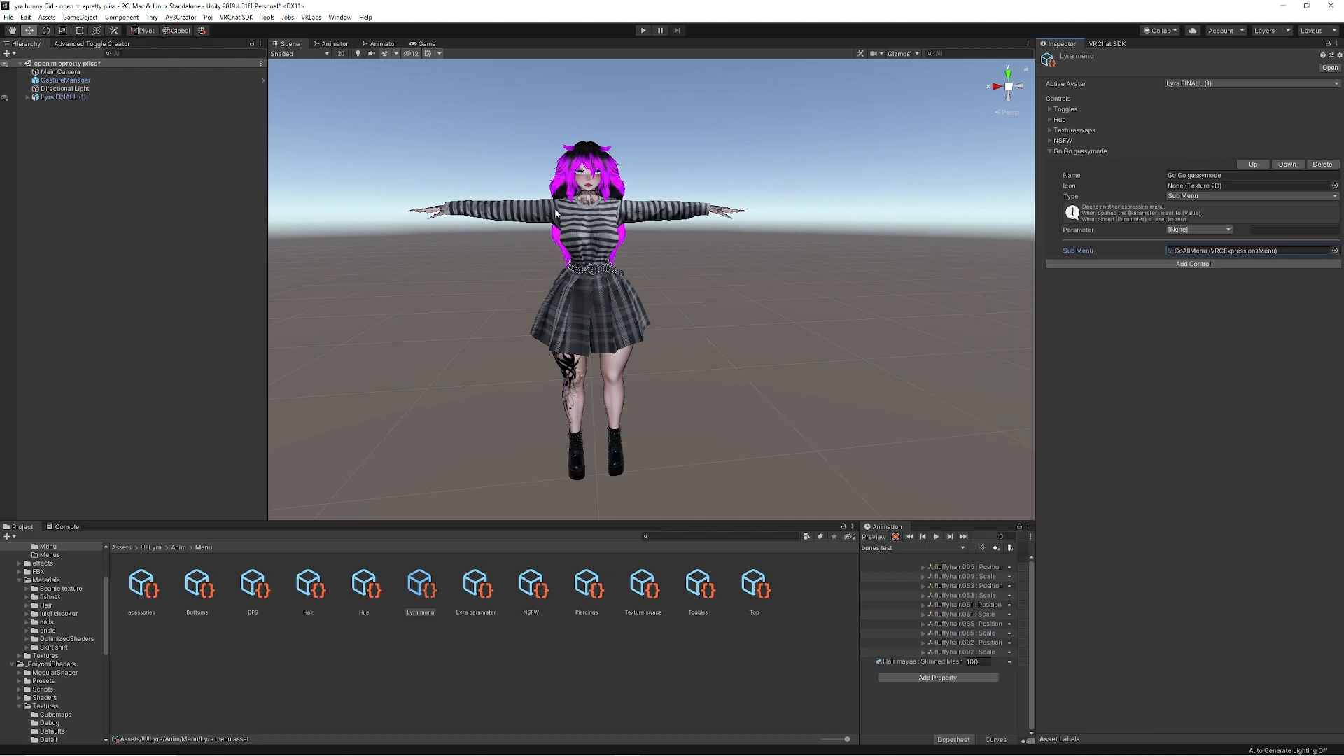
left_click(196, 208)
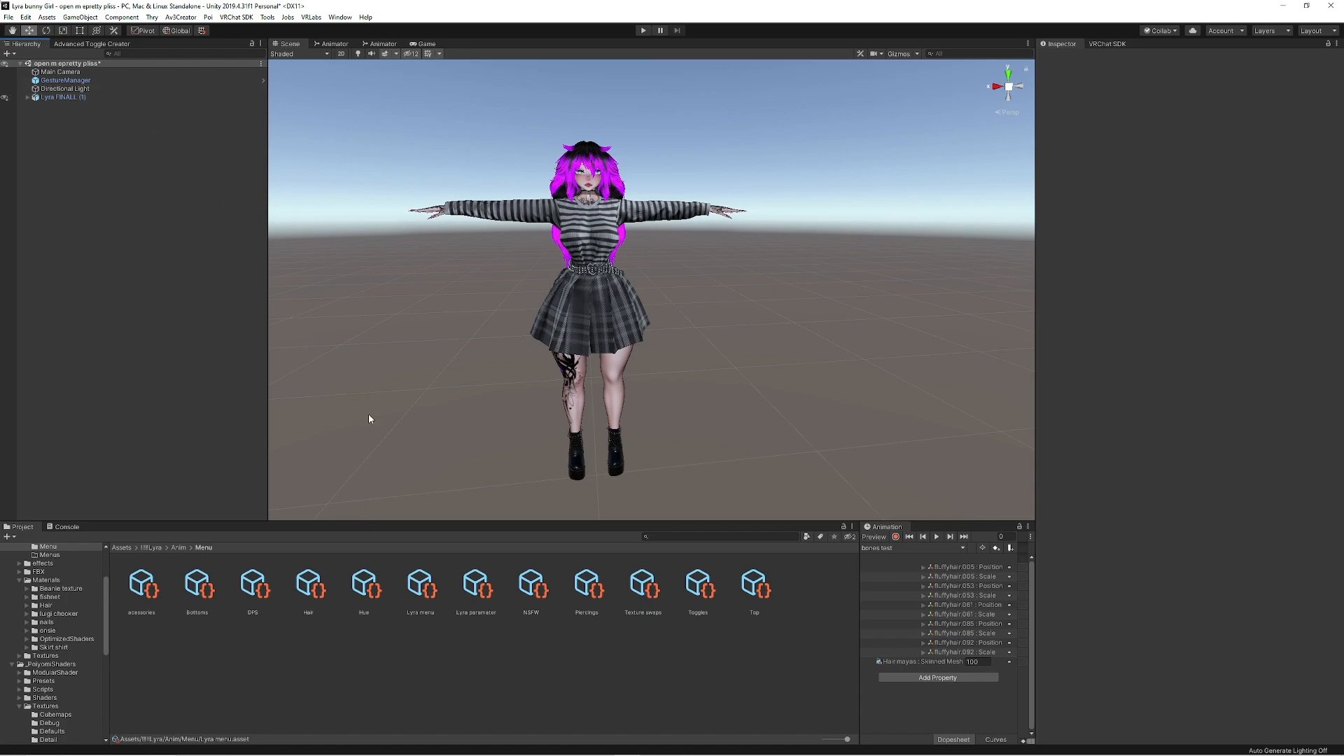
Check the project's package list in Creator Companion for Gesture Manager, then return to Unity.
left_click(577, 744)
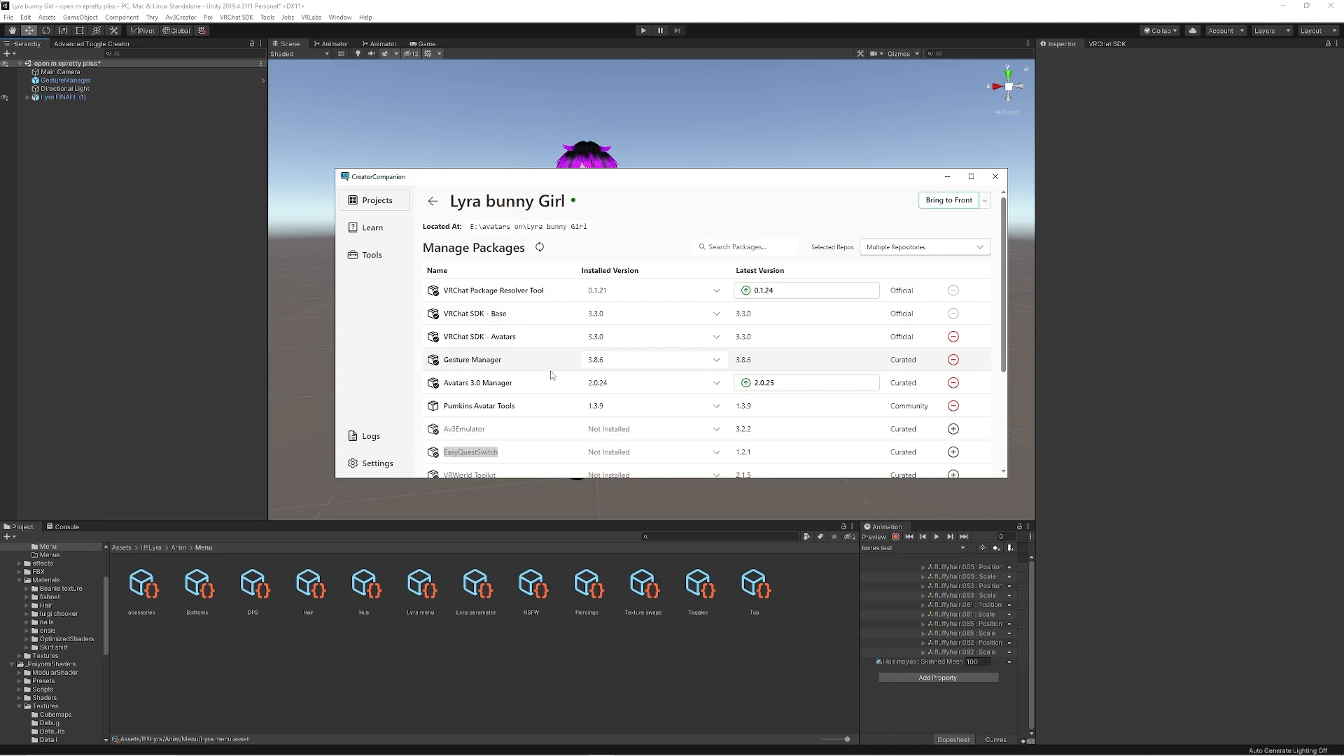
scroll(542, 390, "down", 3)
scroll(553, 387, "up", 3)
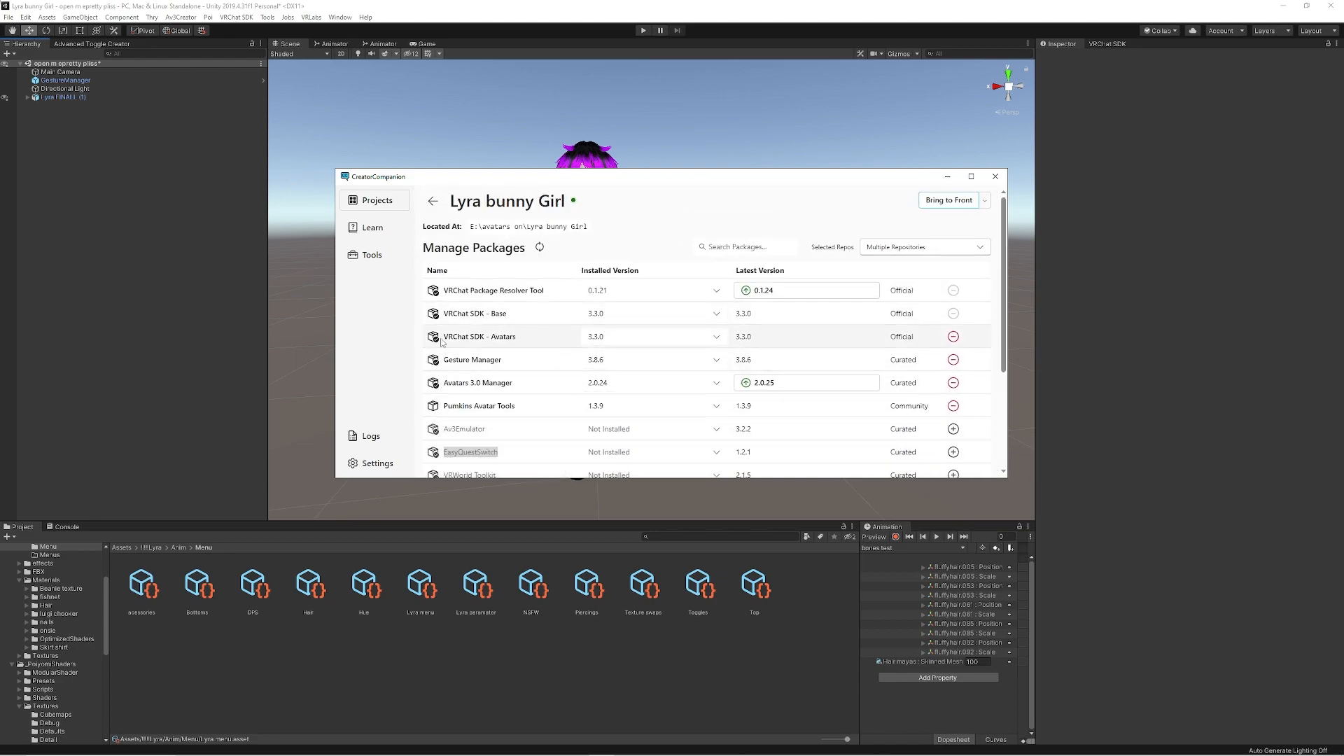
left_click(110, 135)
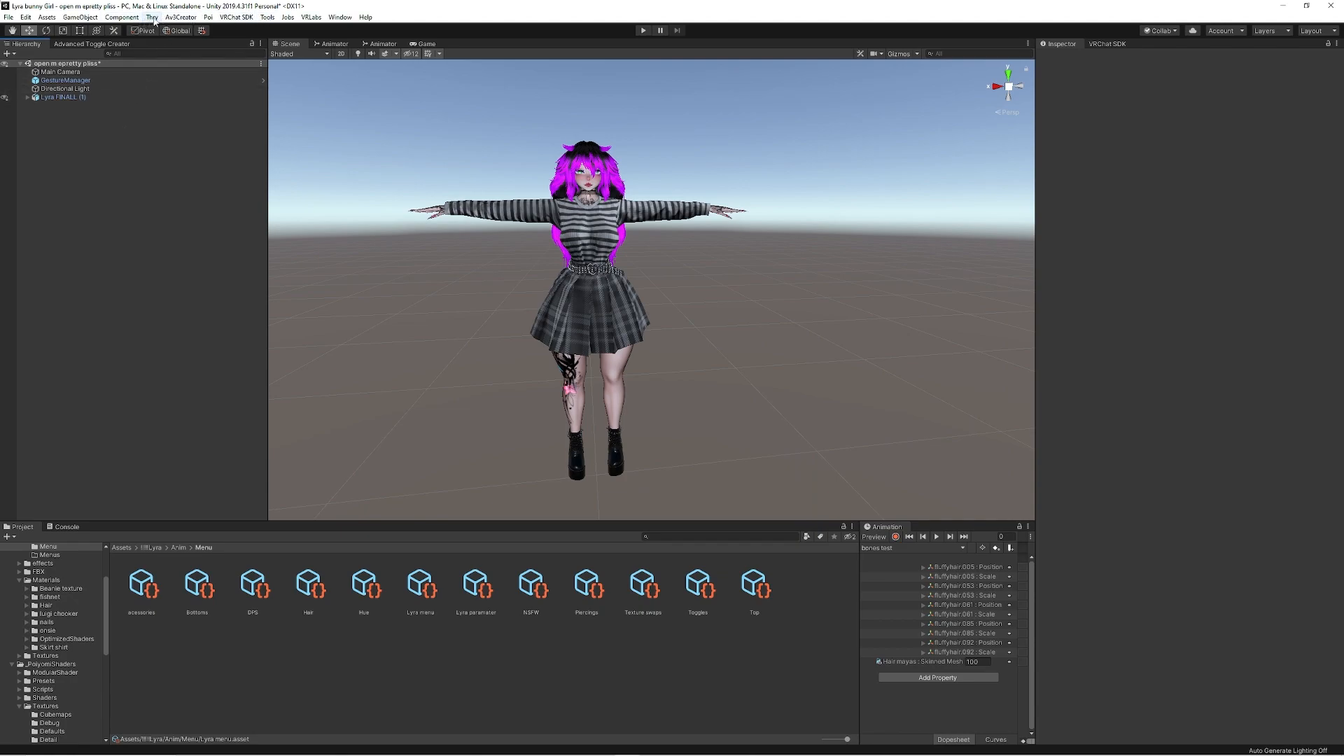
Add a Gesture Manager Emulator to the scene and delete the duplicate GestureManager object.
left_click(273, 19)
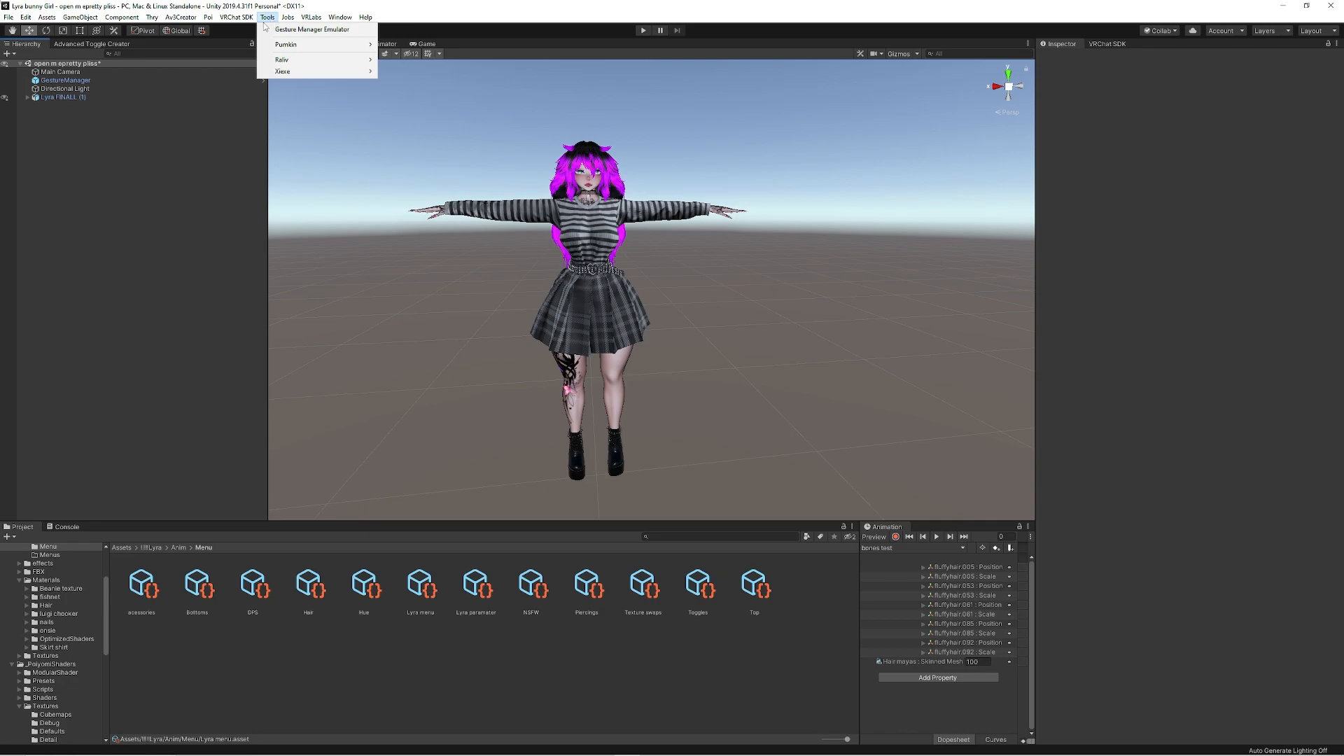
left_click(333, 30)
left_click(53, 82)
left_click(82, 80)
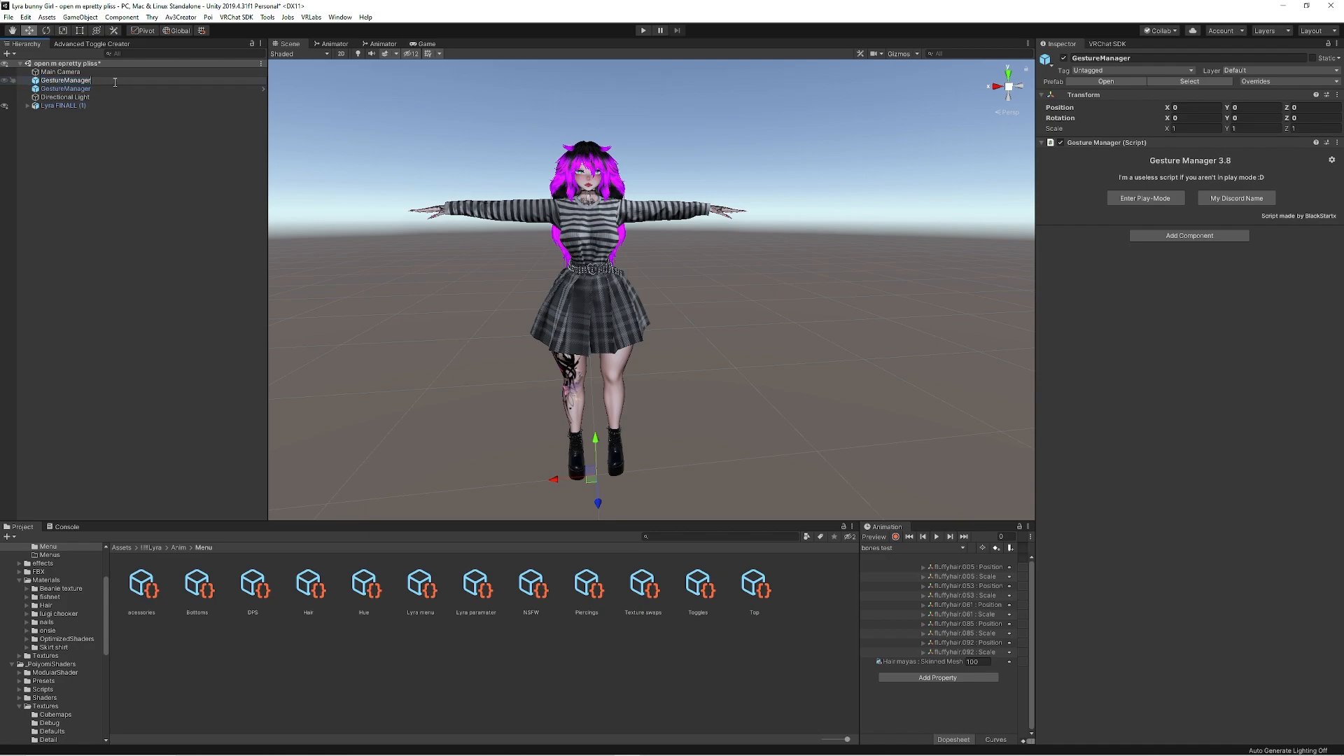
left_click(111, 87)
left_click(110, 81)
key("Delete")
Start play mode with GestureManager selected and show the avatar in the Scene view.
left_click(111, 82)
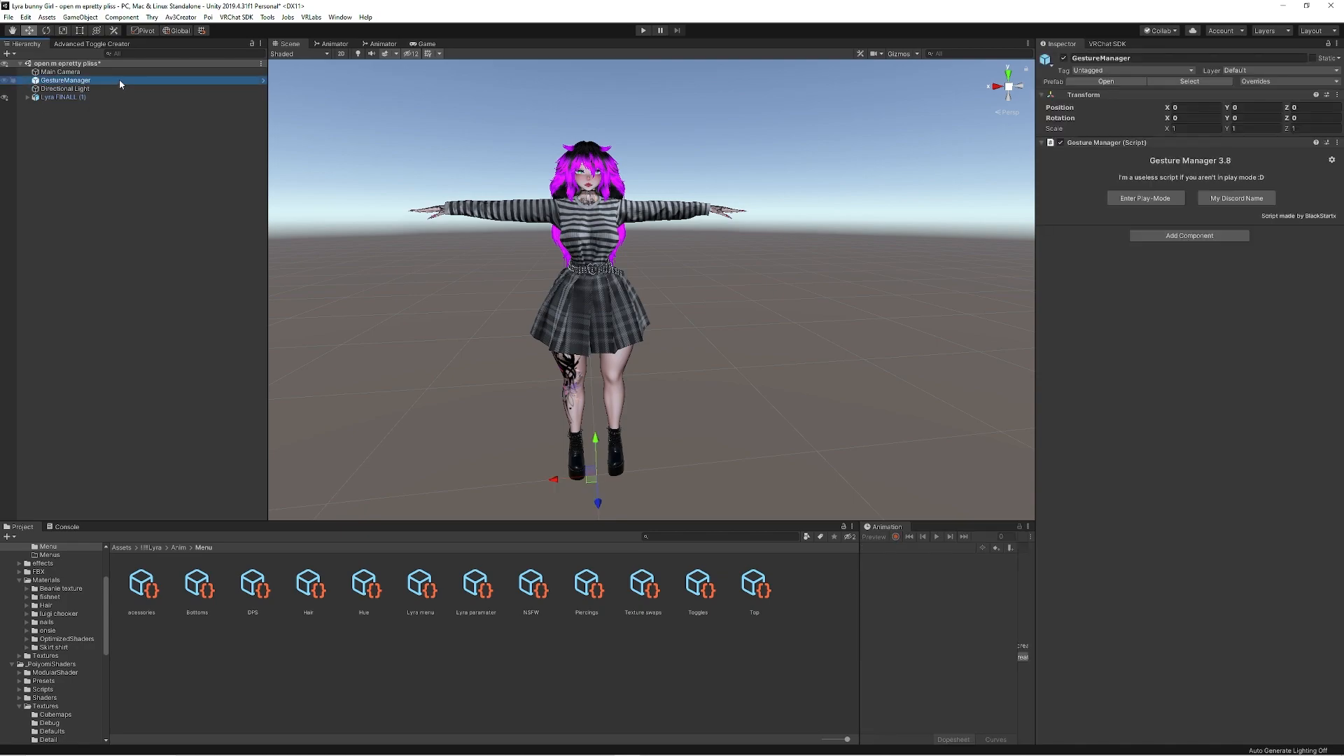
left_click(643, 31)
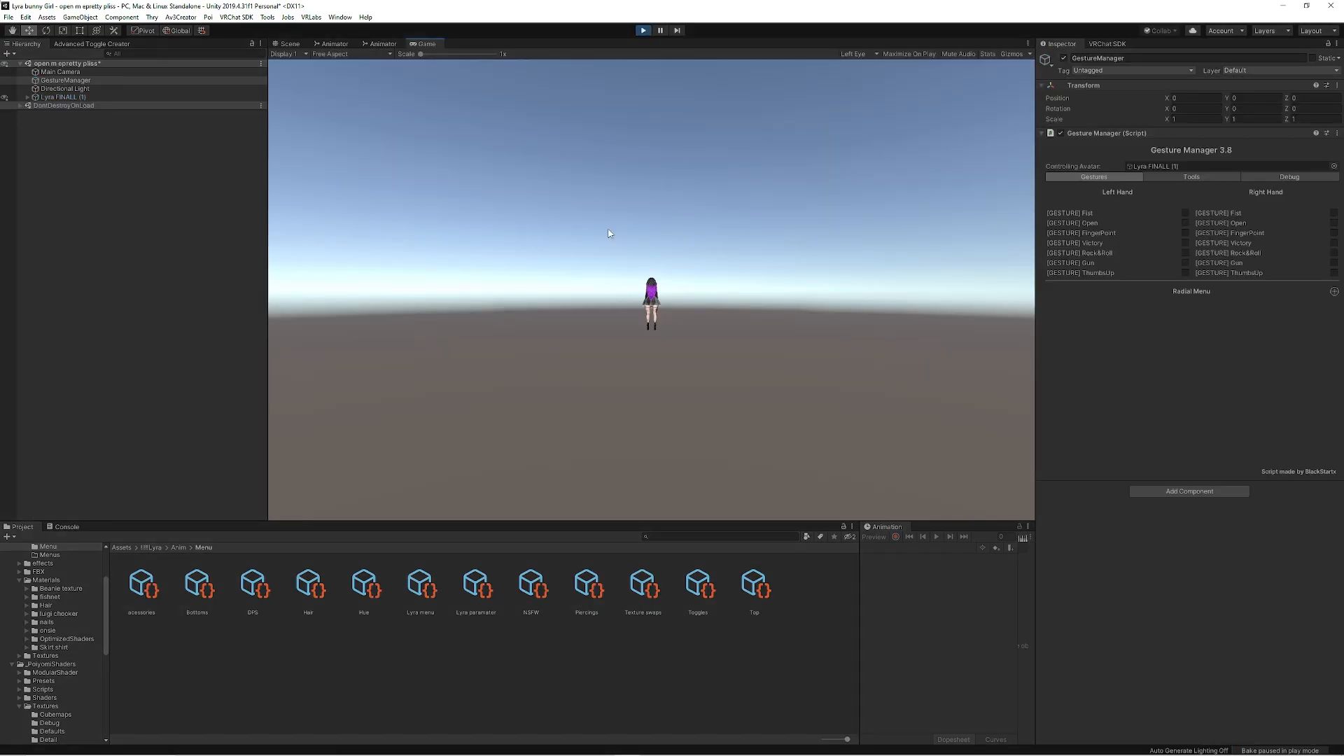
left_click(292, 44)
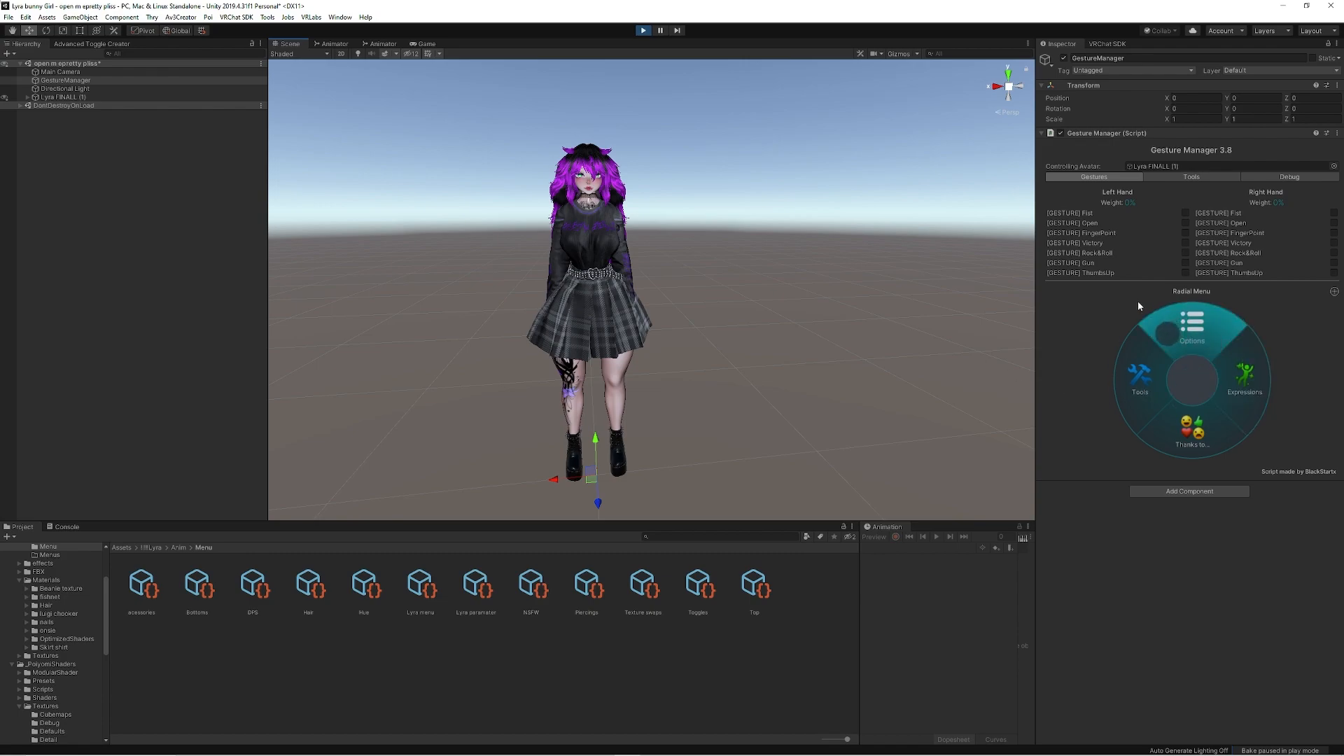
Open the chair-sitting poses through Expressions and Go Go gussymode in the radial menu, and apply the first pose.
left_click(1244, 367)
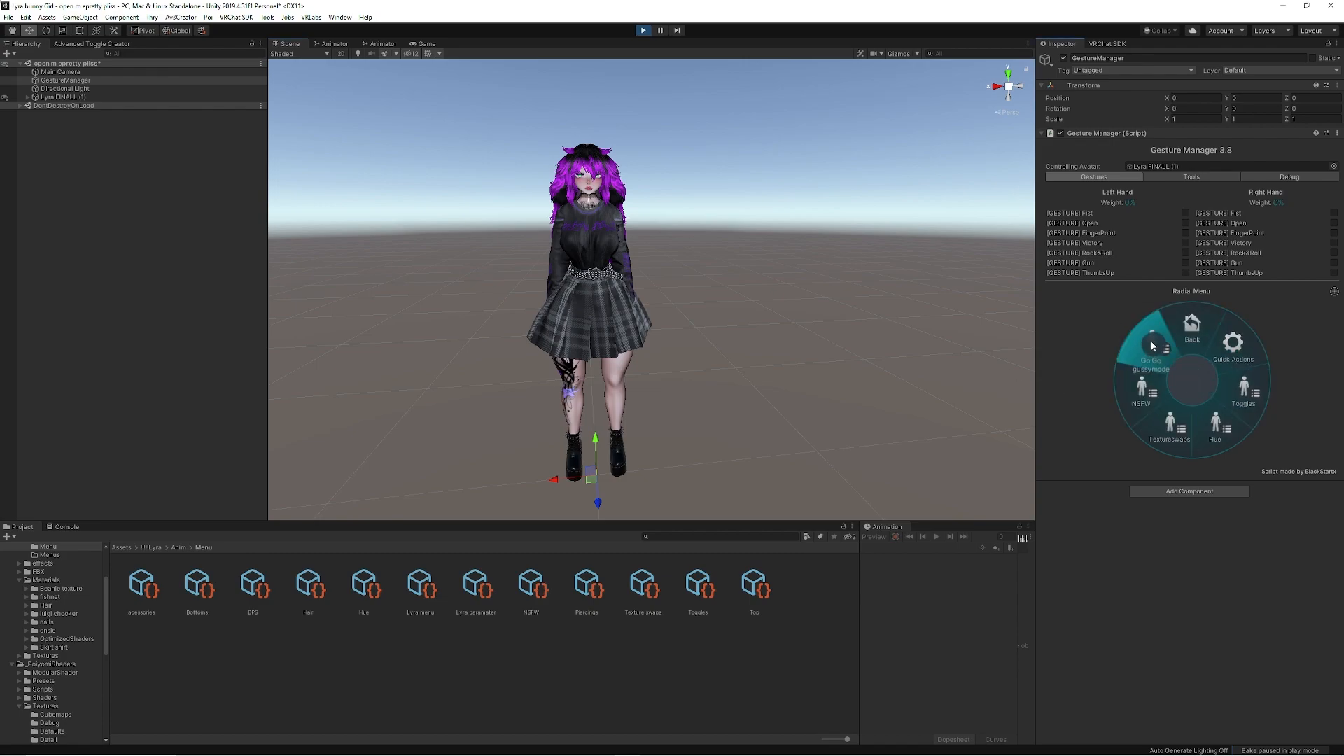
left_click(1240, 393)
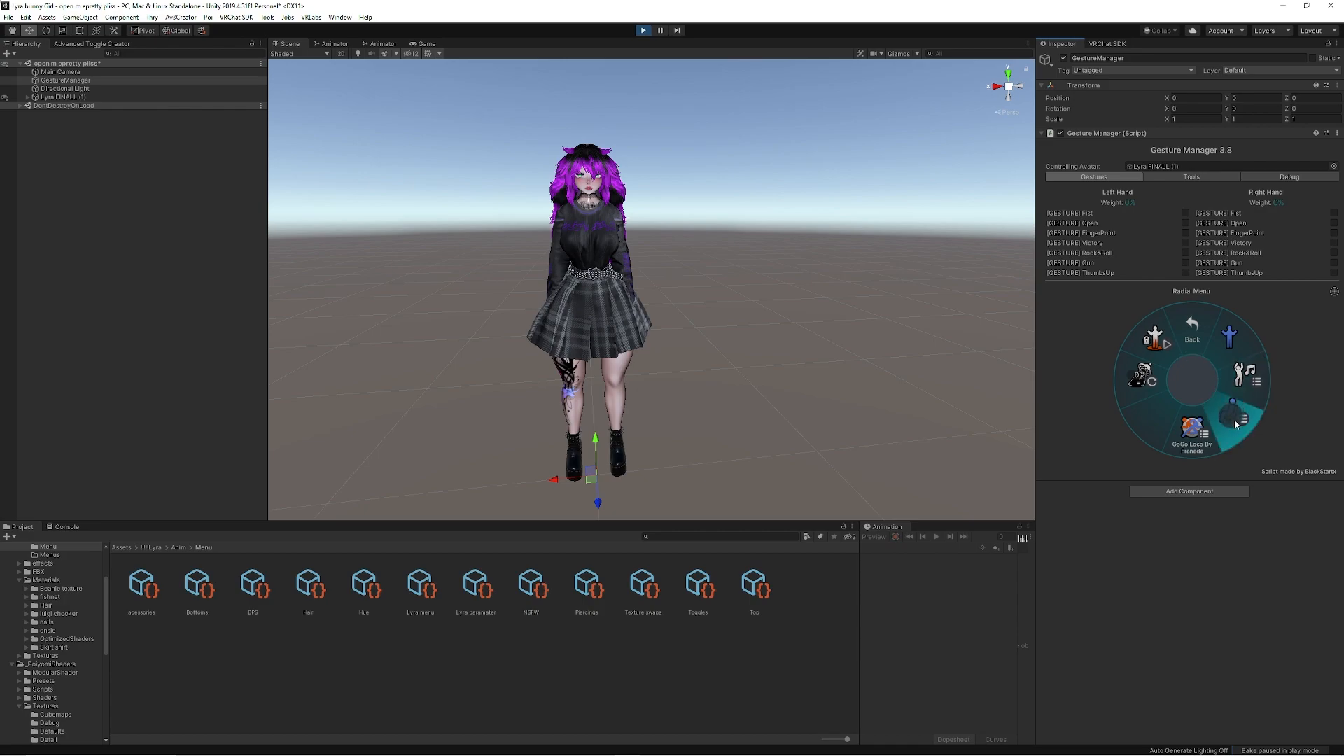
left_click(1234, 421)
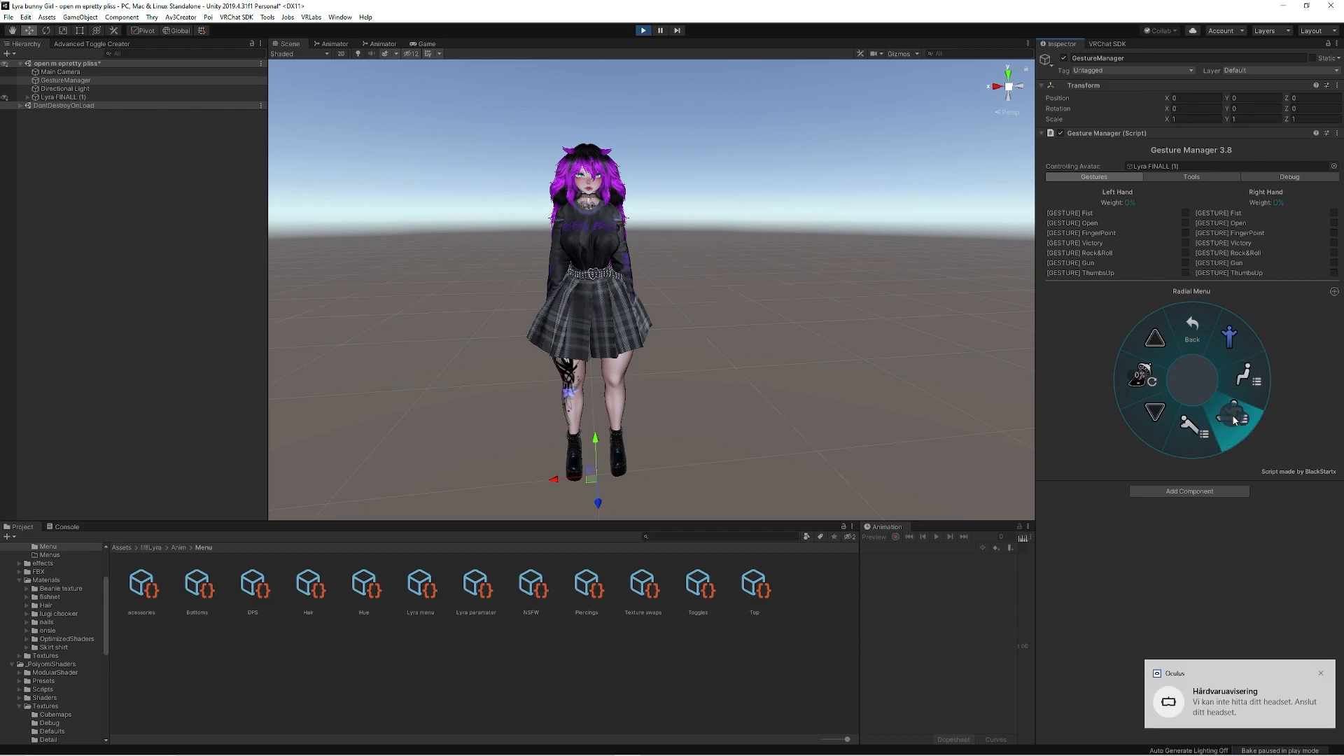
left_click(1248, 374)
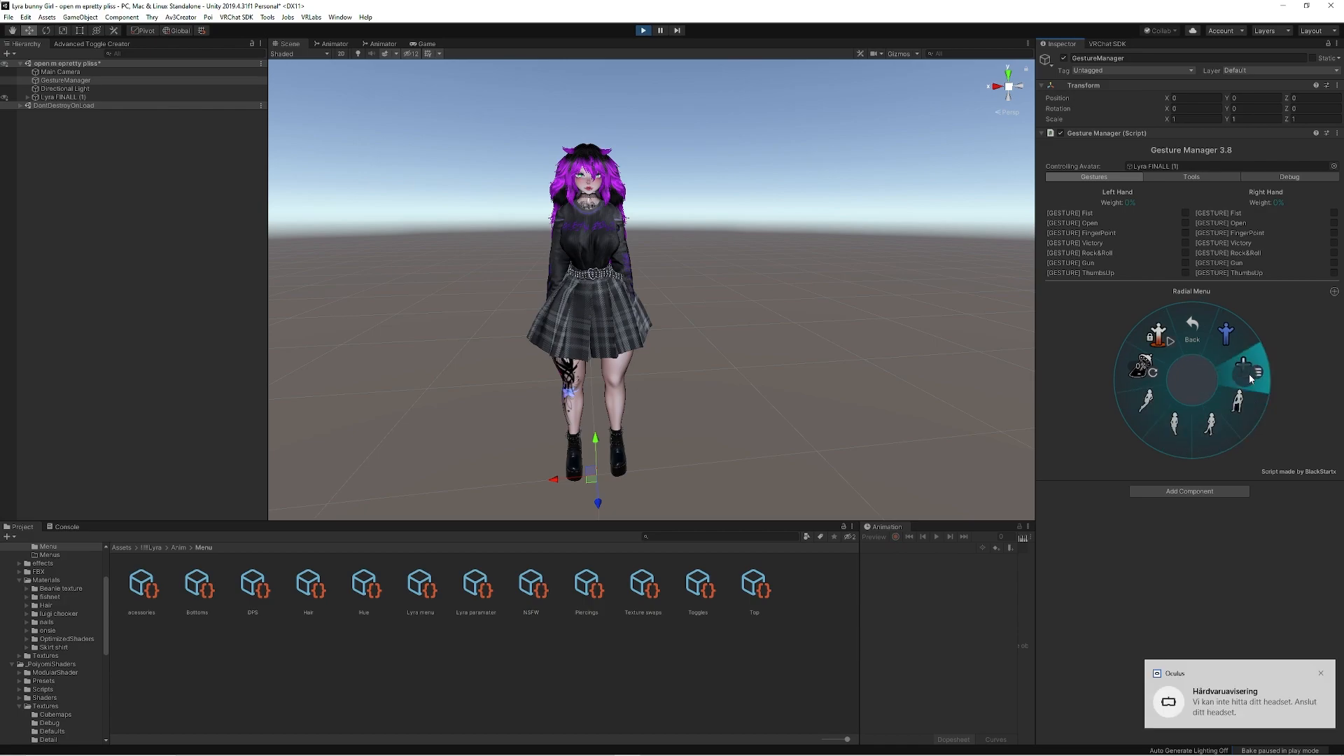
left_click(1245, 406)
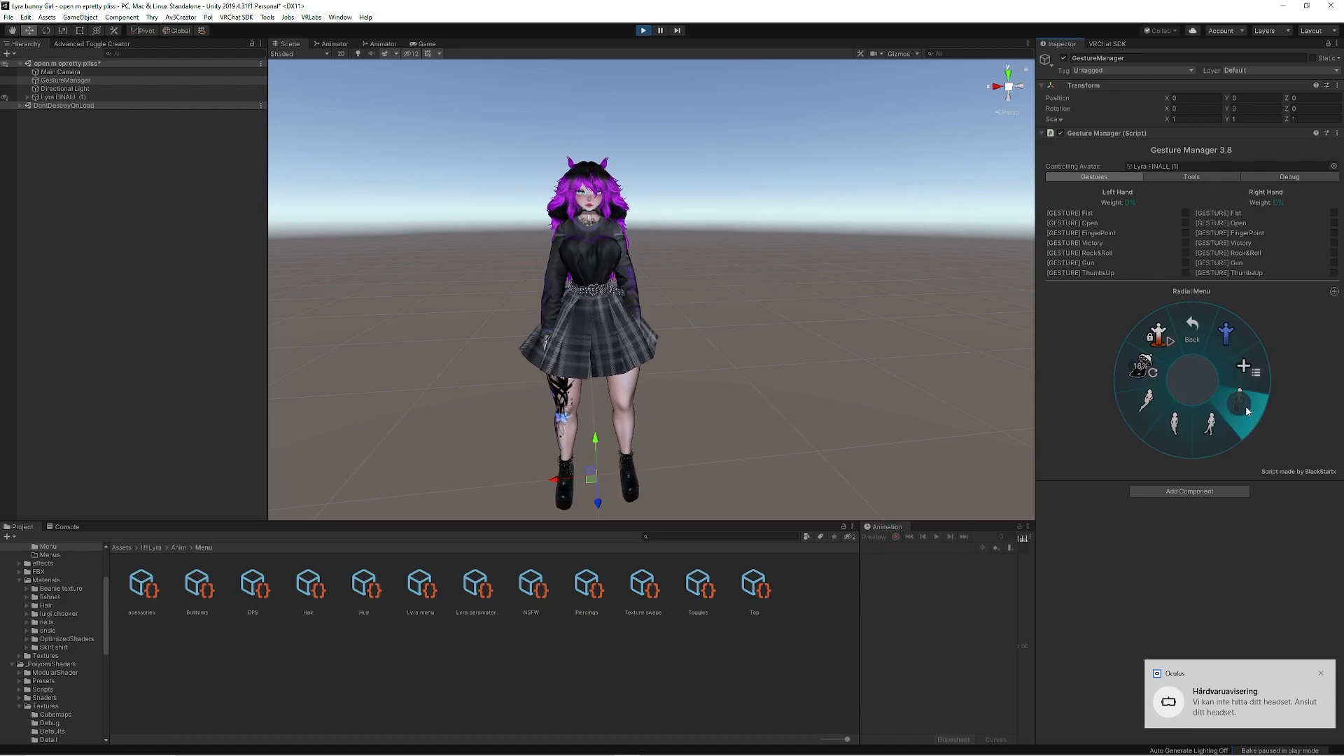
Apply another chair-sitting pose from the radial menu and inspect the avatar from several angles.
left_click_drag(832, 356, 582, 363, "alt")
left_click(1211, 437)
right_click_drag(770, 405, 840, 382)
key("a")
key("w")
key("a")
key("w")
key("s")
key("s")
left_click_drag(726, 438, 665, 340)
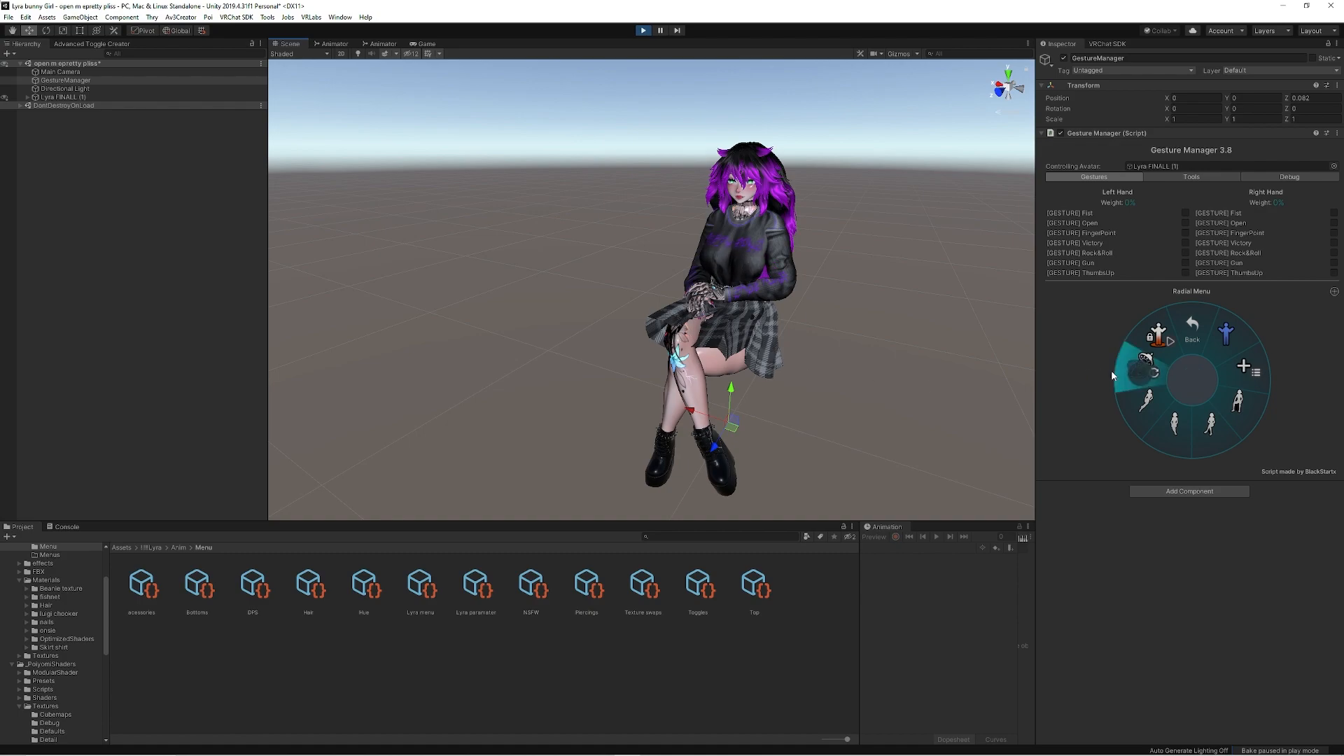
Apply the reclining pose and raise the avatar with the height dial to about 34%.
left_click(1144, 410)
right_click_drag(807, 346, 932, 344)
key("a")
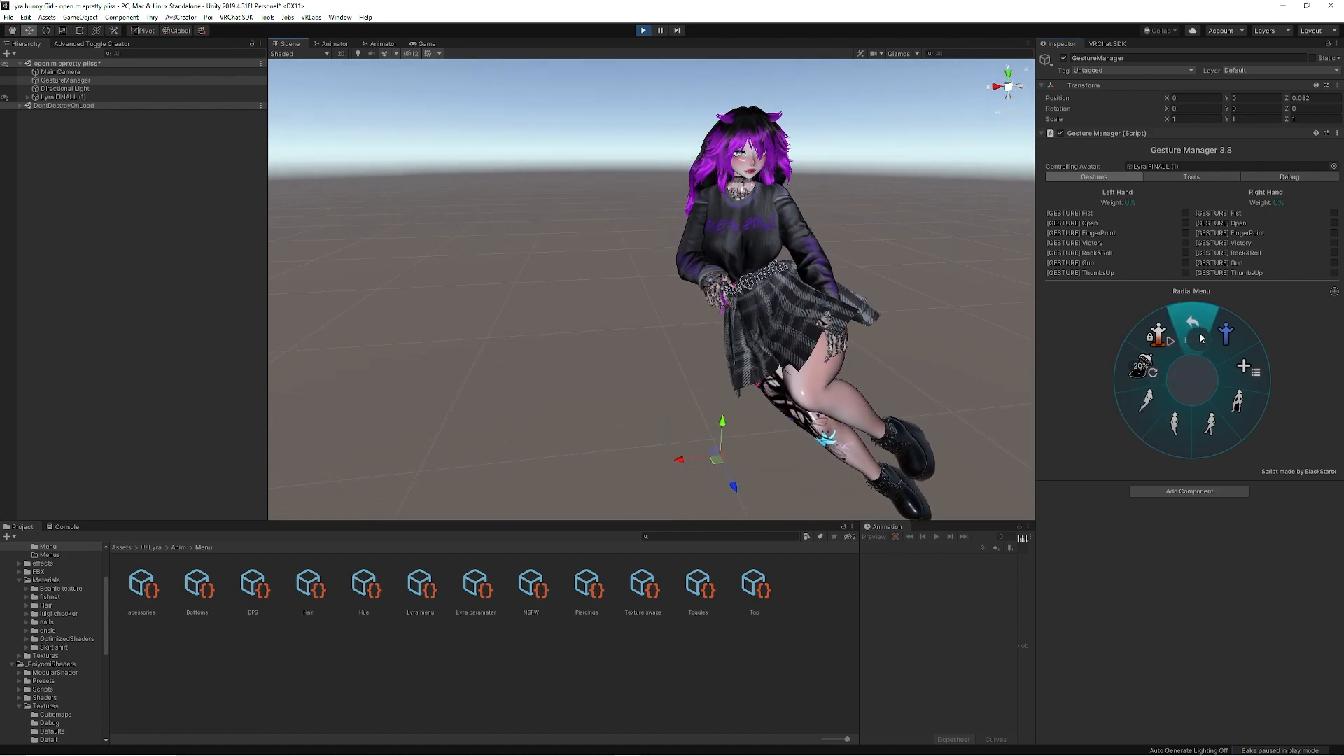
left_click(1148, 366)
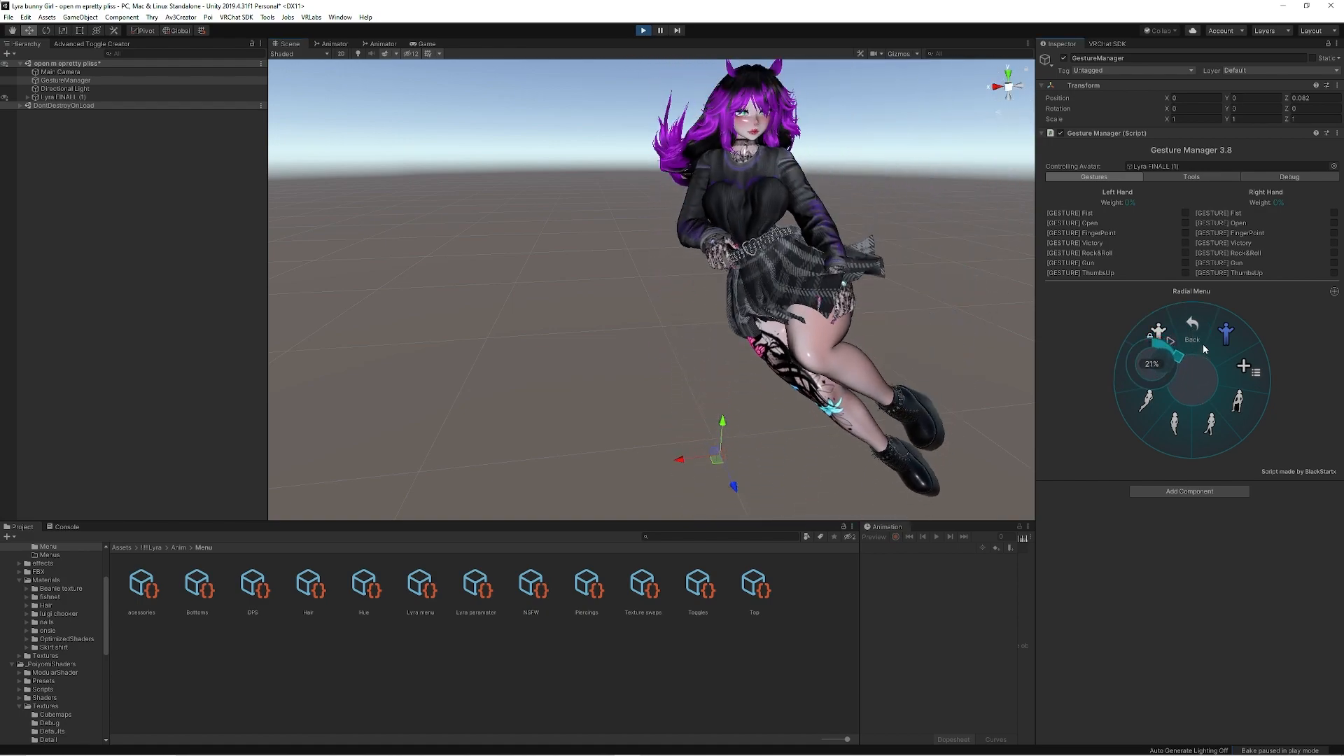
left_click(1096, 380)
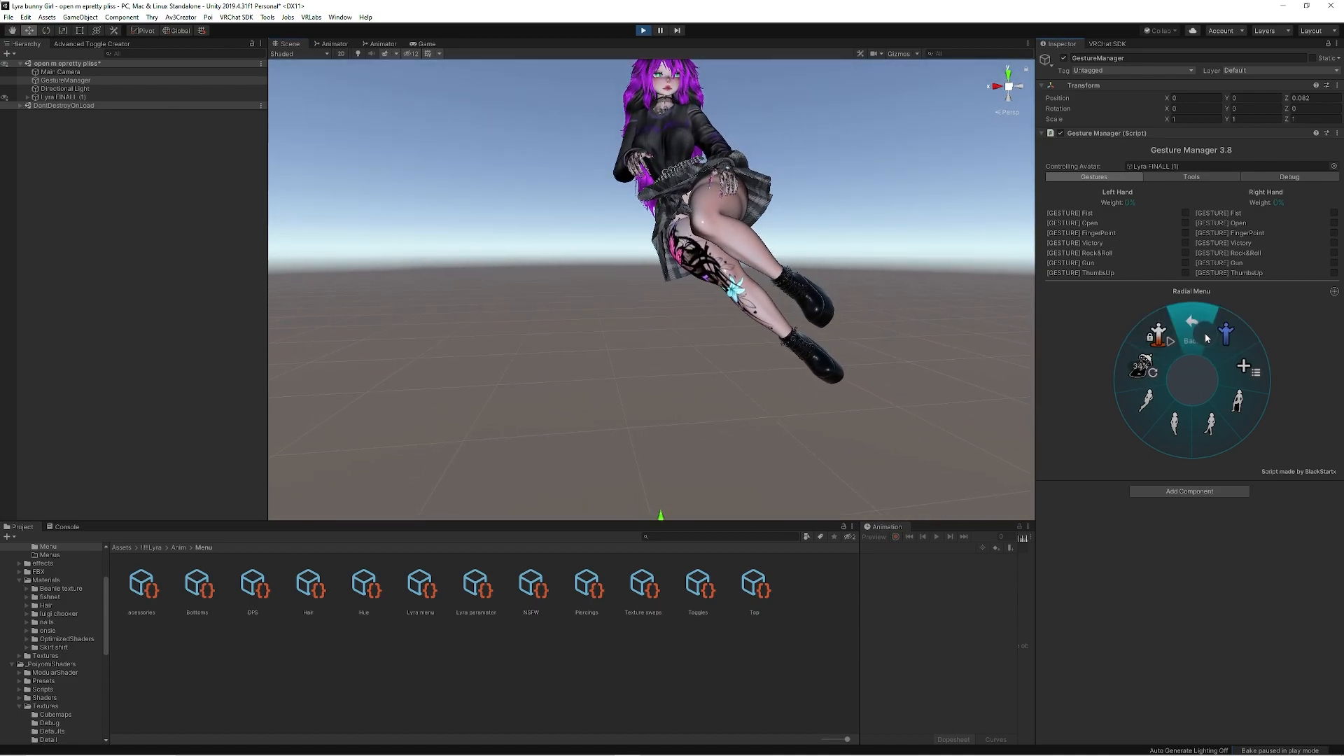
Preview several kneeling and floor-sitting poses from the ground-pose submenu and try its pose adjustment dial.
left_click(1231, 401)
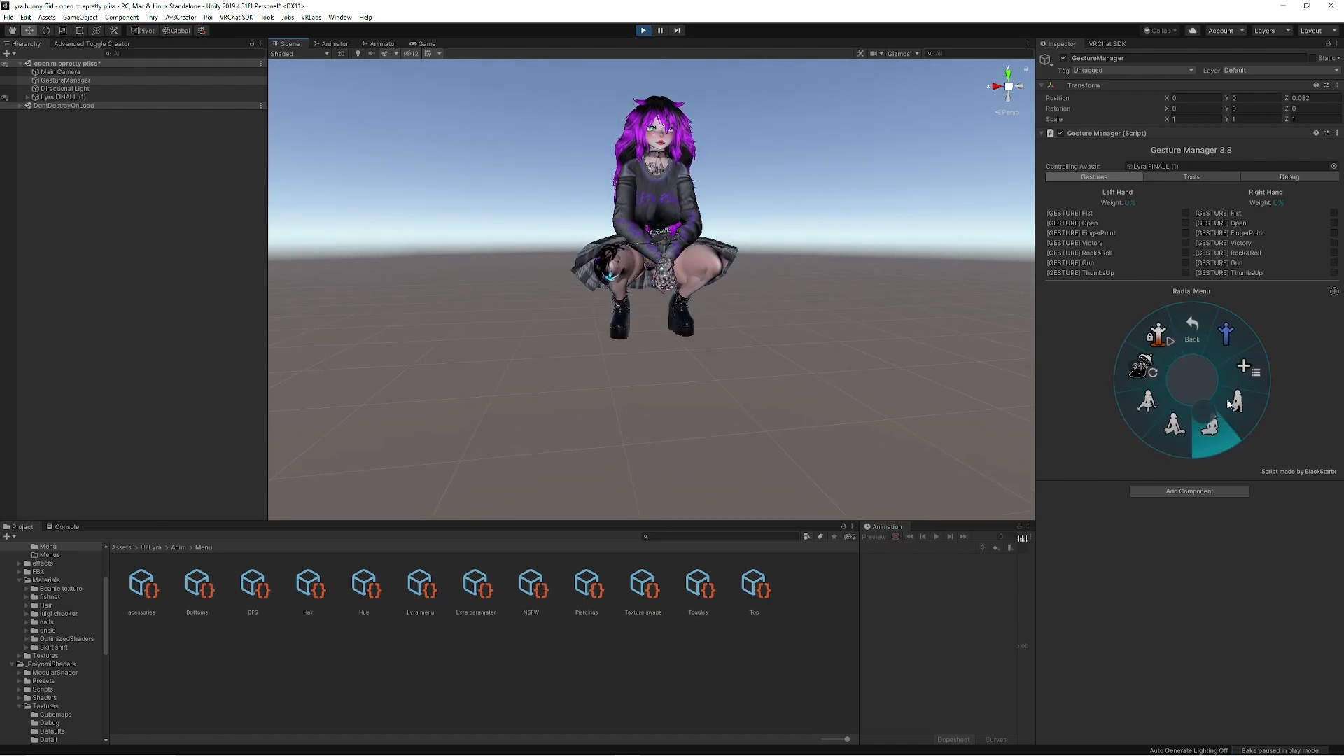
left_click(1239, 375)
left_click(1229, 398)
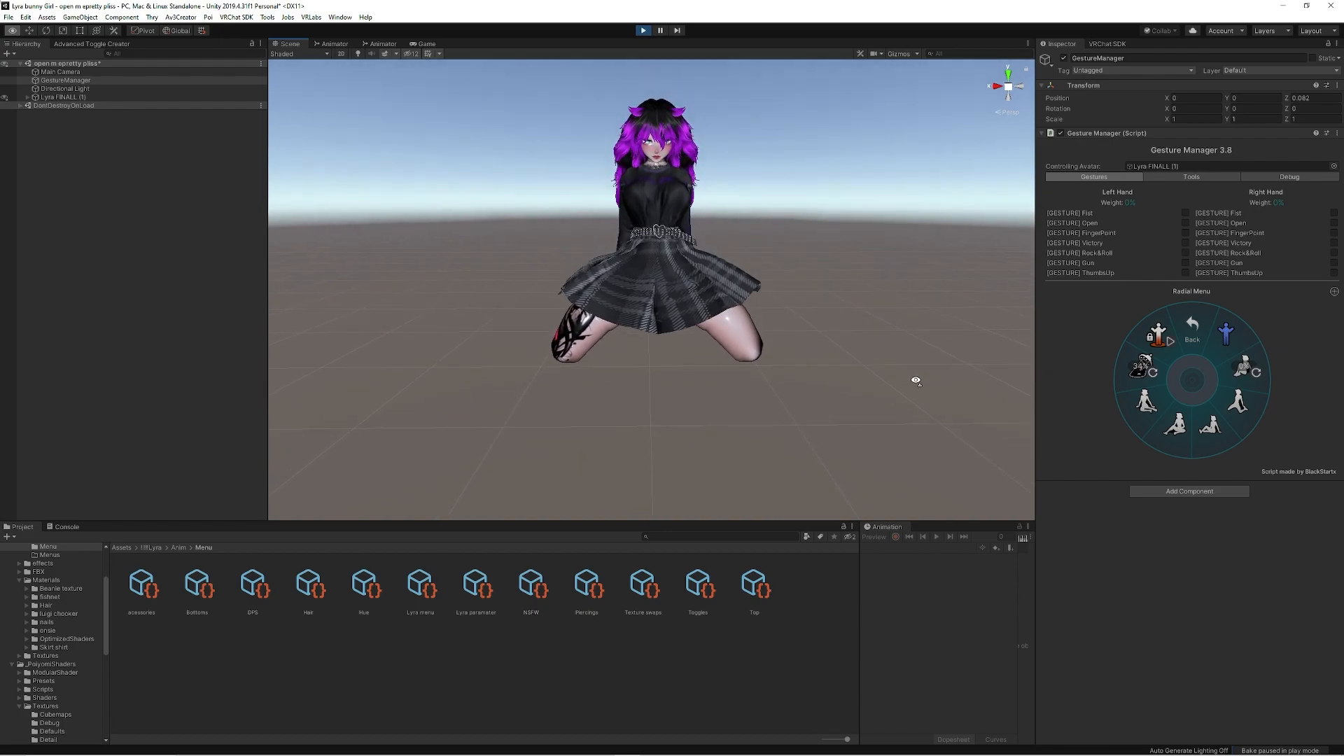
left_click(1168, 428)
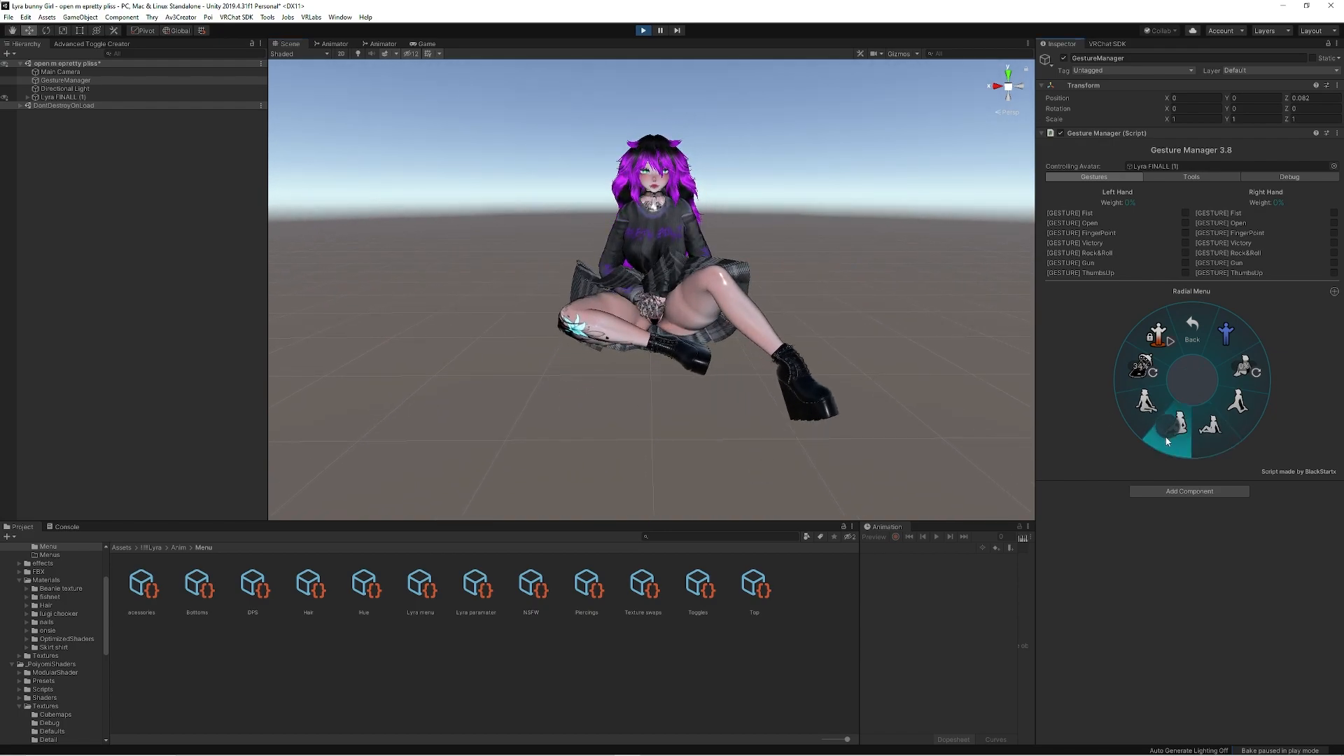
left_click(1143, 405)
left_click(1264, 378)
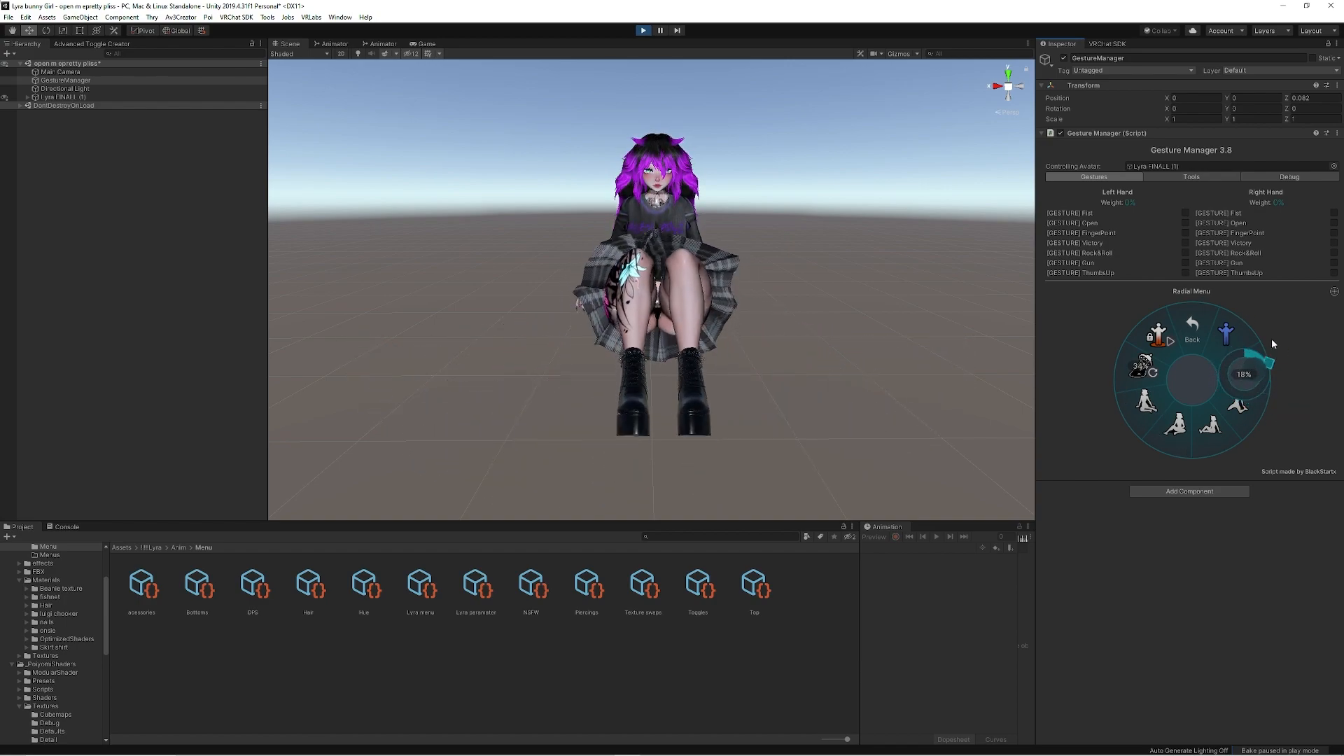
left_click(1192, 328)
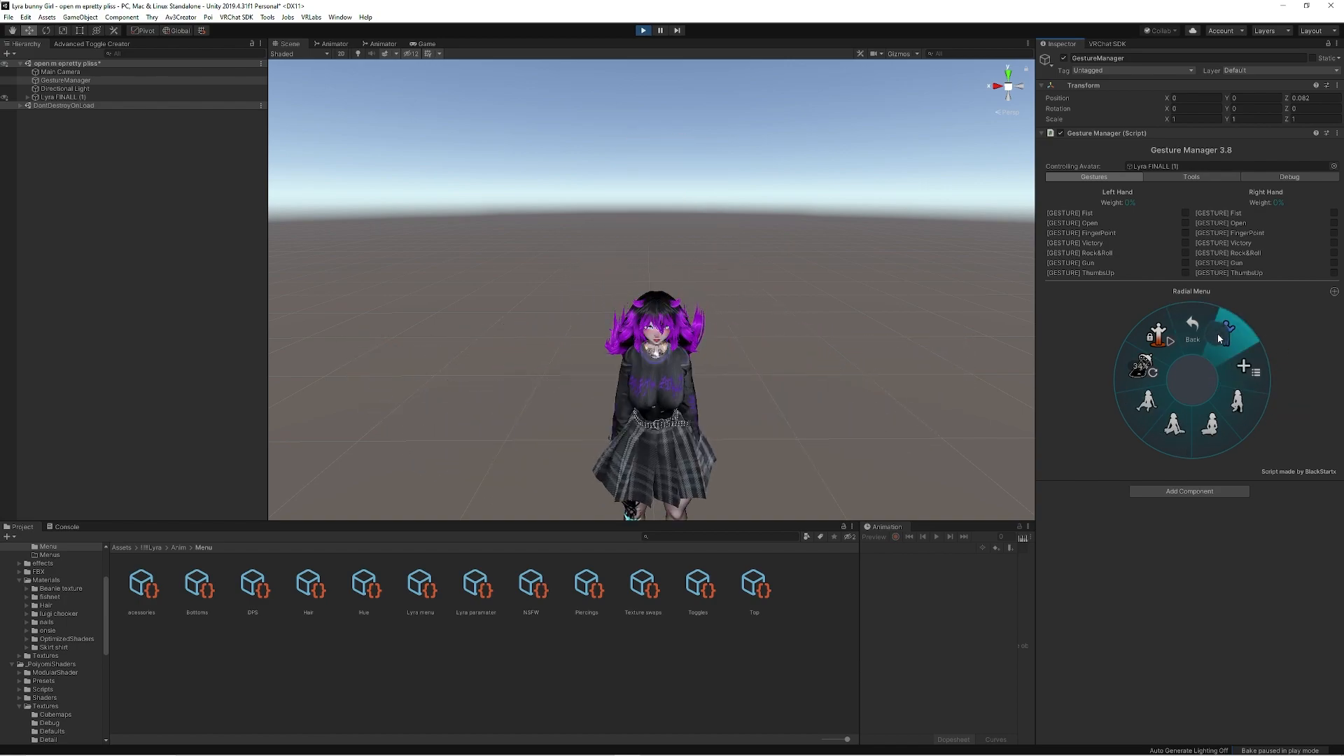
Bring the whole avatar back into view and exit play mode.
right_click_drag(840, 334, 842, 333)
key("q")
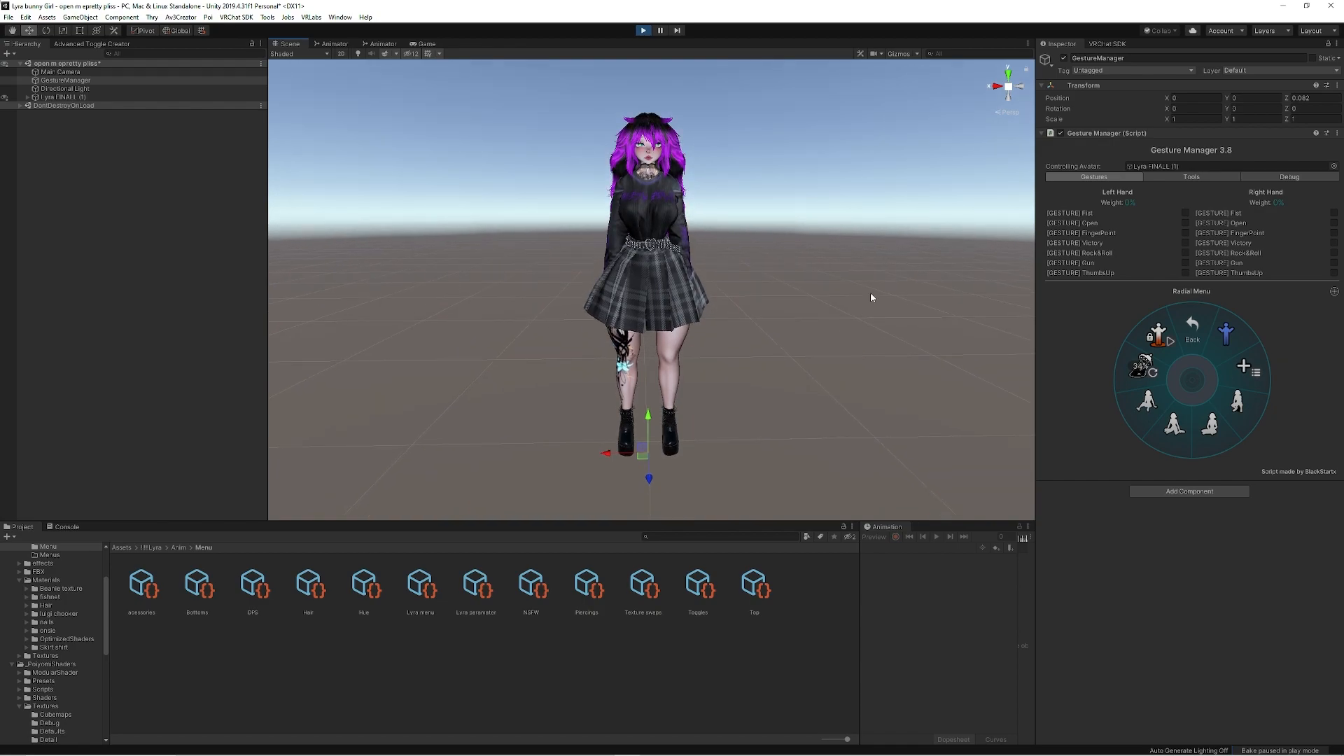
left_click(644, 31)
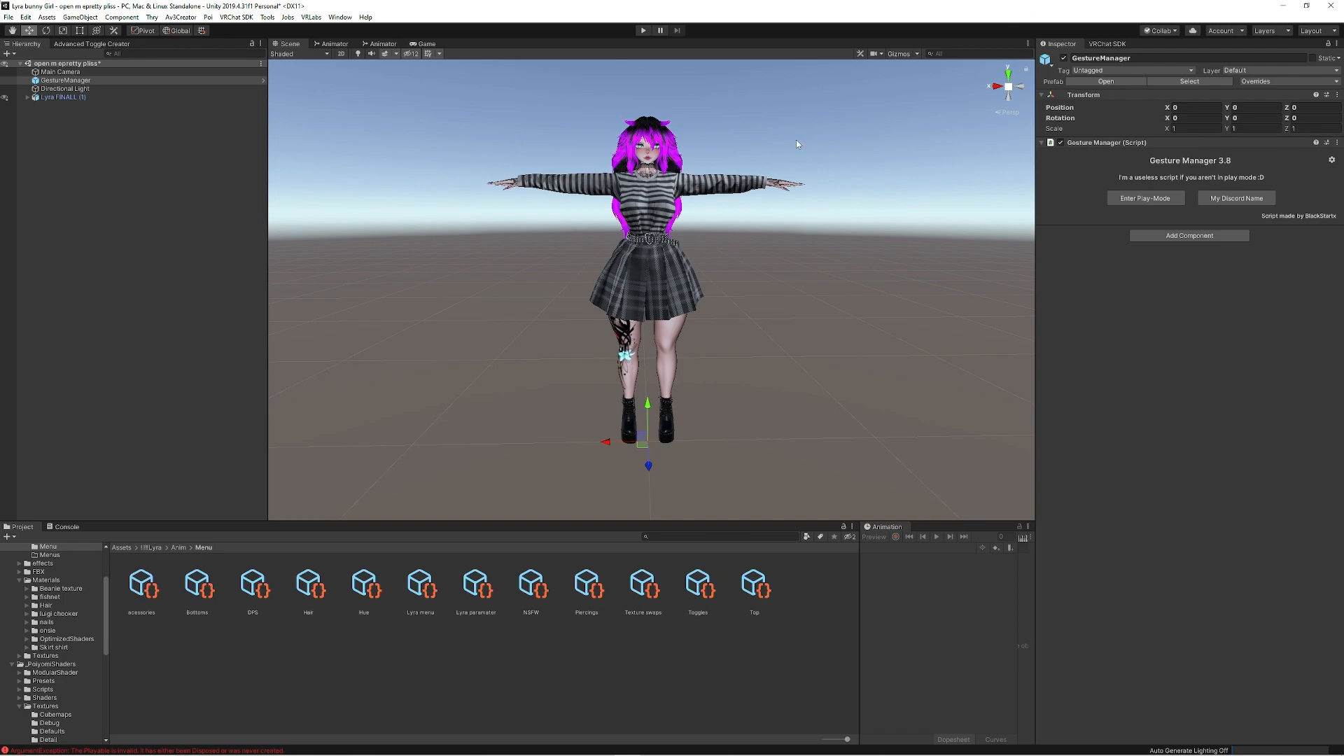
Sign in to the VRChat SDK with the account username and password, and review the avatar's validations in the Builder.
left_click(1109, 44)
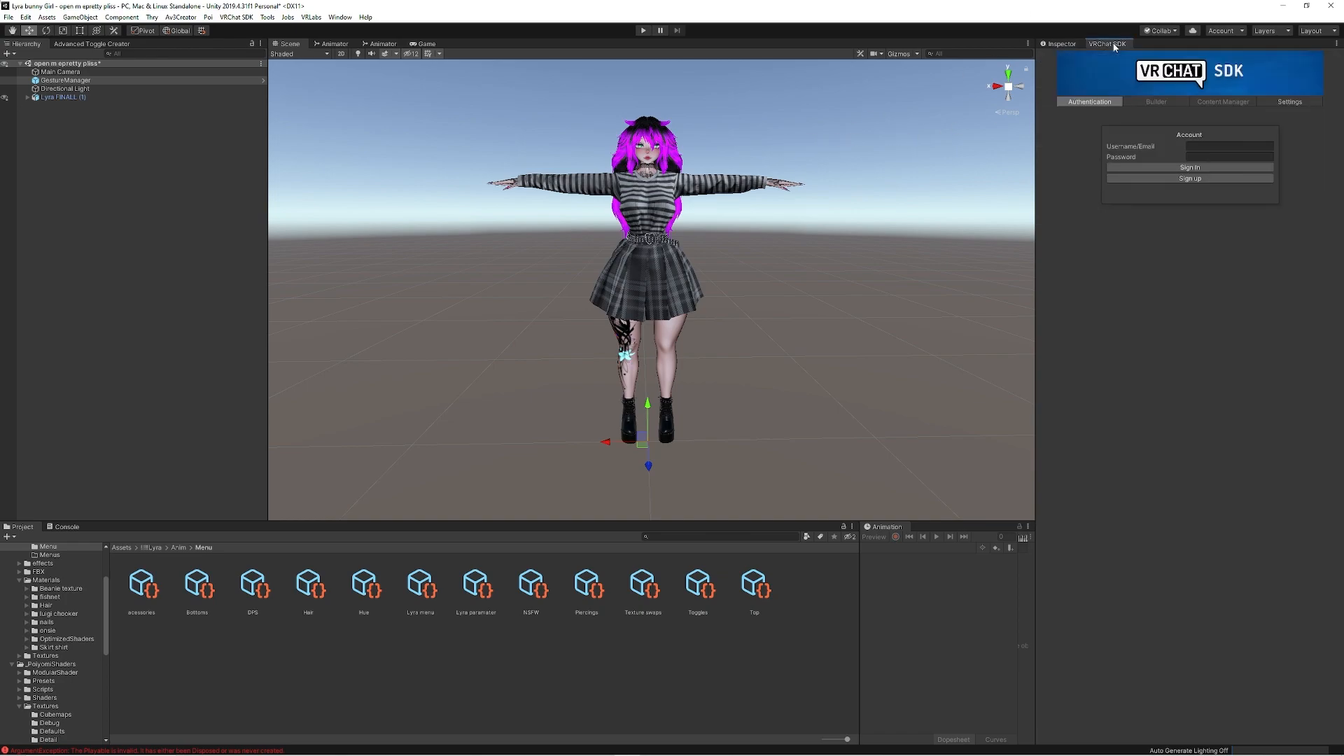
left_click(1208, 147)
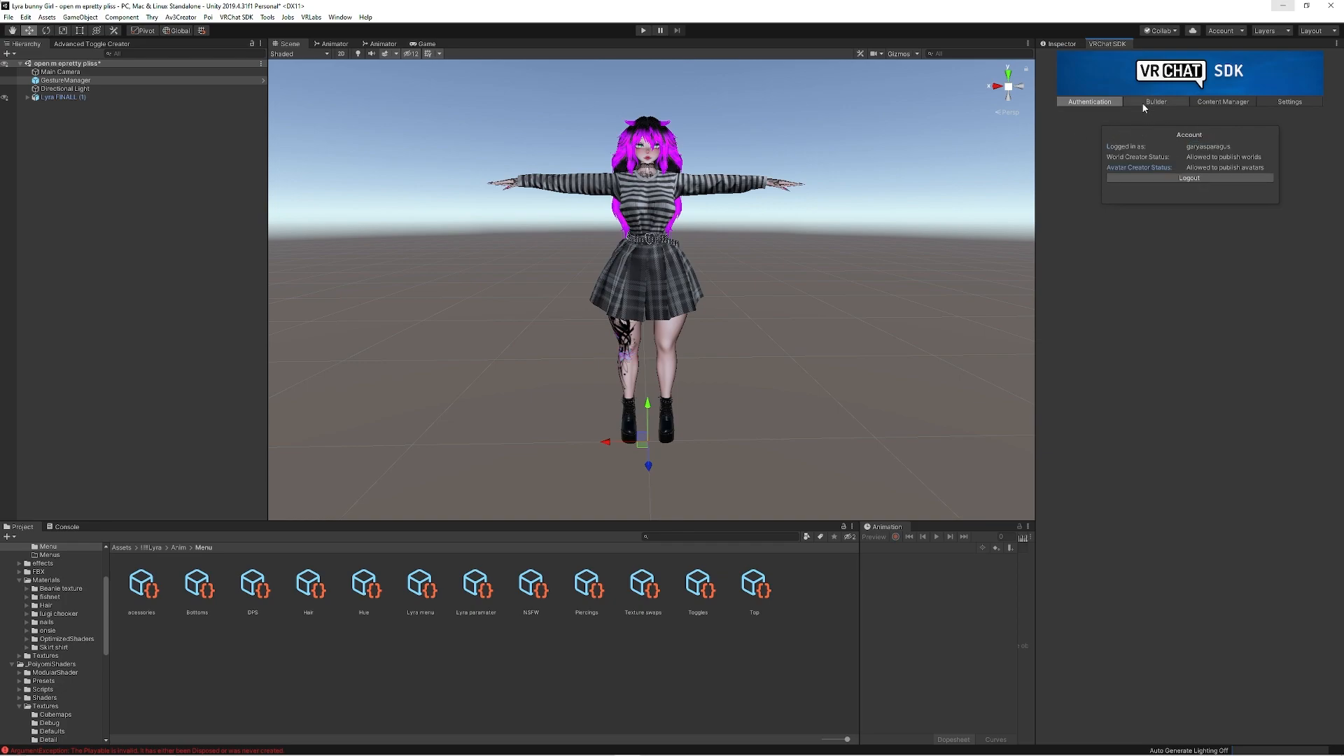
left_click(1151, 102)
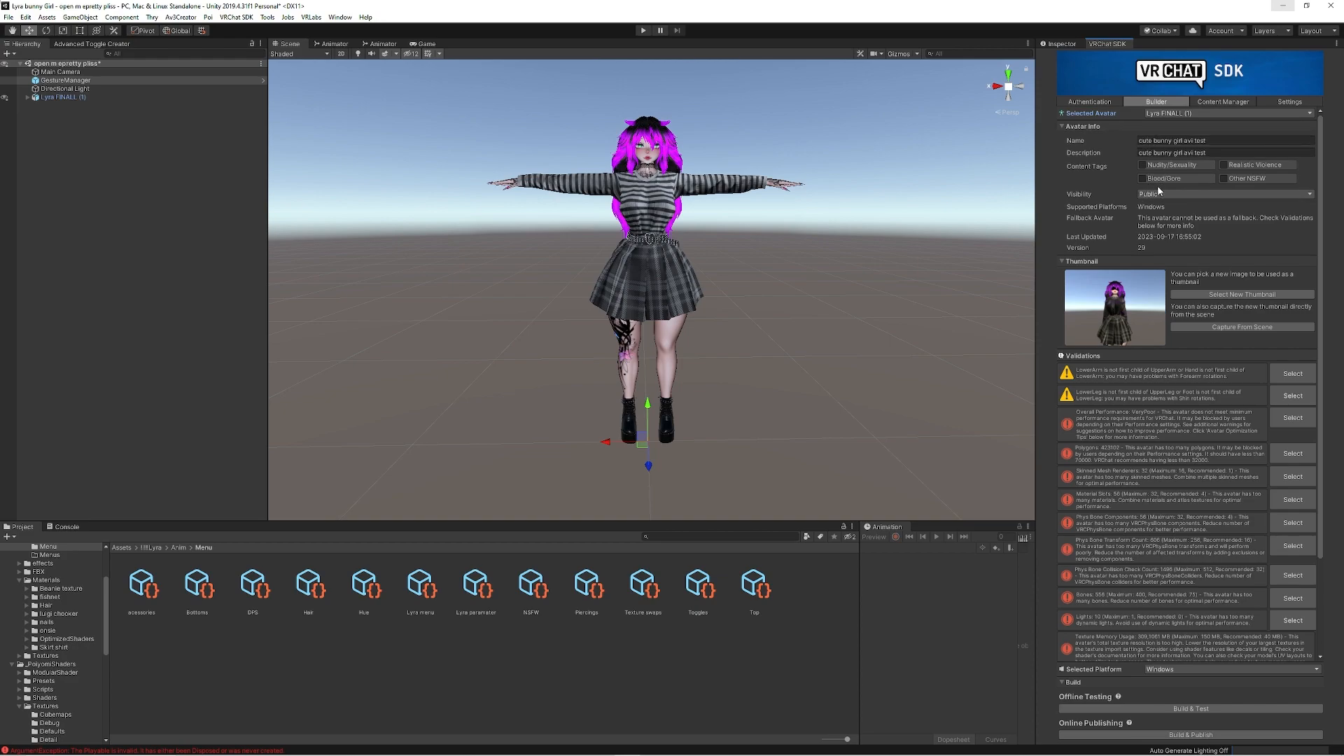
scroll(1112, 280, "down", 3)
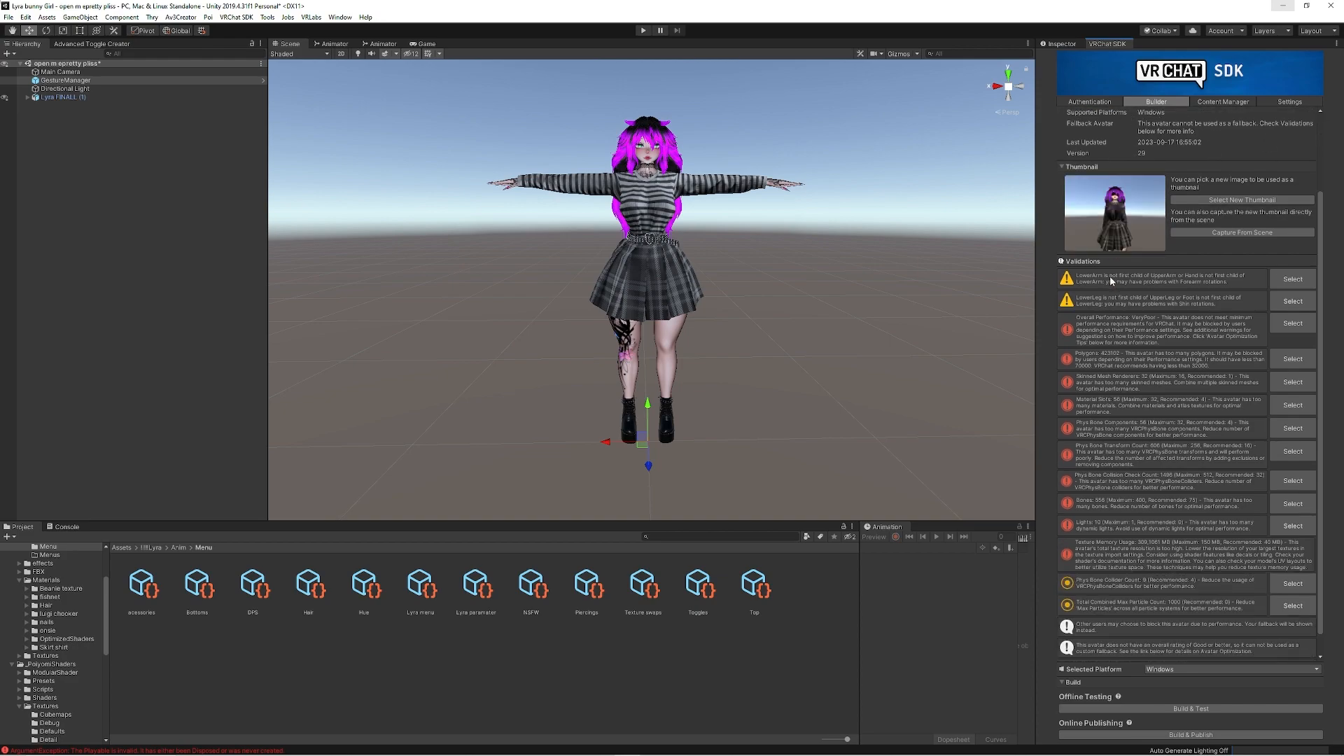
scroll(1092, 302, "down", 1)
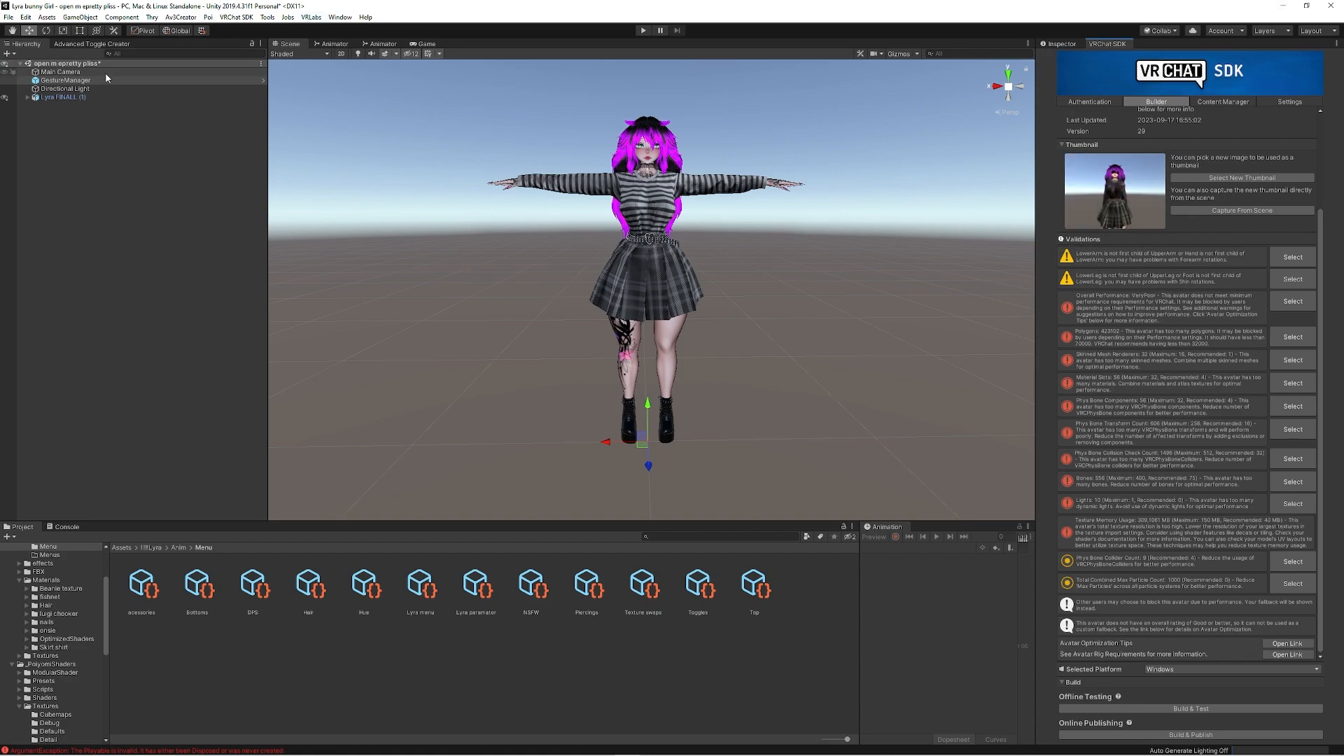
Open the expression parameters assigned to Lyra FINALL (1) and rename the Go/Float parameter as go/Float.
left_click(69, 98)
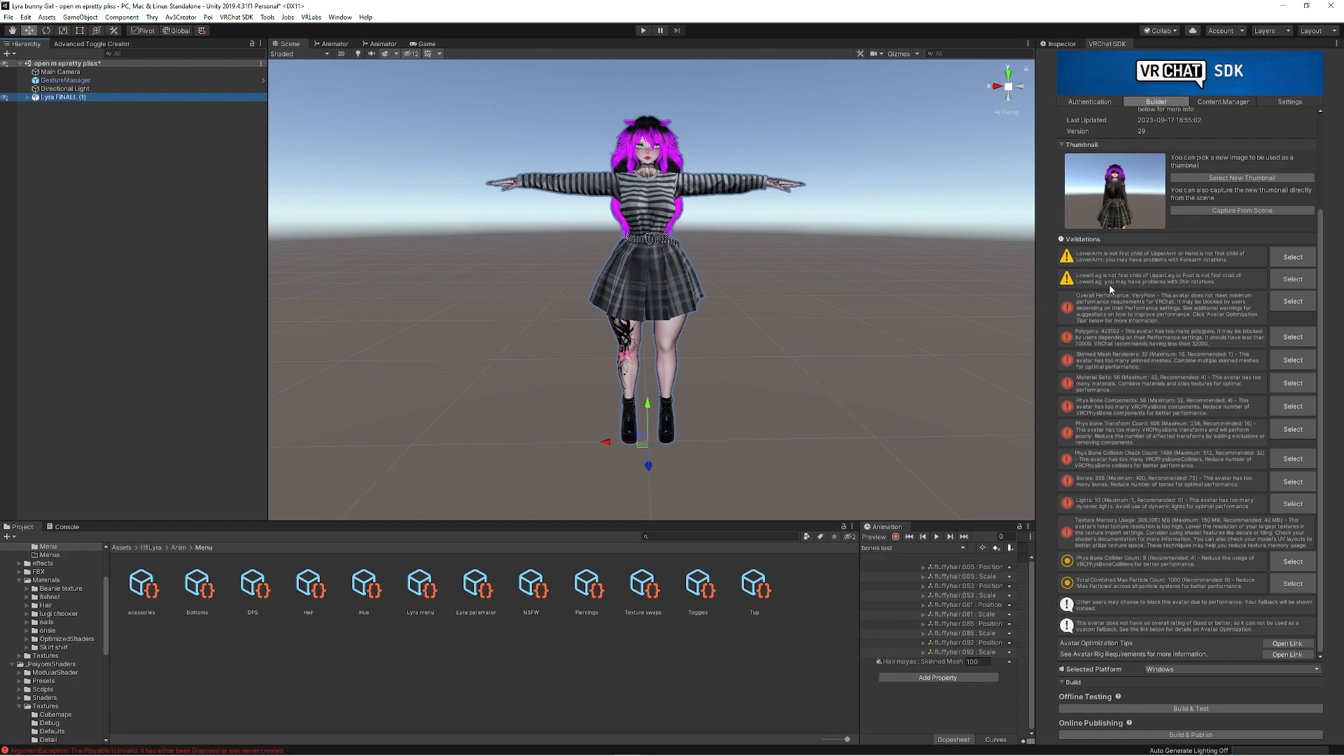
left_click(1052, 45)
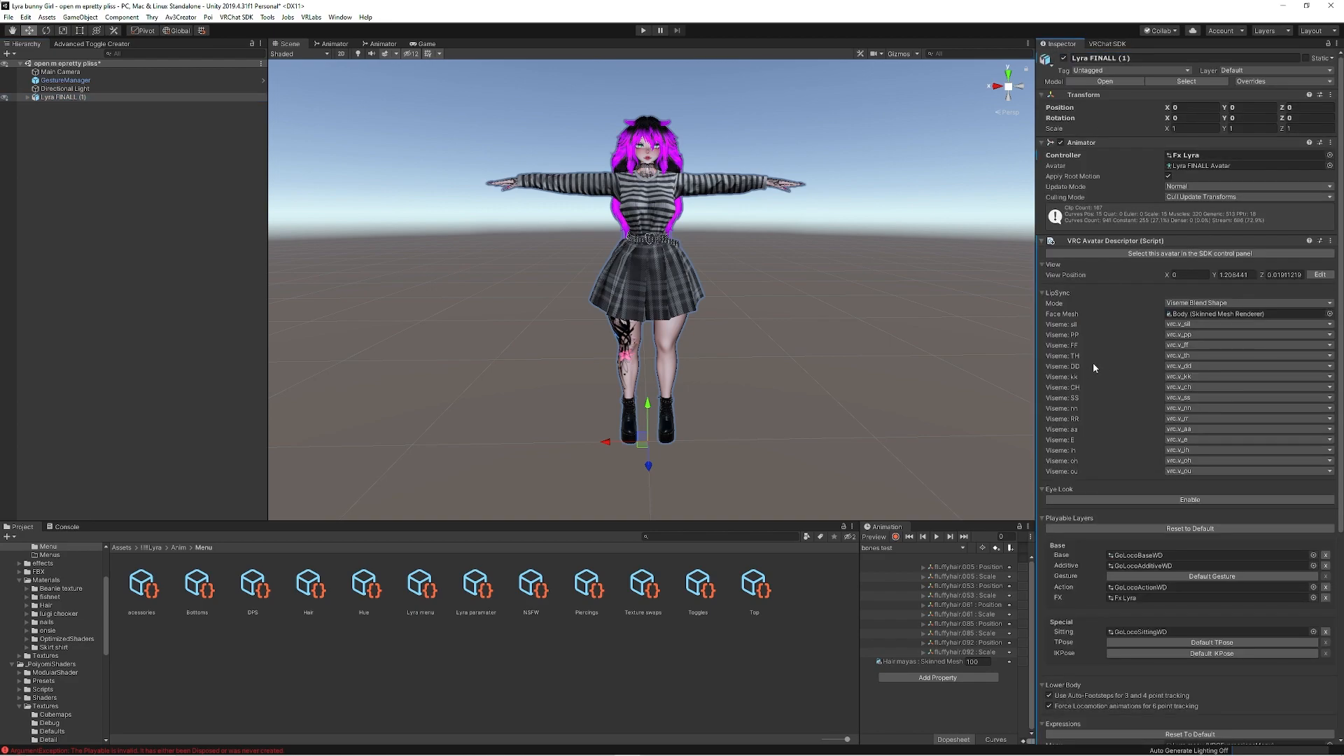
scroll(1093, 362, "down", 5)
double_click(1199, 459)
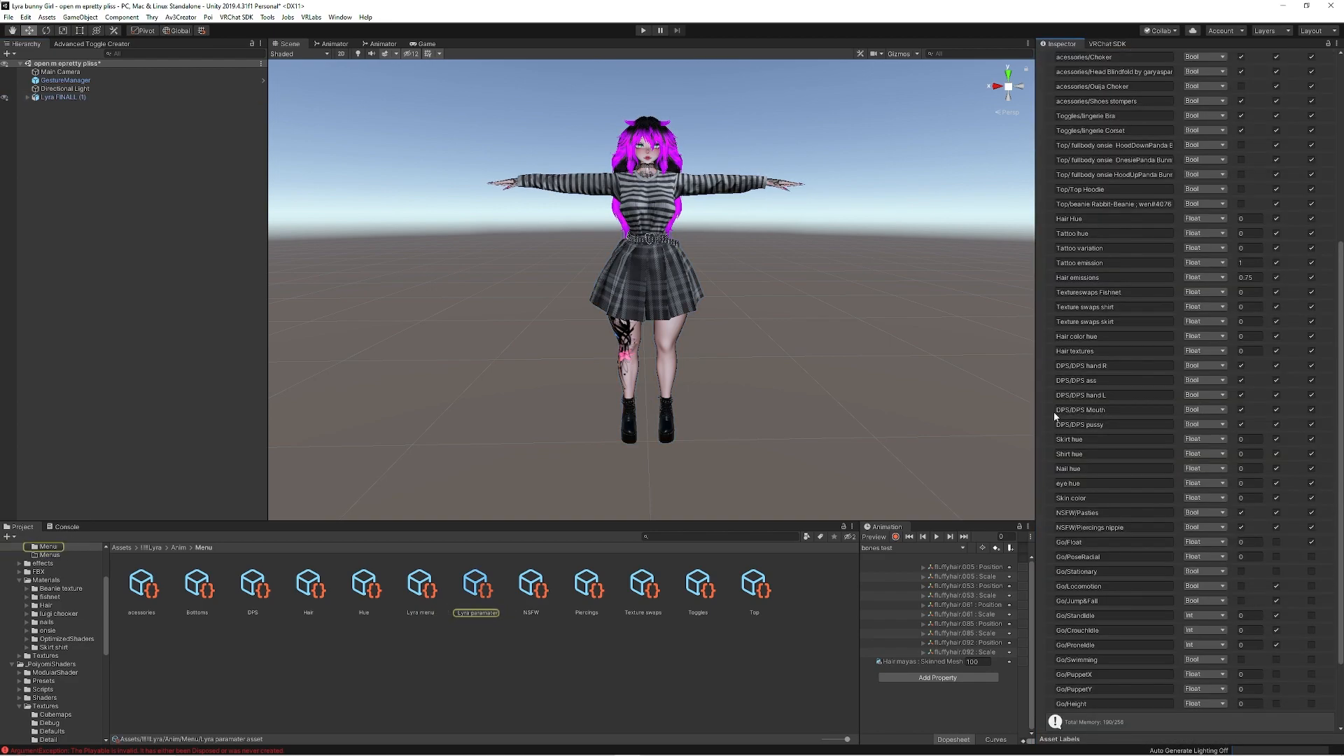
double_click(1060, 543)
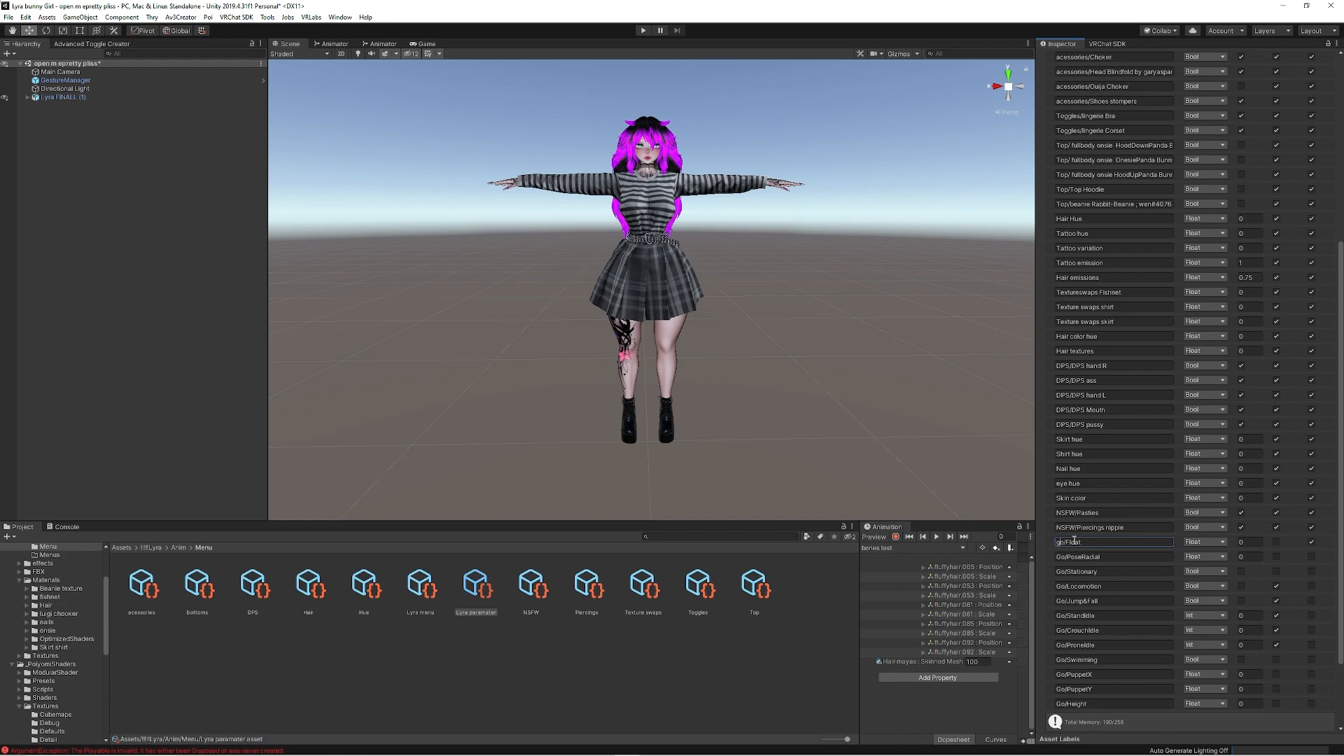
left_click_drag(1081, 543, 1047, 544)
Look over the Animator's parameter list and layers for the Lyra FX controller, and show the avatar's main asset folder.
left_click(383, 45)
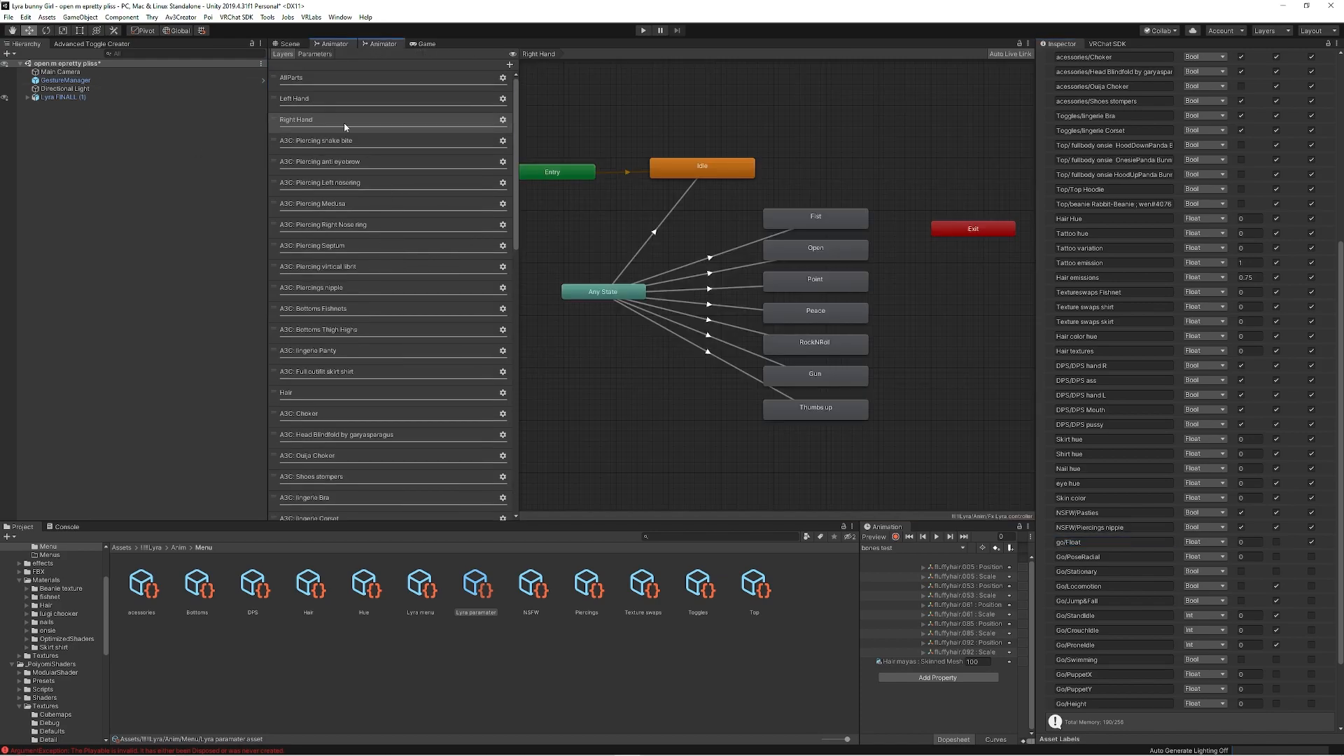
left_click(316, 54)
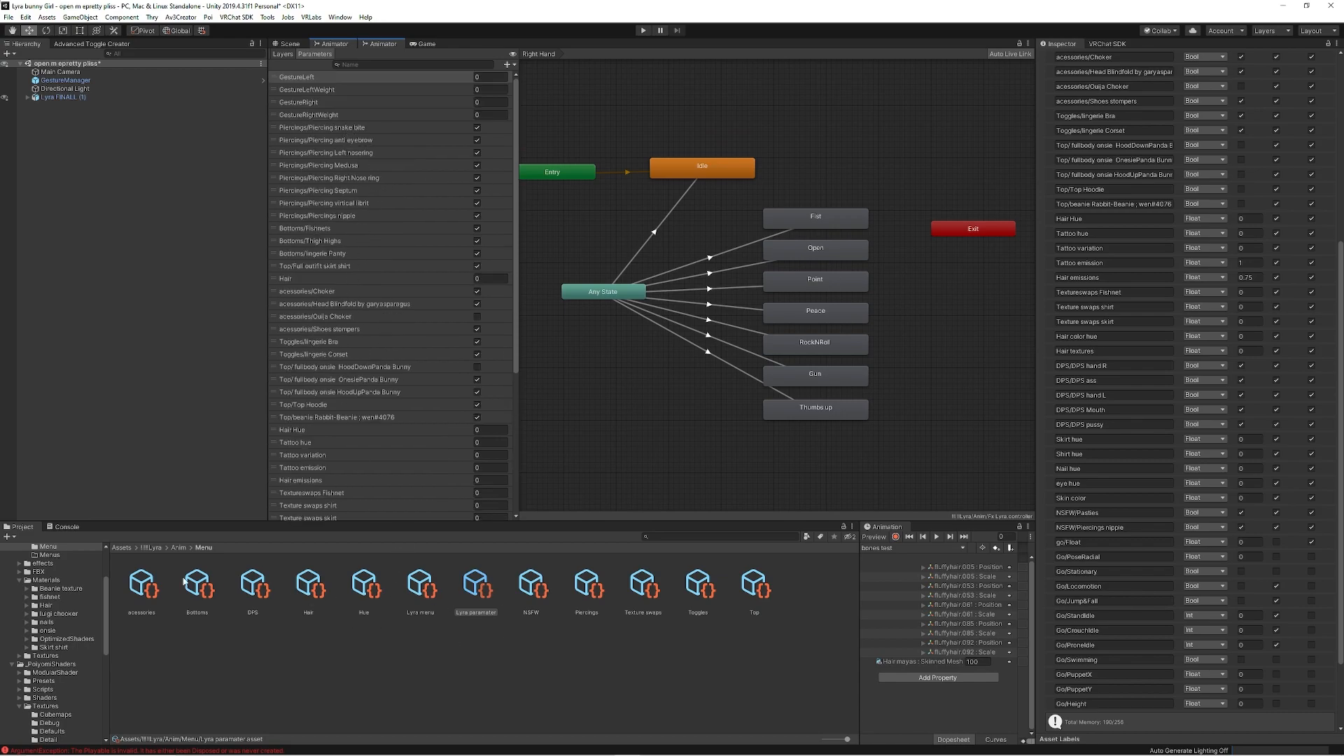
left_click(180, 548)
left_click(150, 547)
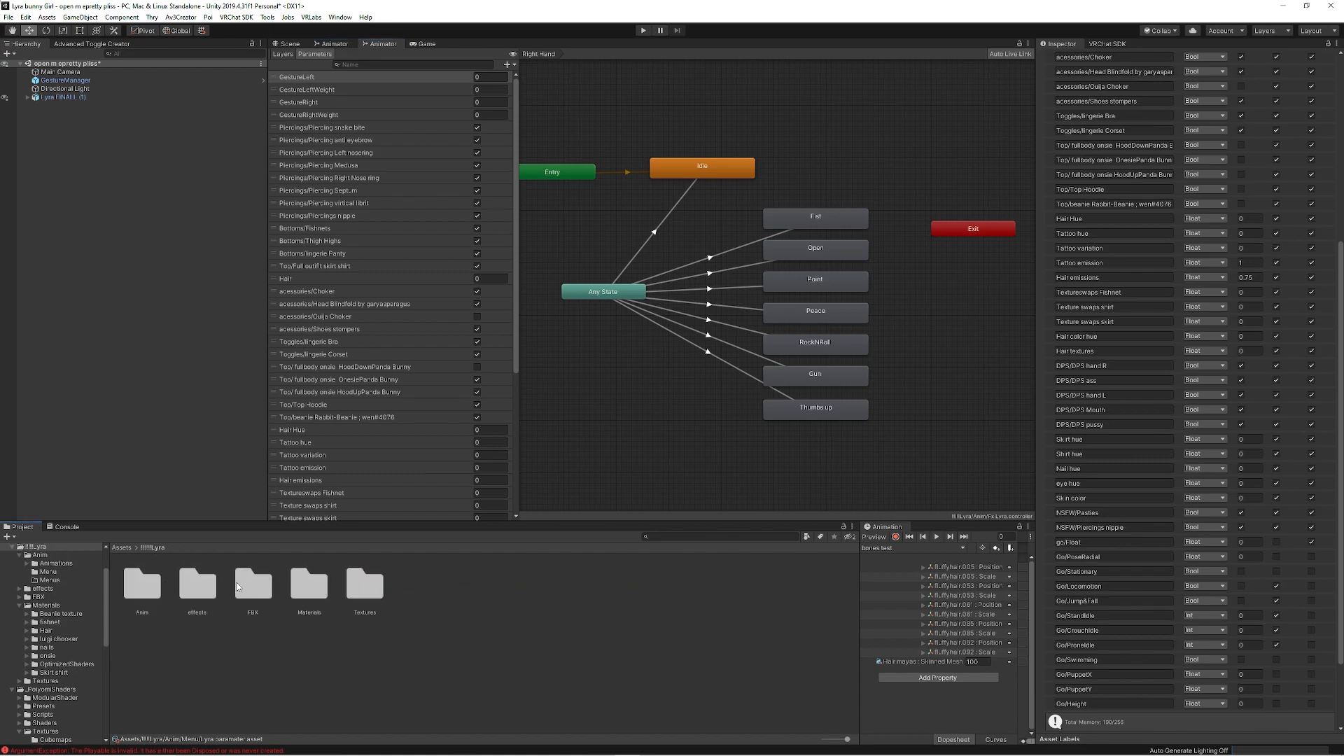
left_click(283, 54)
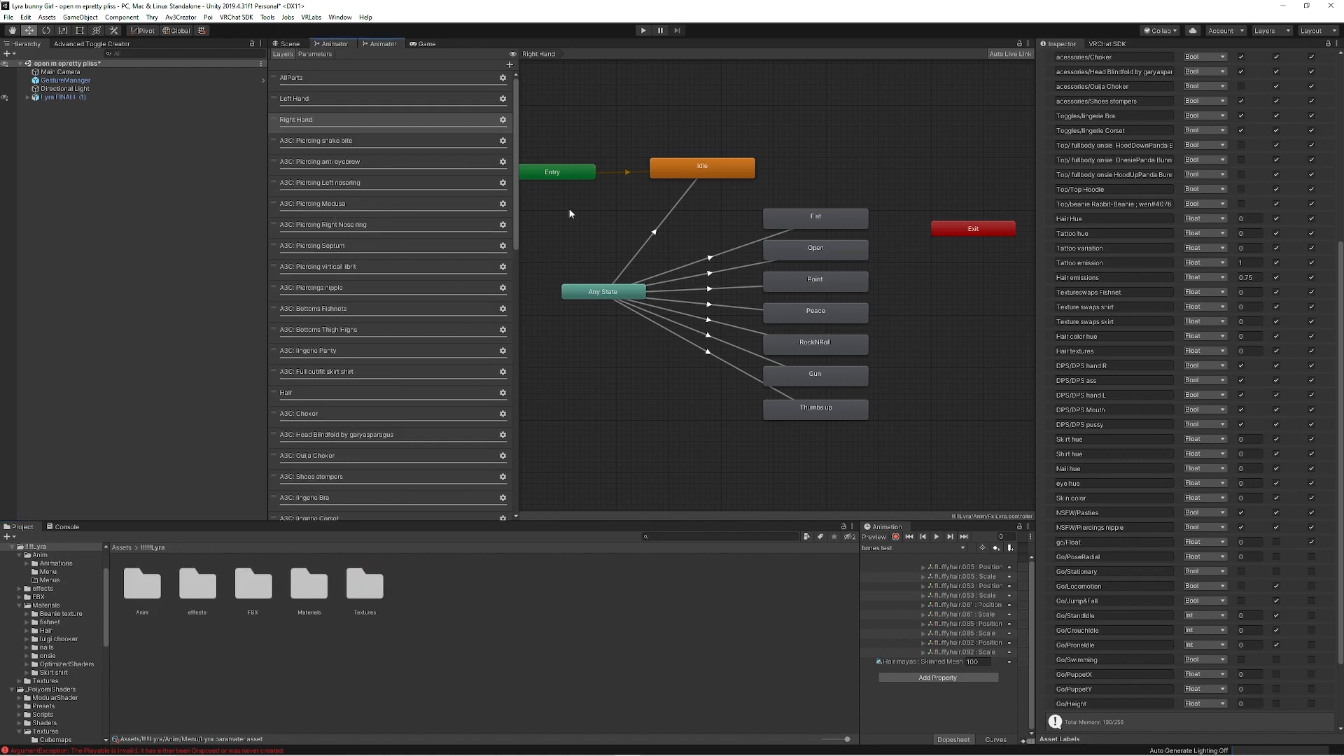
Check the avatar's SDK validations, and examine the radial puppet's rotation parameter in GoAllMenu through the Go Go gussymode submenu of Lyra menu.
left_click(86, 99)
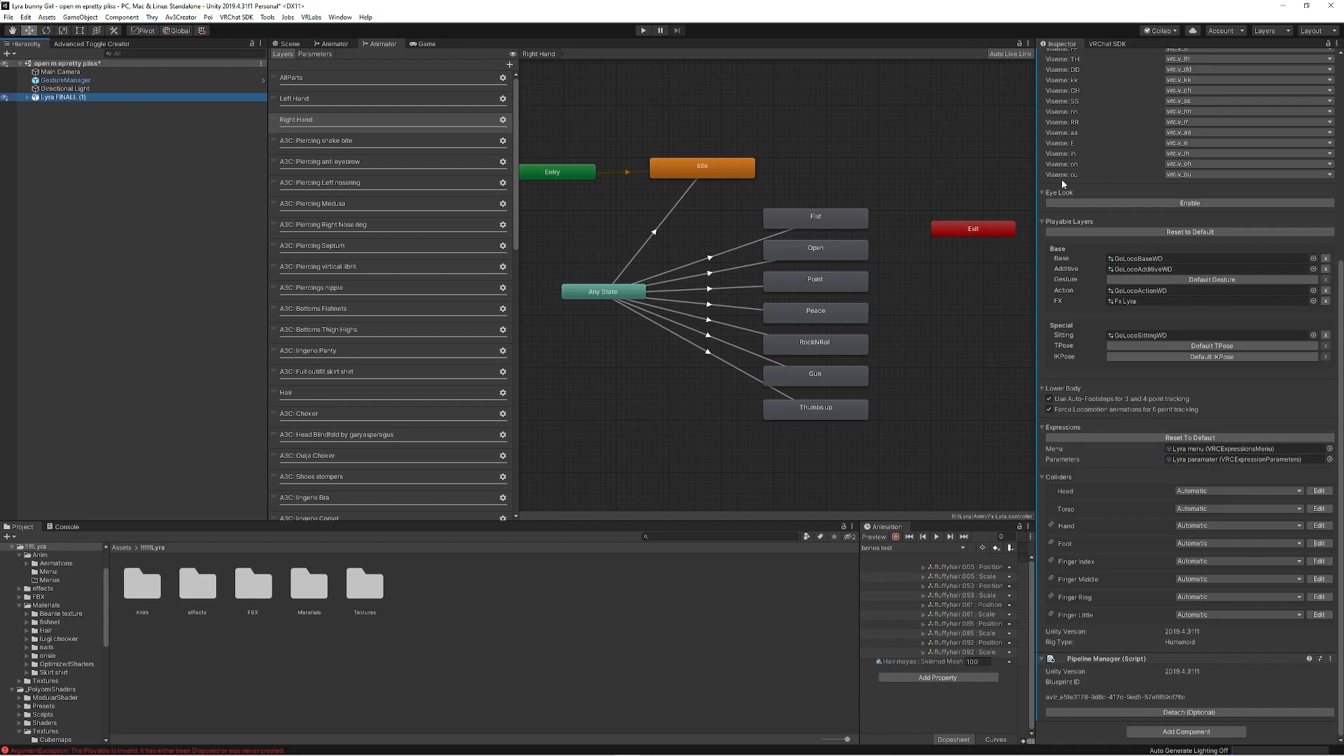
left_click(1103, 44)
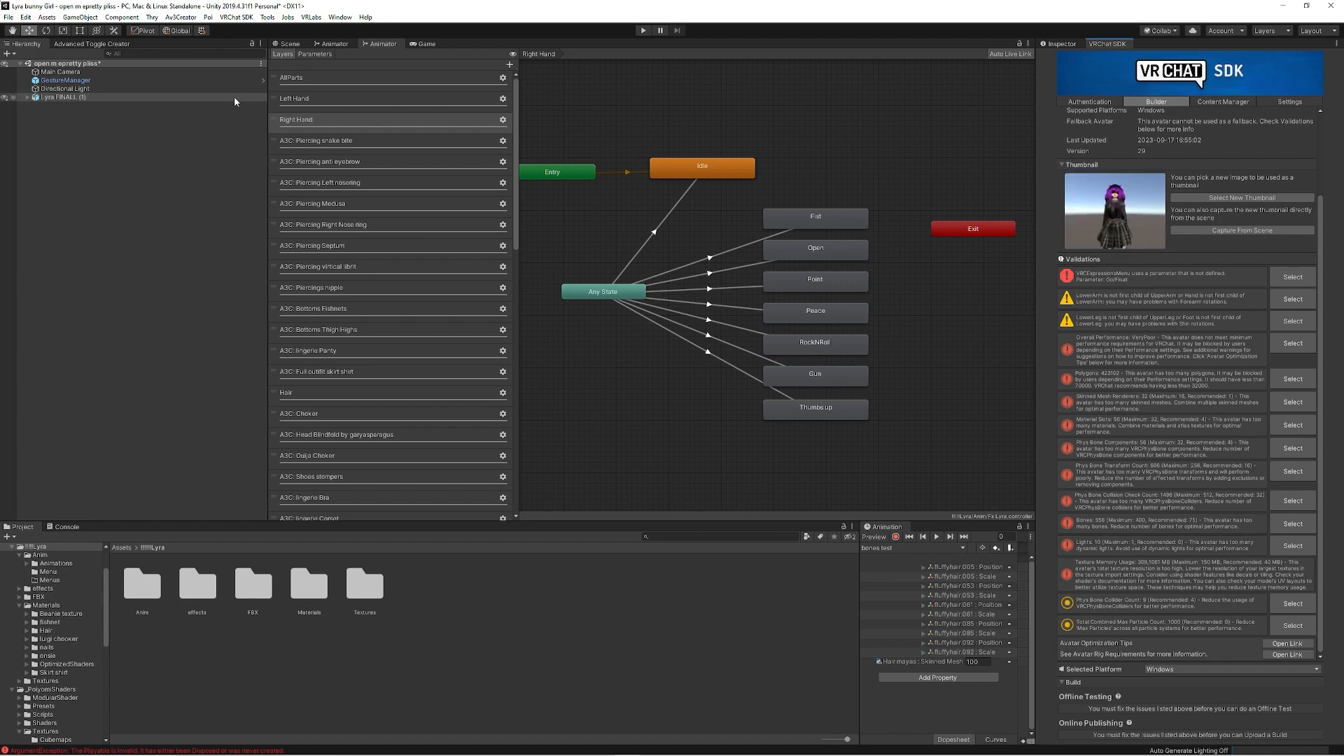
left_click(61, 99)
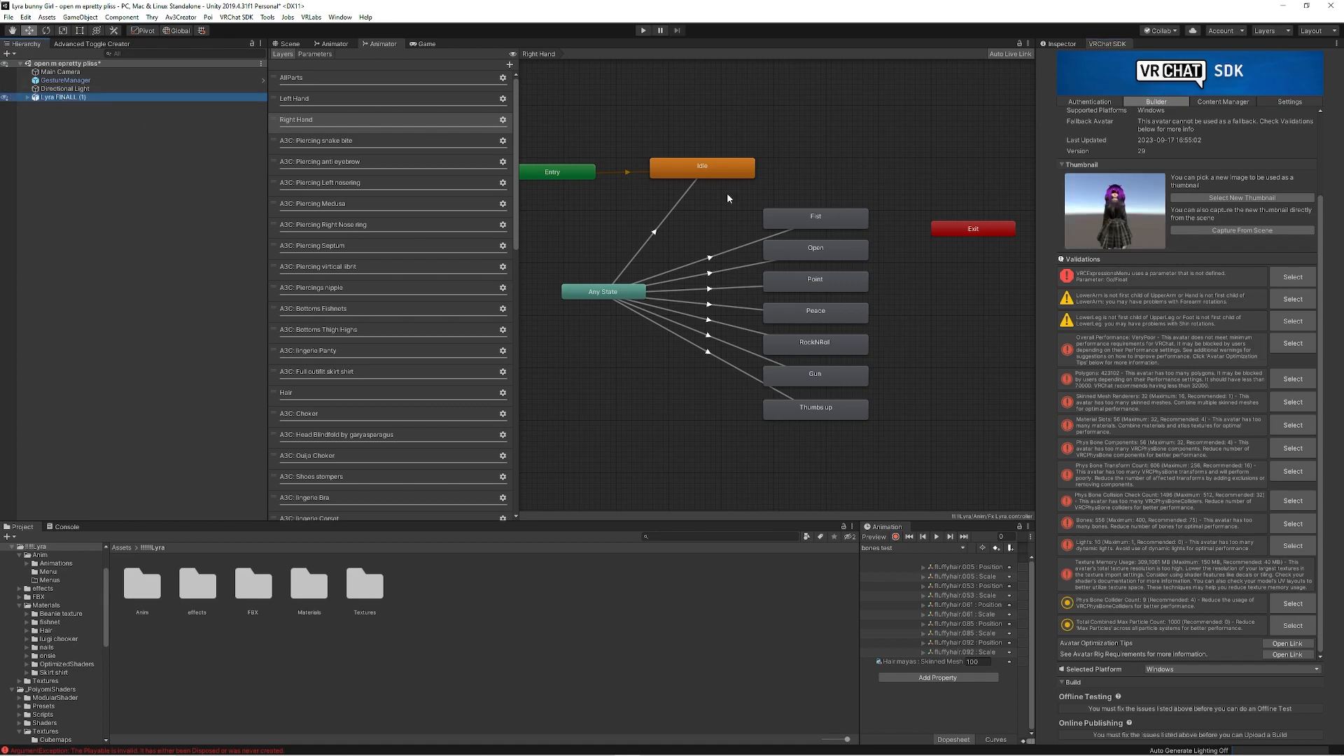
left_click(1056, 42)
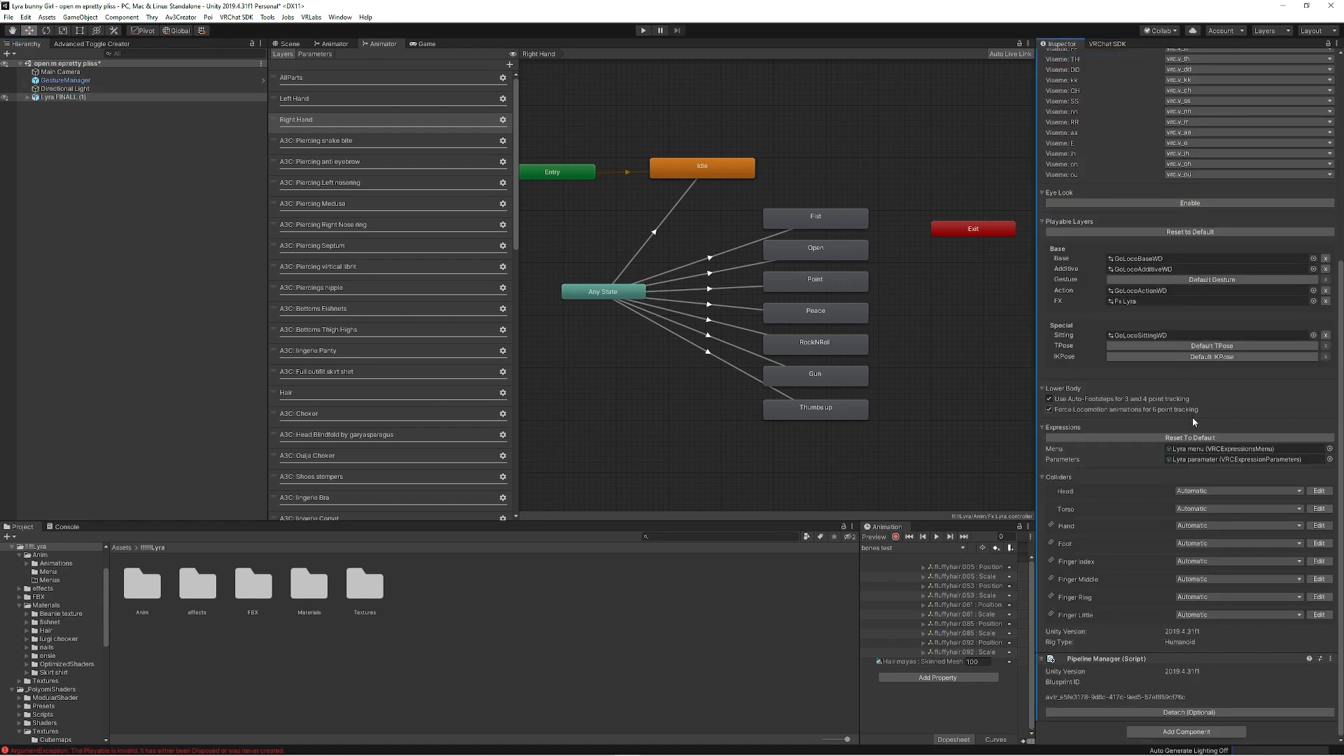
left_click(1185, 450)
double_click(1183, 447)
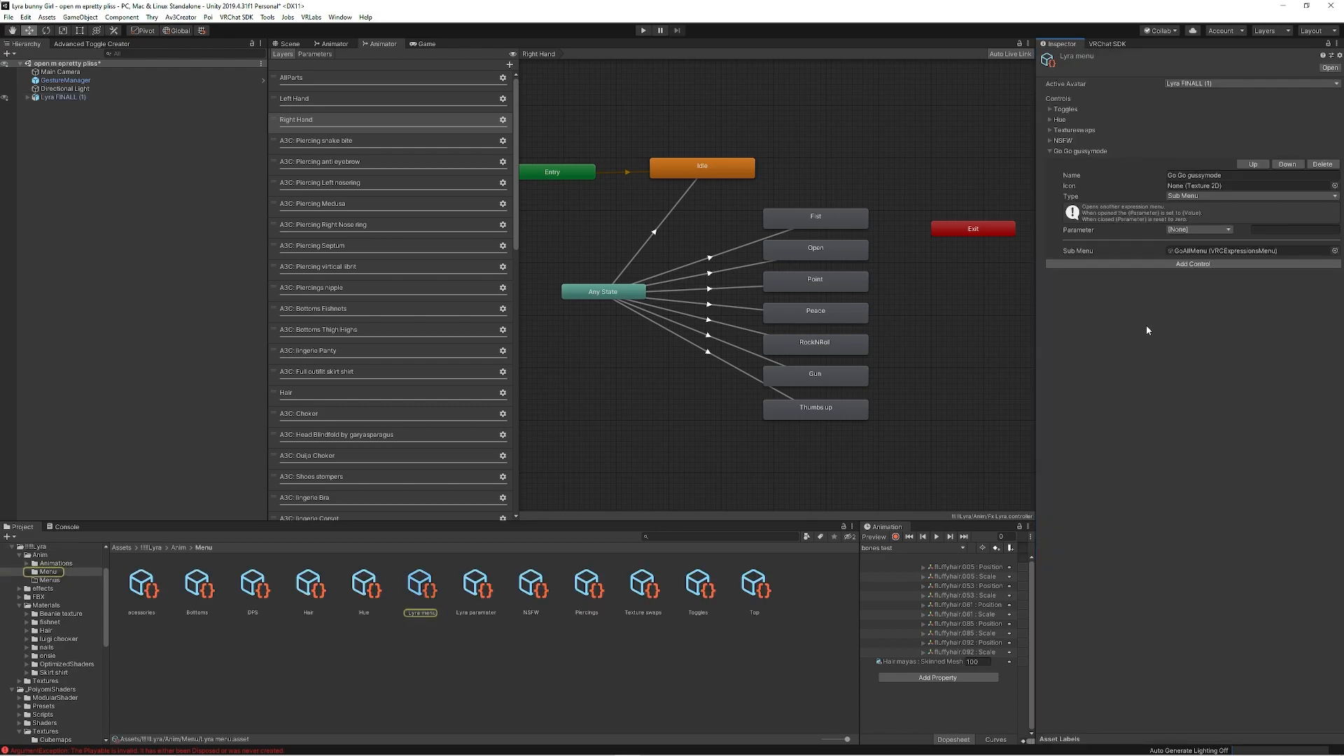
double_click(1210, 250)
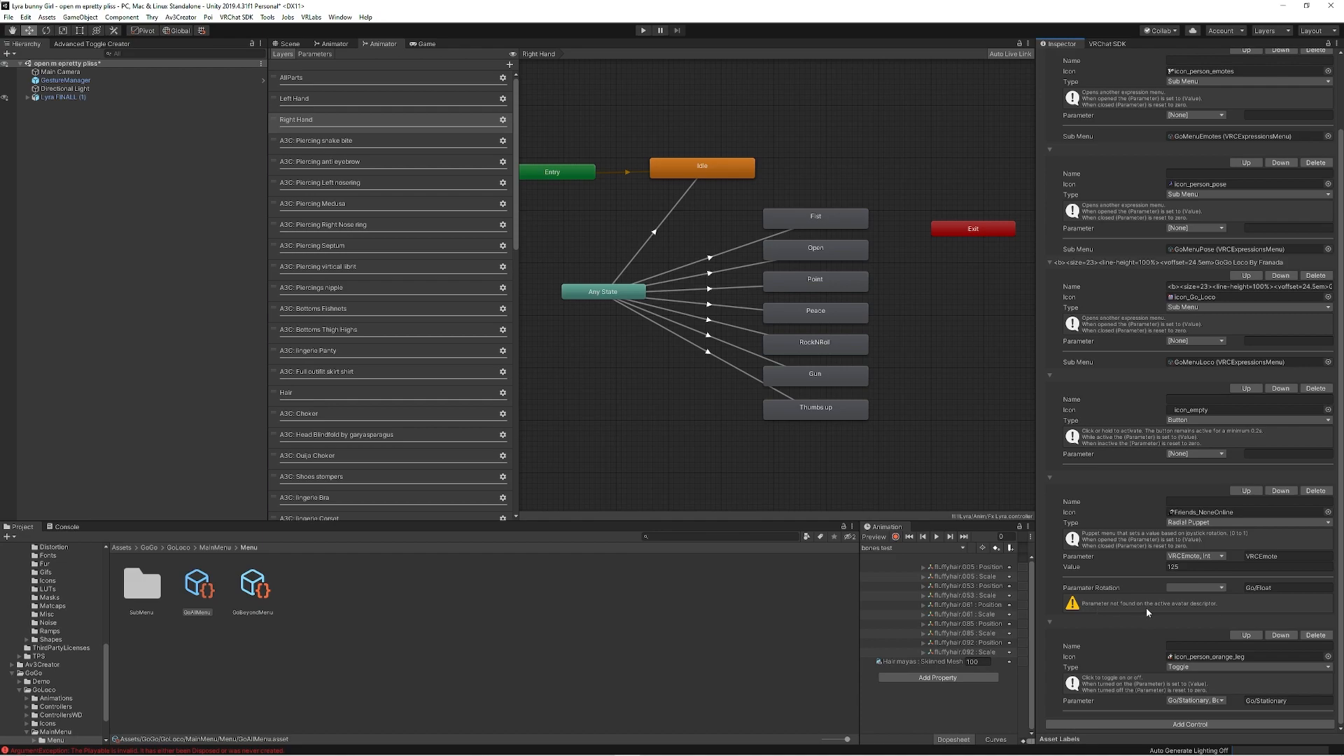
left_click(1251, 588)
left_click(1251, 588)
Reopen the avatar's expression parameters and rename go/Float as Go/Float.
left_click(43, 98)
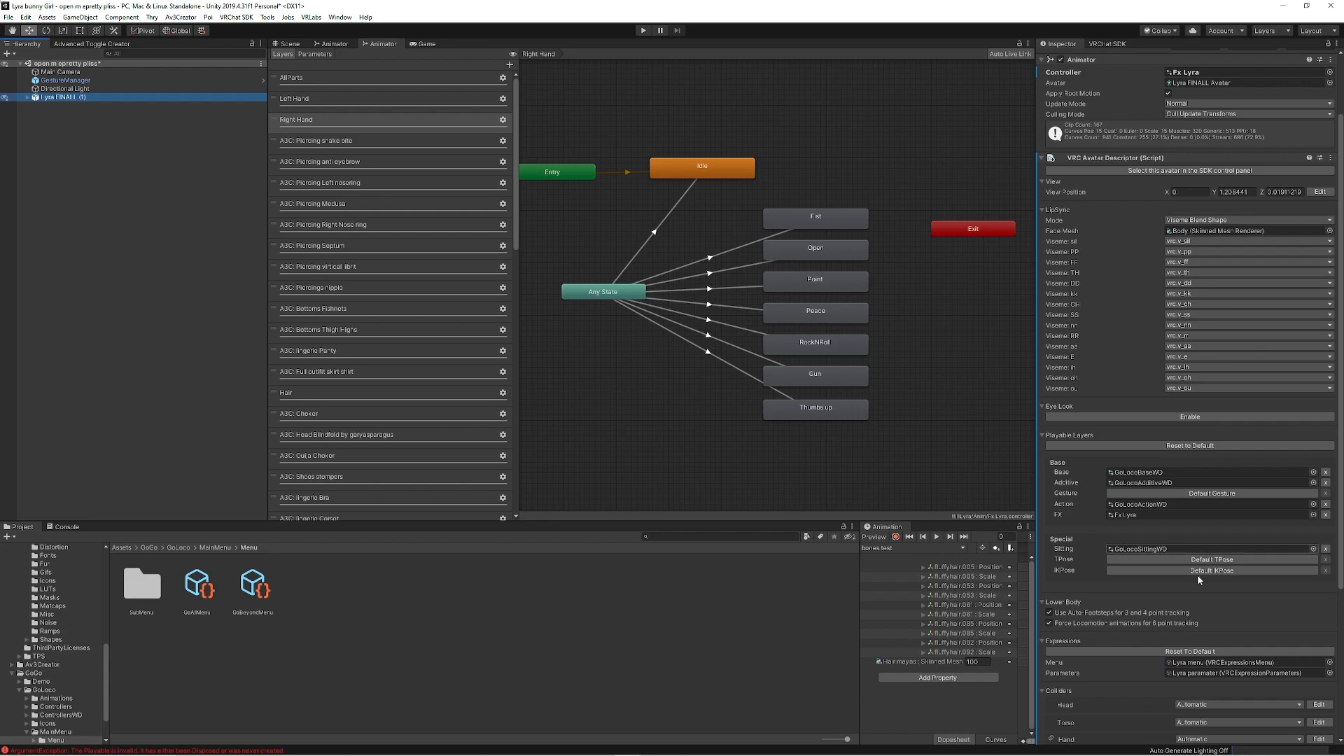
double_click(1204, 671)
left_click(1085, 607)
left_click(1081, 446)
double_click(1063, 445)
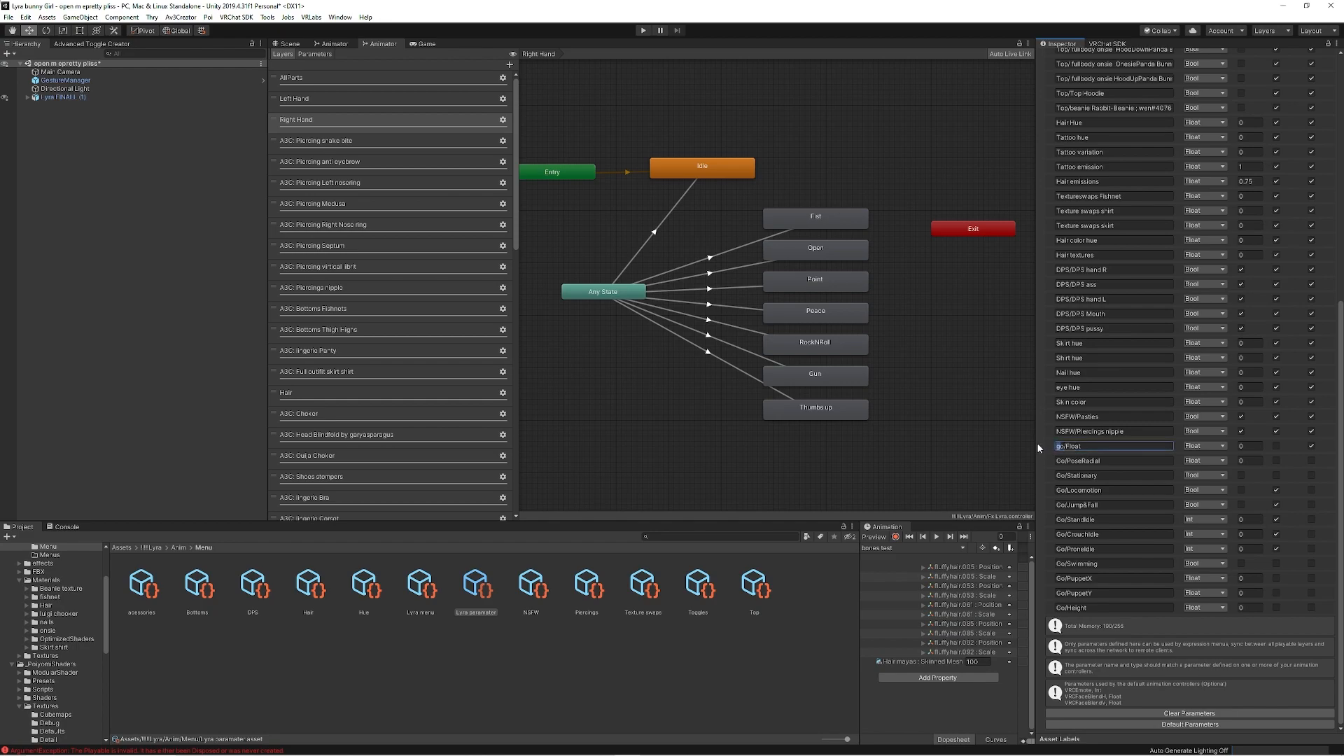
type("Go")
left_click_drag(1096, 446, 1038, 452)
Look through the full Lyra parameter list, including the Saved and Synced settings and the Go/Float entry.
scroll(1217, 213, "up", 10)
scroll(1200, 111, "down", 10)
scroll(1258, 442, "up", 10)
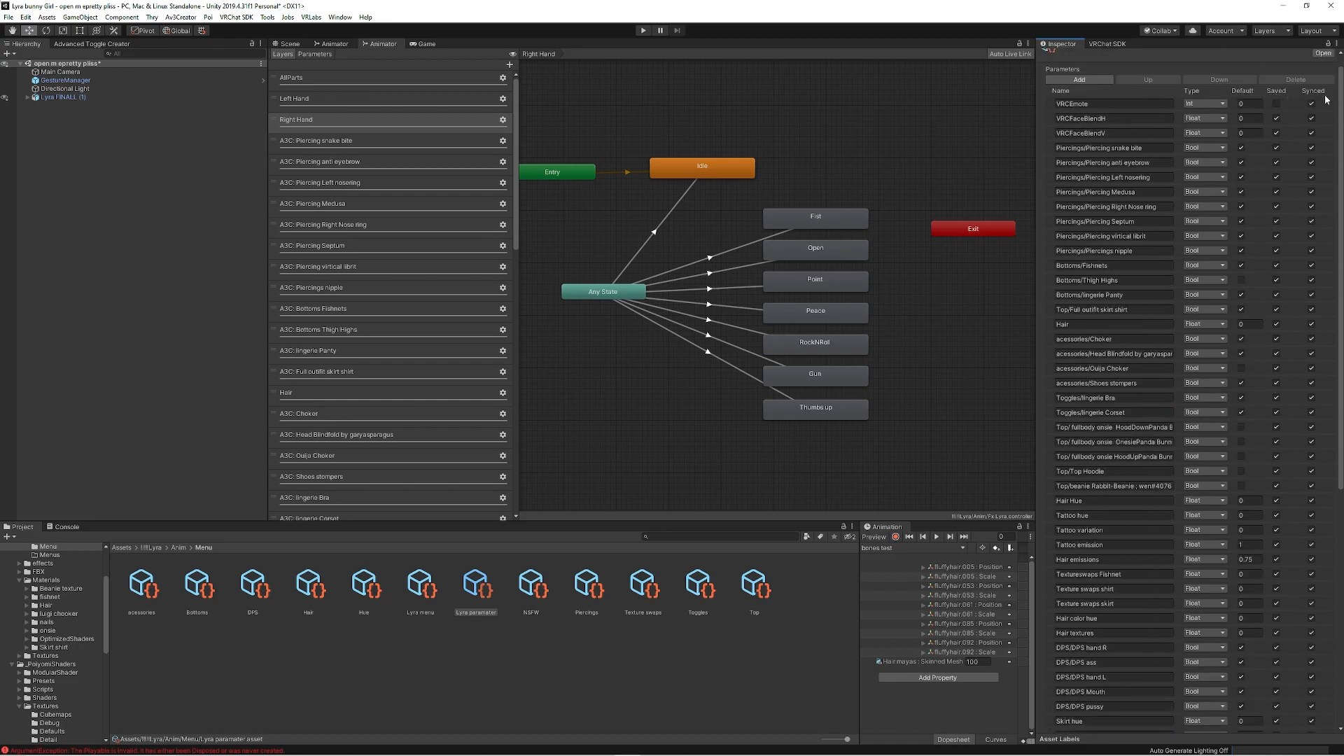
scroll(1182, 490, "down", 10)
left_click(1159, 449)
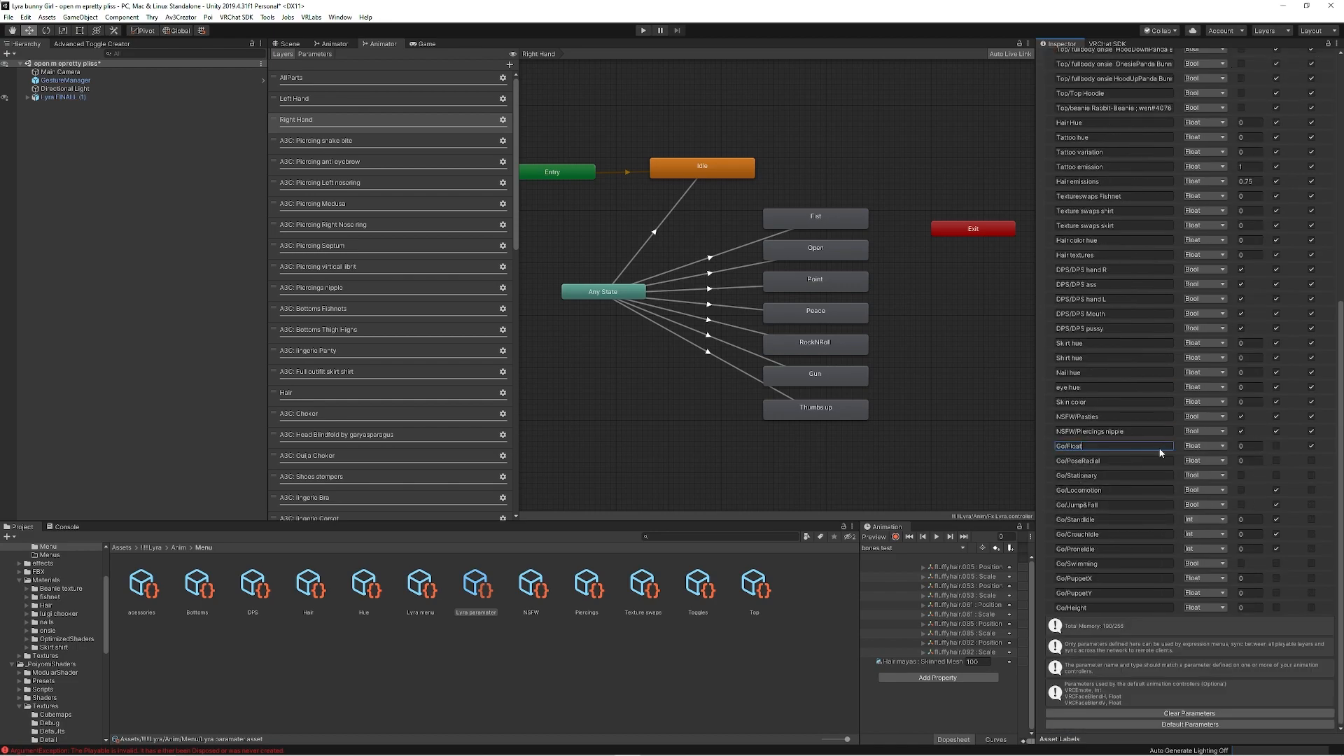
left_click(1174, 445)
scroll(1111, 409, "up", 10)
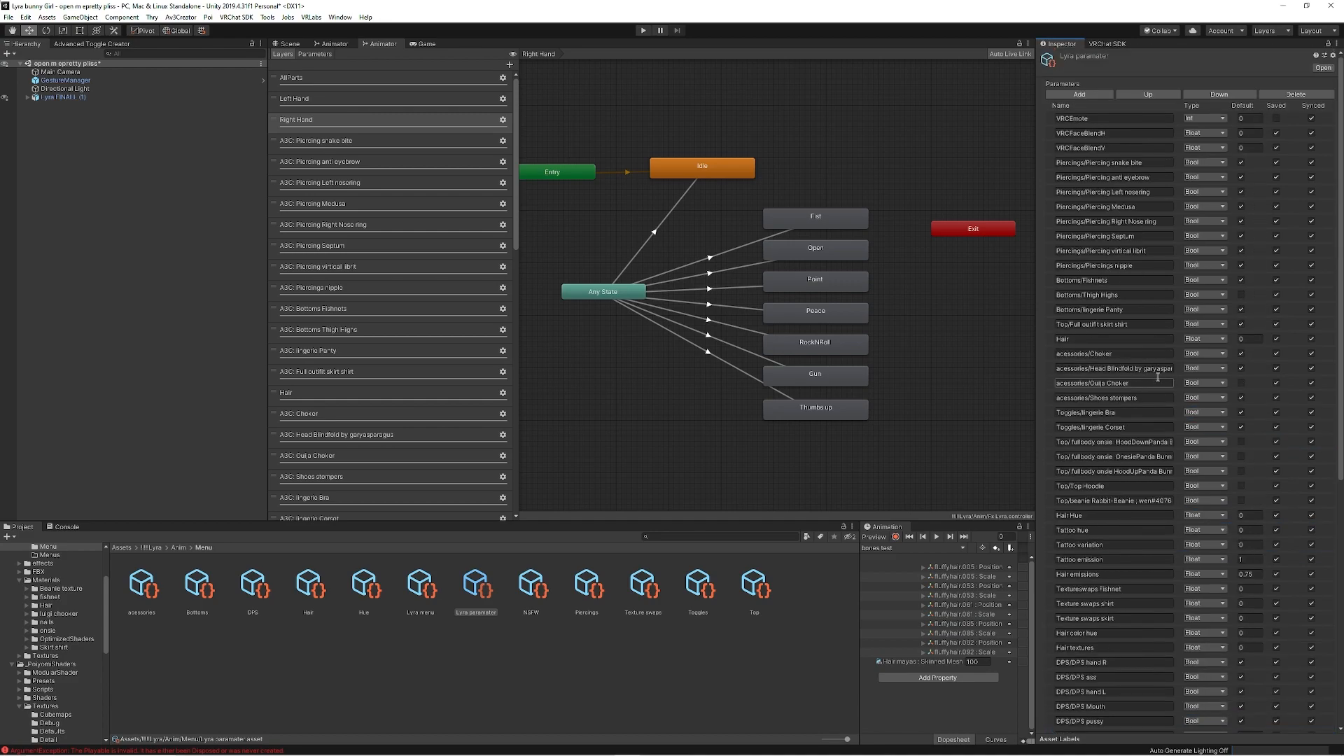
Recheck the Lyra avatar's validations in the VRChat SDK Builder and run Build & Publish for Windows.
left_click(62, 97)
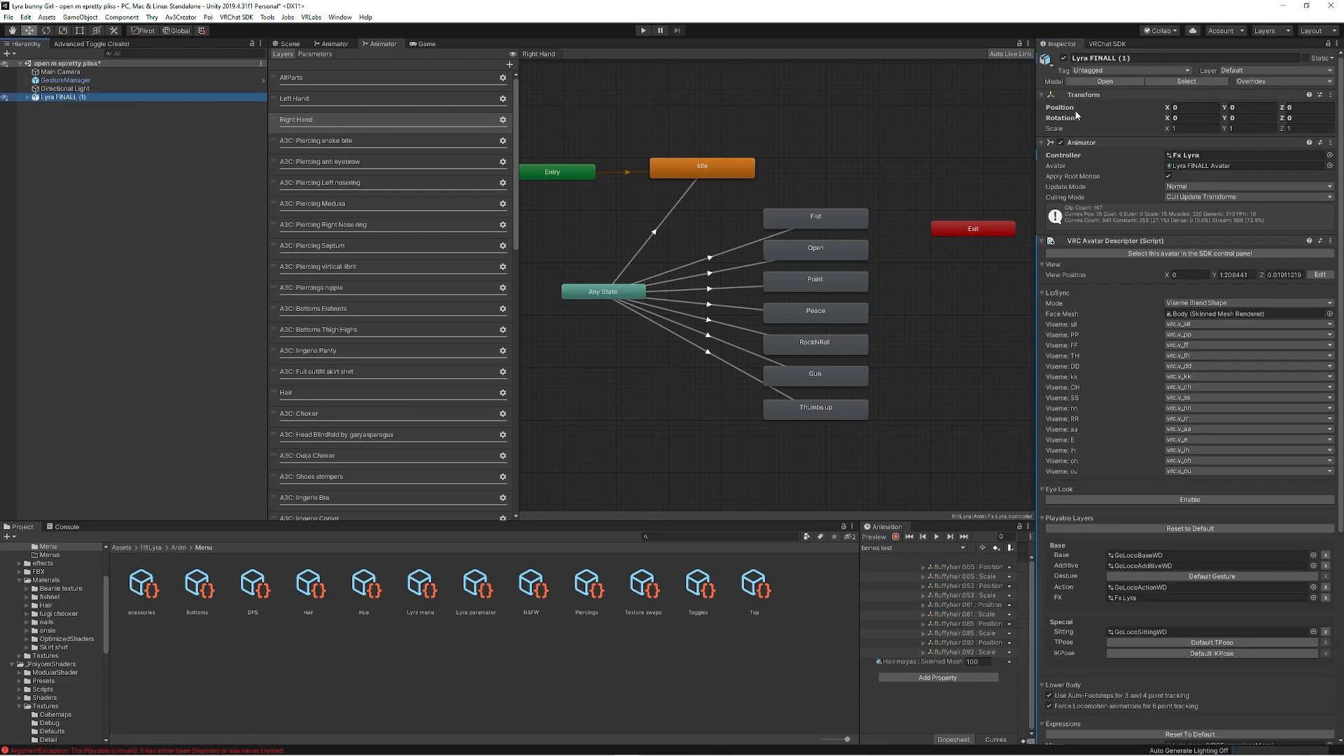
left_click(1114, 44)
scroll(1196, 446, "down", 1)
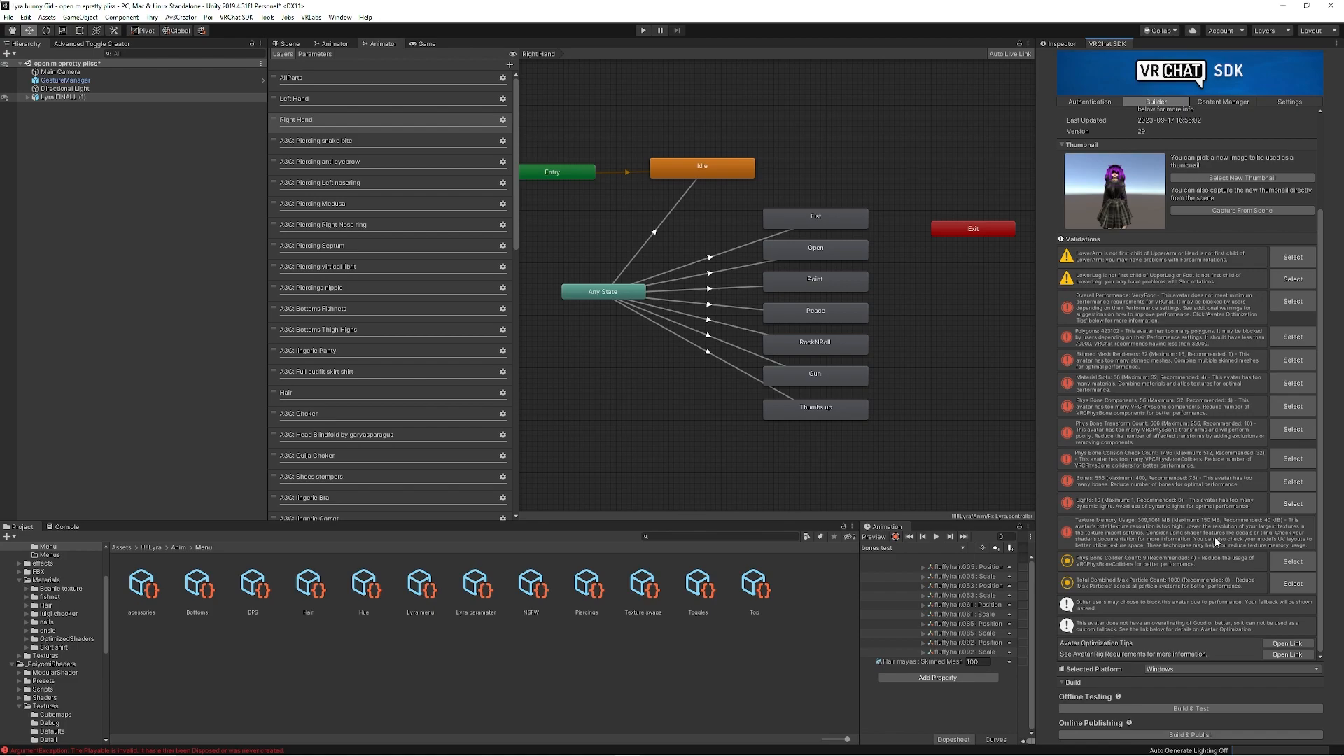
left_click(1220, 735)
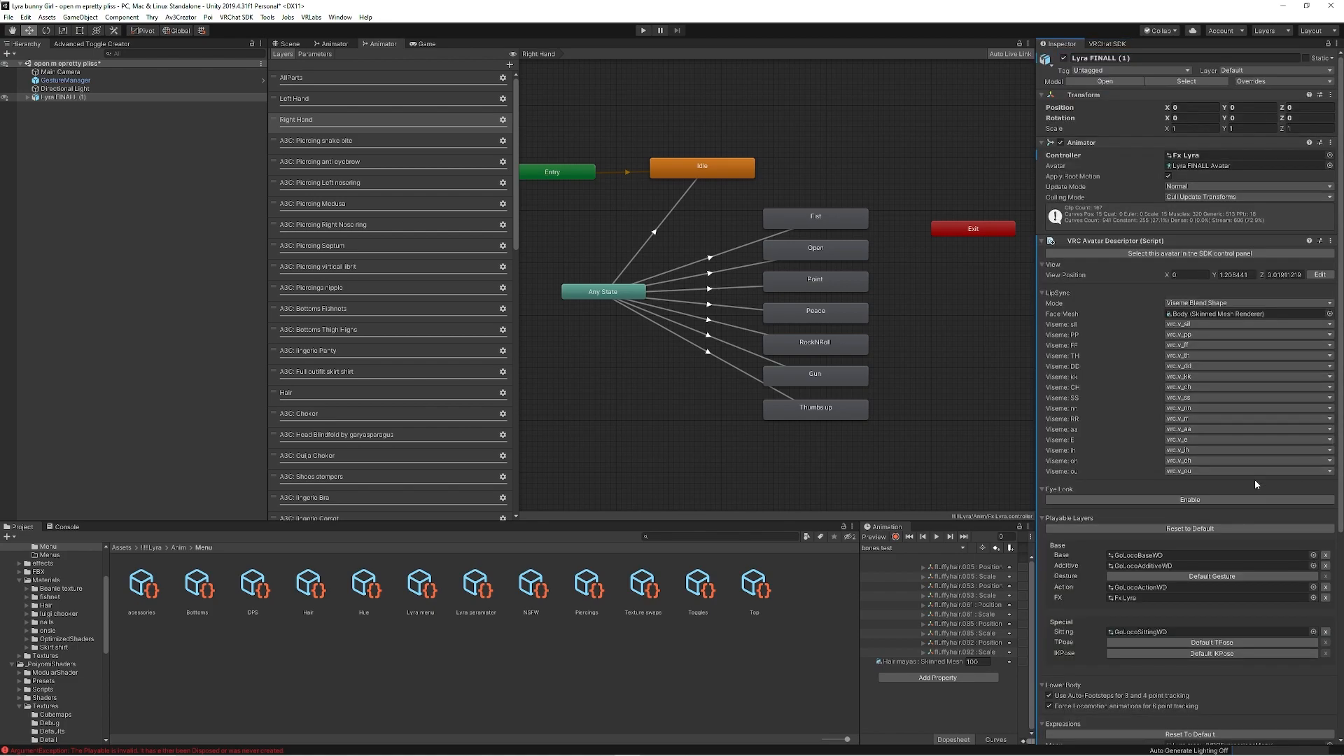
Review the avatar's playable layers and expression assets, and clear the error from the Console.
scroll(1254, 478, "down", 5)
scroll(1227, 512, "down", 3)
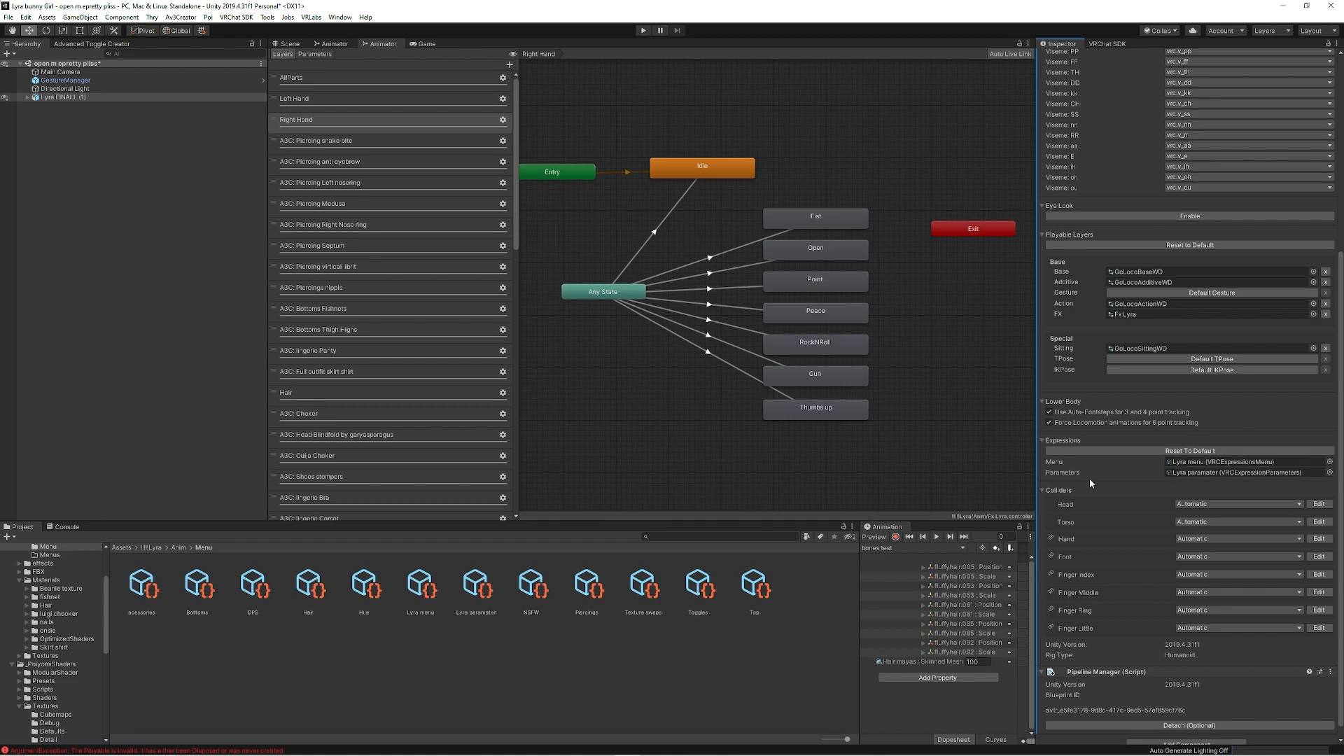
left_click(122, 548)
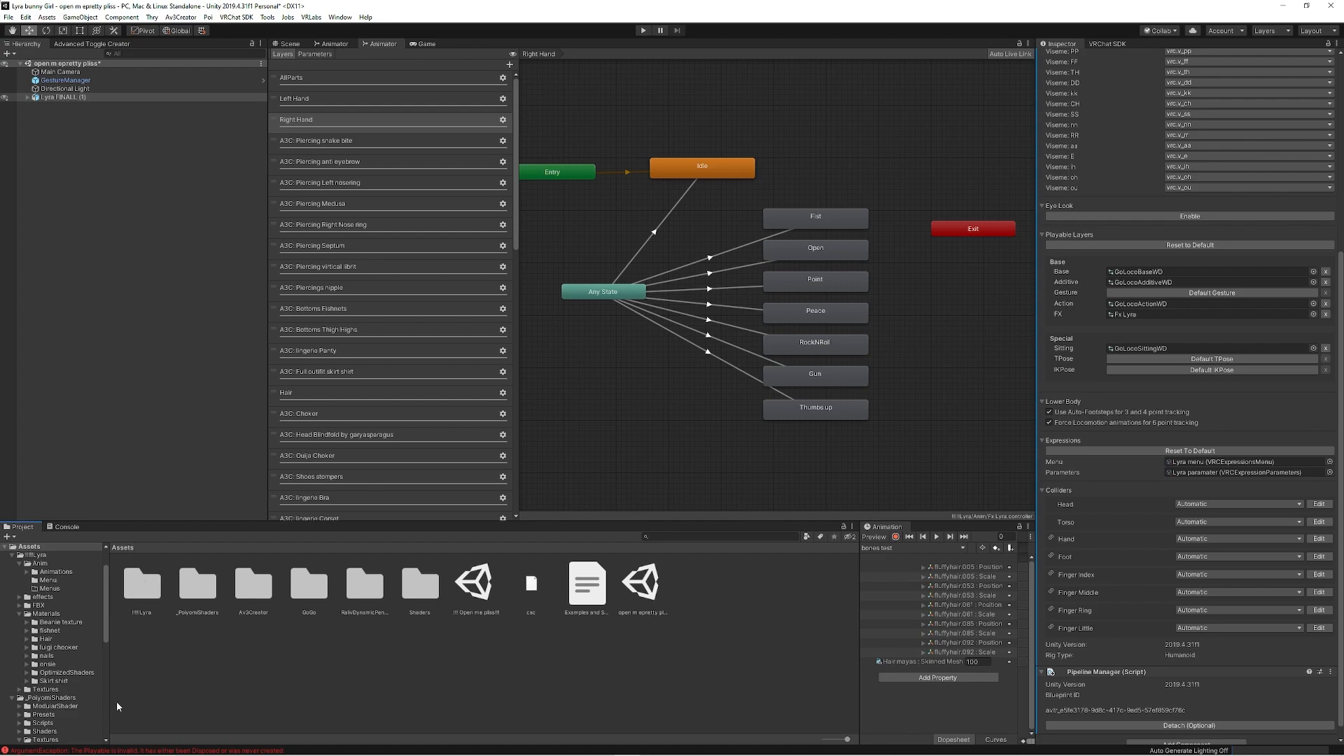
left_click(116, 751)
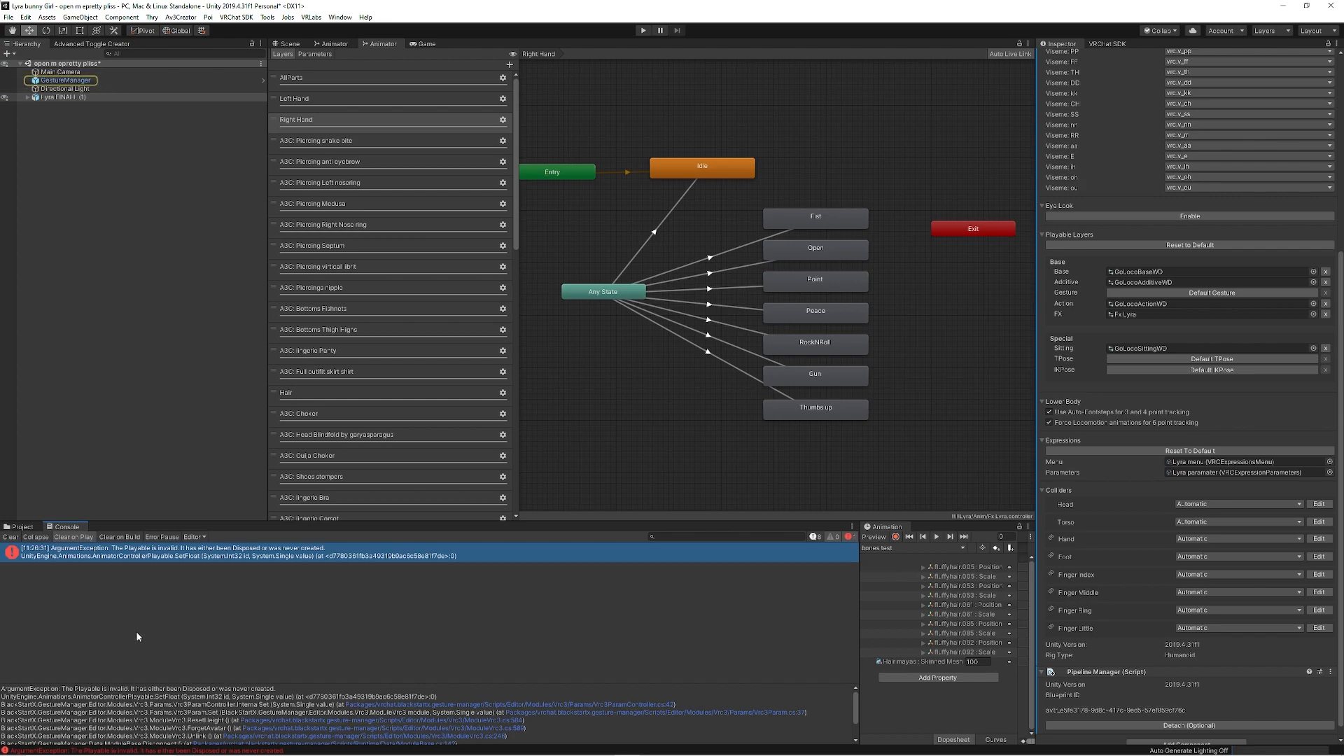
left_click(11, 537)
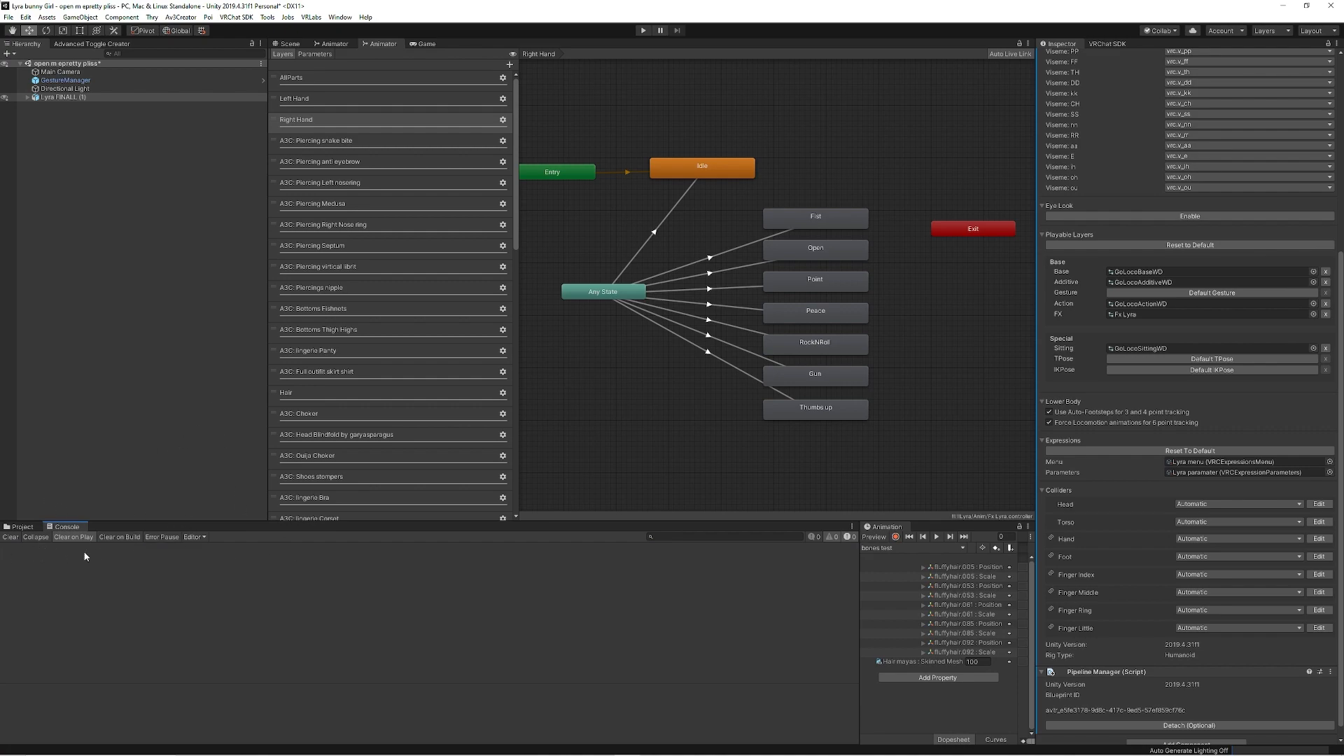
Expand the object hierarchy of Lyra FINALL (1), clear the selection and return to the project's Assets folder.
left_click(61, 96)
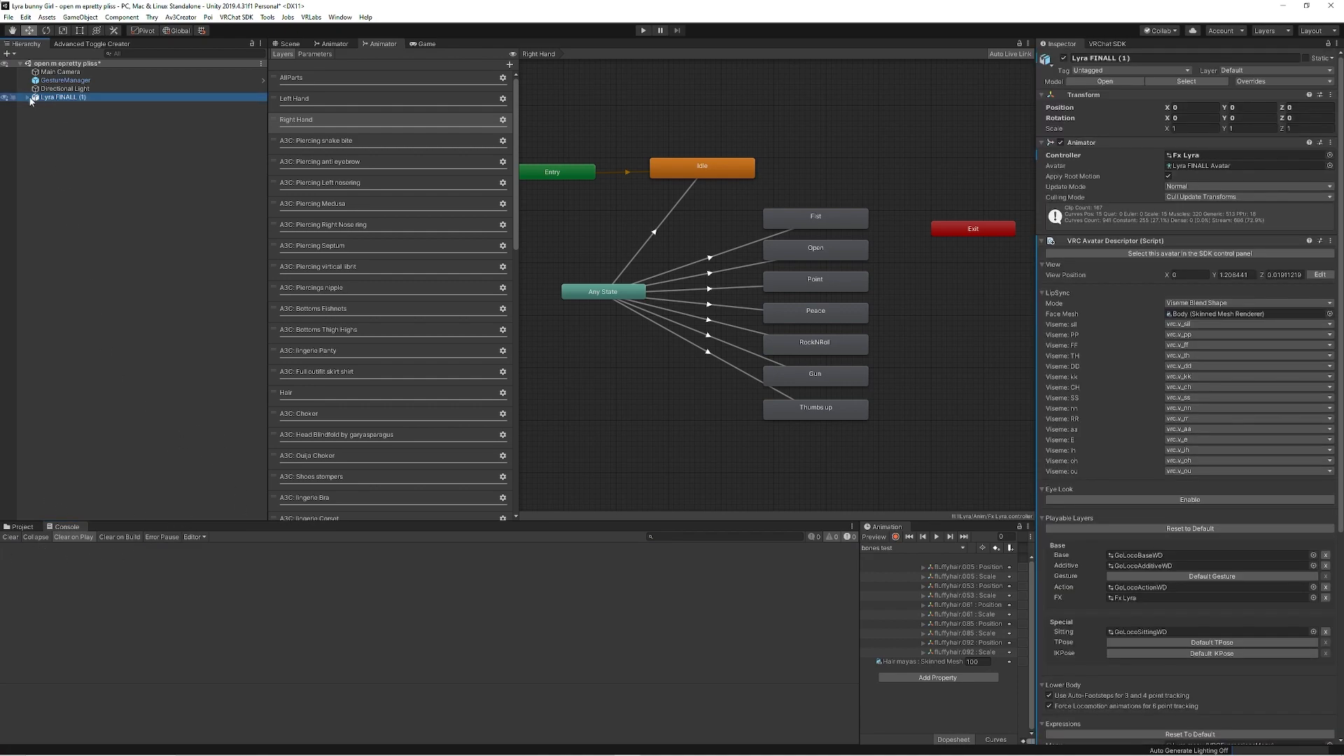
left_click(27, 96)
left_click(139, 465)
left_click(19, 526)
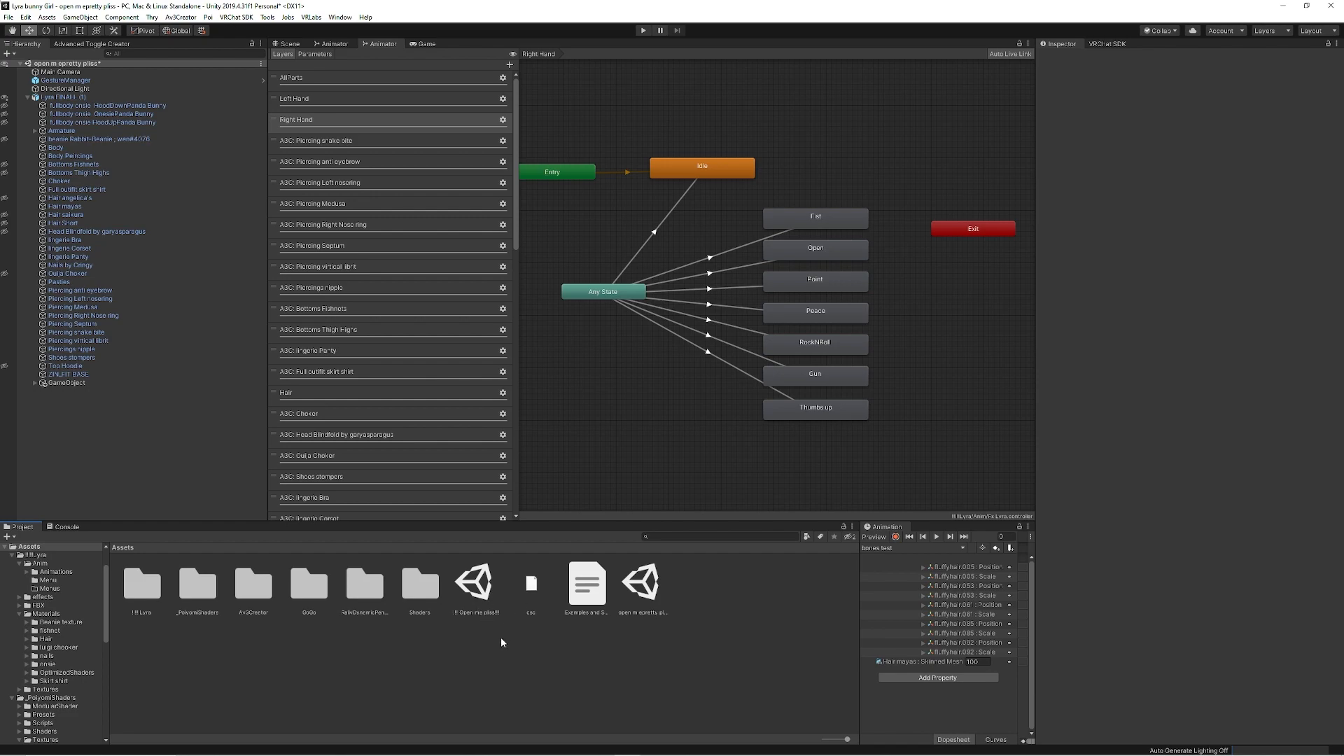
Create a C# script named potato in the project's Assets folder.
right_click(723, 590)
mouse_move(785, 303)
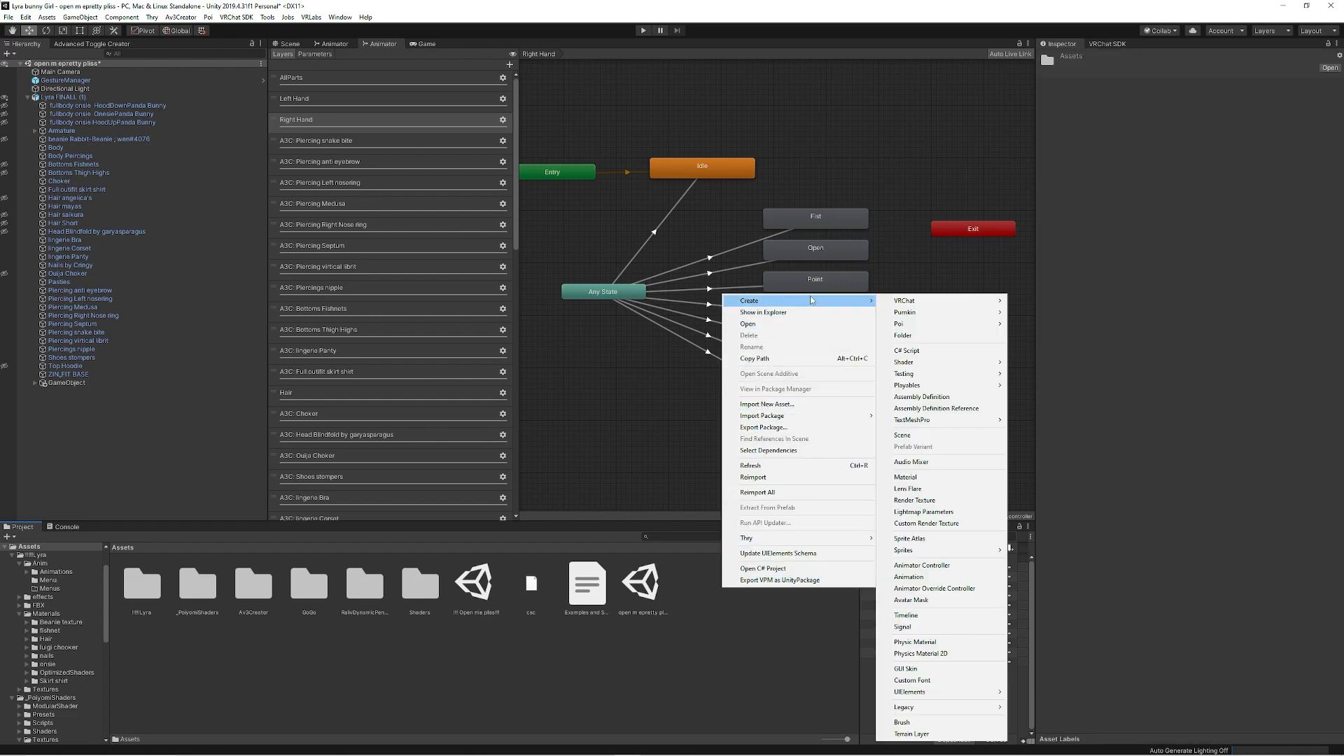
left_click(907, 350)
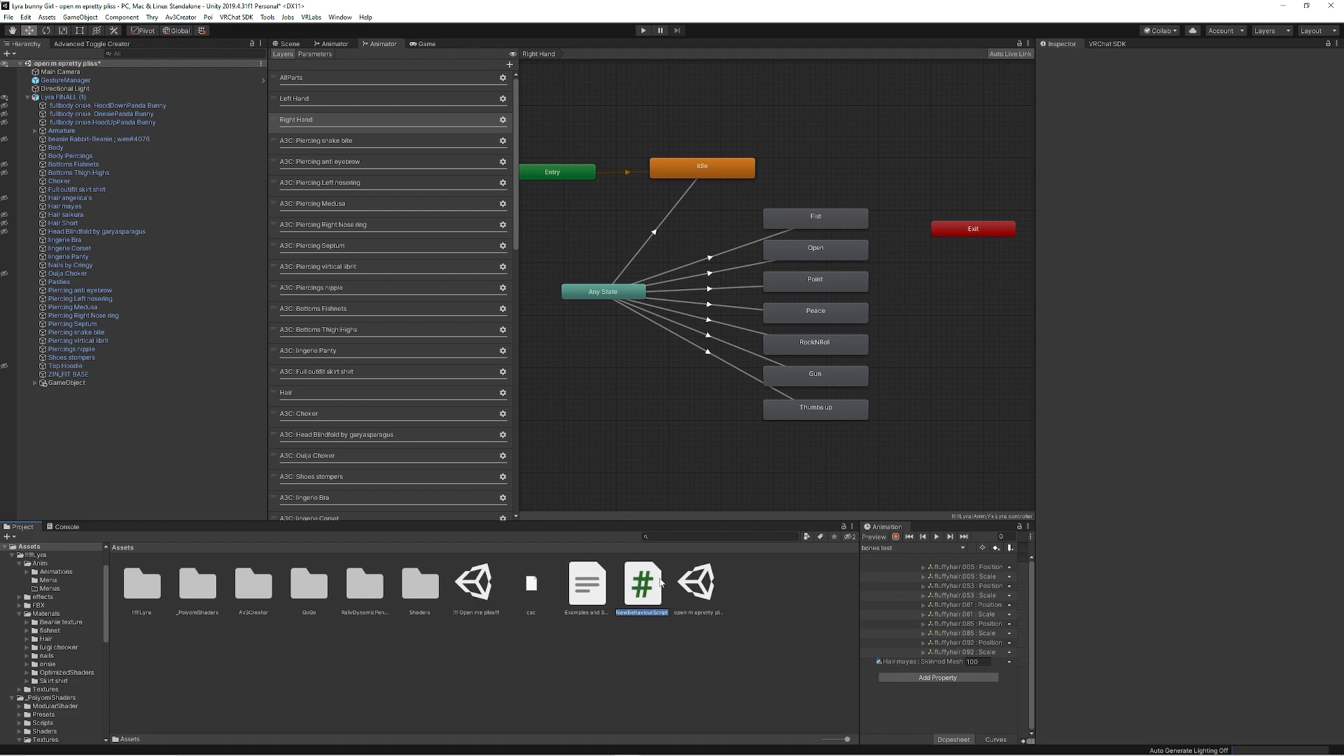
type("potato")
key("Return")
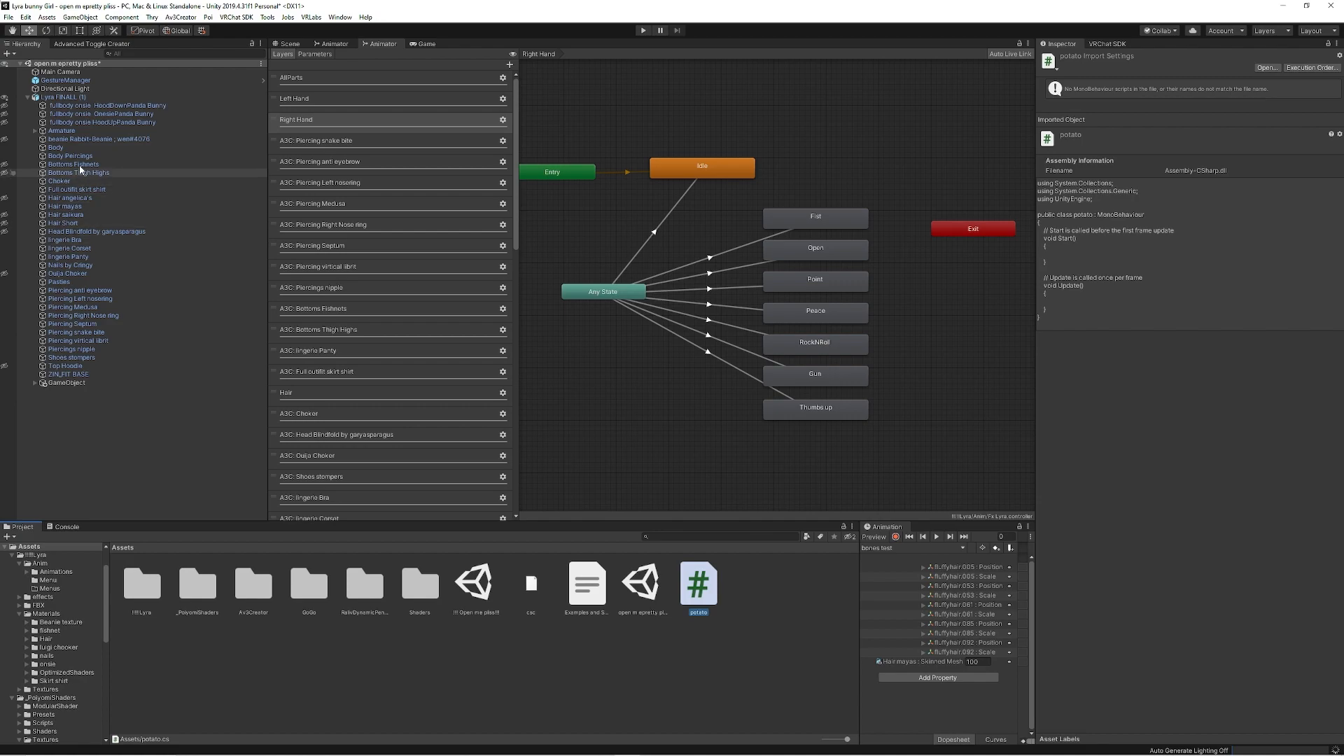
Attach the potato script to the lingerie Bra object as a component.
left_click(66, 240)
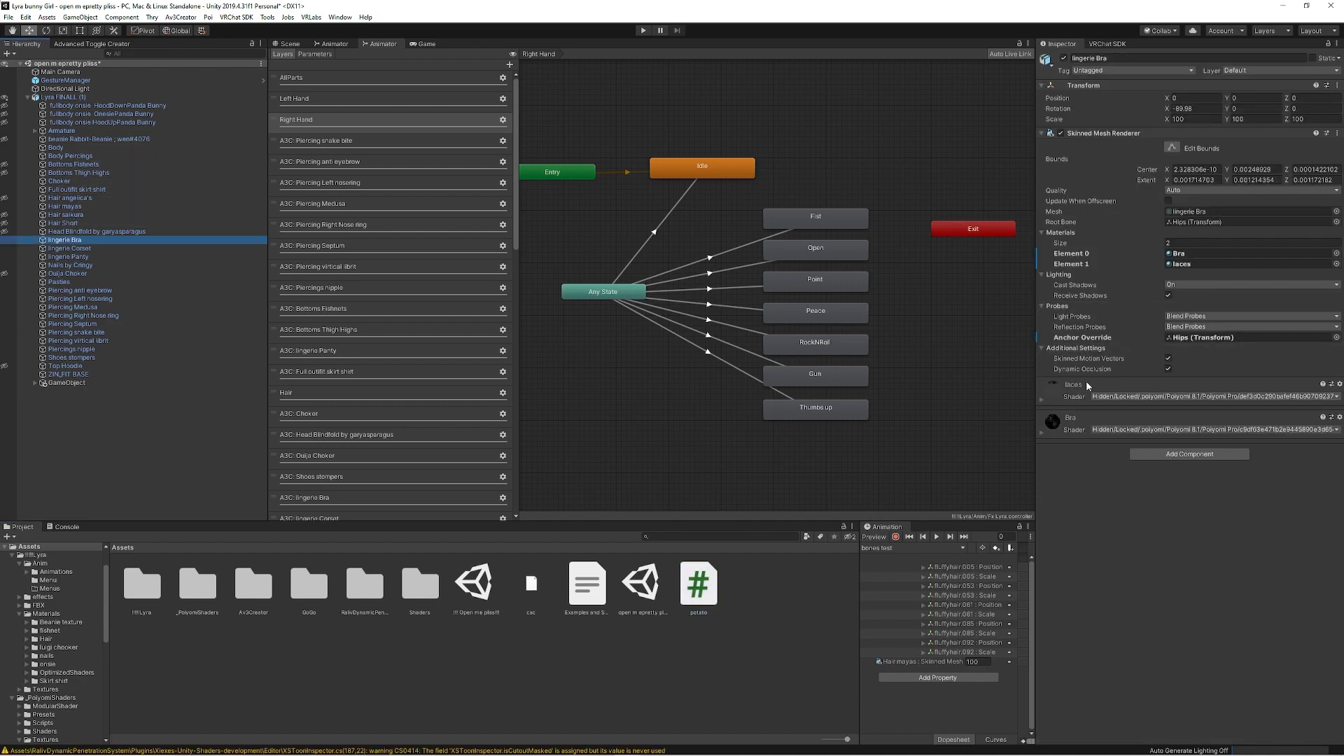
left_click(1178, 455)
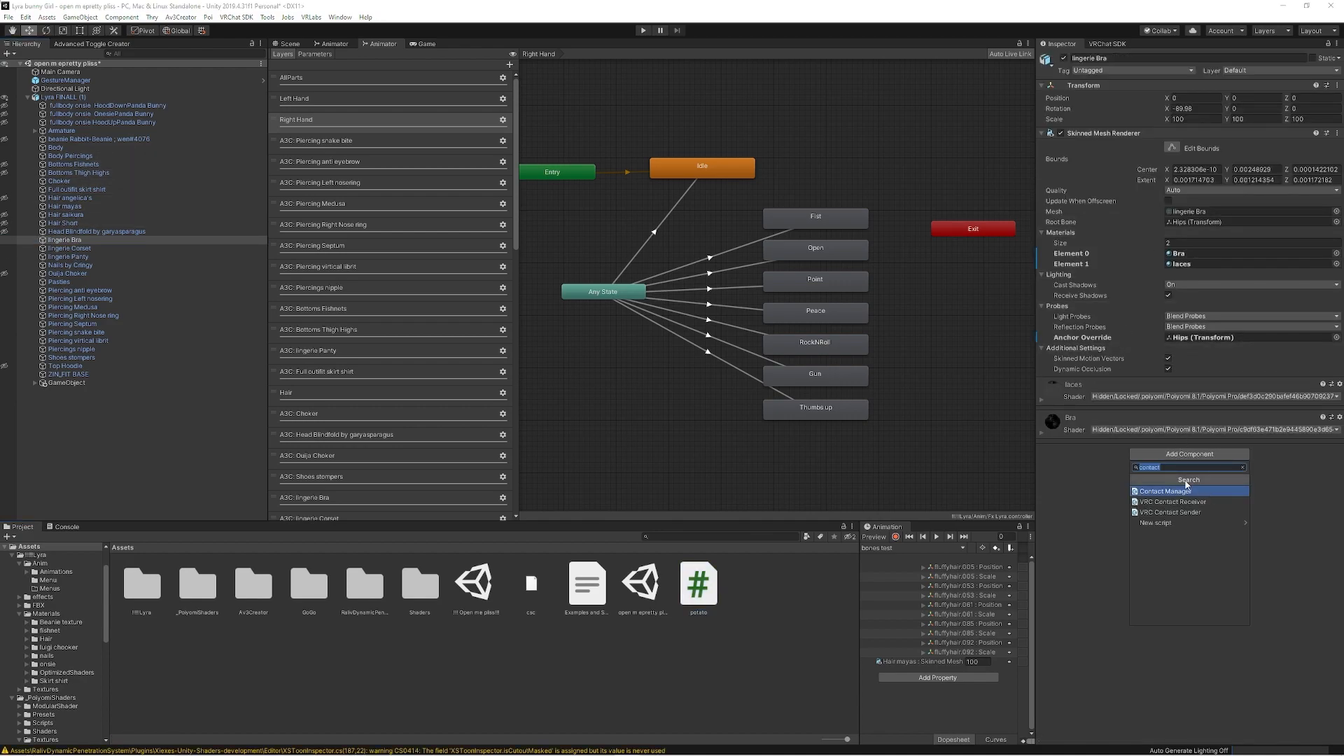
left_click(1155, 522)
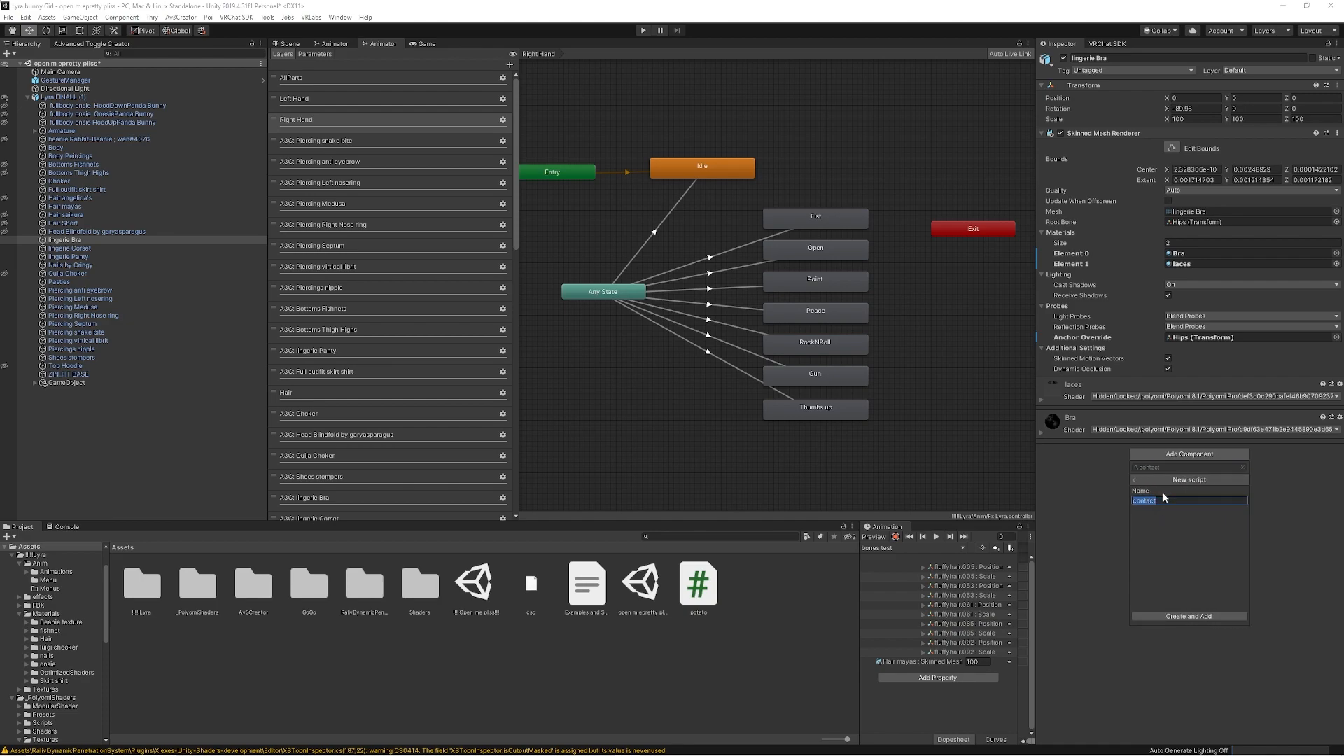
key("Escape")
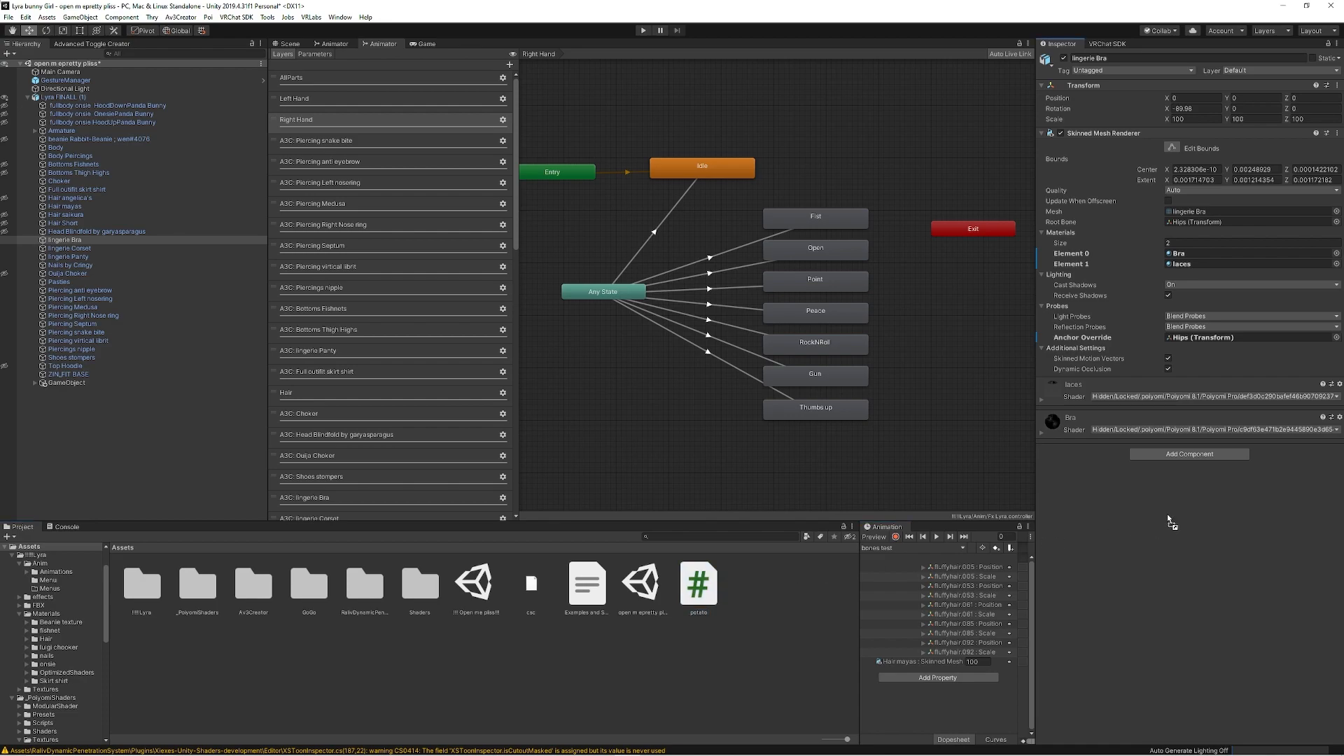
left_click_drag(1161, 523, 1169, 512)
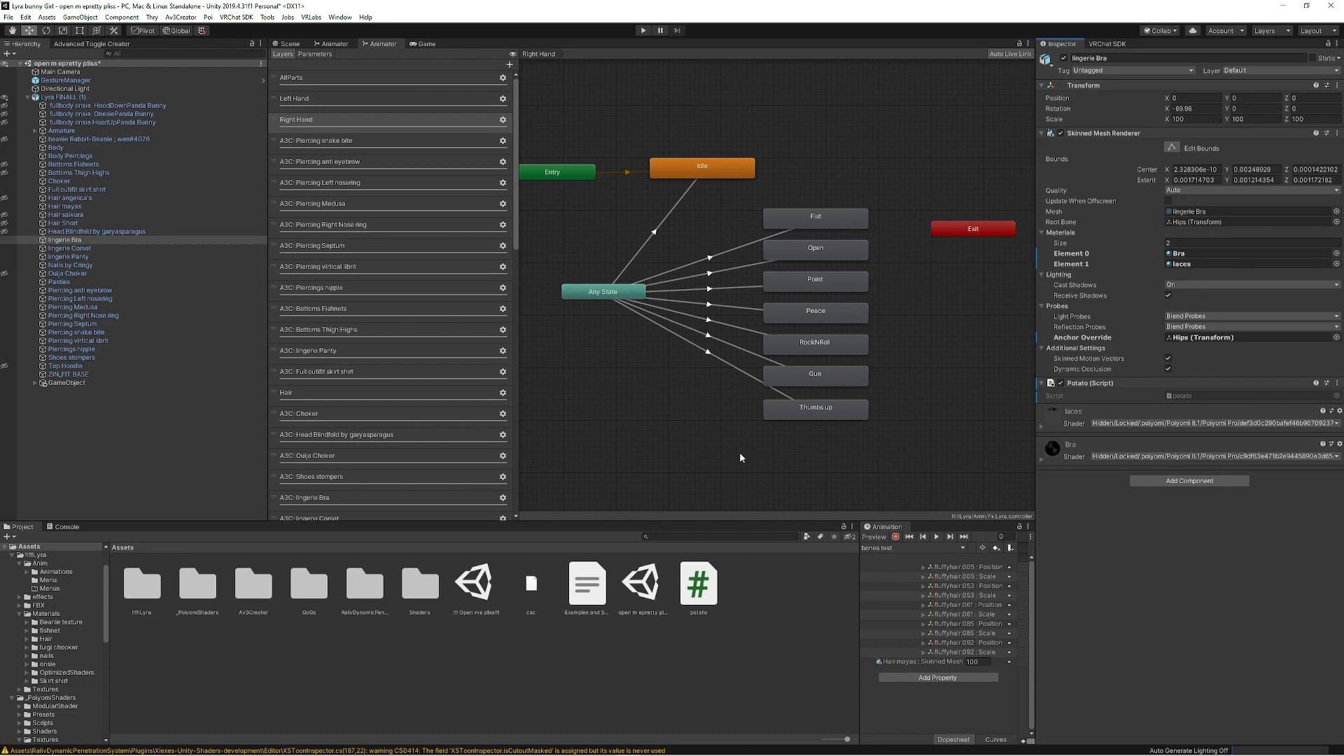
Delete the potato script from the Assets folder and reselect the lingerie Bra object.
left_click(700, 590)
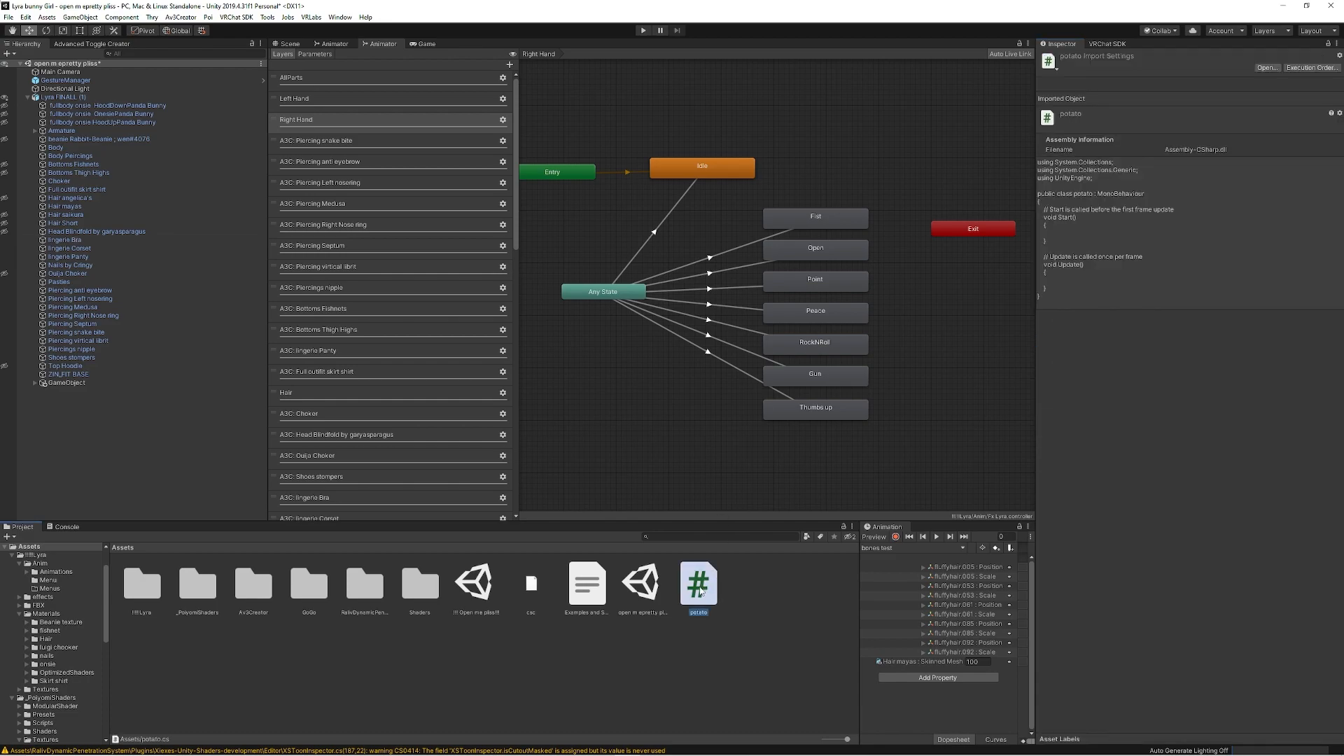
key("Delete")
left_click(694, 397)
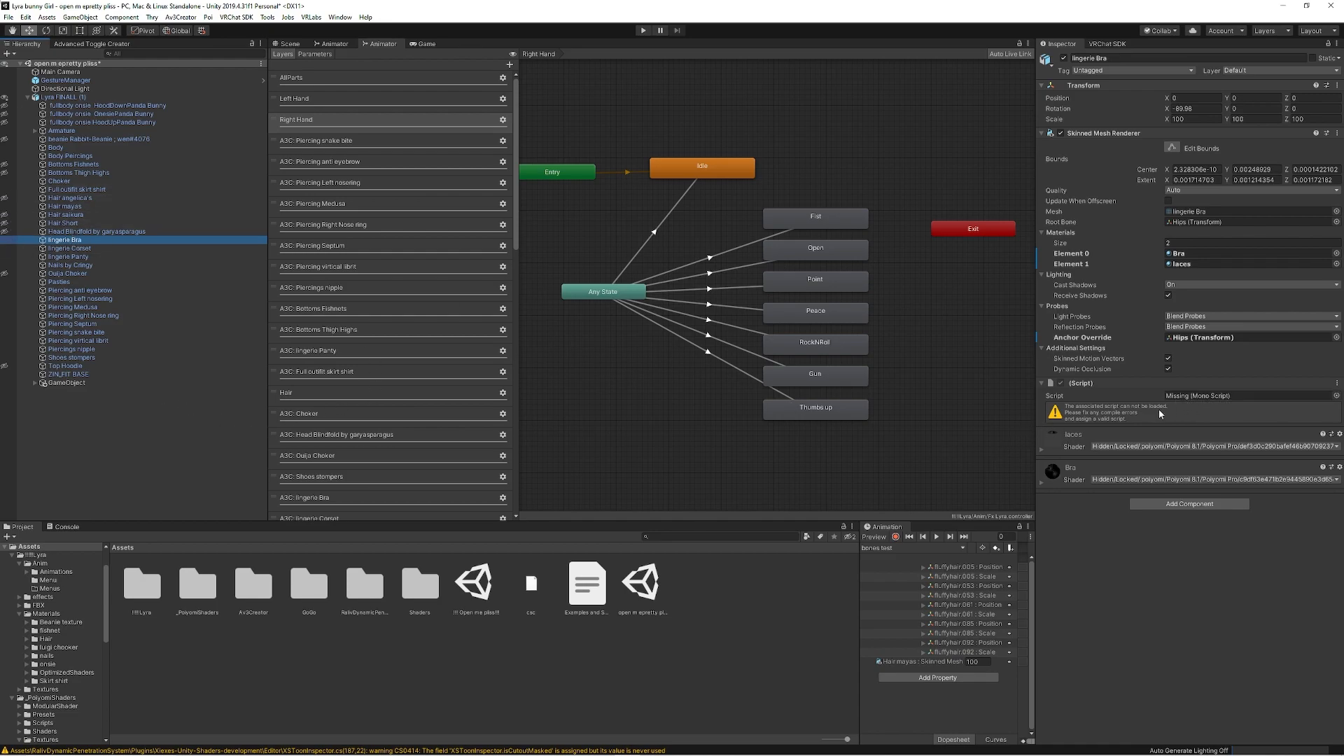
Run Build & Publish for Lyra in the VRChat SDK Builder and read the build error in the Console.
left_click(1106, 44)
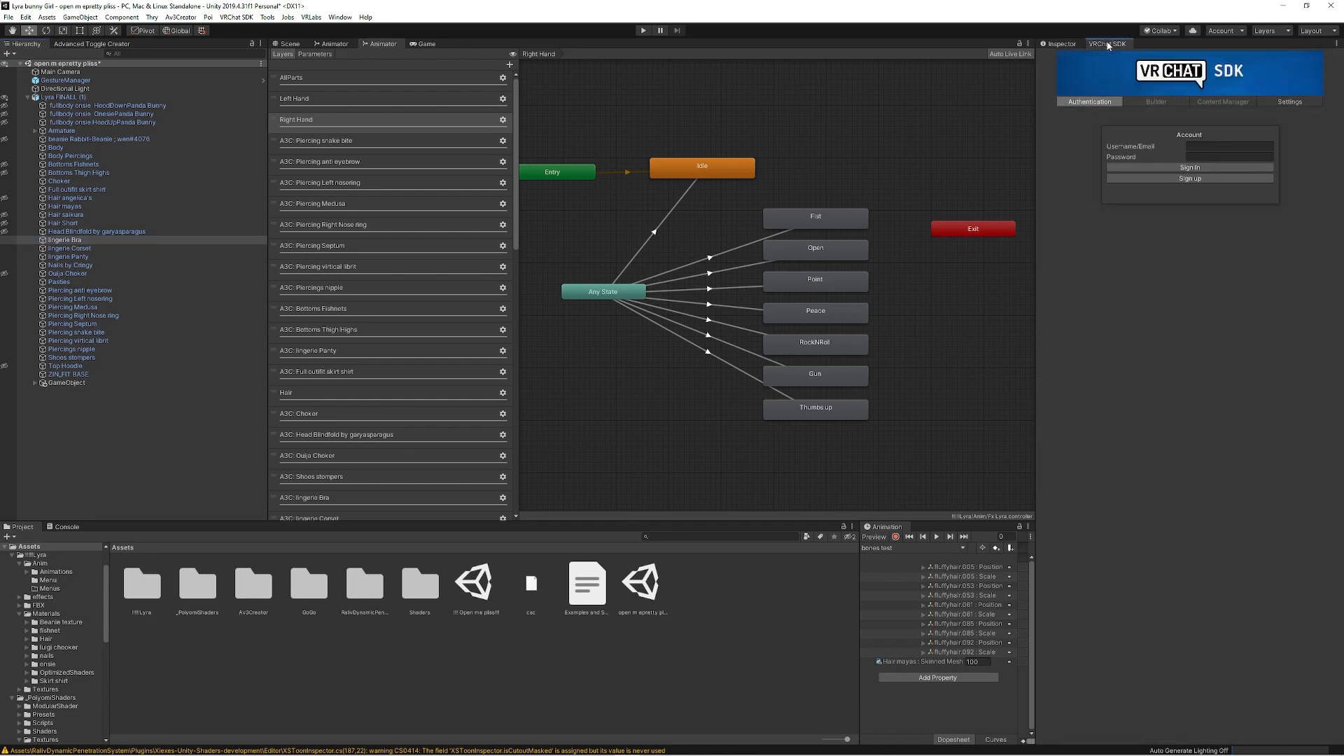
left_click(1155, 104)
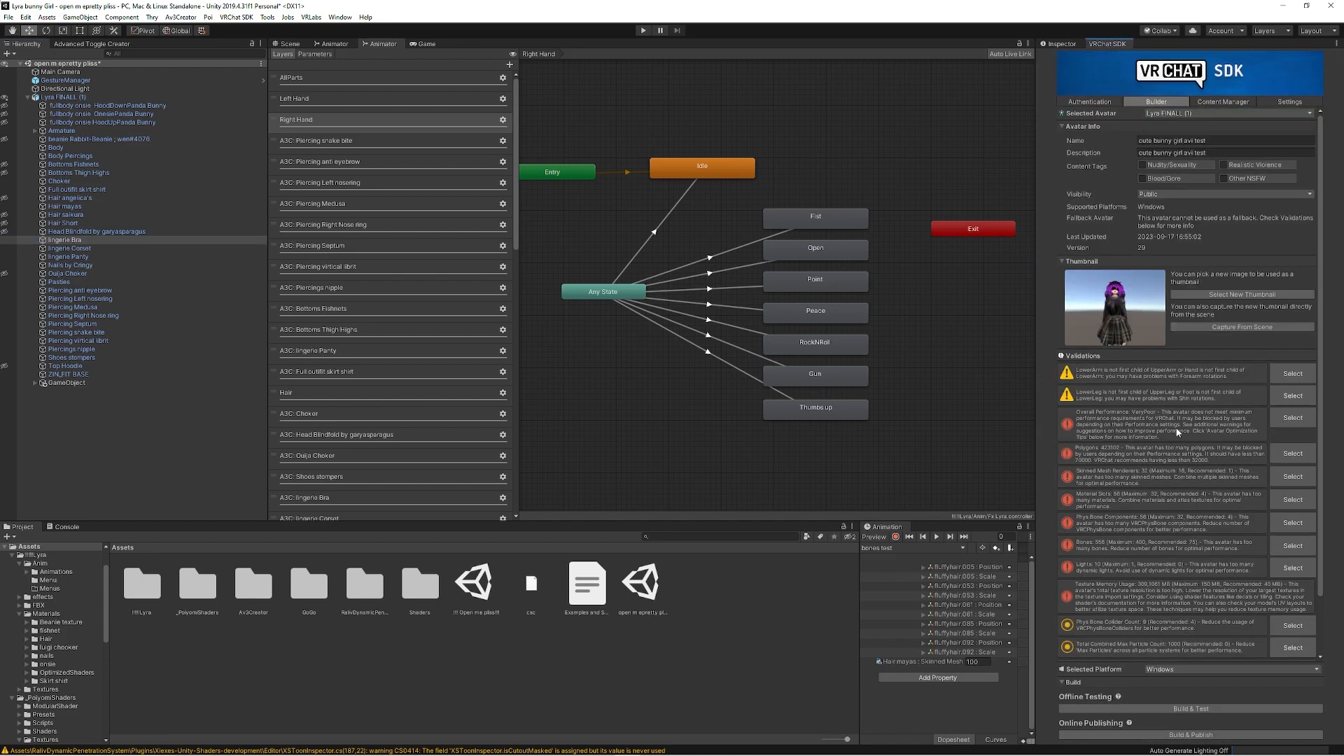
left_click(1203, 731)
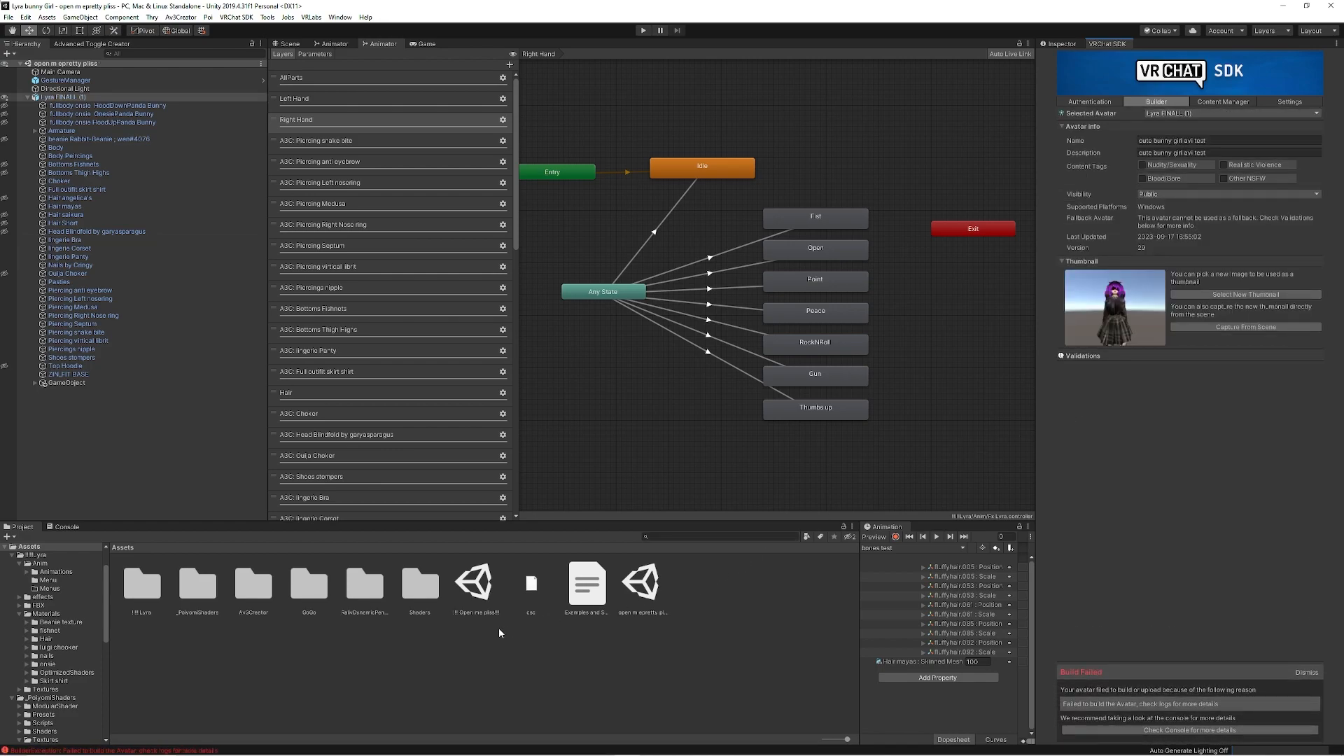
left_click(120, 750)
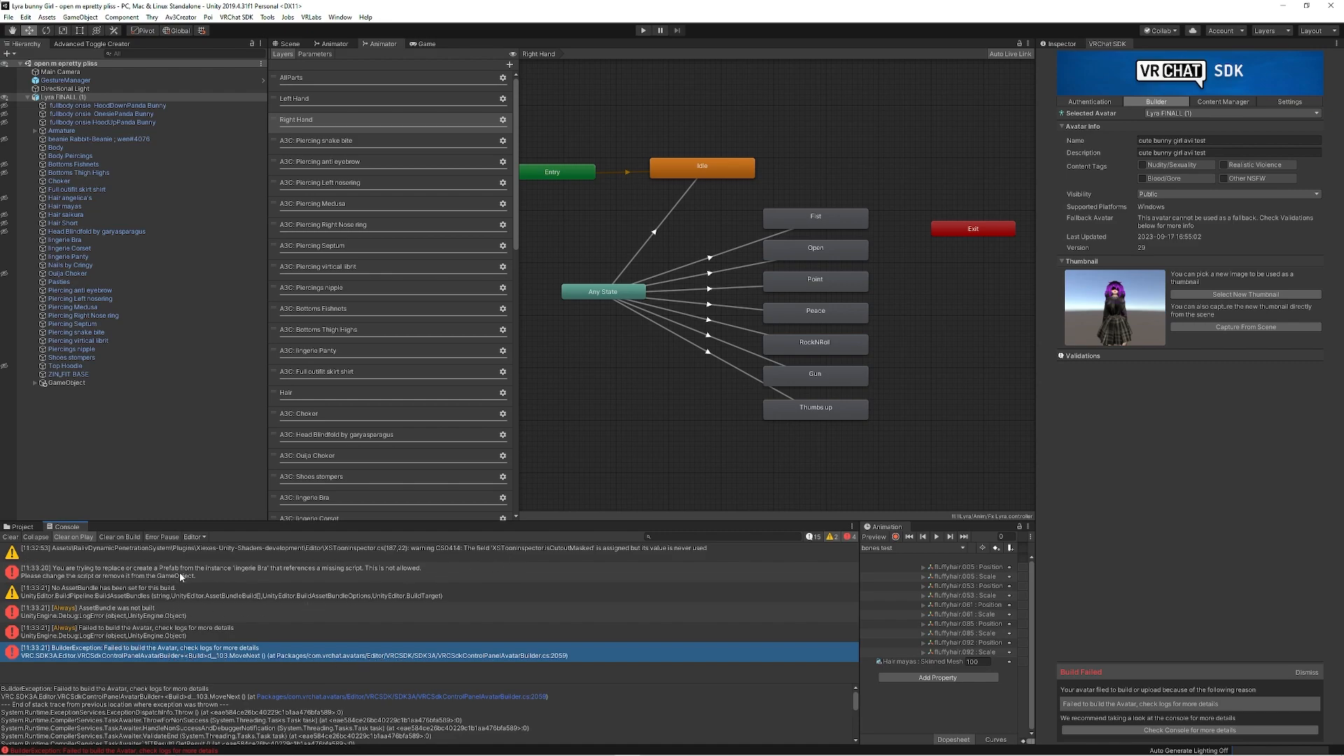
Compare the components of the lingerie Panty and lingerie Bra objects to look for a missing script.
left_click(21, 526)
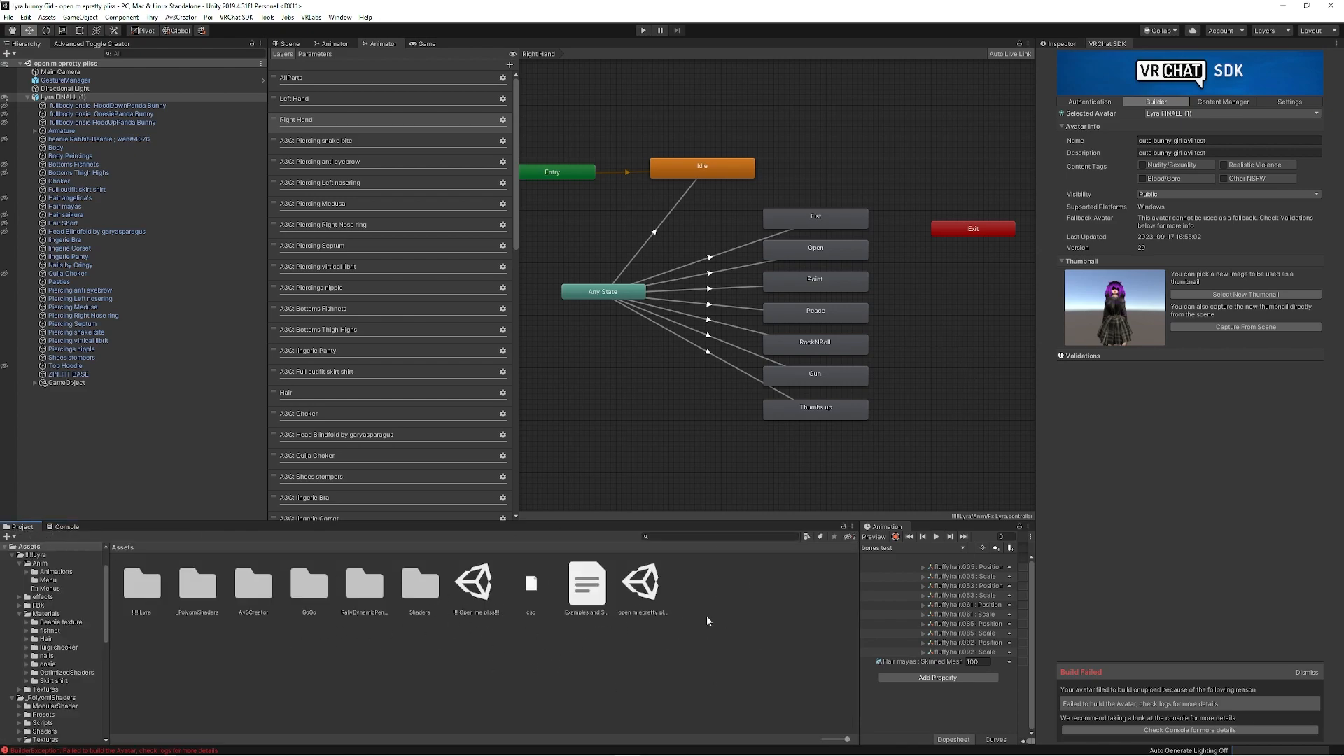
left_click(69, 257)
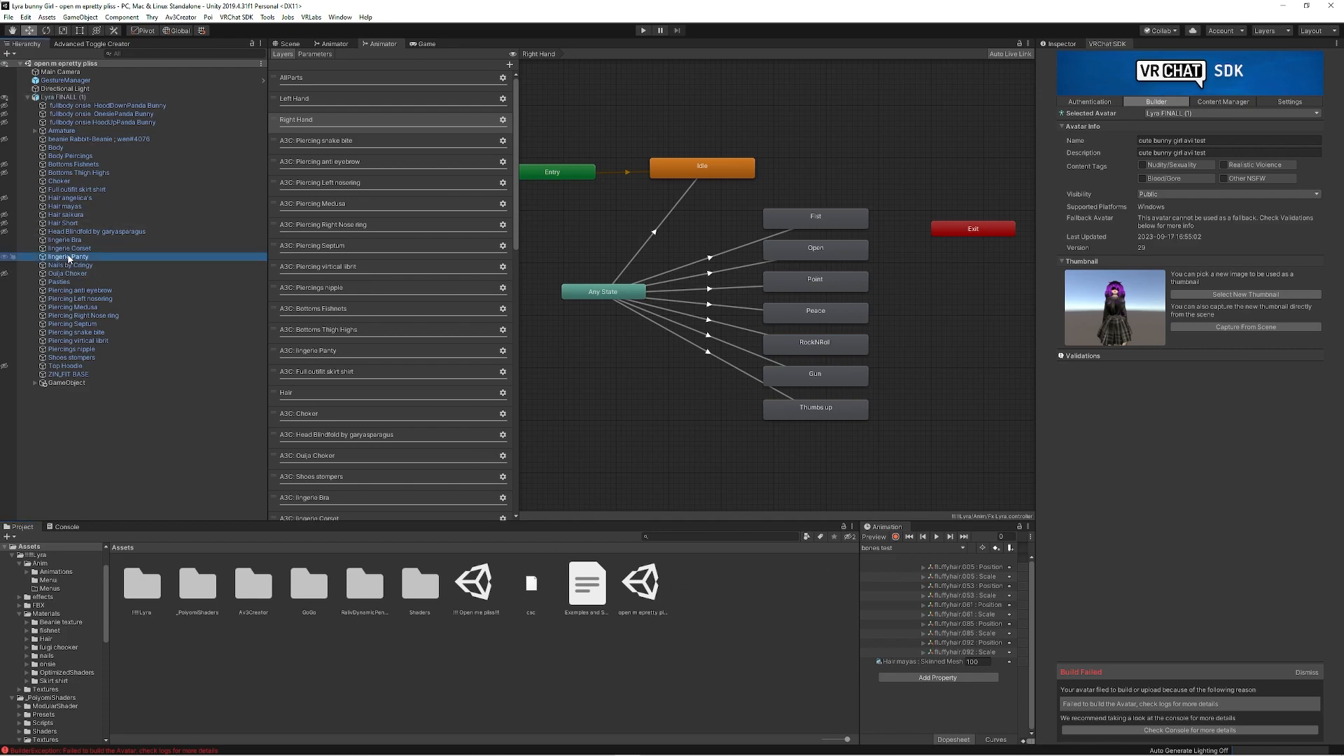
left_click(1063, 44)
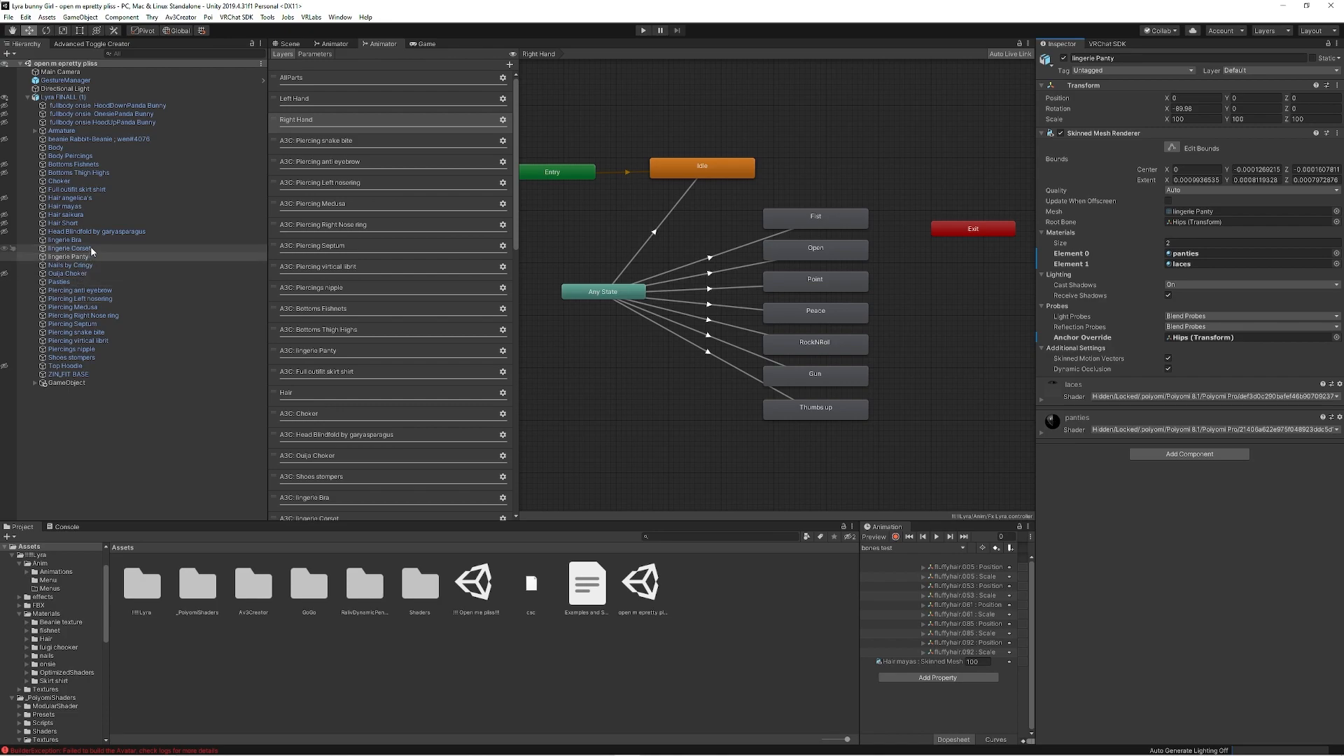
left_click(98, 240)
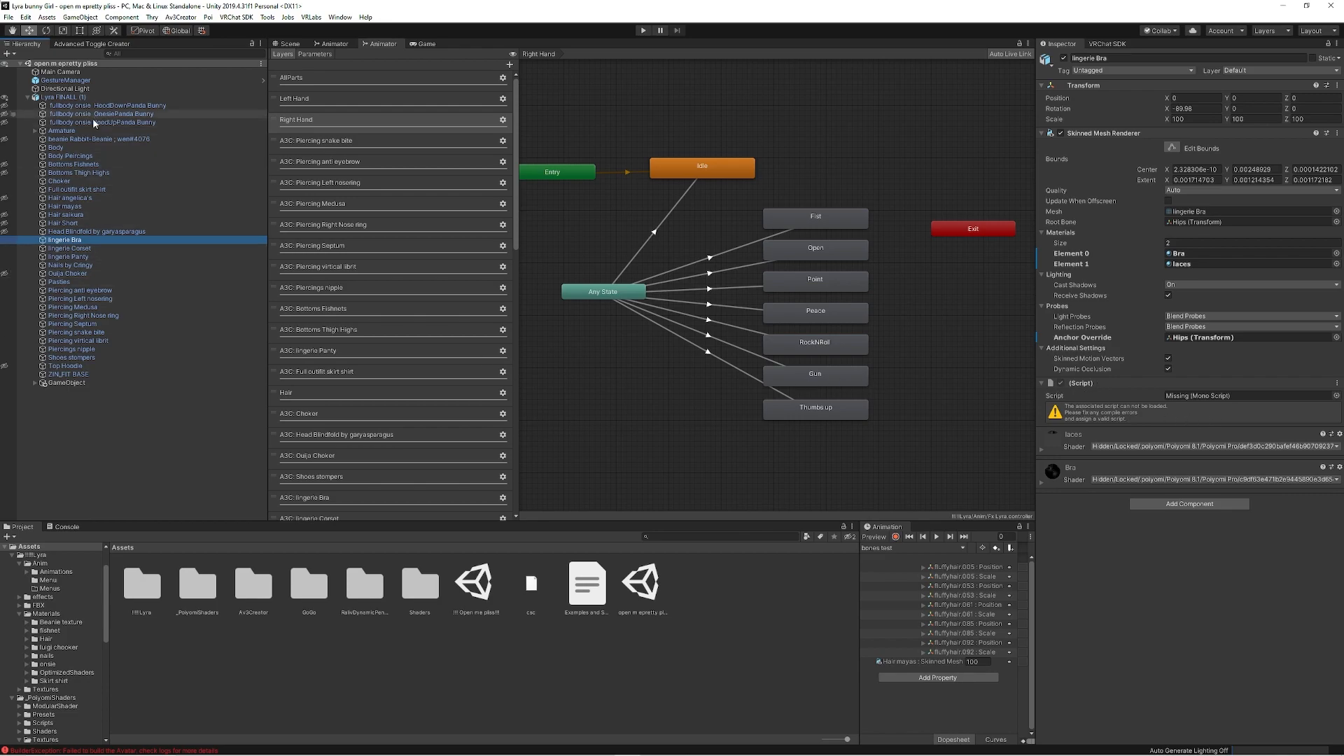
Expand the whole Armature bone hierarchy by selecting its children, and pick the Back.L.002 bone.
left_click(35, 132)
right_click(57, 131)
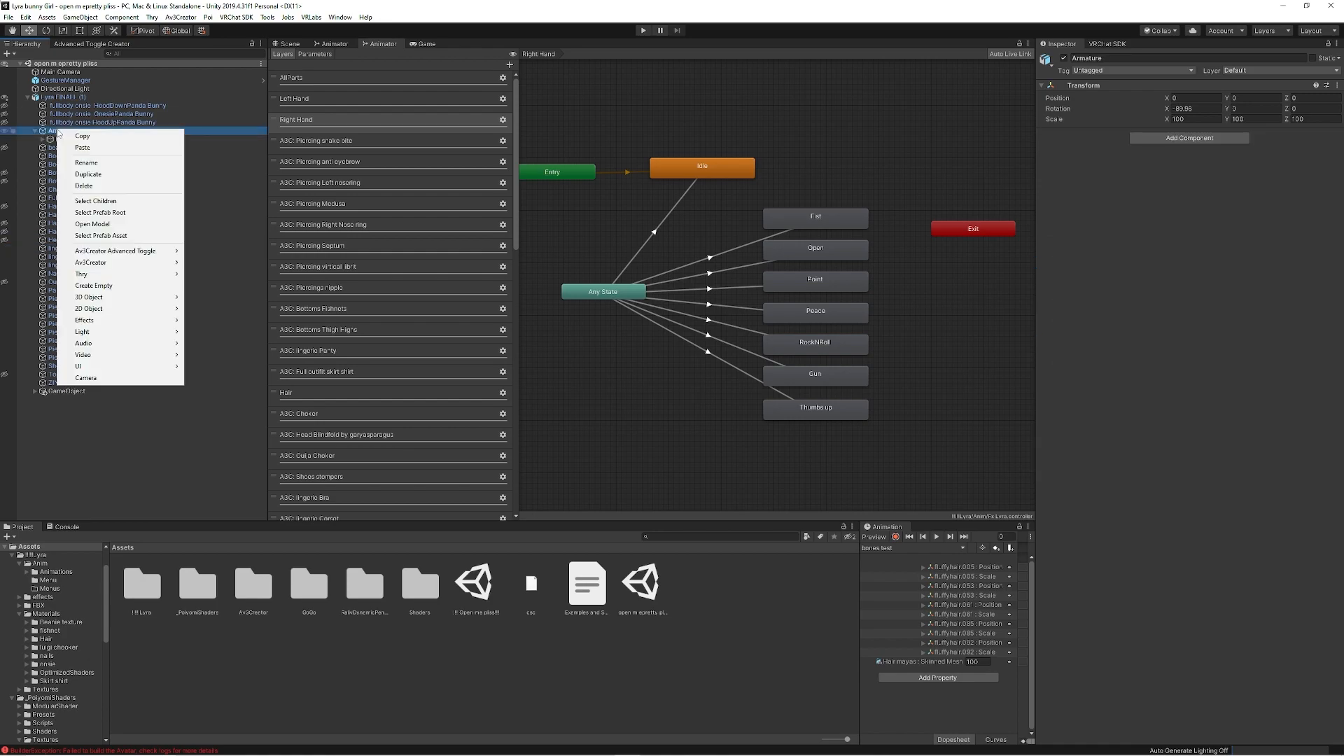
left_click(107, 202)
scroll(109, 230, "down", 1)
left_click(111, 234)
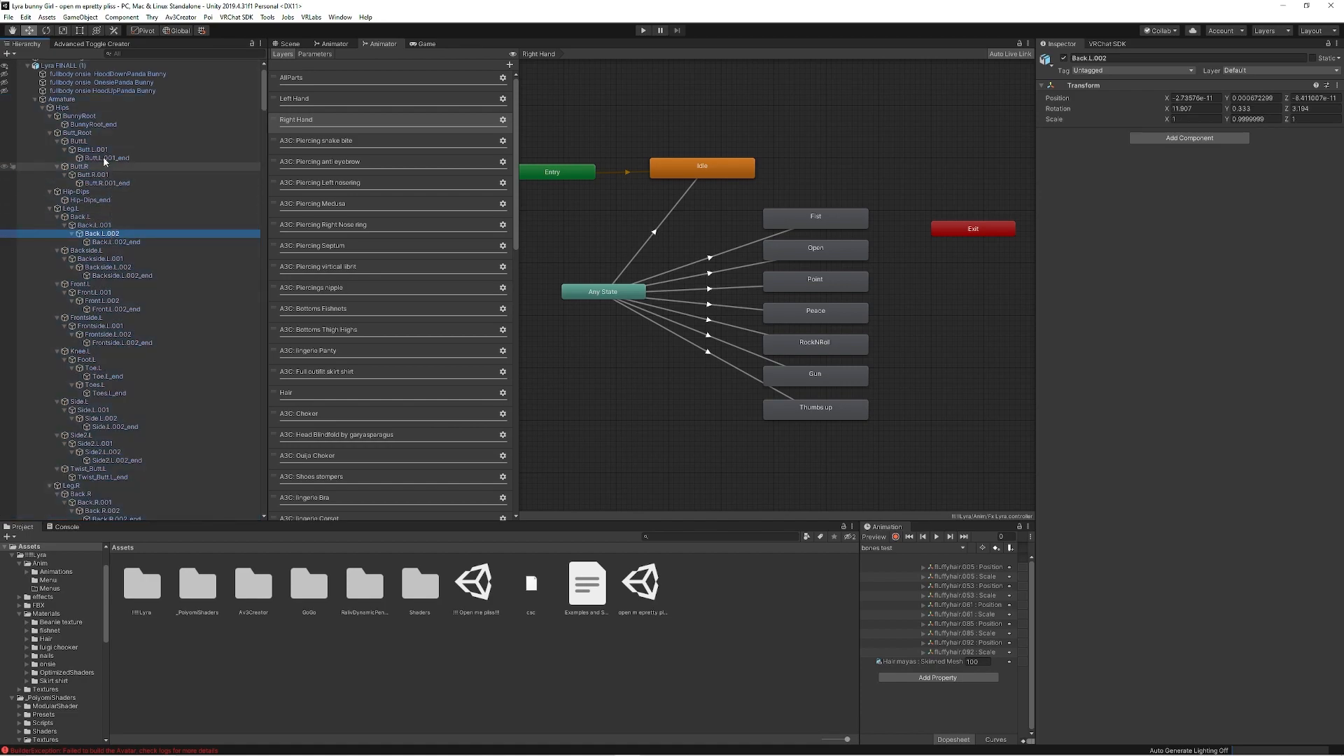
Step through the armature bones from BunnyRoot through the left leg bones, checking each one's components for missing scripts.
left_click(100, 117)
key("Down")
key("Down")
key("Down")
key("Down")
key("Down")
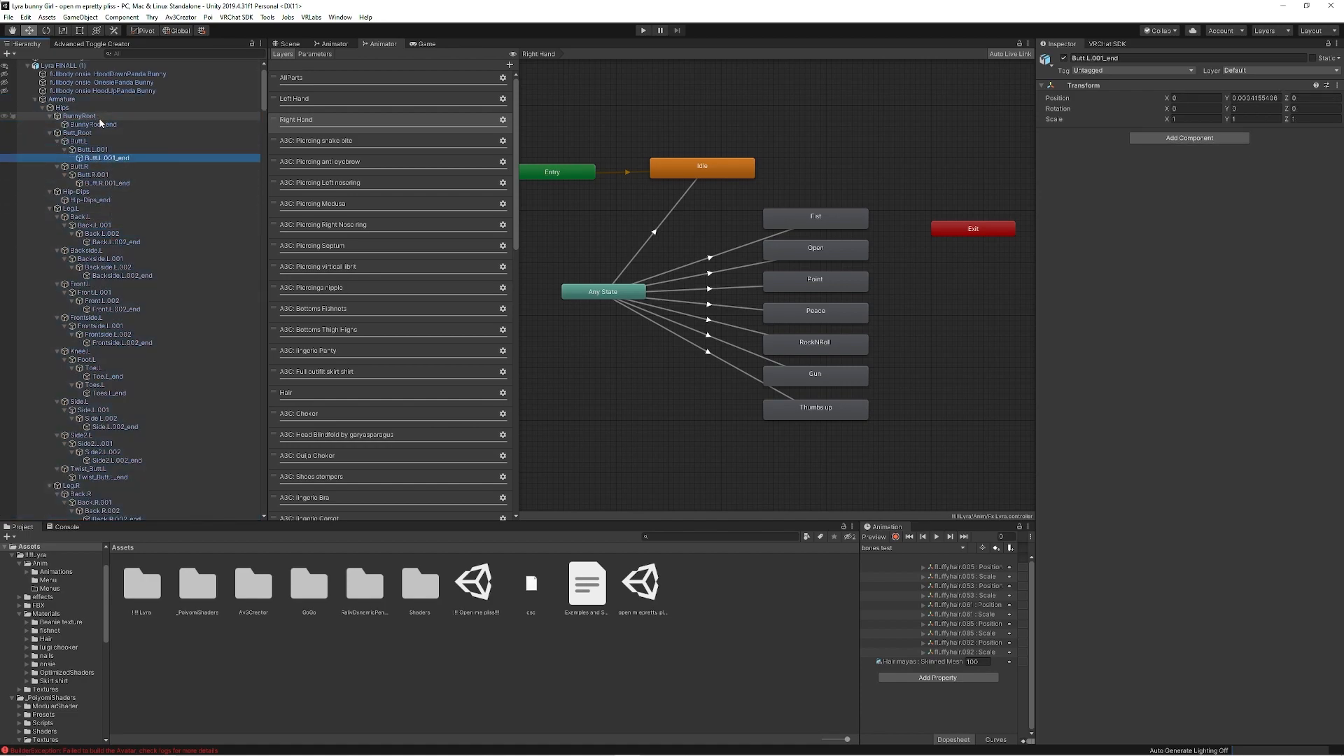
key("Down")
key("Down")
key("Down")
key("Down")
key("Down")
key("Down")
key("Down")
key("Down")
key("Down")
key("Down")
key("Down")
key("Down")
key("Down")
key("Down")
key("Down")
key("Down")
key("Down")
key("Down")
key("Down")
key("Down")
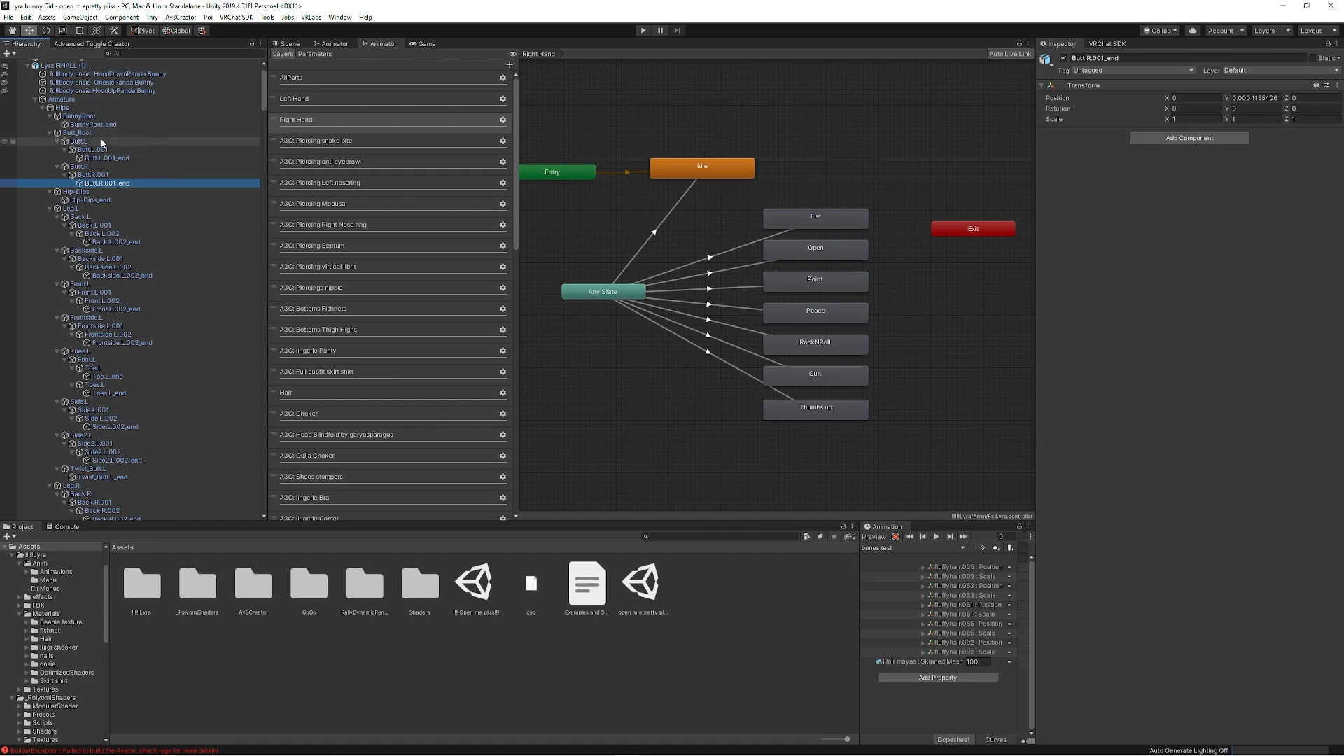
key("Down")
key("Down")
key("Down")
key("Down")
key("Down")
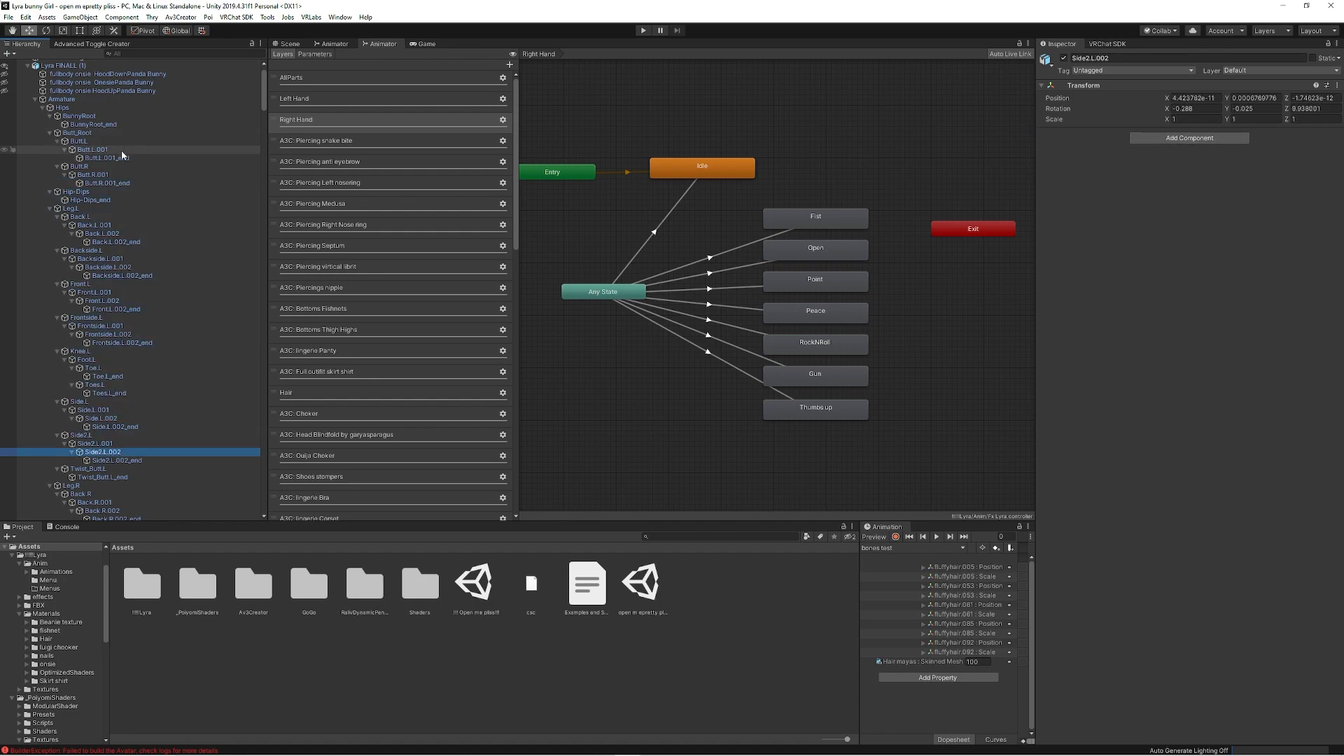
key("Up")
key("Up")
key("Up")
key("Up")
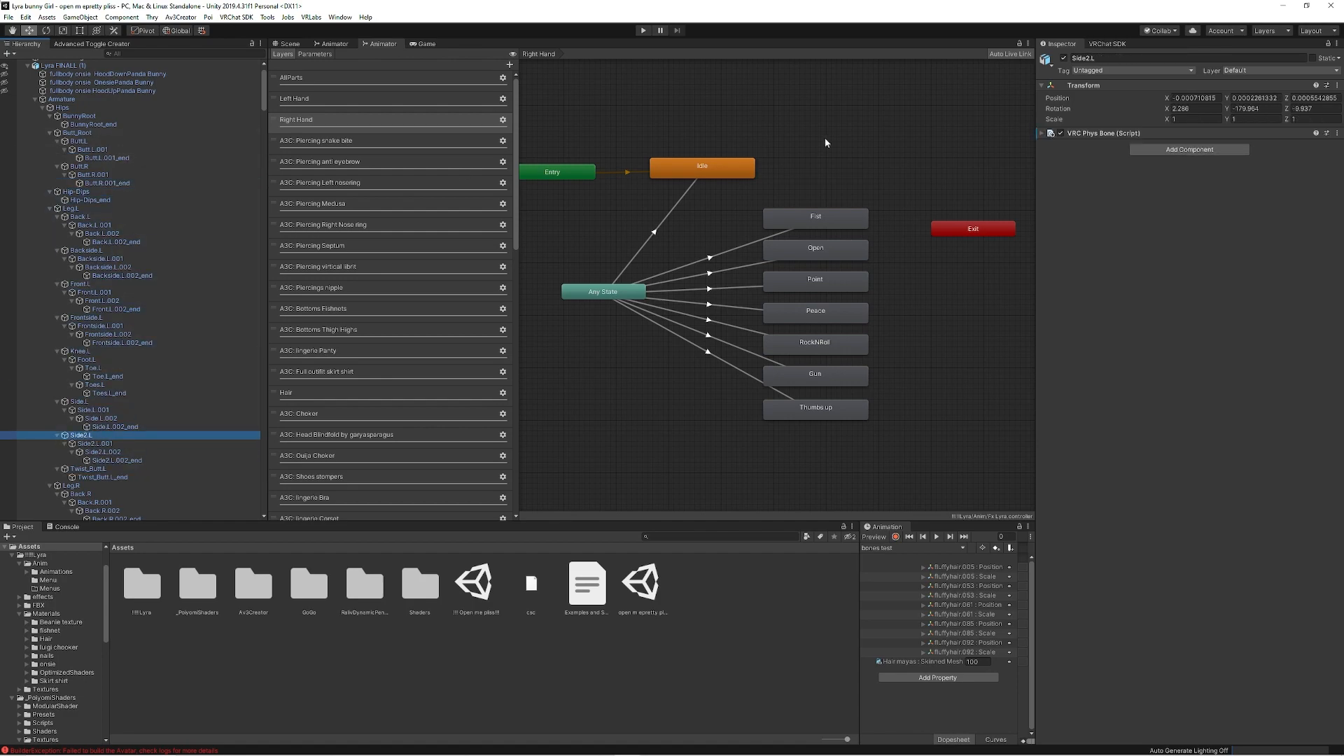
Examine the VRC Phys Bone component on the Side2.L bone and its component options, including Remove Component.
left_click(1042, 133)
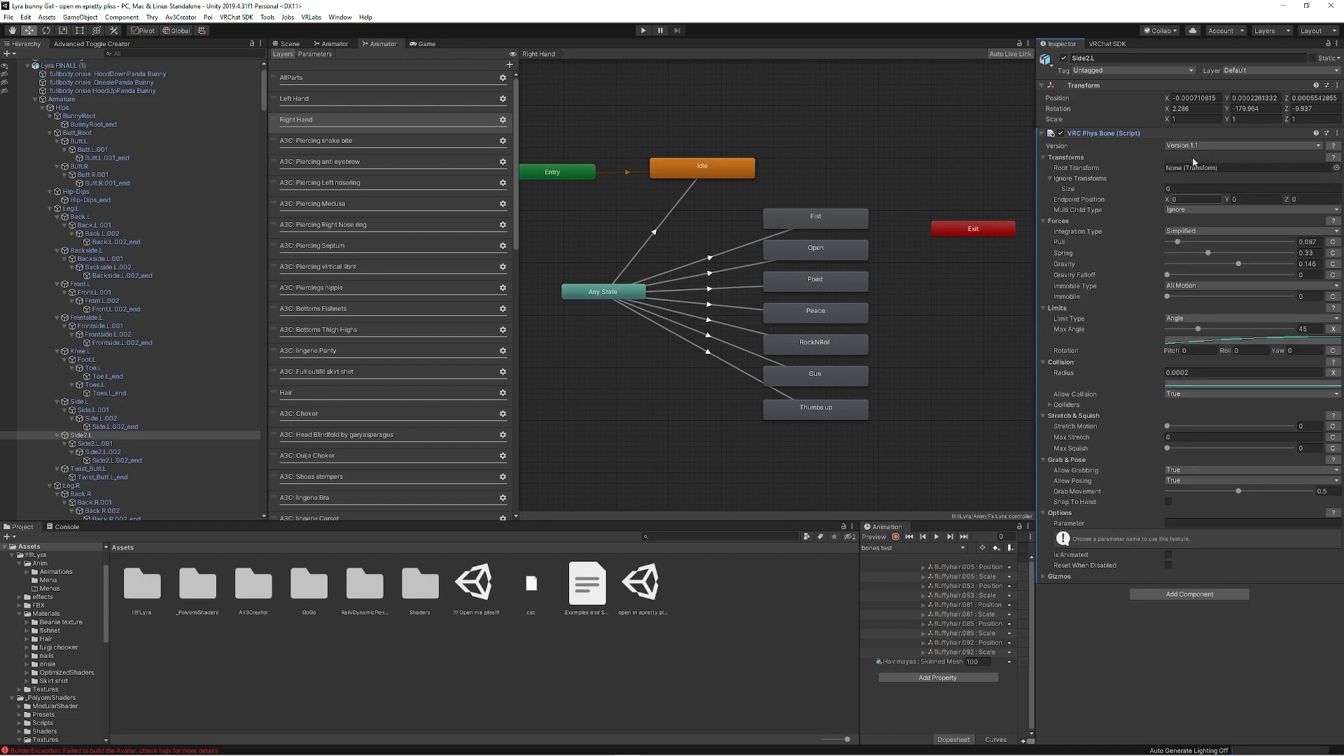
scroll(140, 343, "down", 8)
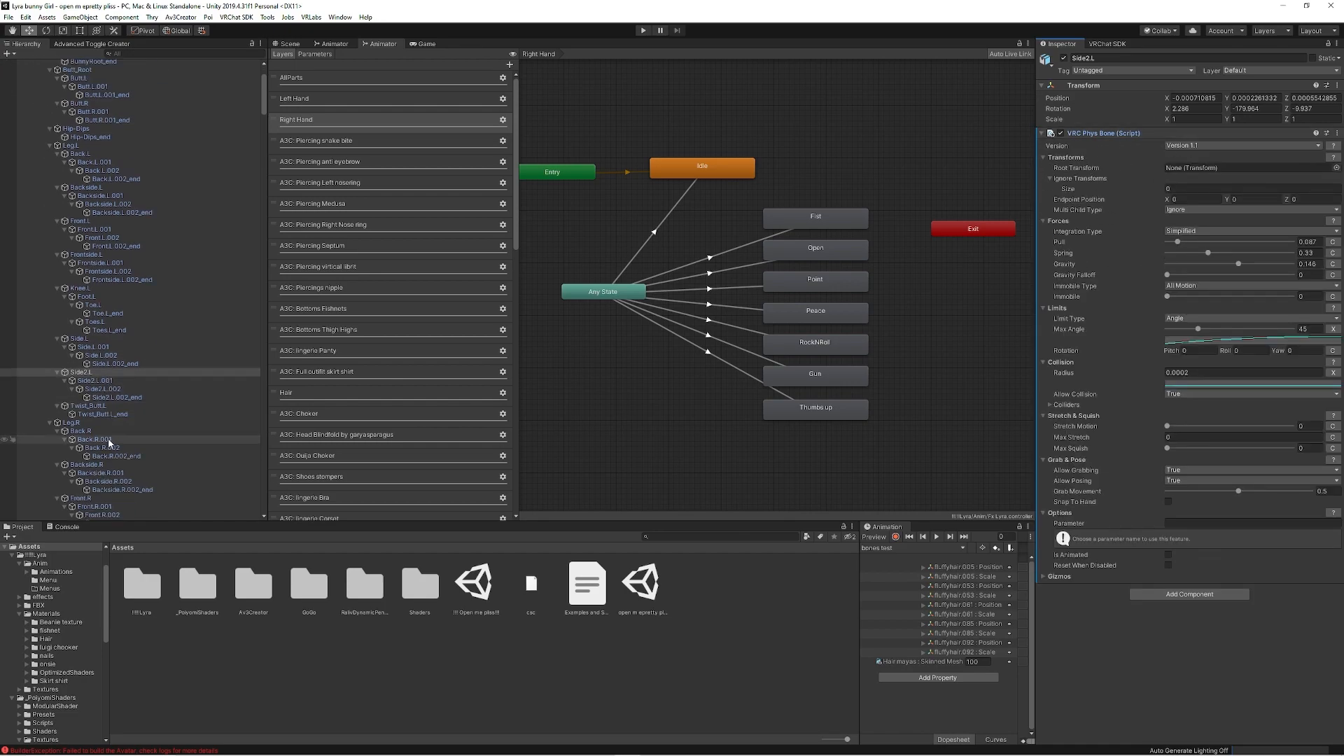
left_click(1337, 133)
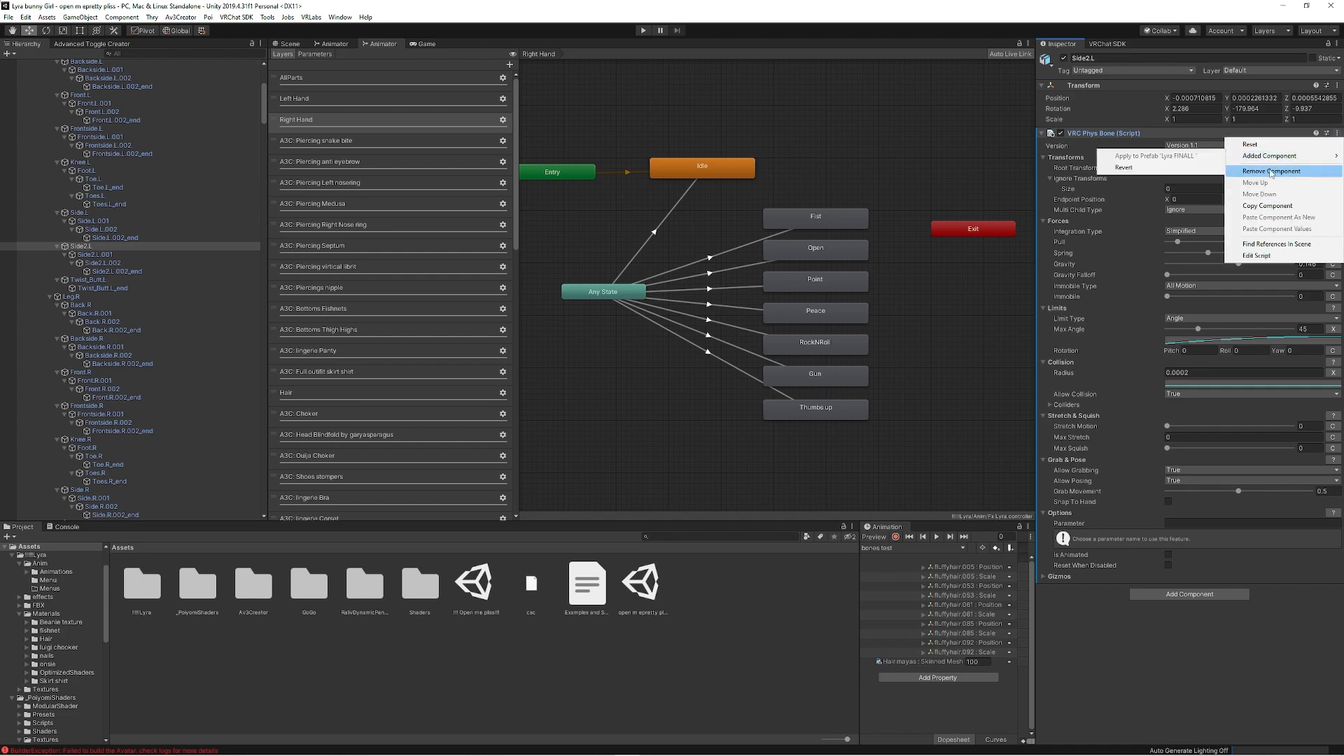
left_click(261, 103)
Remove the missing script component from the lingerie Bra object.
left_click_drag(260, 103, 235, 493)
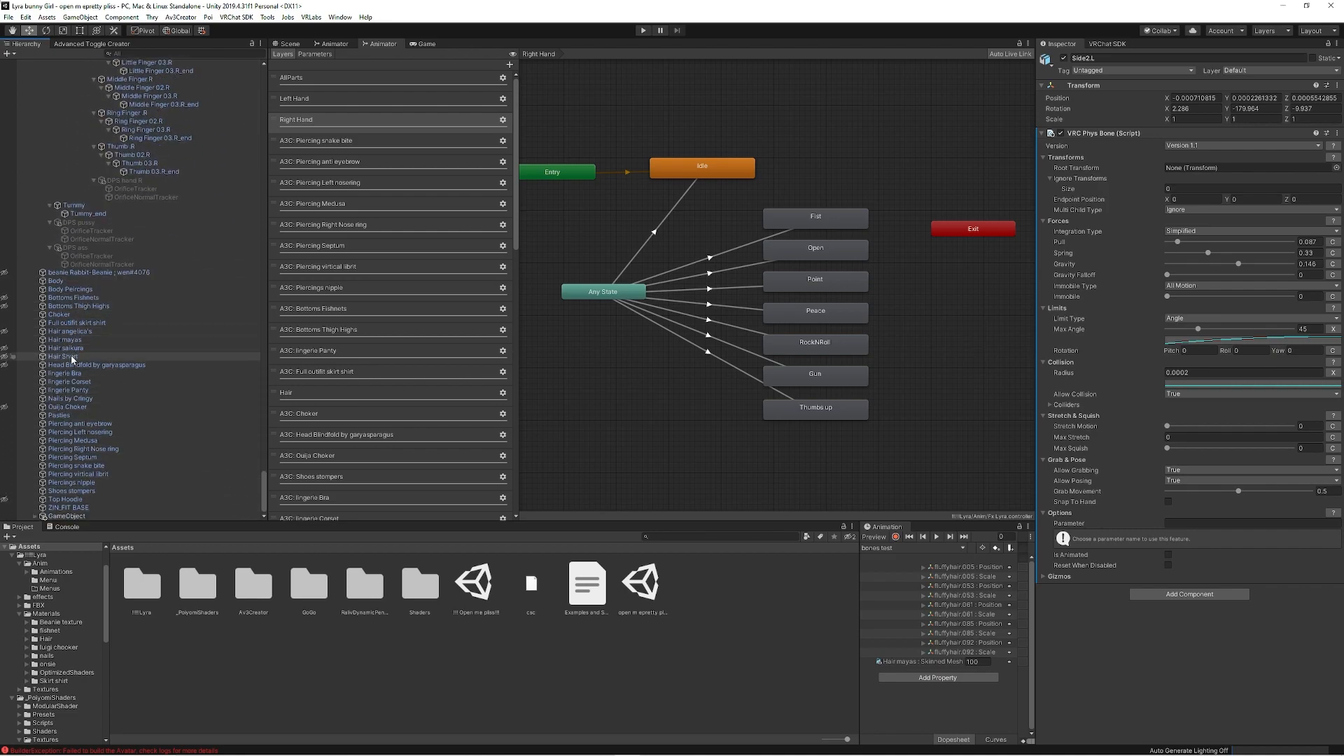
left_click(69, 373)
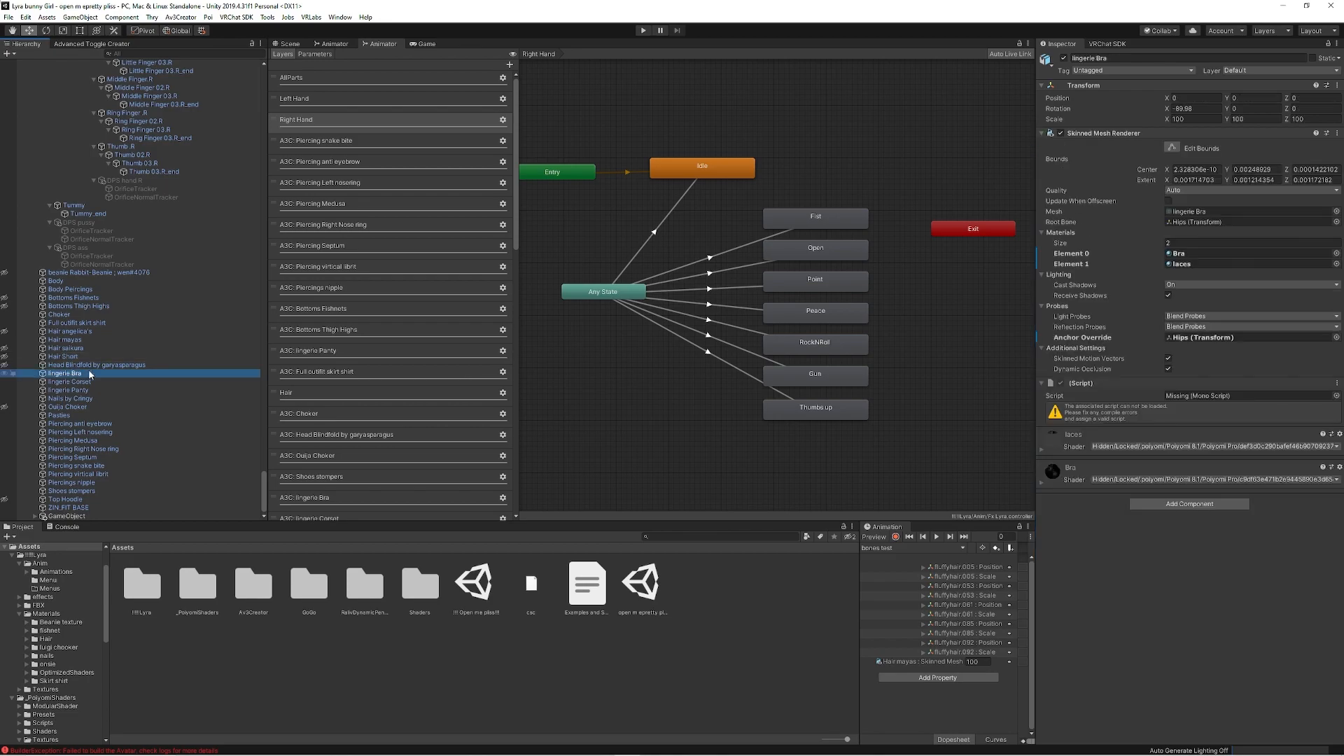
left_click(1336, 382)
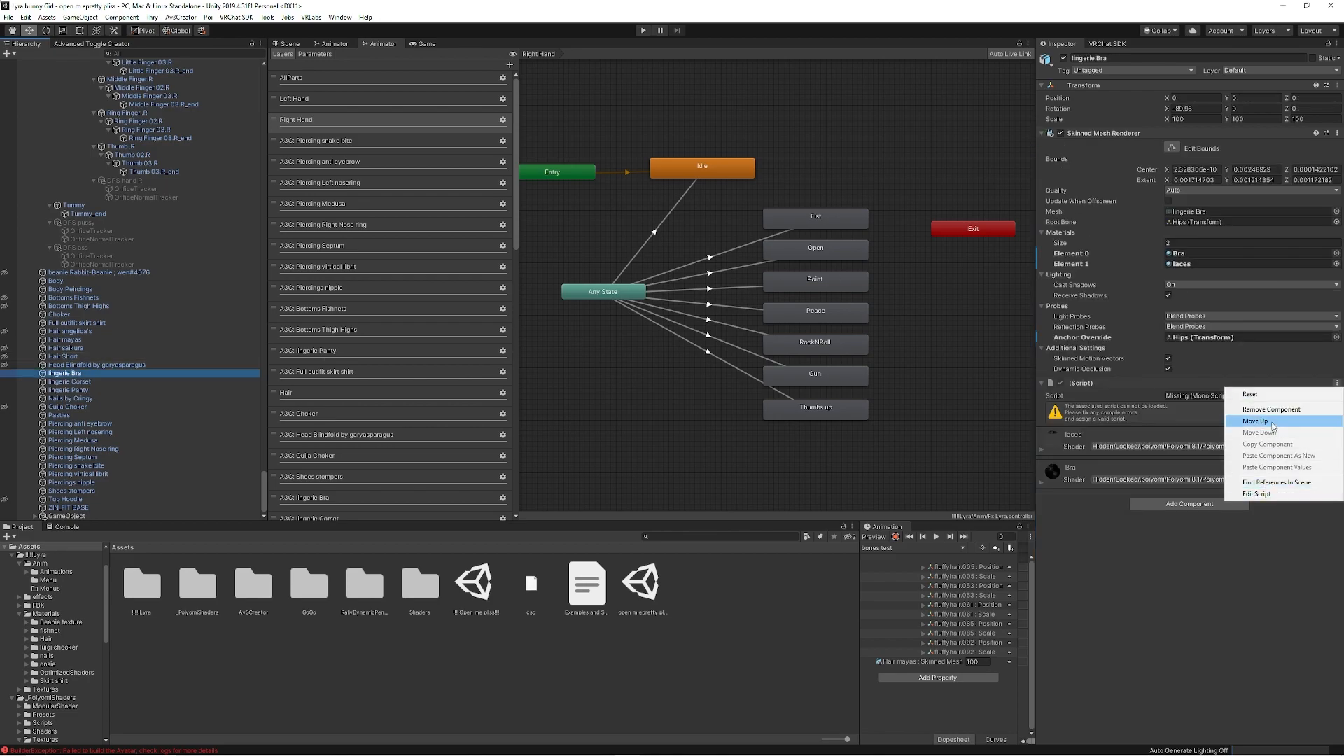
left_click(1337, 383)
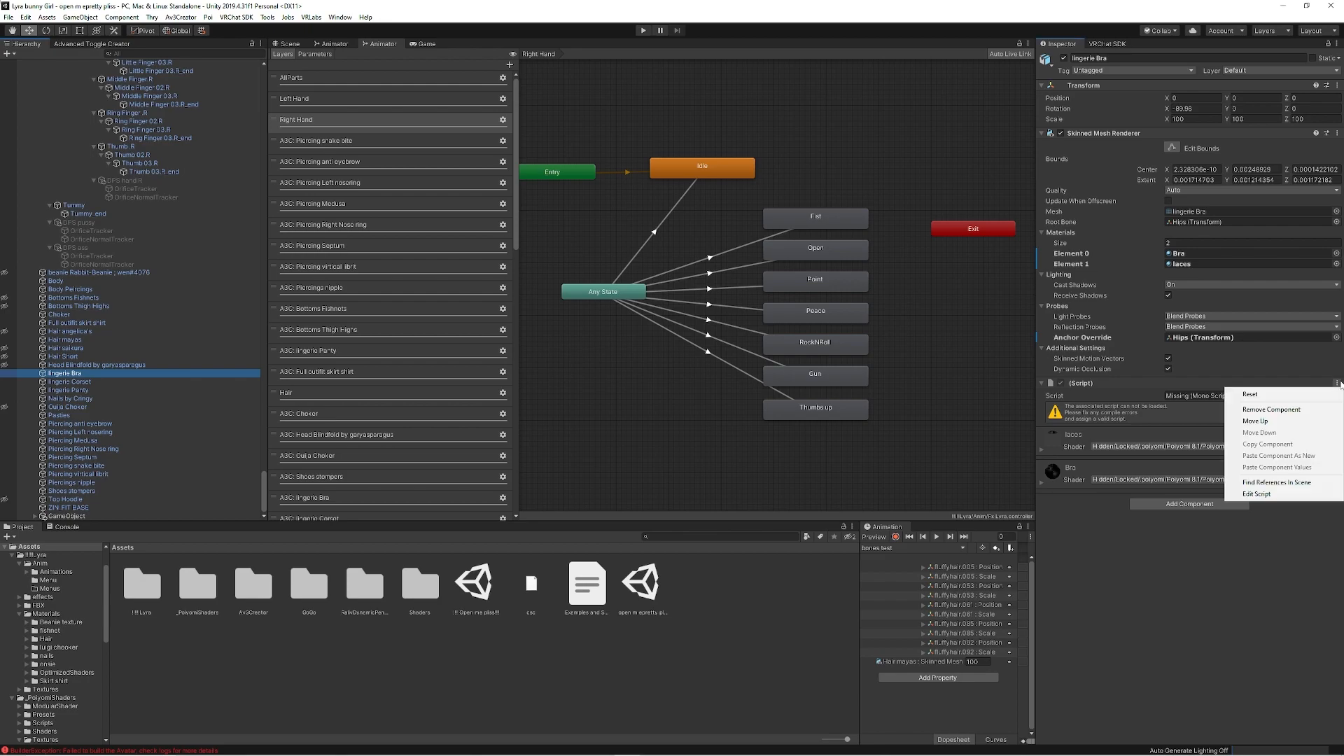
left_click(1286, 410)
Check the Console for the failed build, dismiss the failure notice and run Build & Publish for Lyra again.
left_click(1109, 44)
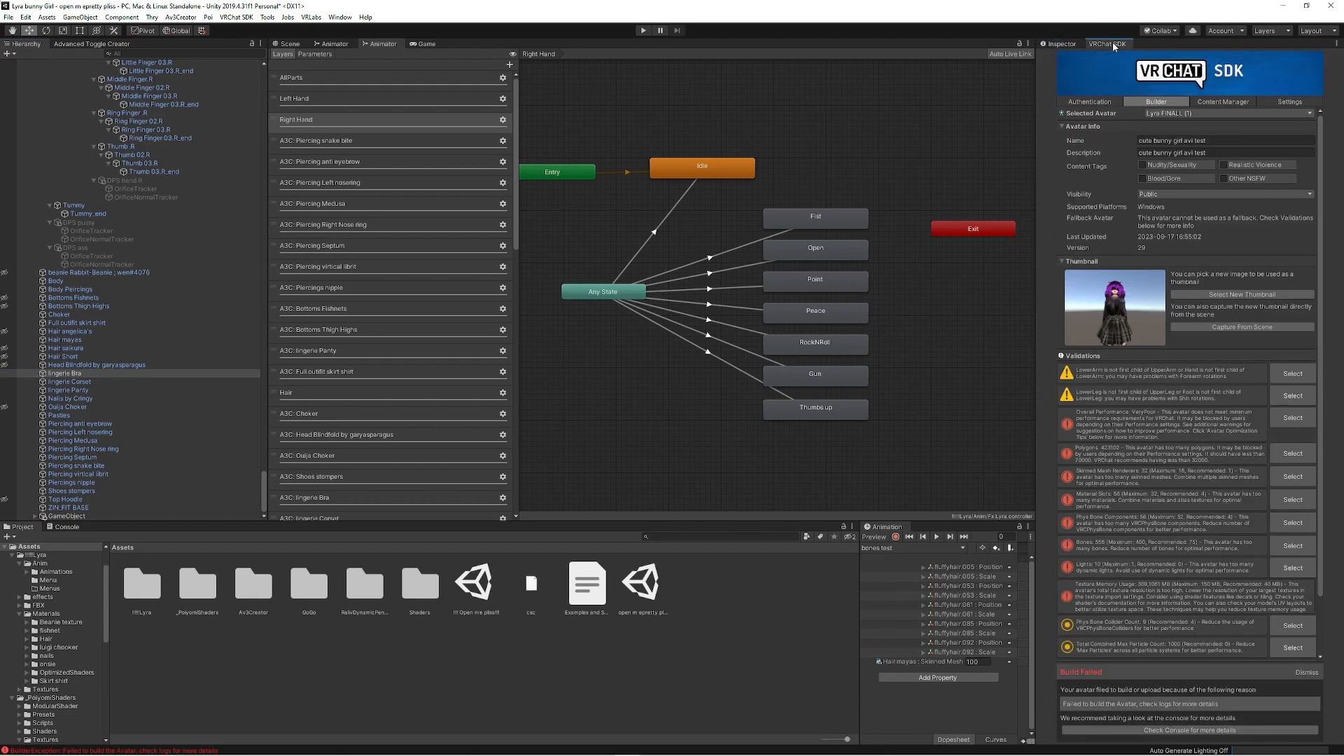
left_click(1182, 731)
left_click(1306, 671)
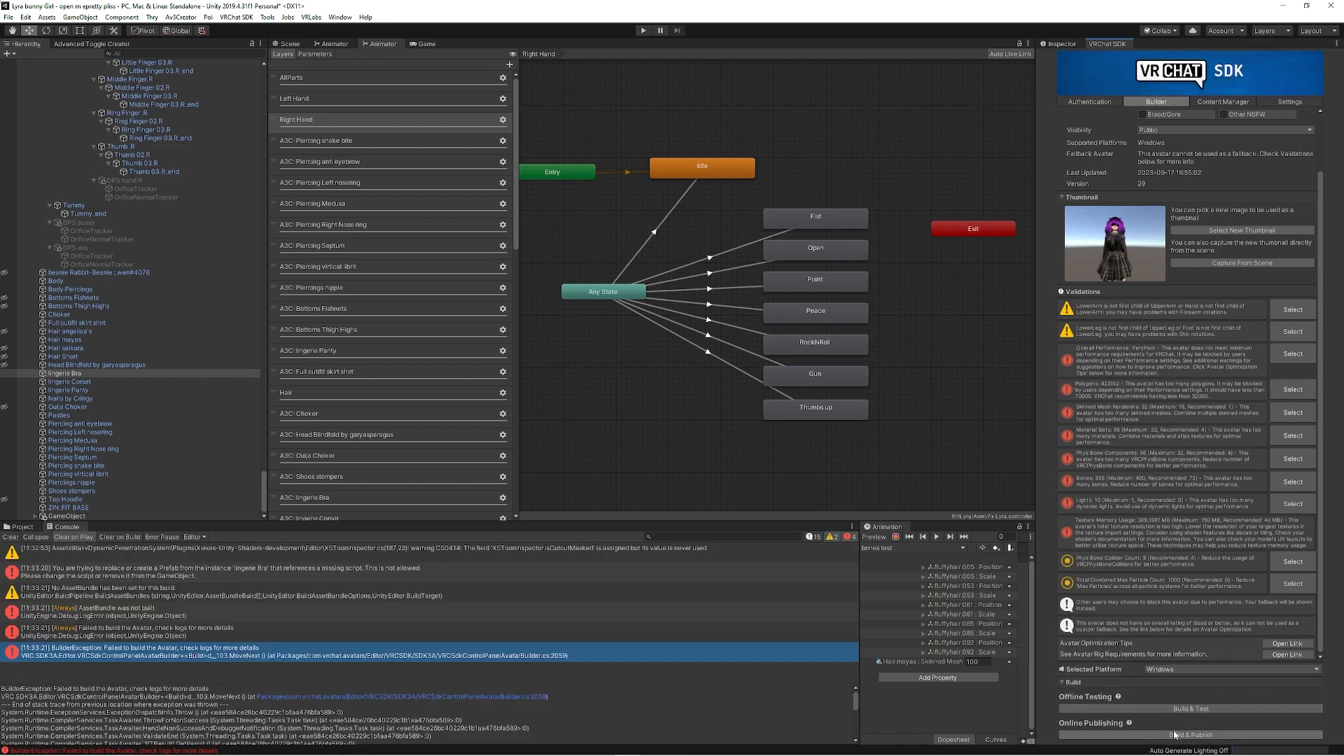
left_click(1193, 738)
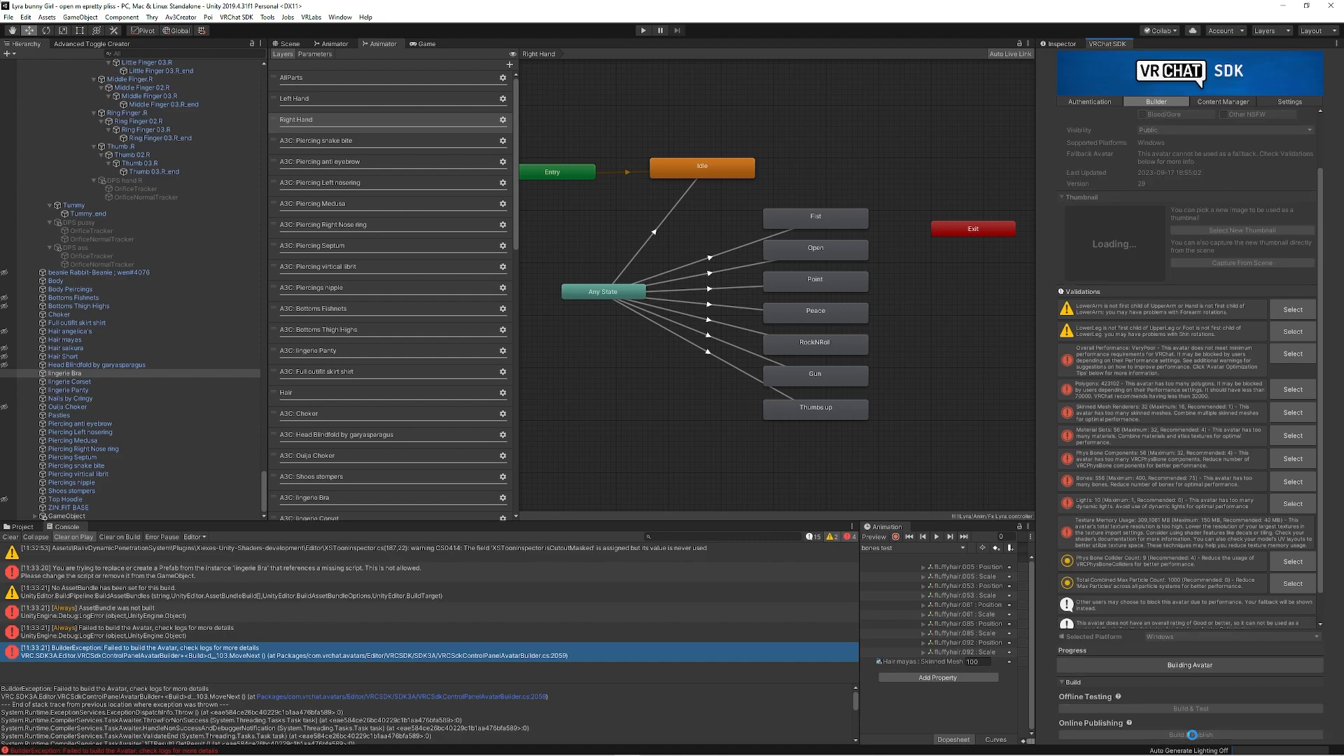